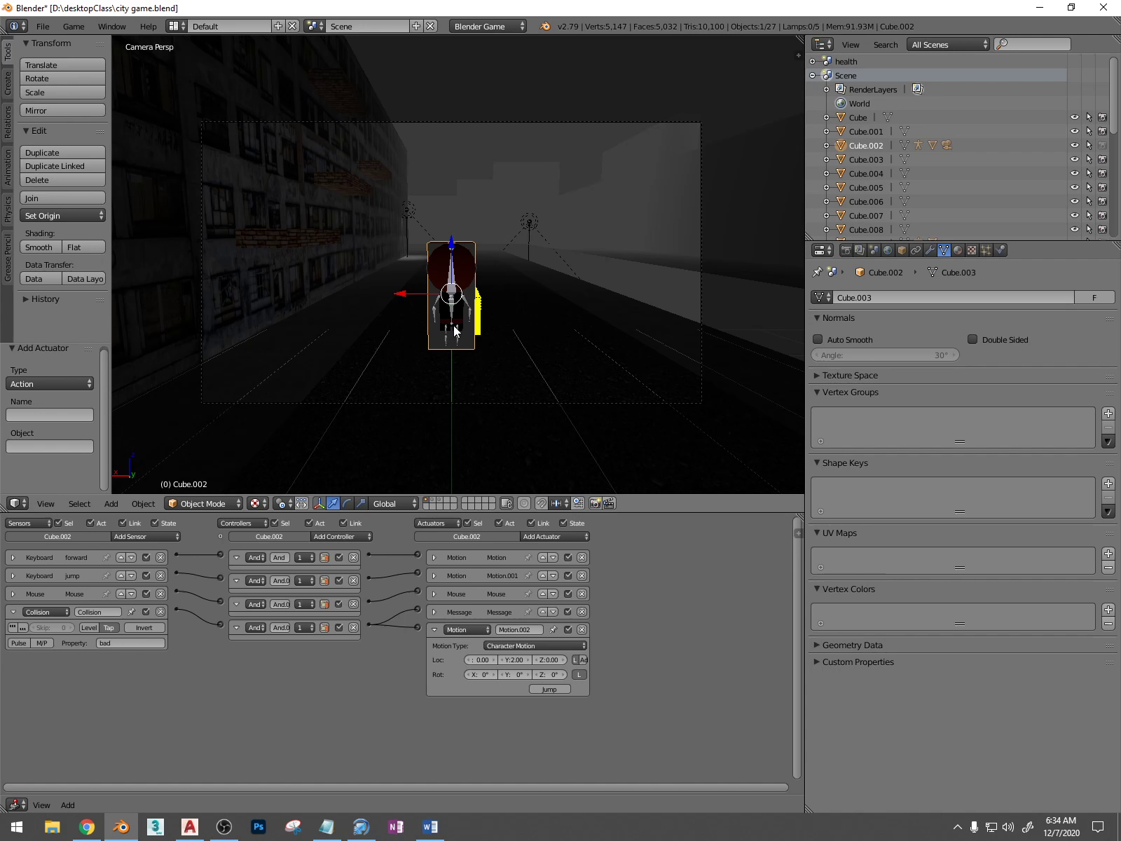
Enlarge the 3D viewport by shrinking the logic editor below it and the outliner and properties editors beside it
{"action": "scroll", "coordinate": [534, 344], "scroll_direction": "up", "scroll_amount": 1}
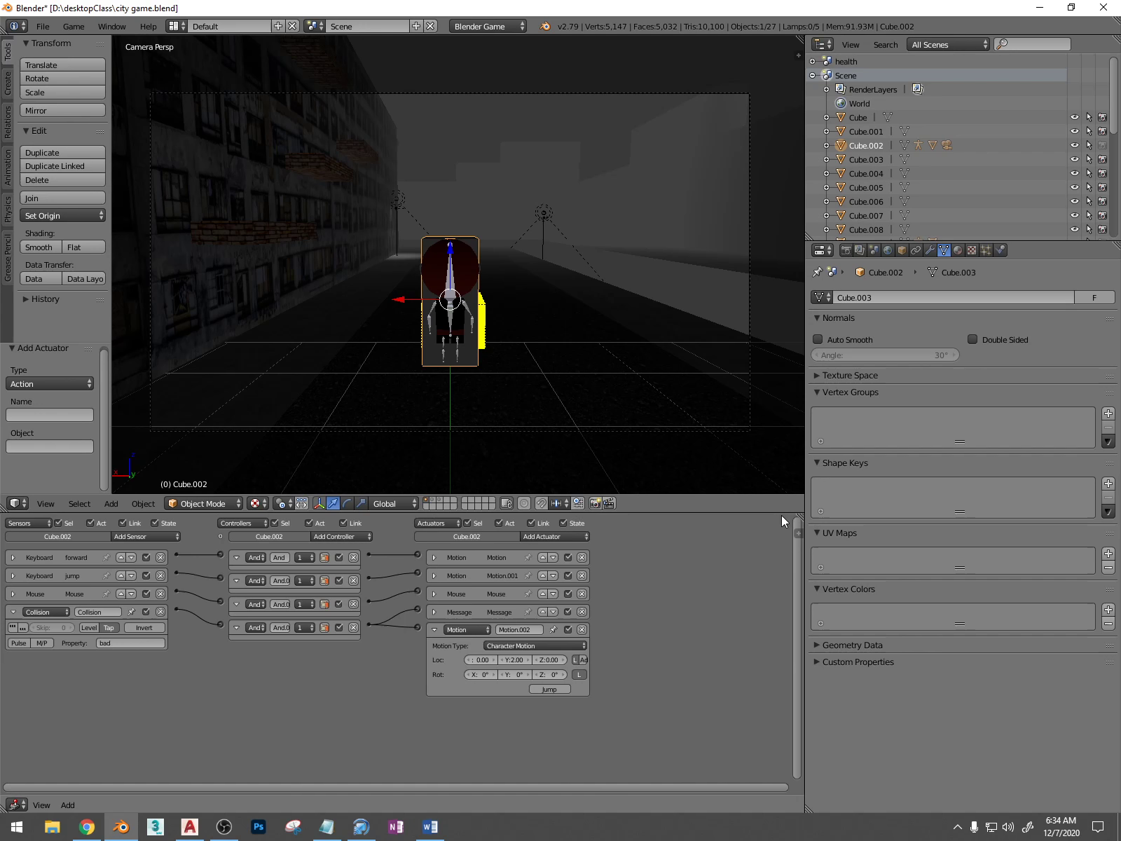
{"action": "left_click_drag", "start_coordinate": [781, 515], "coordinate": [783, 659]}
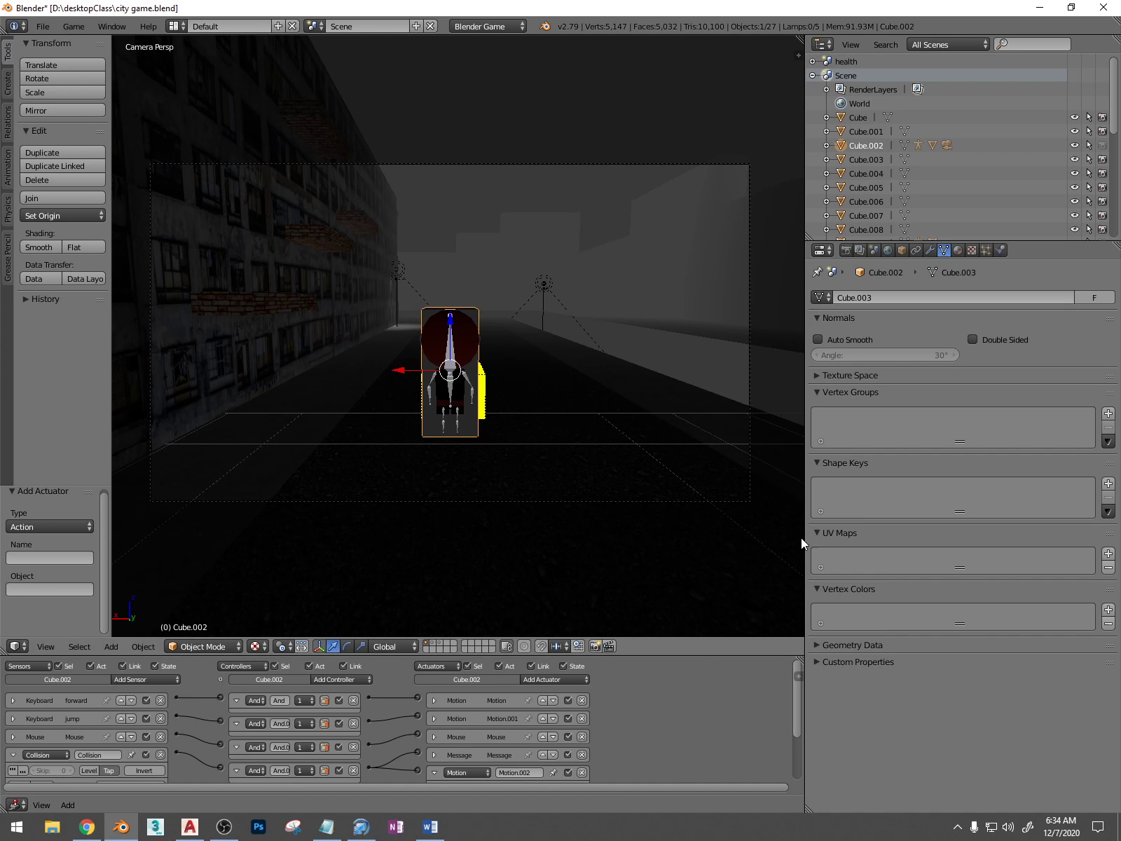
{"action": "left_click_drag", "start_coordinate": [804, 531], "coordinate": [929, 518]}
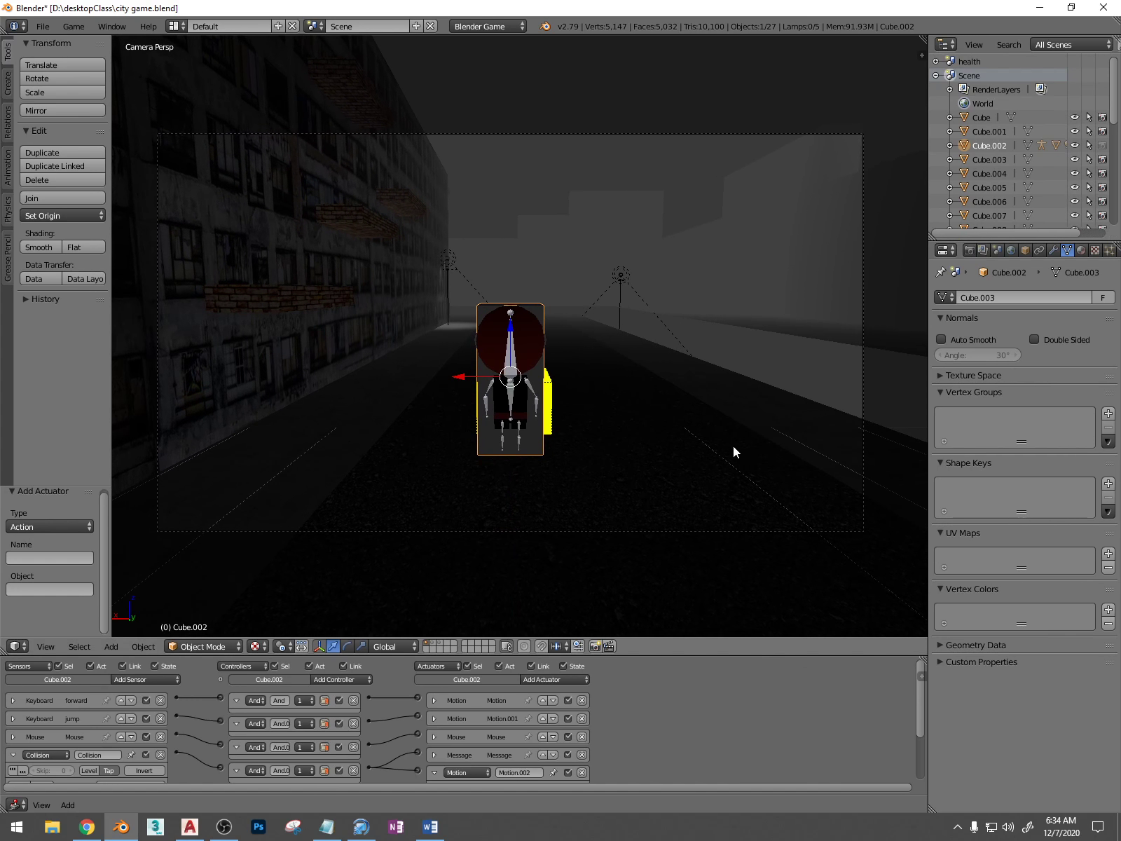
Show the game properties in the logic editor and compare those of the character's bounding box and the yellow box
{"action": "middle_click_drag", "start_coordinate": [733, 446], "coordinate": [670, 420]}
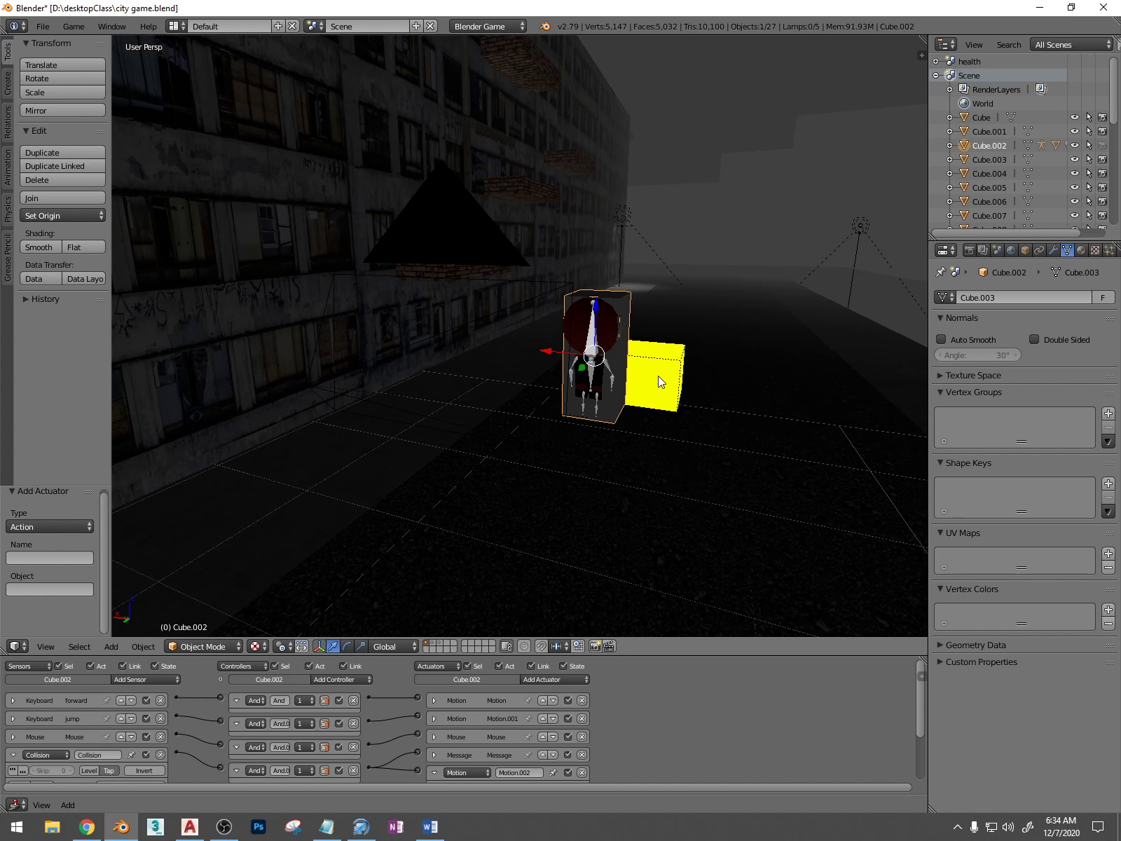
{"action": "right_click", "coordinate": [613, 301]}
{"action": "scroll", "coordinate": [613, 301], "scroll_direction": "up", "scroll_amount": 2}
{"action": "right_click", "coordinate": [653, 286]}
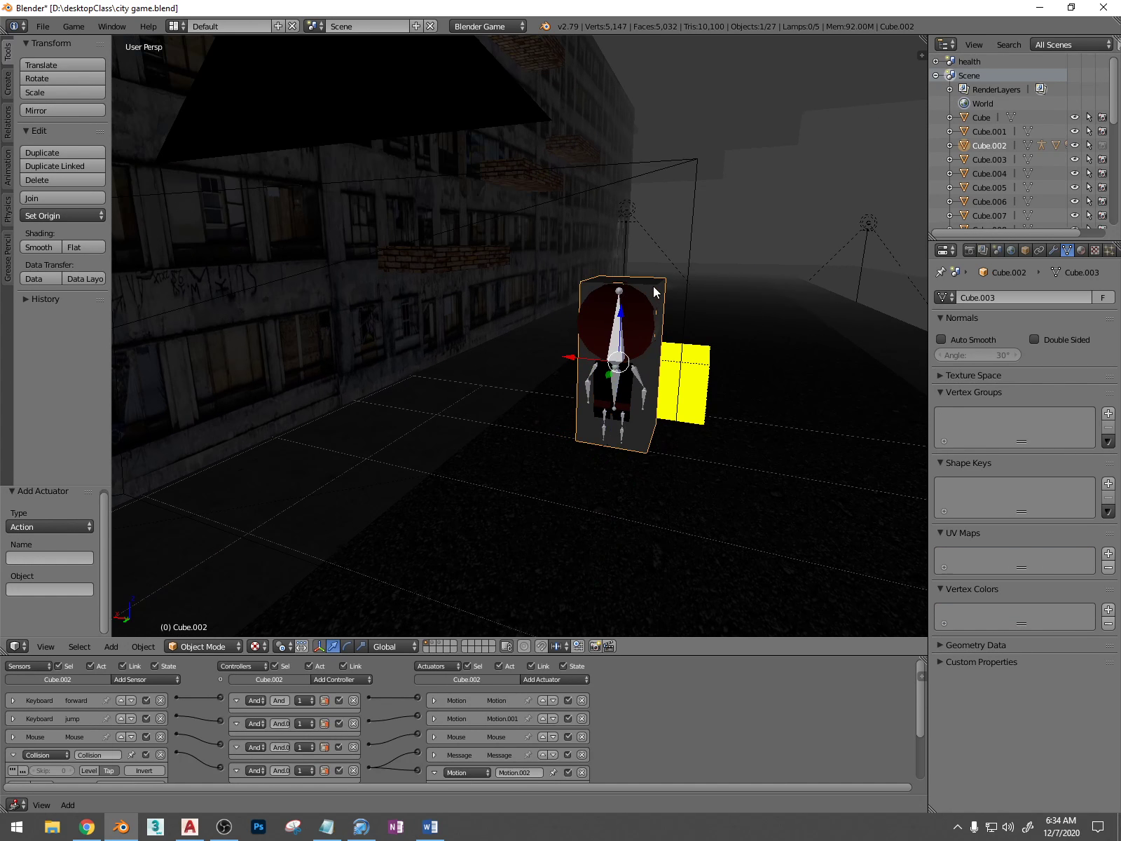
{"action": "key", "text": "n"}
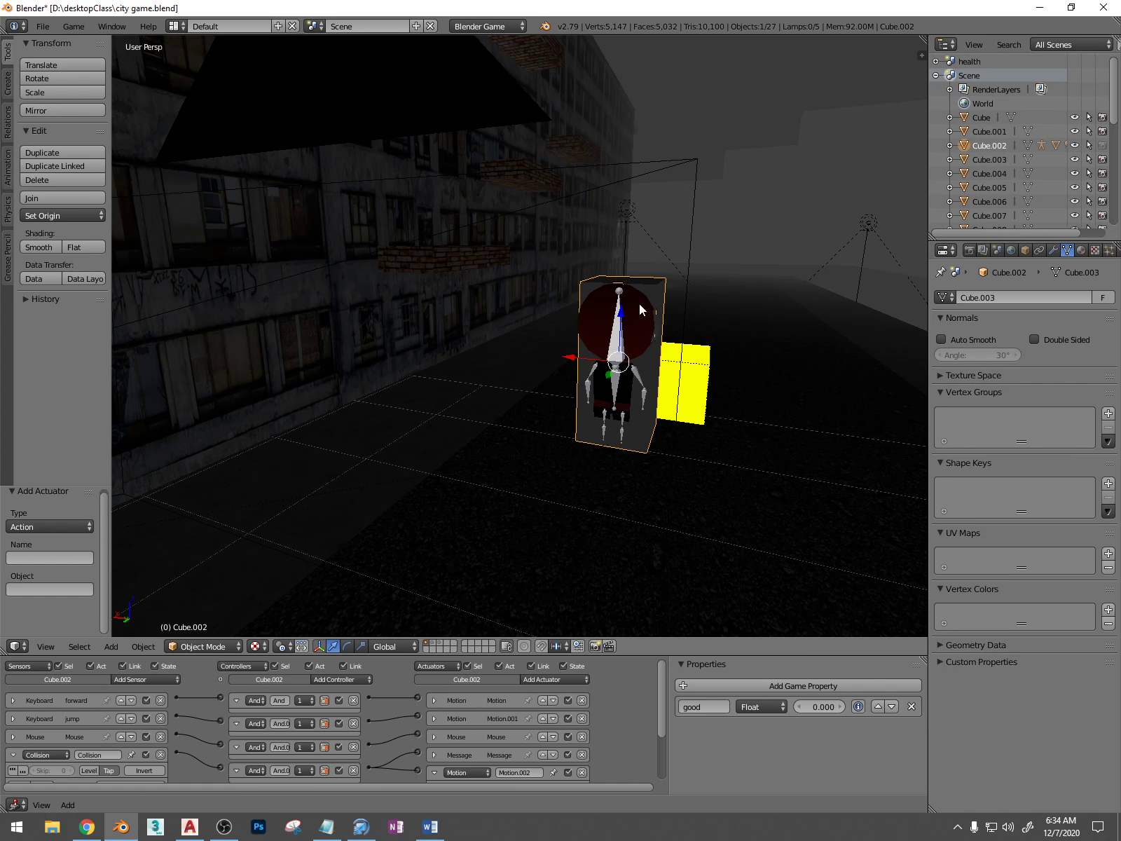
{"action": "right_click", "coordinate": [693, 355]}
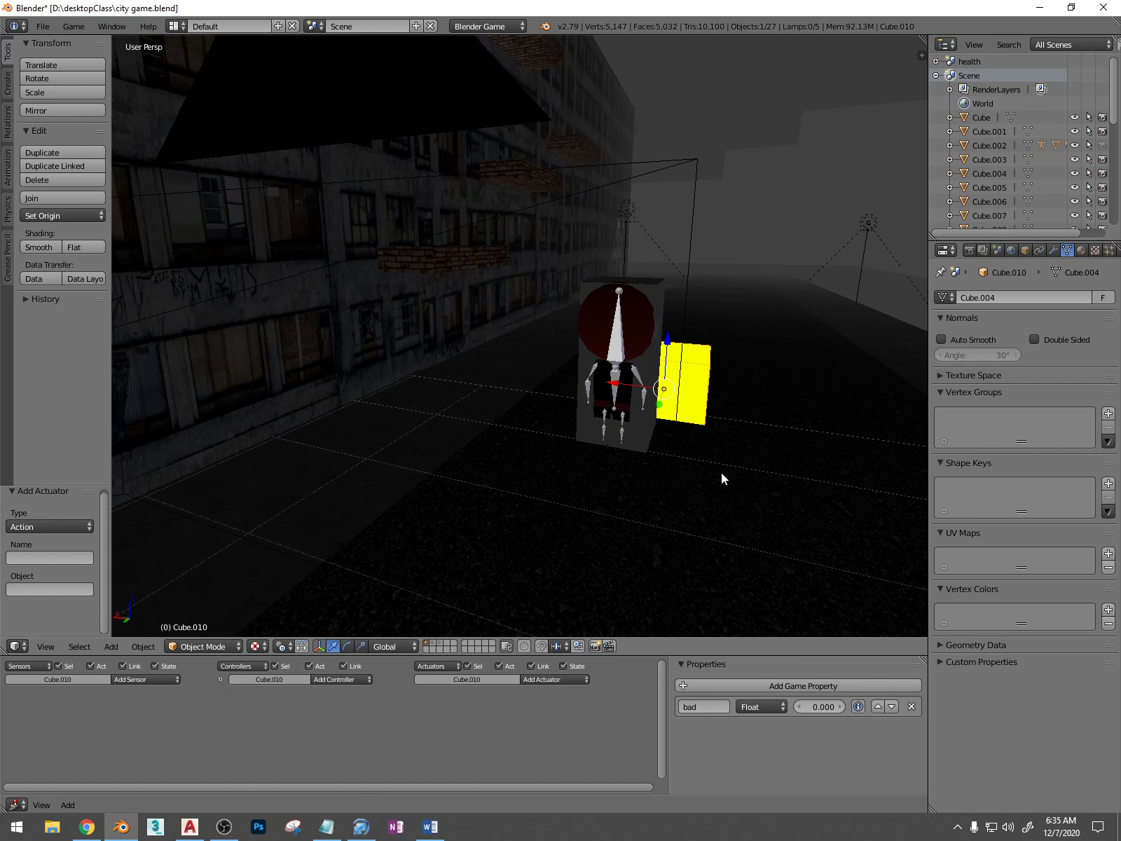
{"action": "right_click", "coordinate": [660, 291]}
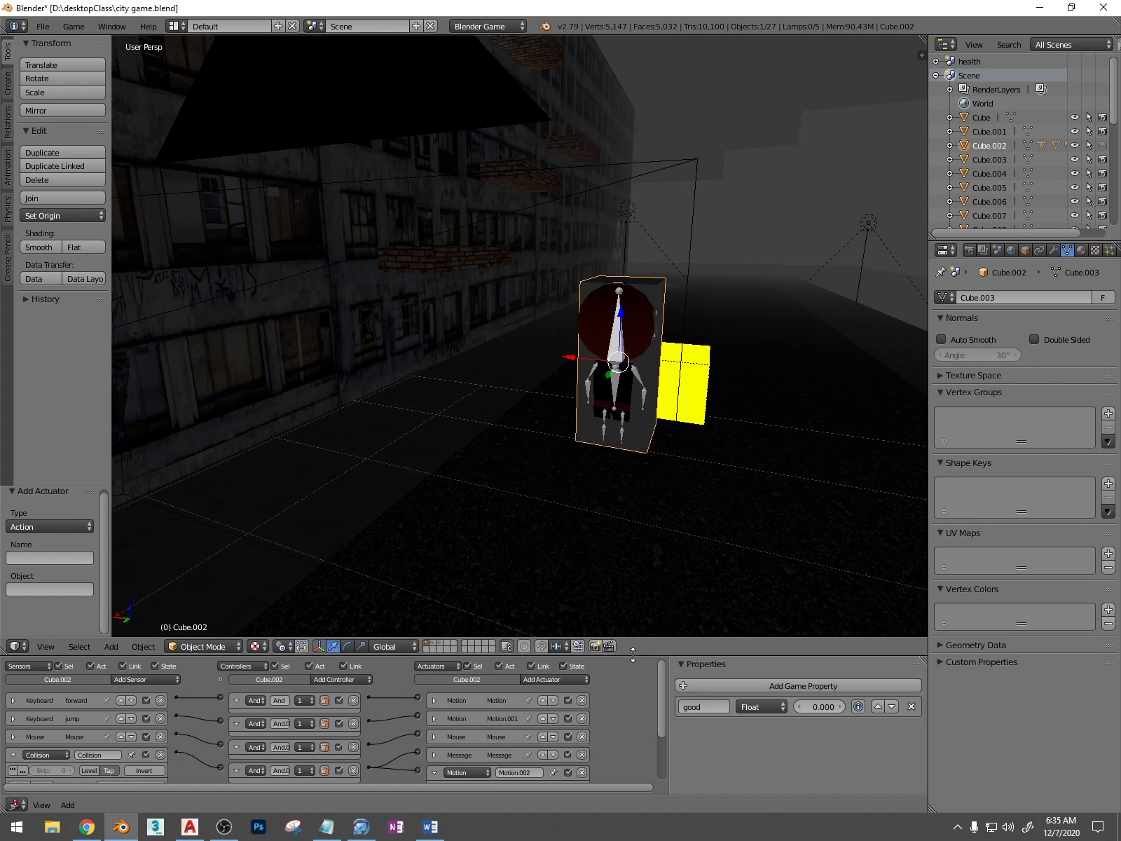
Enlarge the logic editor, and playtest the game from the camera view by walking the character into the yellow box
{"action": "left_click_drag", "start_coordinate": [635, 657], "coordinate": [628, 543]}
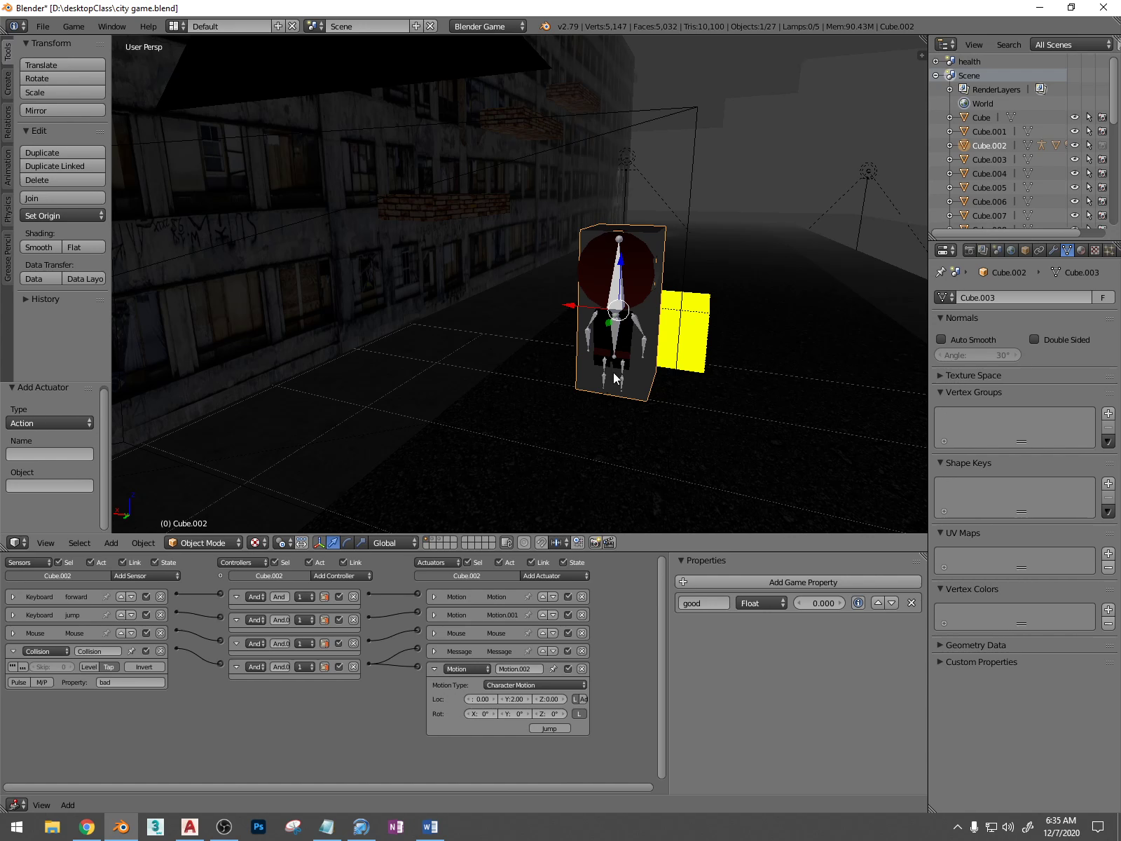
{"action": "key", "text": "KP_0"}
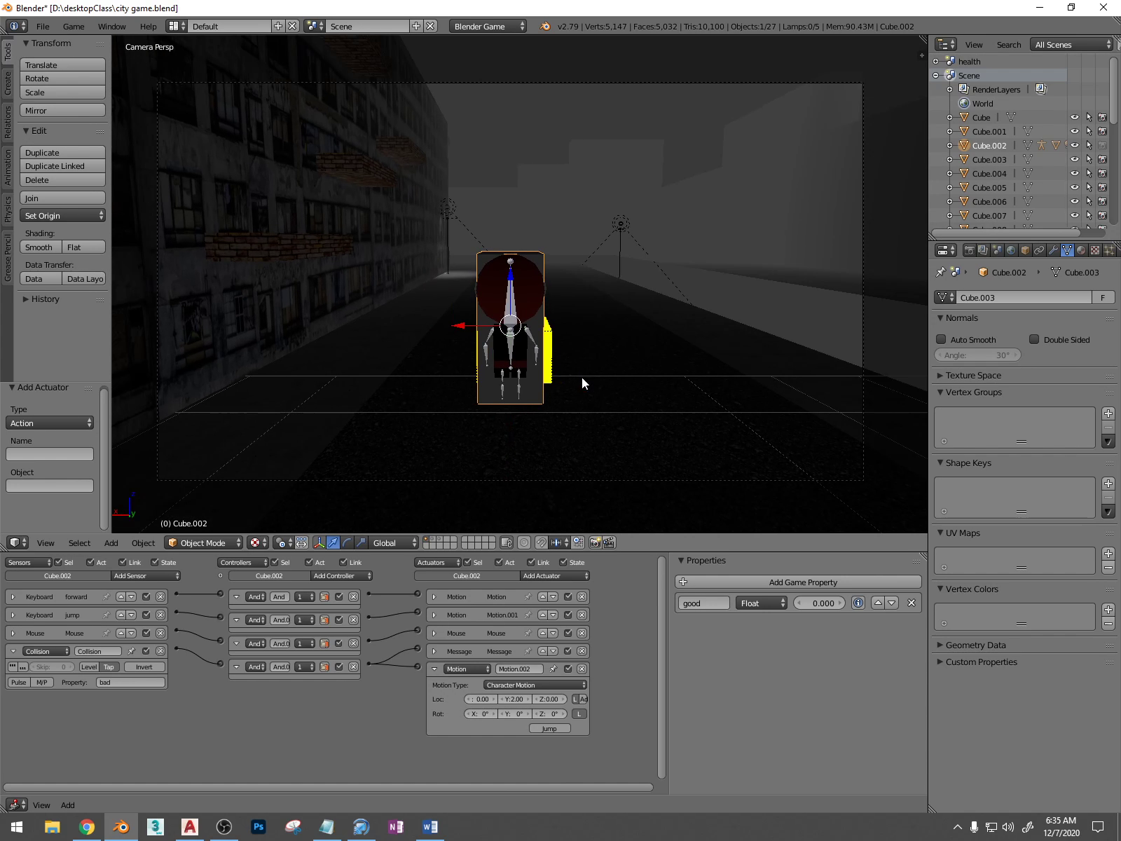
{"action": "key", "text": "p"}
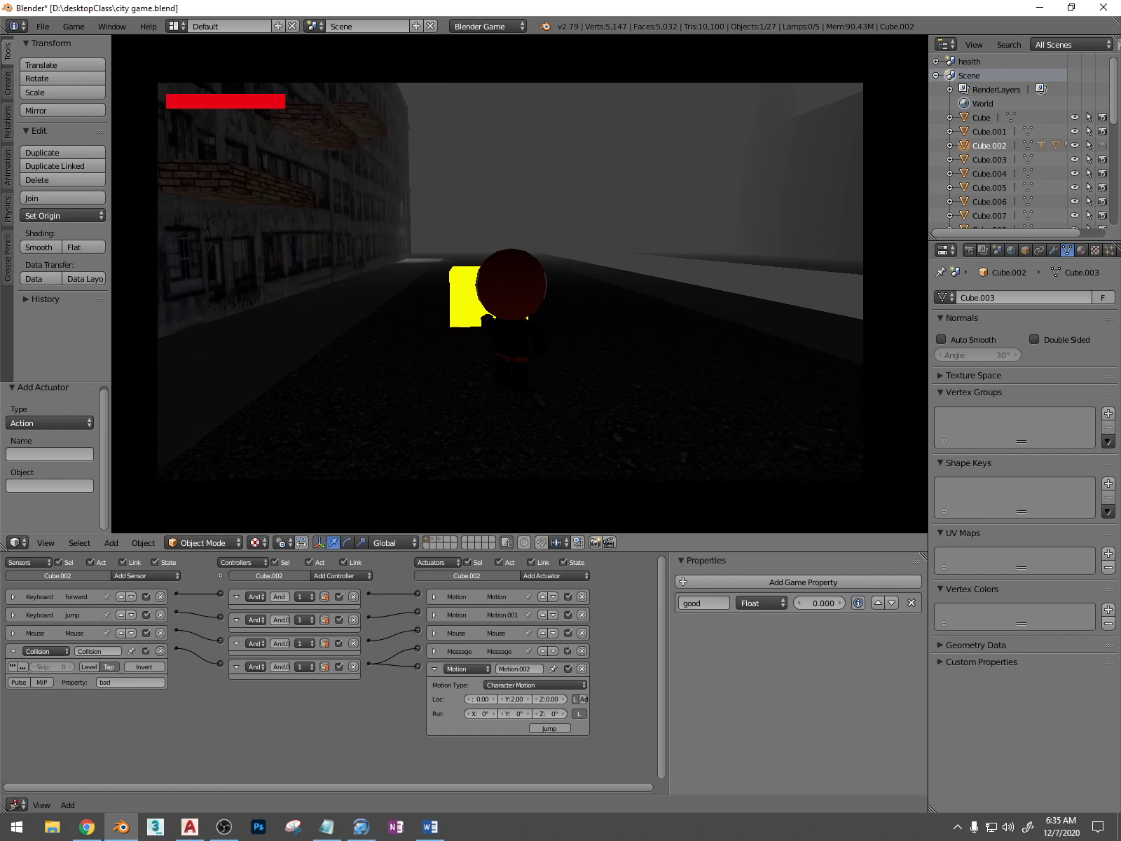
{"action": "key", "text": "w"}
{"action": "key", "text": "w"}
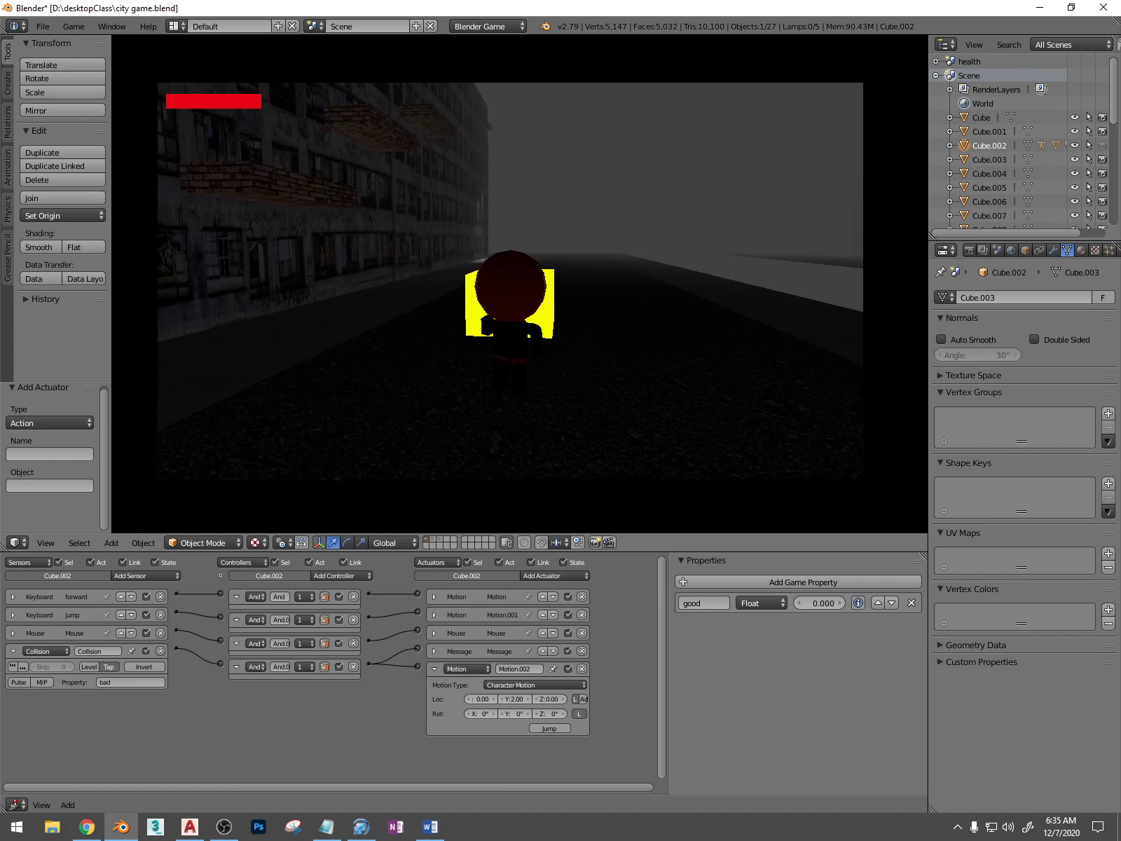
{"action": "key", "text": "w"}
{"action": "key", "text": "w"}
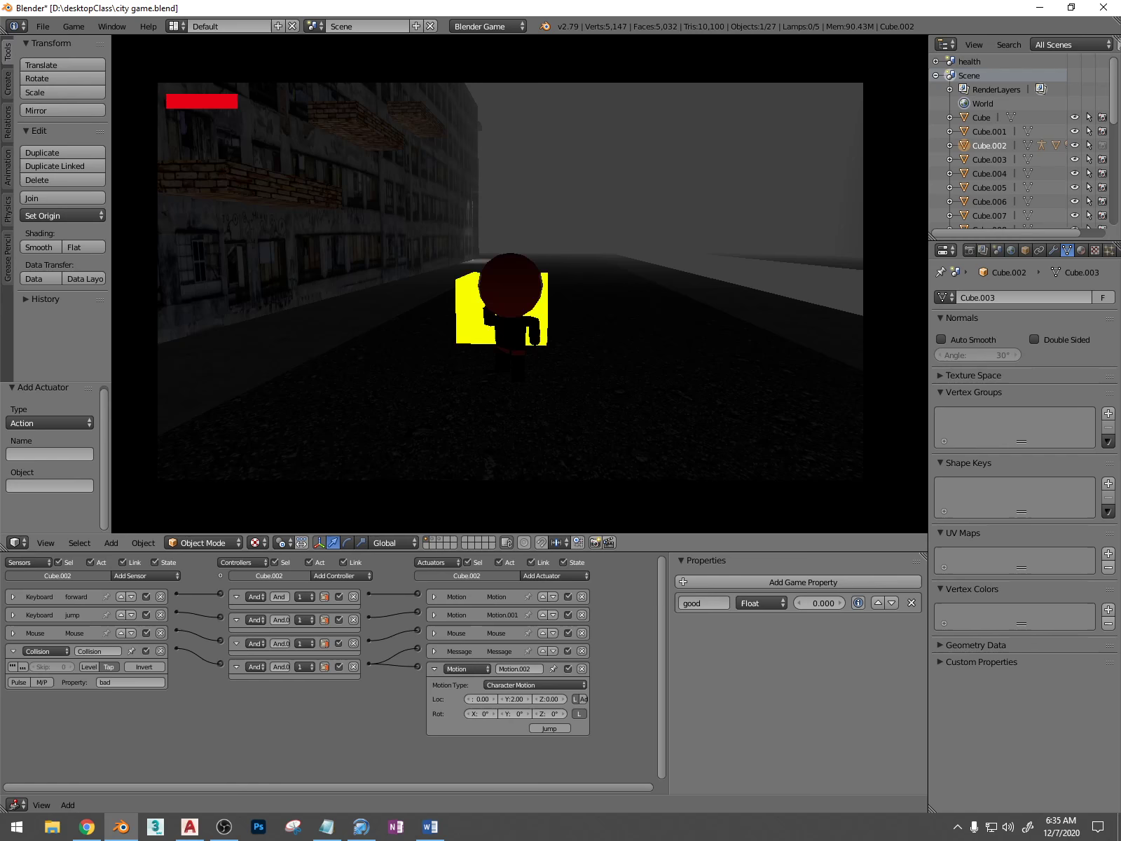
{"action": "key", "text": "w"}
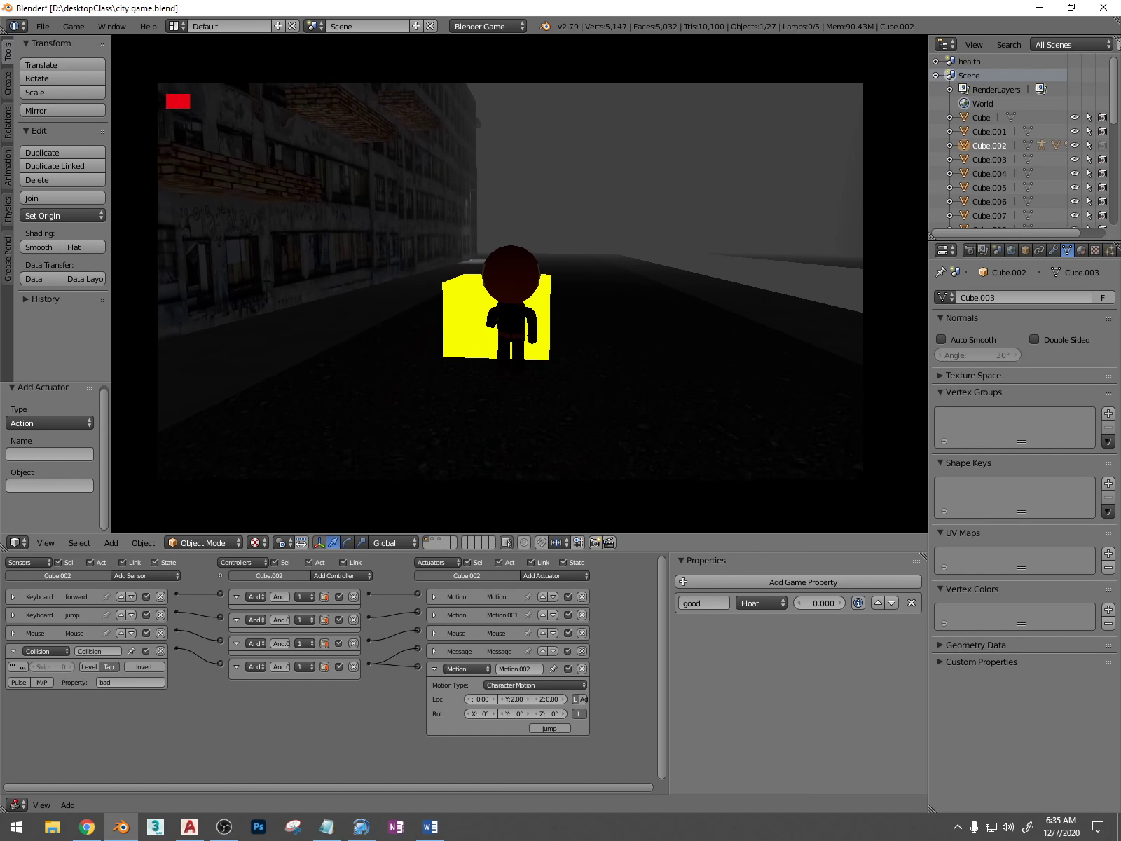
{"action": "key", "text": "Escape"}
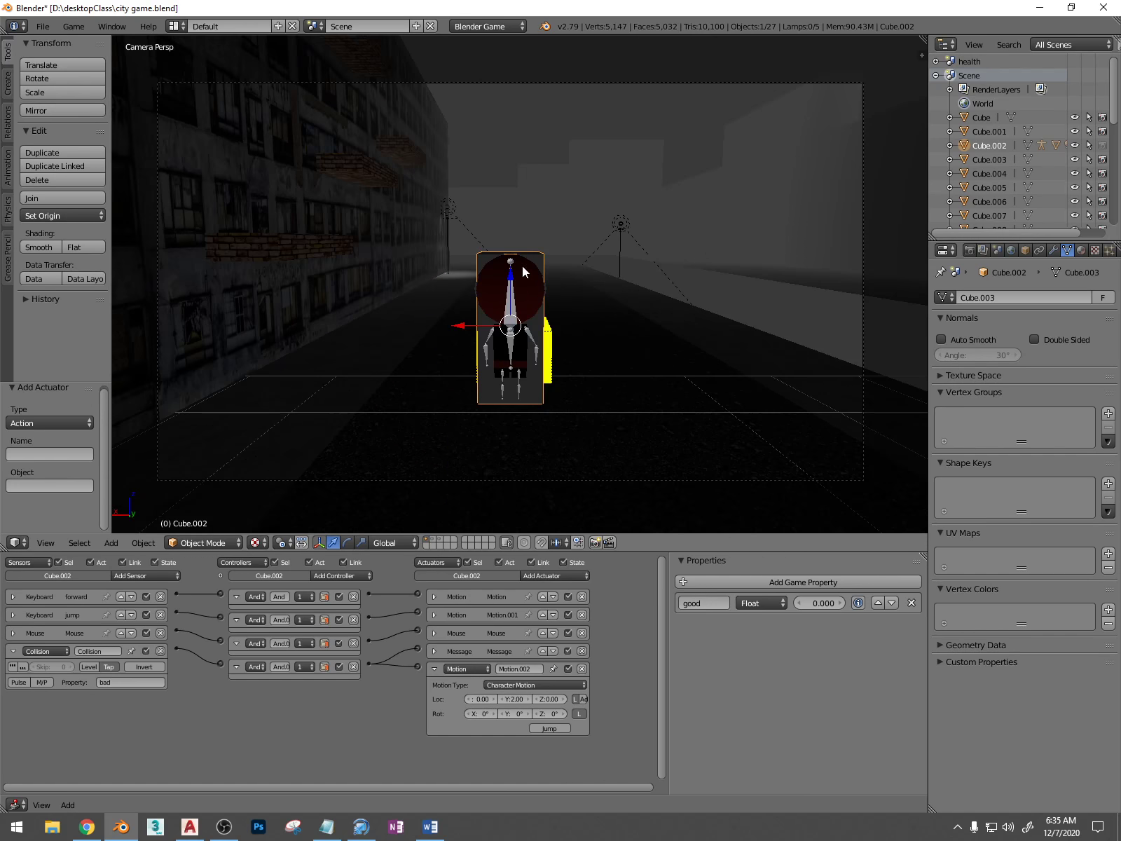
Switch to the health scene and examine the red health bar through its camera and from an angled perspective
{"action": "middle_click_drag", "start_coordinate": [583, 323], "coordinate": [564, 335]}
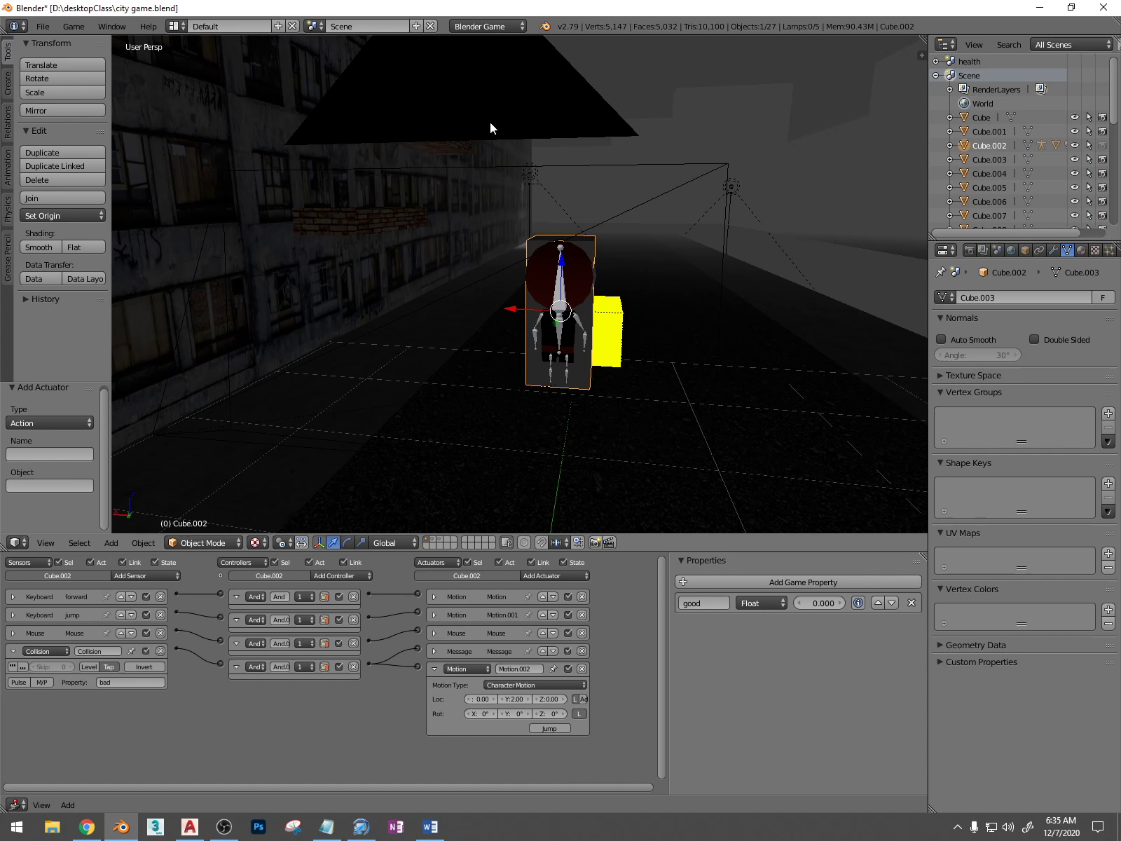
{"action": "left_click", "coordinate": [338, 28]}
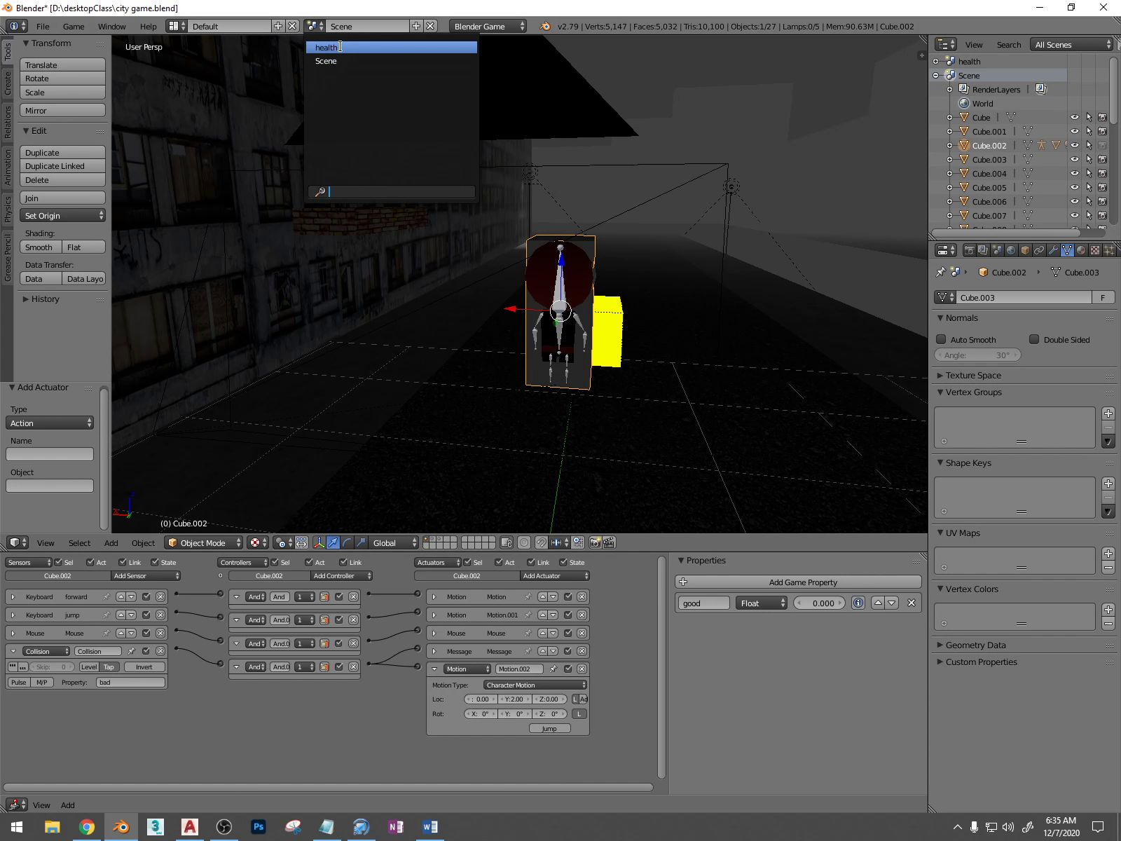
{"action": "left_click", "coordinate": [342, 46]}
{"action": "key", "text": "KP_0"}
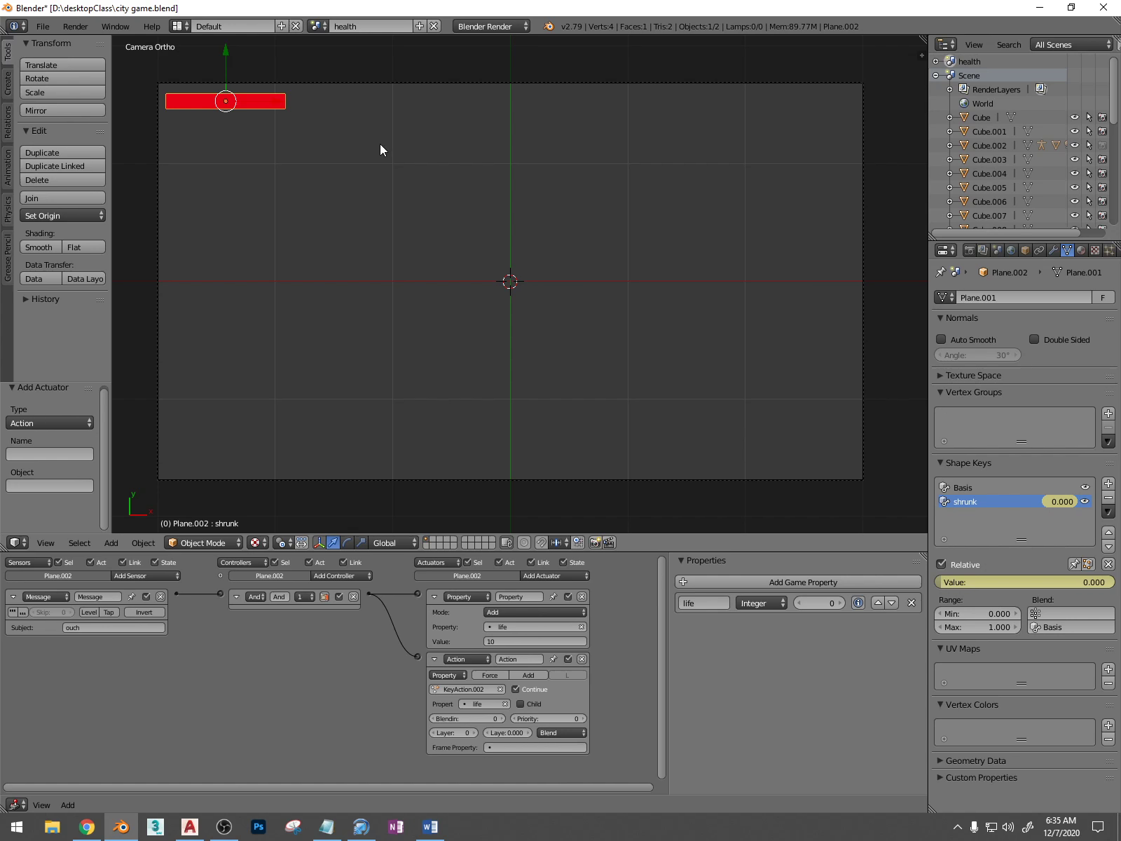
{"action": "left_click", "coordinate": [317, 26]}
{"action": "scroll", "coordinate": [486, 274], "scroll_direction": "down", "scroll_amount": 2}
{"action": "scroll", "coordinate": [486, 274], "scroll_direction": "up", "scroll_amount": 2}
{"action": "scroll", "coordinate": [513, 87], "scroll_direction": "down", "scroll_amount": 3}
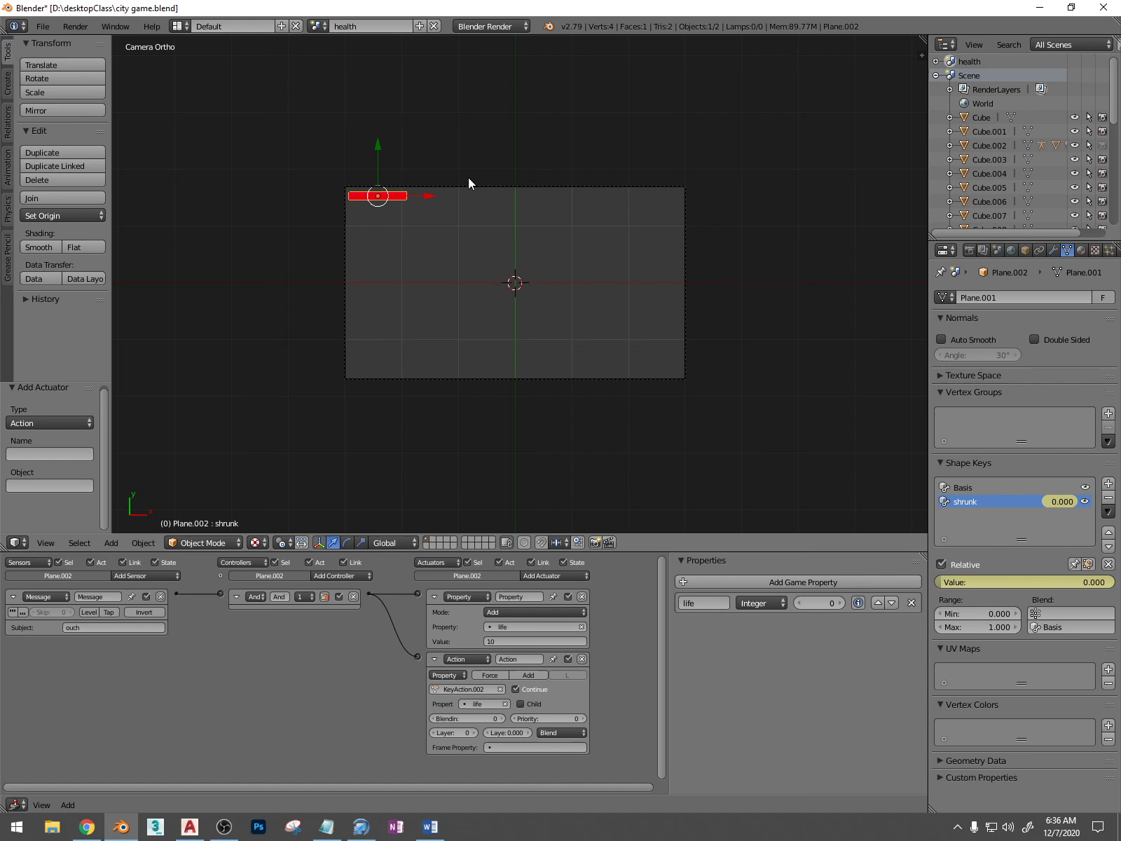
{"action": "scroll", "coordinate": [468, 180], "scroll_direction": "up", "scroll_amount": 2}
{"action": "middle_click_drag", "start_coordinate": [510, 255], "coordinate": [553, 219]}
{"action": "scroll", "coordinate": [560, 200], "scroll_direction": "down", "scroll_amount": 3}
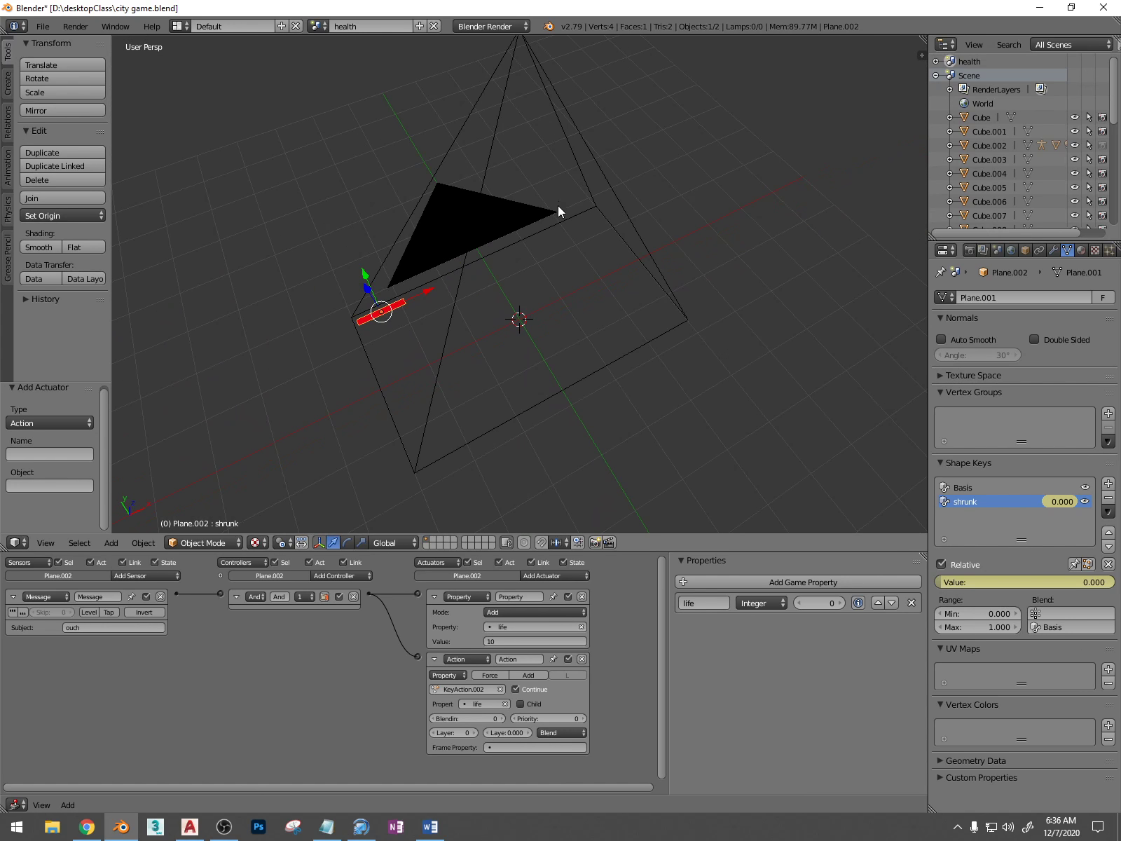
Try to save the file, and switch back to the main scene in camera view
{"action": "key", "text": "ctrl+s"}
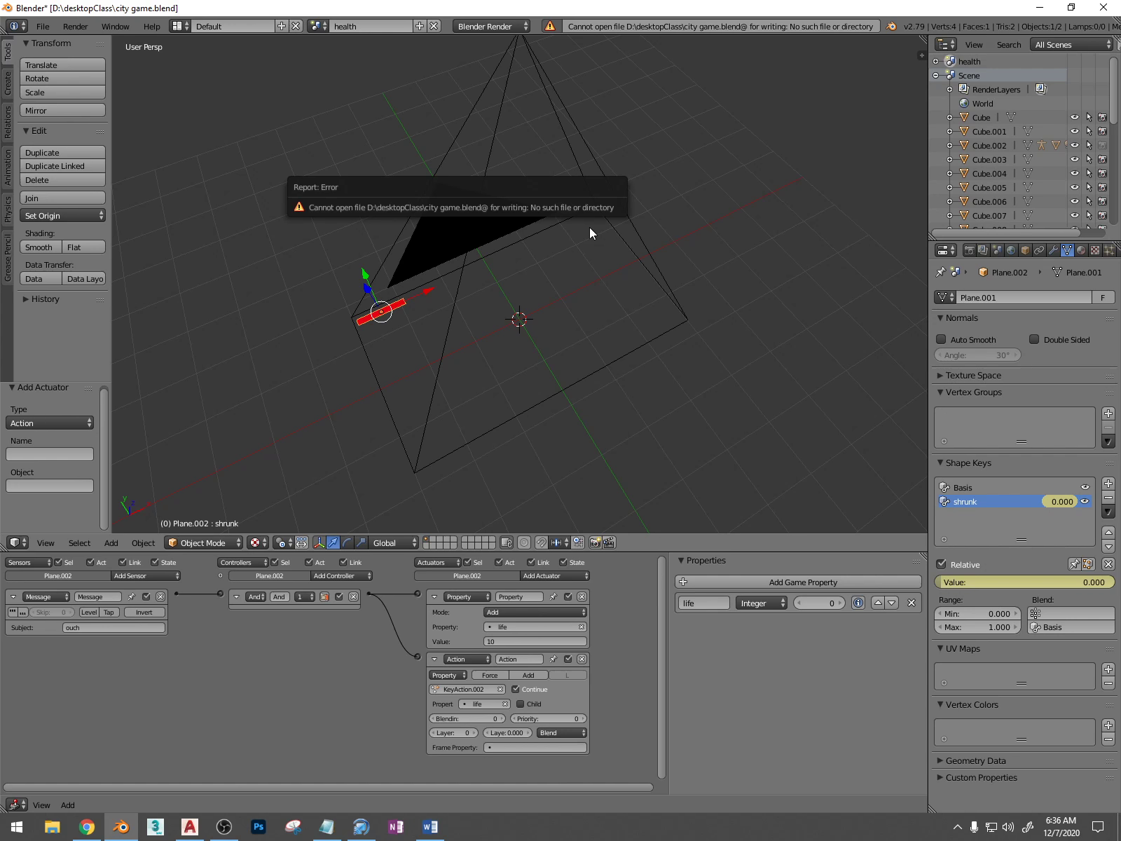
{"action": "left_click", "coordinate": [318, 26]}
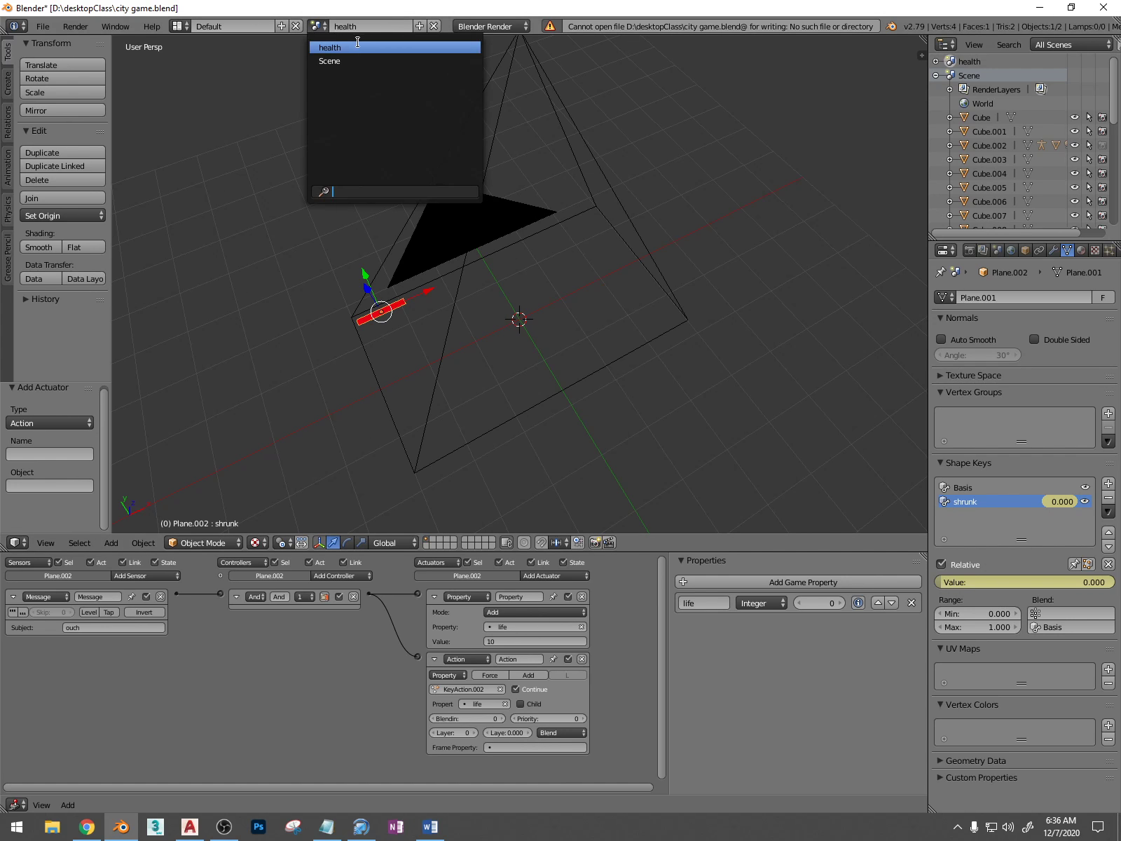
{"action": "left_click", "coordinate": [349, 69]}
{"action": "key", "text": "KP_0"}
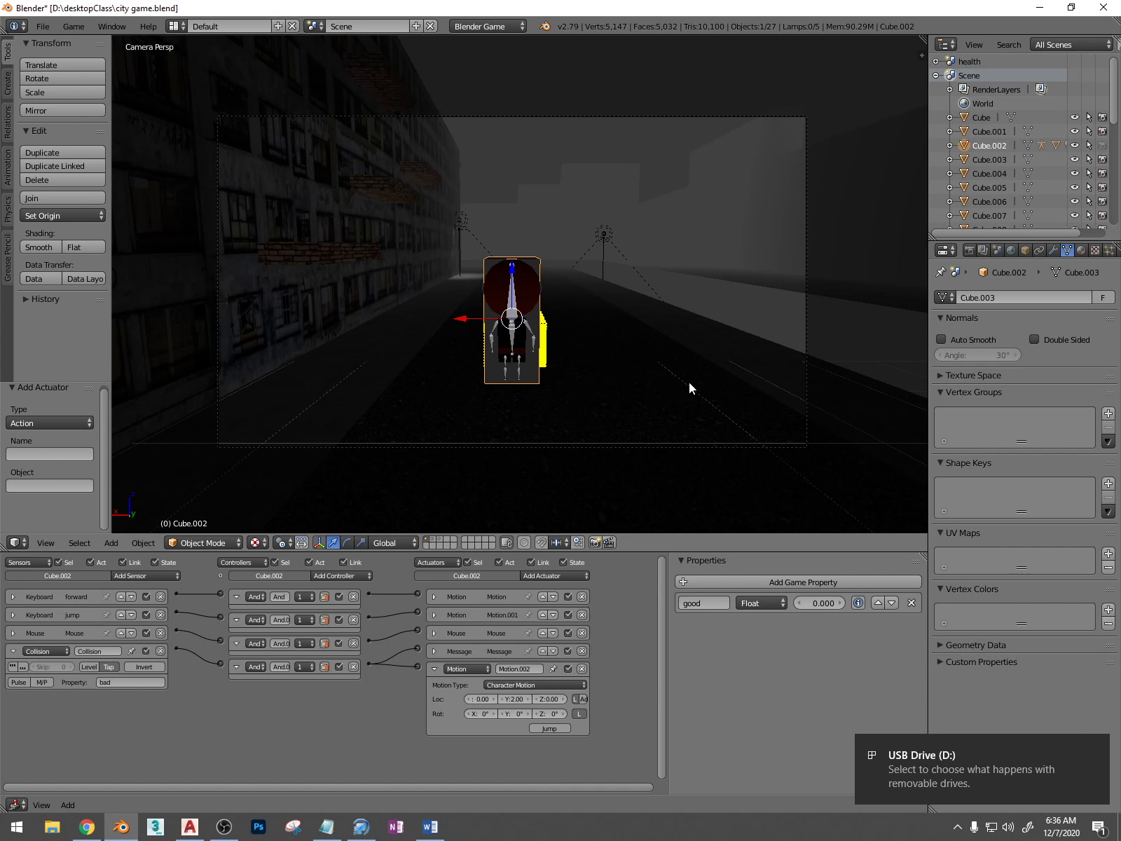
Playtest the main scene again, walking the character forward towards the yellow box, and stop the game
{"action": "scroll", "coordinate": [691, 381], "scroll_direction": "up", "scroll_amount": 3}
{"action": "scroll", "coordinate": [692, 381], "scroll_direction": "down", "scroll_amount": 1}
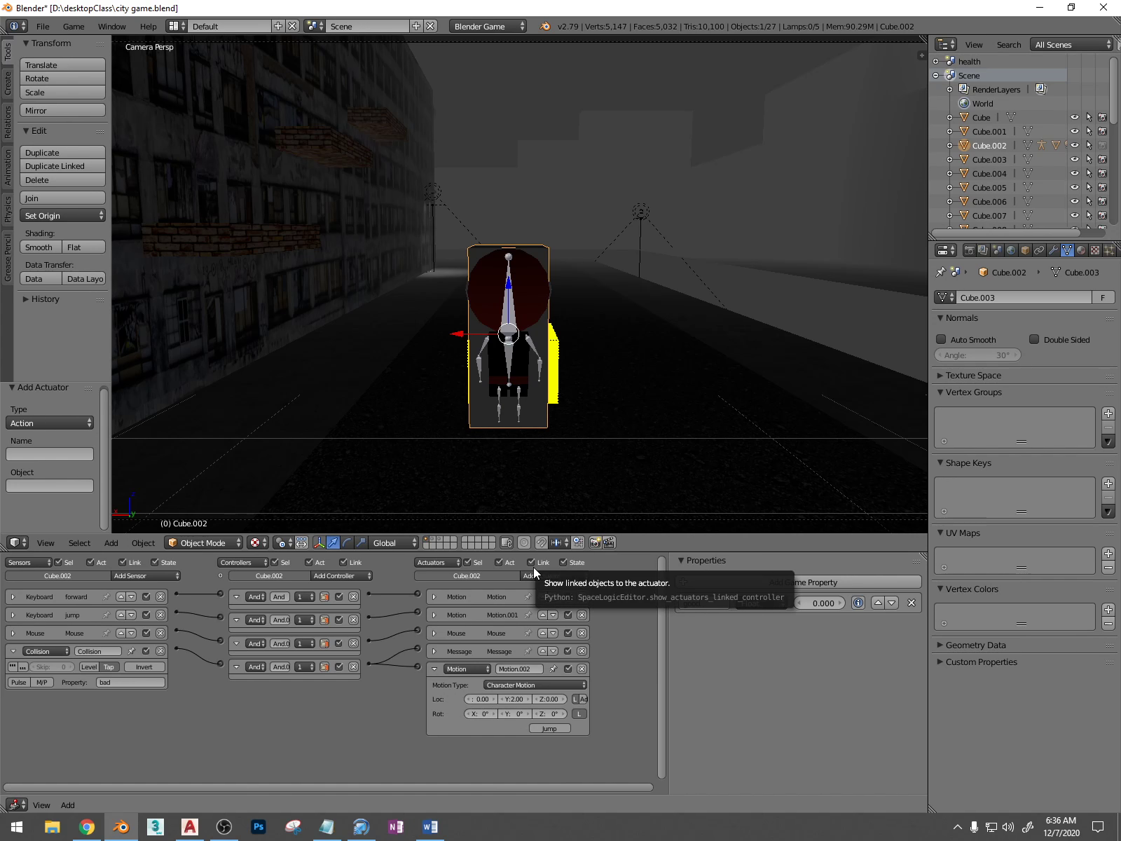
{"action": "key", "text": "p"}
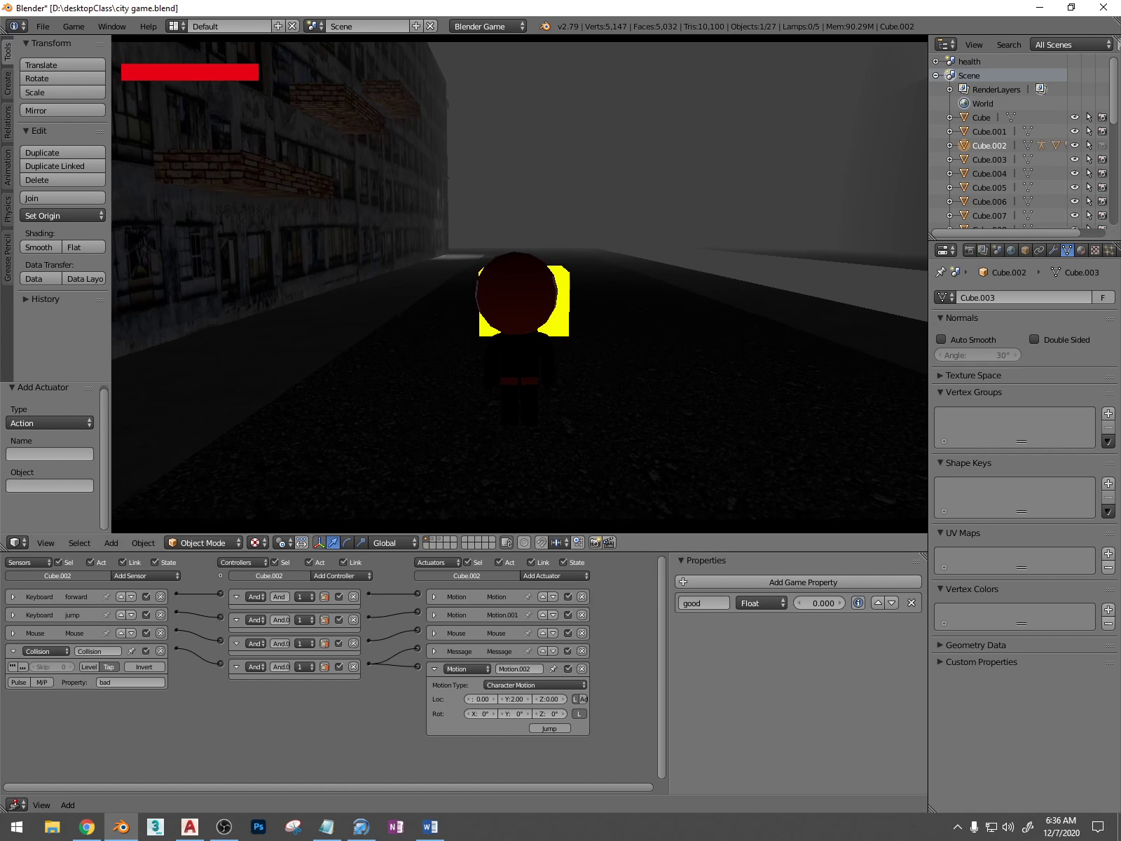
{"action": "key", "text": "w"}
{"action": "key", "text": "w"}
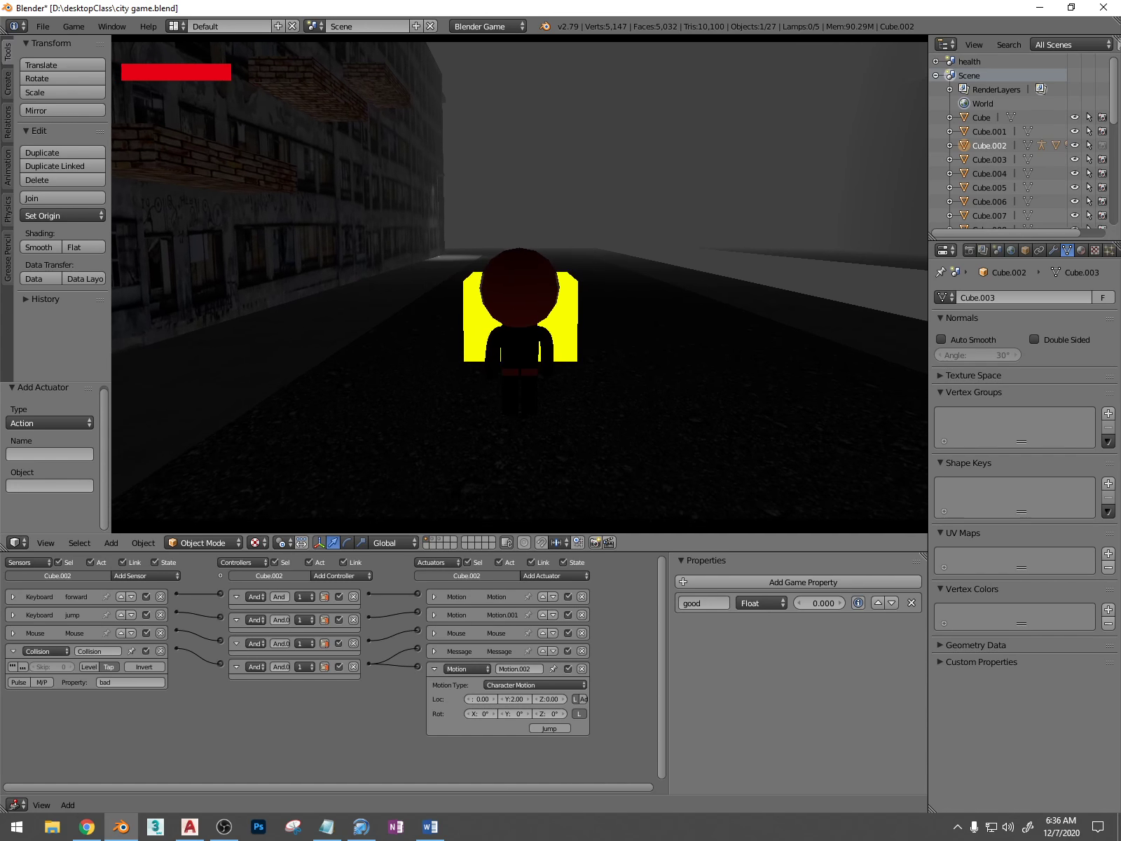
{"action": "key", "text": "Escape"}
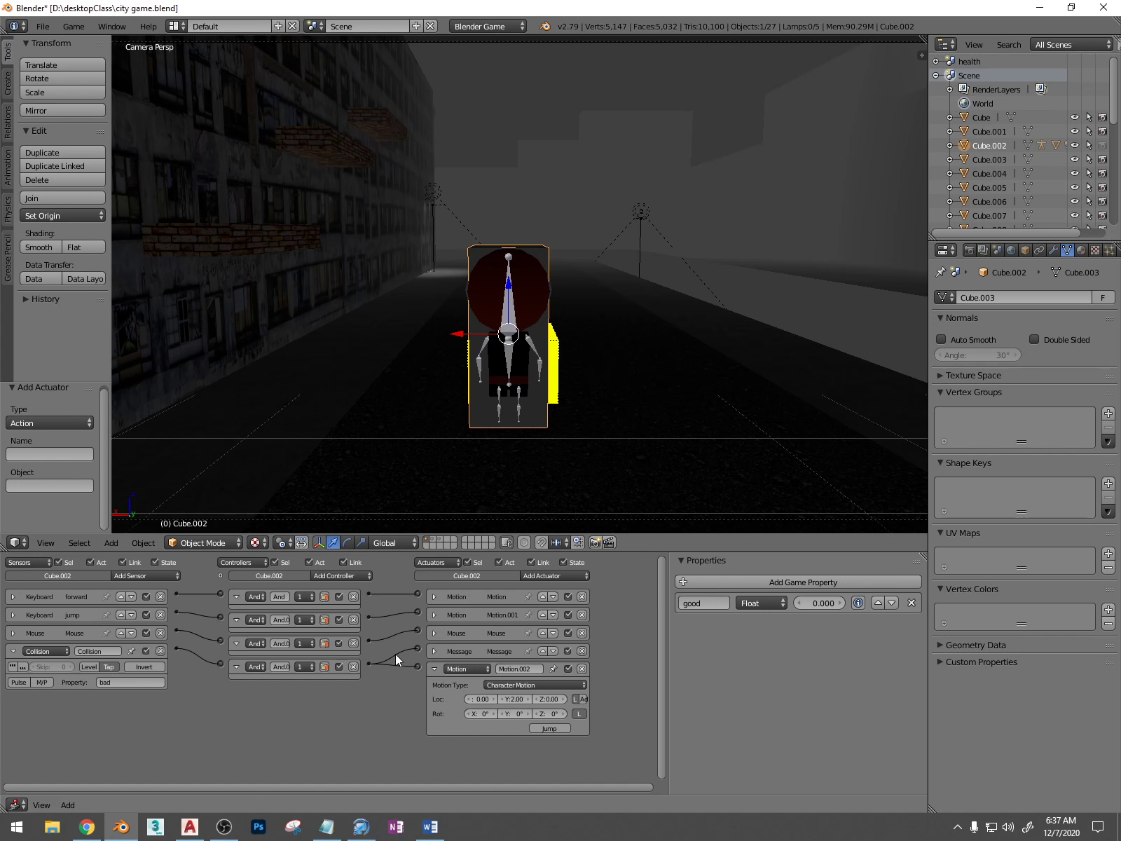
Expand the Message actuator of the character's bounding box and examine the box's position relative to the yellow box
{"action": "left_click", "coordinate": [434, 651]}
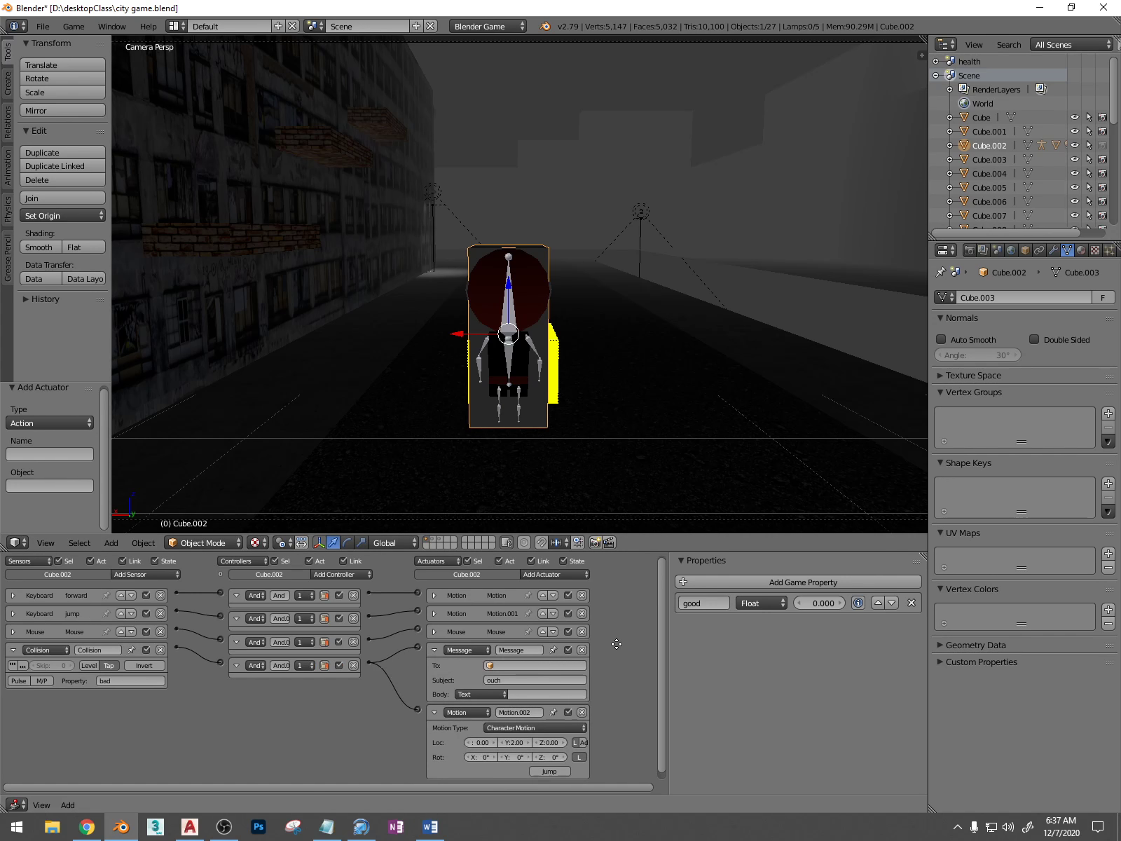
{"action": "middle_click_drag", "start_coordinate": [617, 643], "coordinate": [622, 601]}
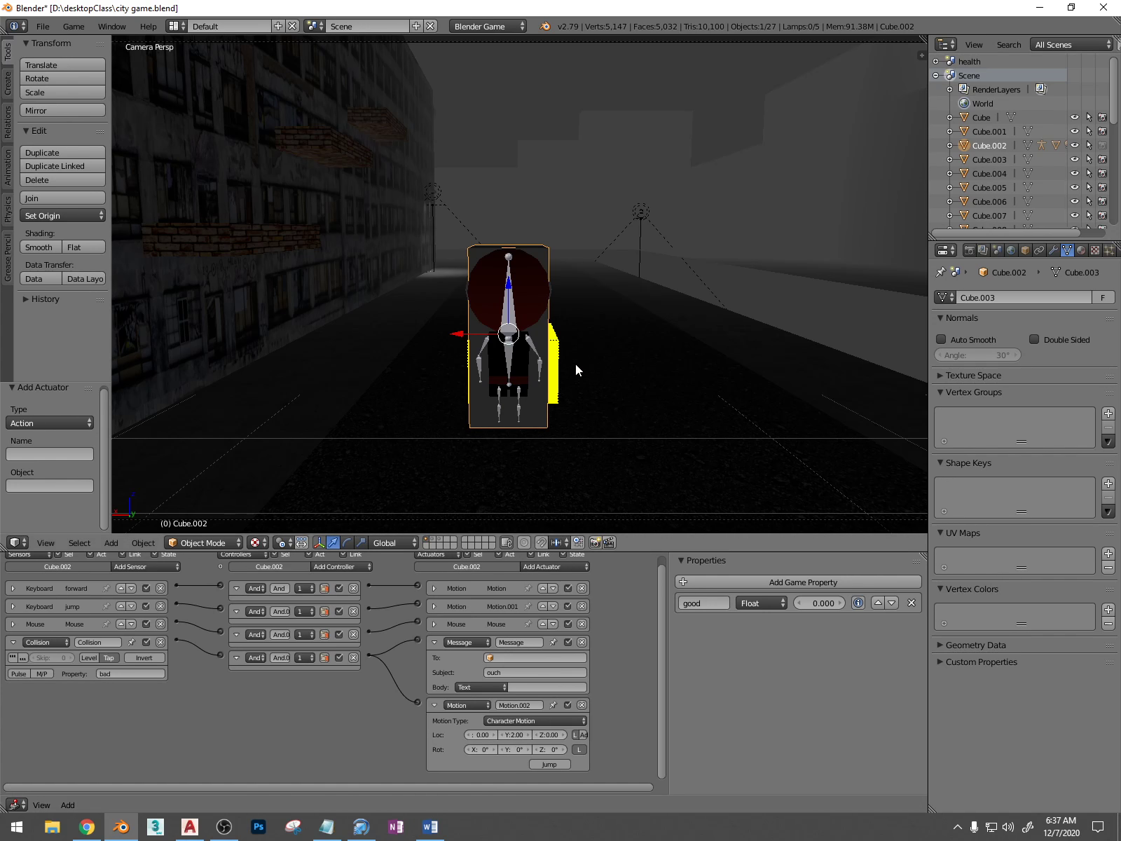
{"action": "middle_click_drag", "start_coordinate": [576, 370], "coordinate": [615, 398]}
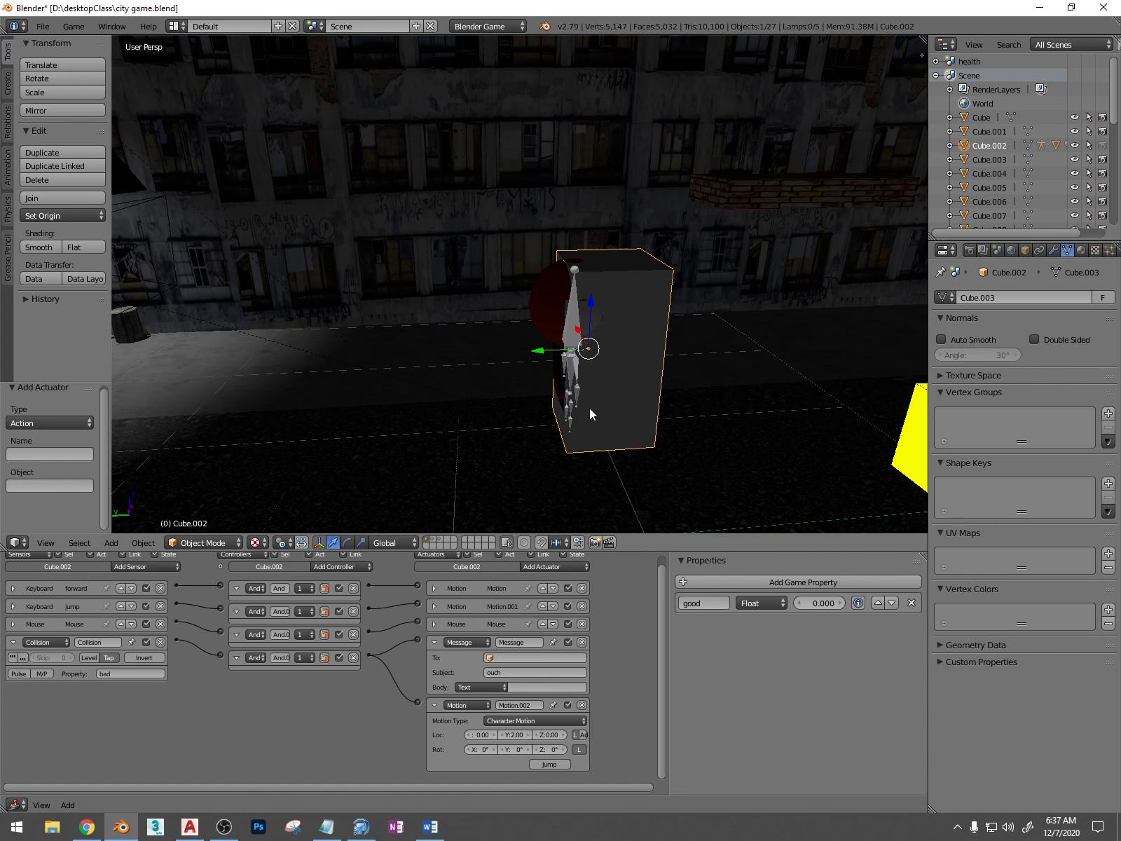
{"action": "middle_click_drag", "start_coordinate": [691, 406], "coordinate": [639, 384]}
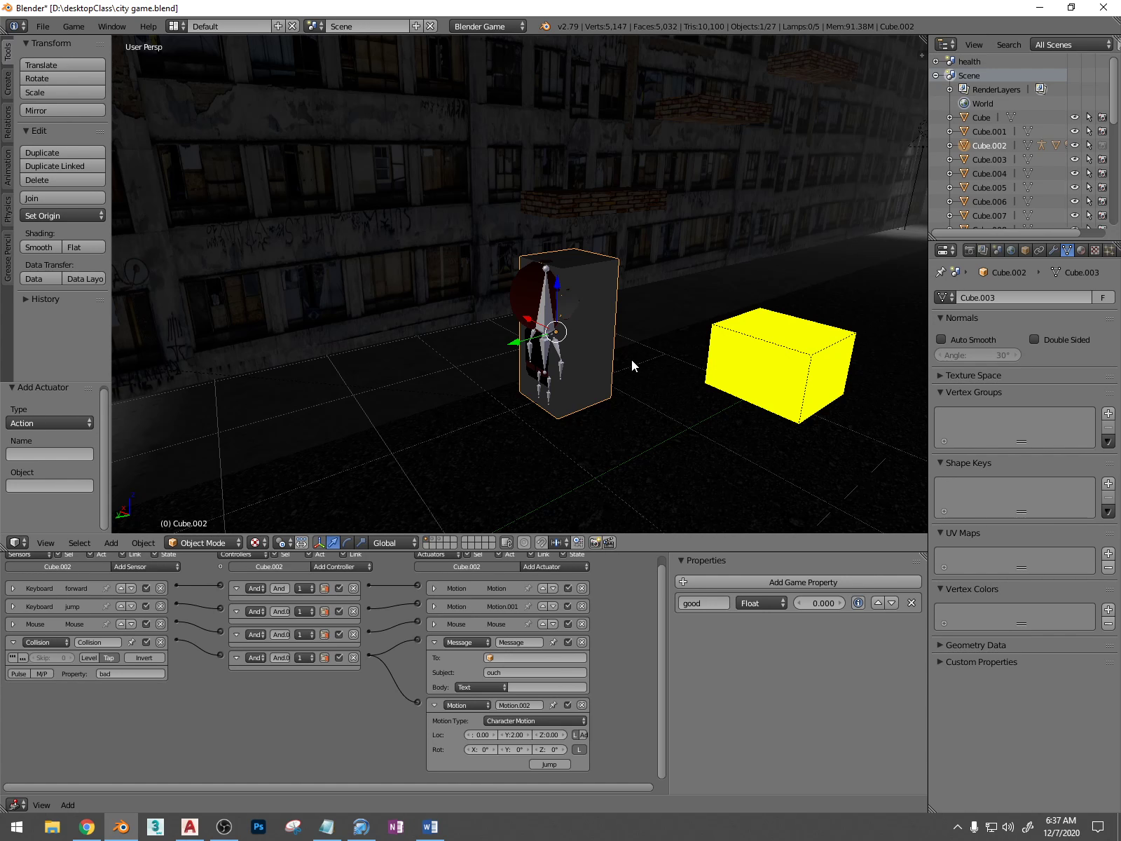
Return to the camera view, run the game briefly and stop it
{"action": "key", "text": "KP_0"}
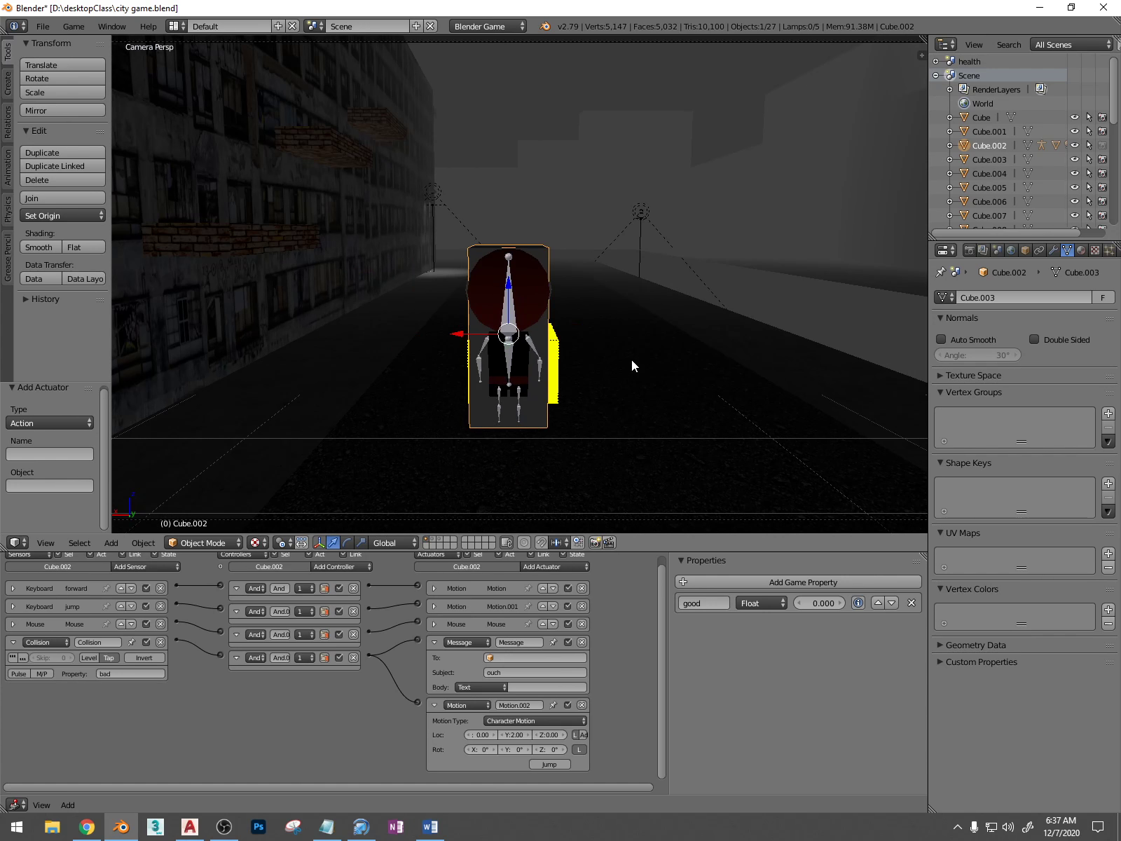
{"action": "key", "text": "p"}
{"action": "key", "text": "Escape"}
Save the scene over the existing file city game.blend
{"action": "middle_click_drag", "start_coordinate": [588, 359], "coordinate": [571, 368]}
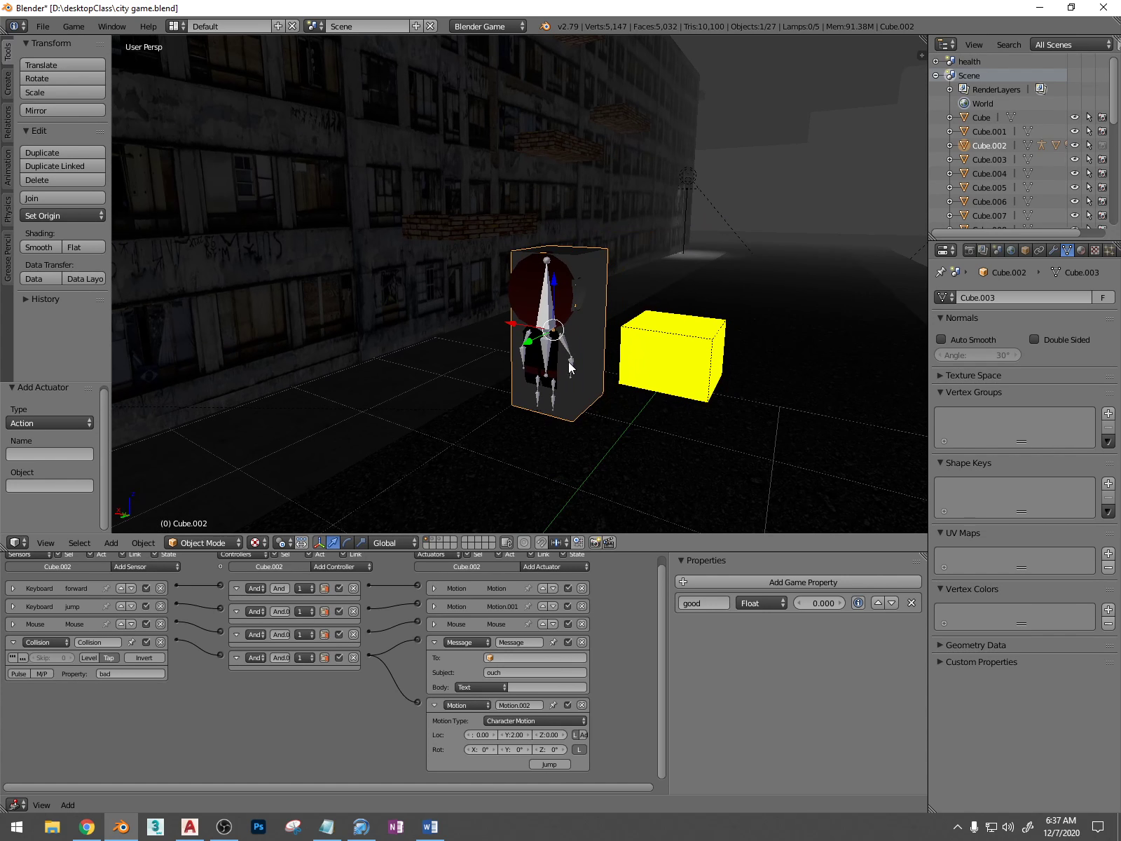
{"action": "key", "text": "ctrl+s"}
{"action": "left_click", "coordinate": [569, 365]}
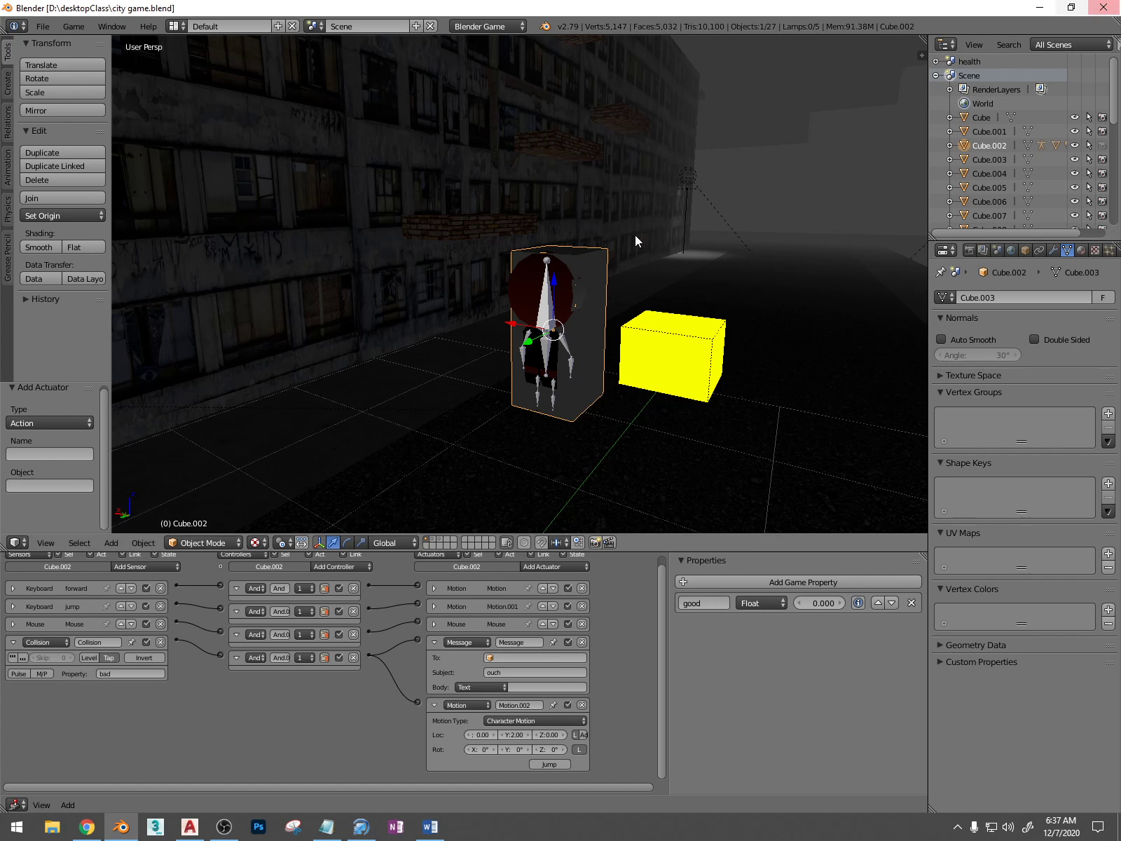
Switch to File Explorer and open the desktopClass folder on USB Drive (D:) to check the saved city game file
{"action": "left_click", "coordinate": [51, 827]}
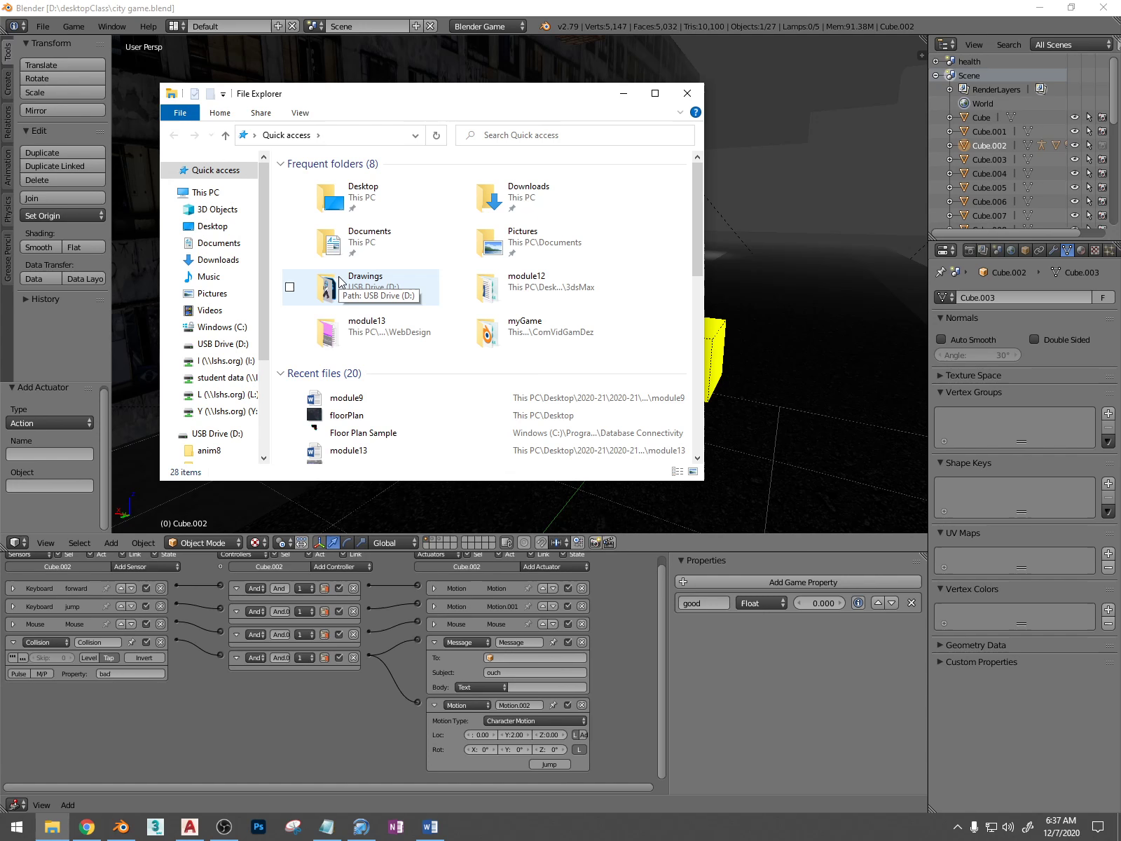
{"action": "left_click", "coordinate": [228, 344]}
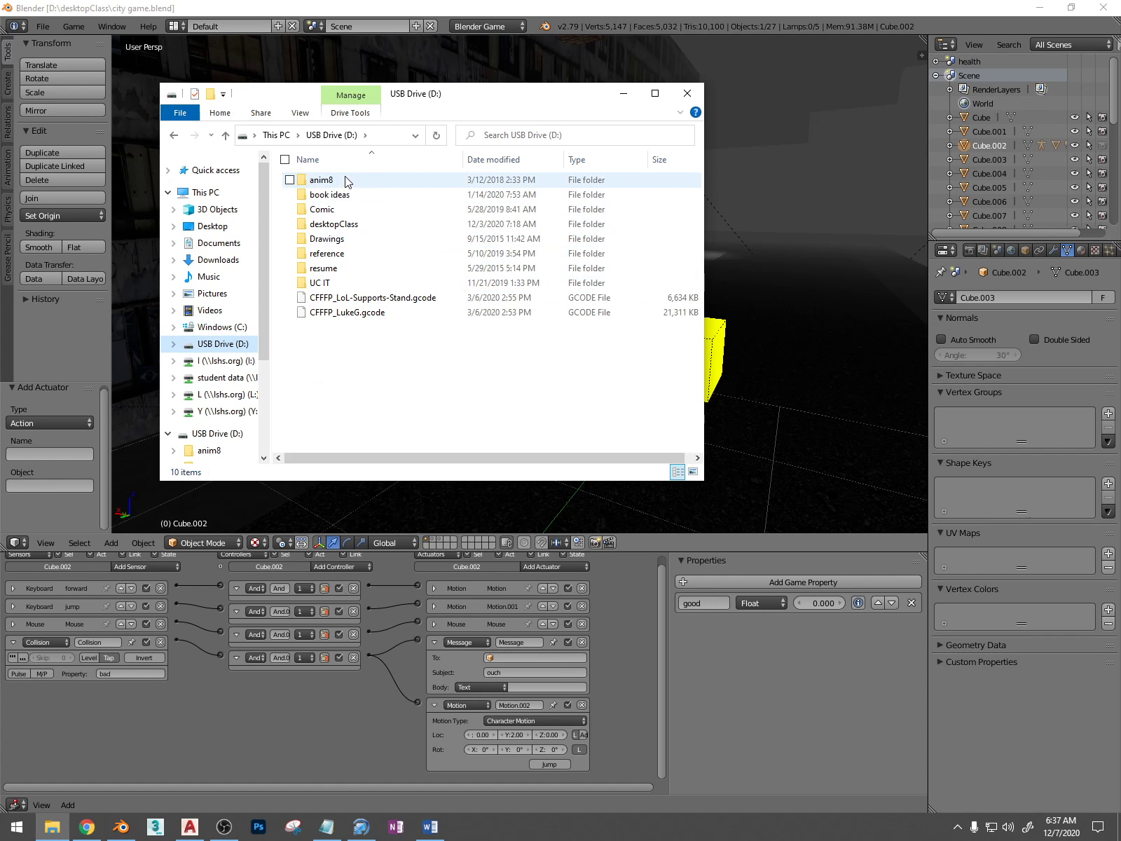
{"action": "double_click", "coordinate": [373, 227]}
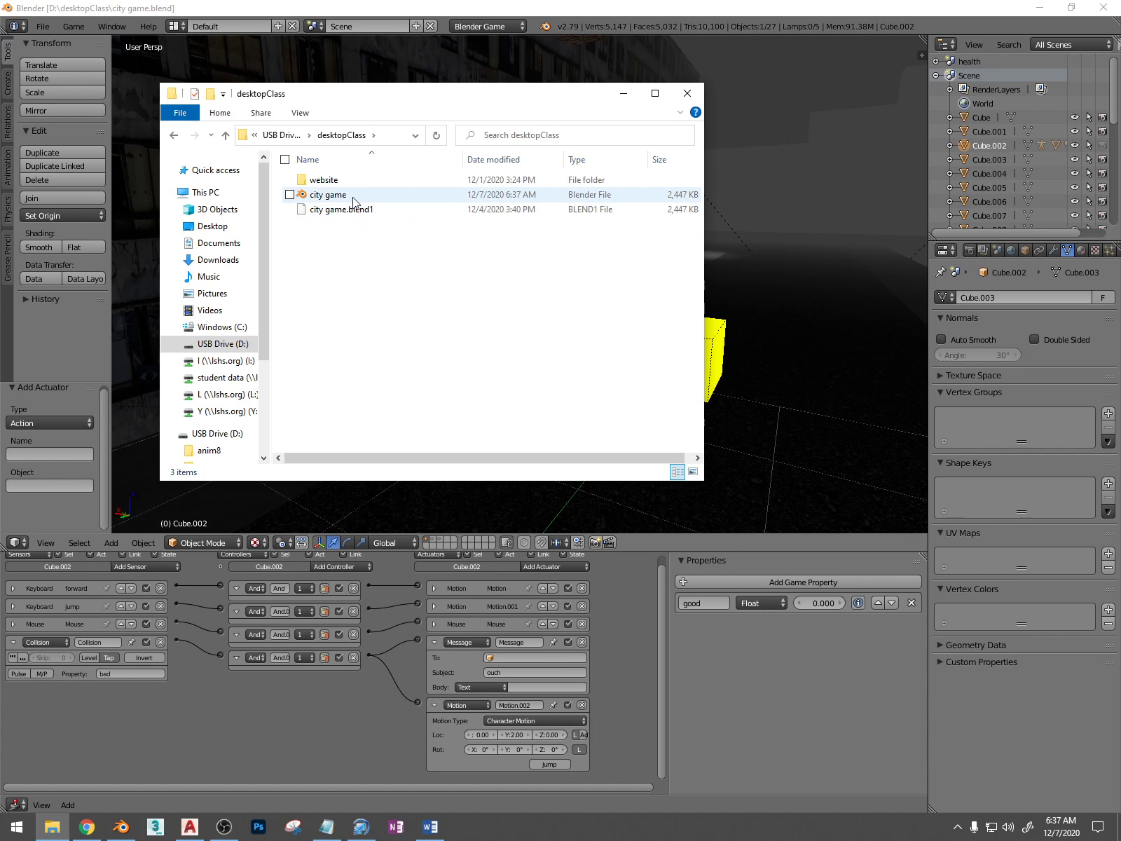
Minimize the city game window and start a second Blender session with the default scene
{"action": "left_click", "coordinate": [1040, 7]}
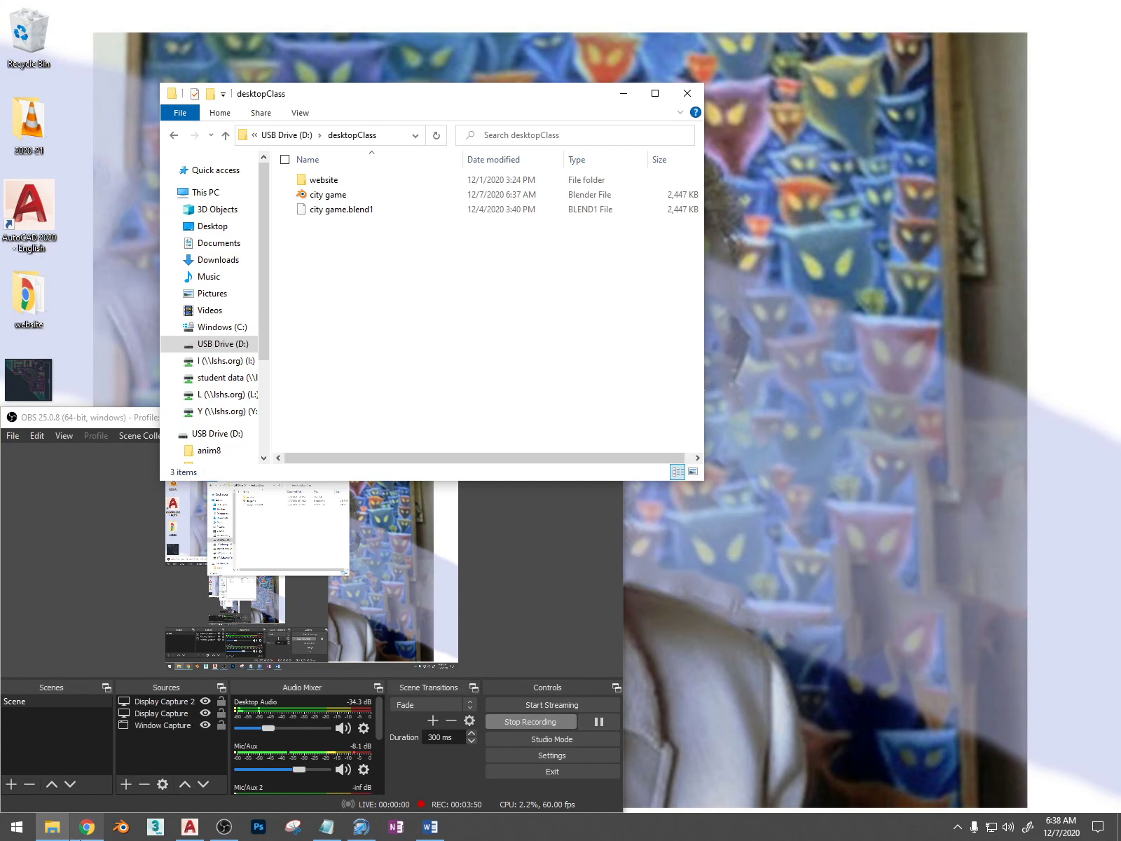
{"action": "left_click", "coordinate": [134, 824]}
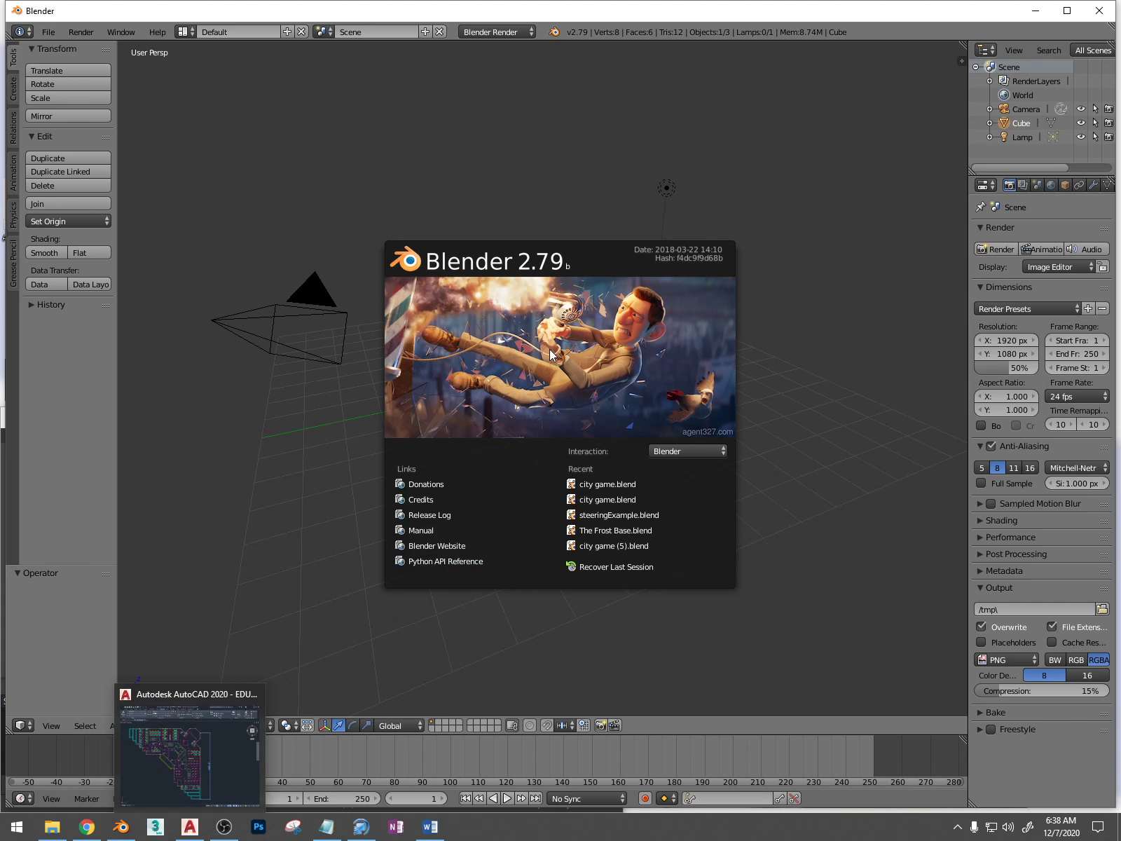
{"action": "left_click", "coordinate": [545, 210]}
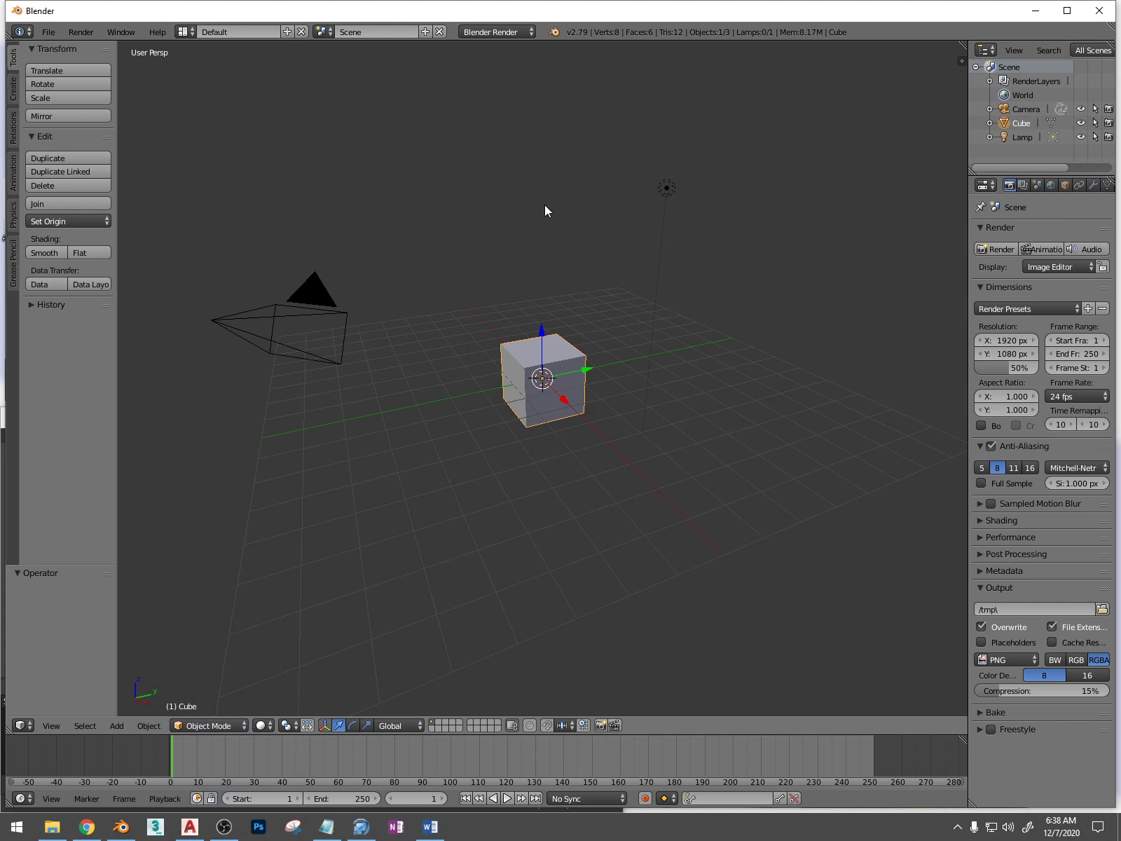
Move the default cube about 4.6 units along the X axis, away from the grid's centre
{"action": "middle_click_drag", "start_coordinate": [543, 349], "coordinate": [499, 351]}
{"action": "scroll", "coordinate": [499, 351], "scroll_direction": "down", "scroll_amount": 3}
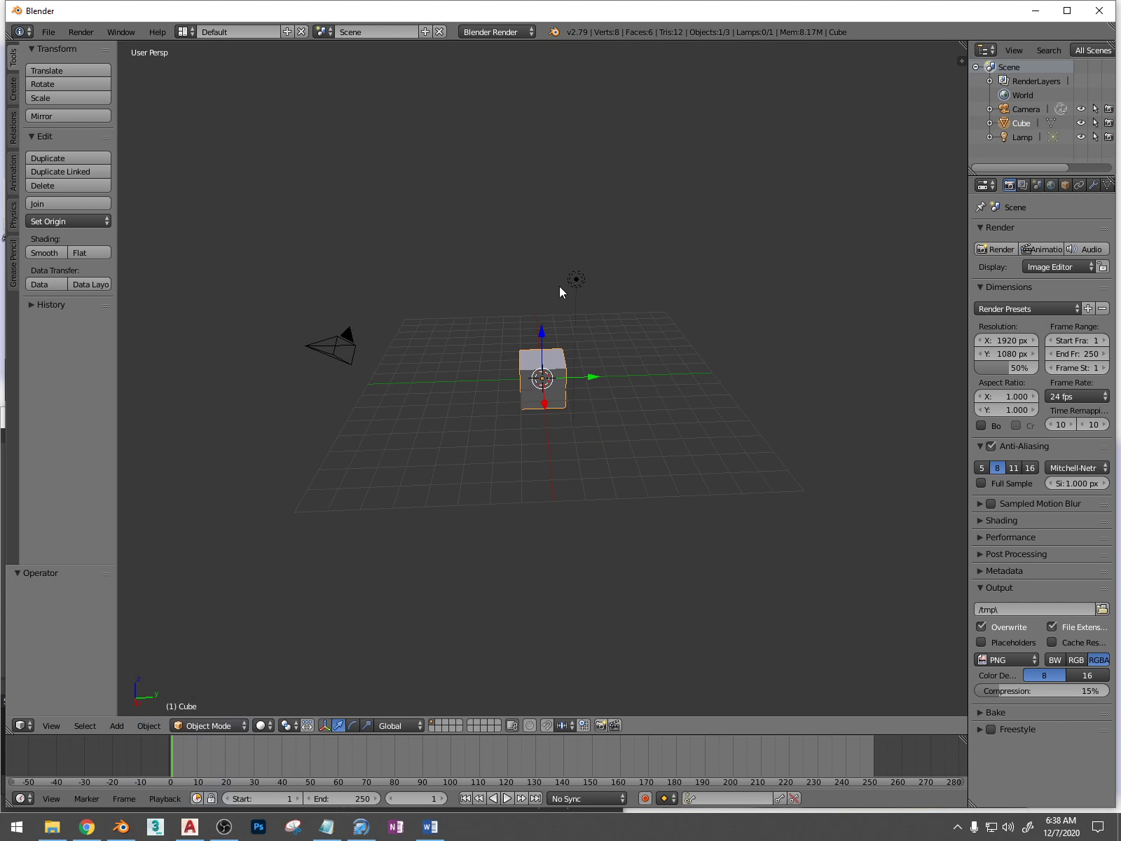
{"action": "middle_click_drag", "start_coordinate": [571, 296], "coordinate": [508, 346]}
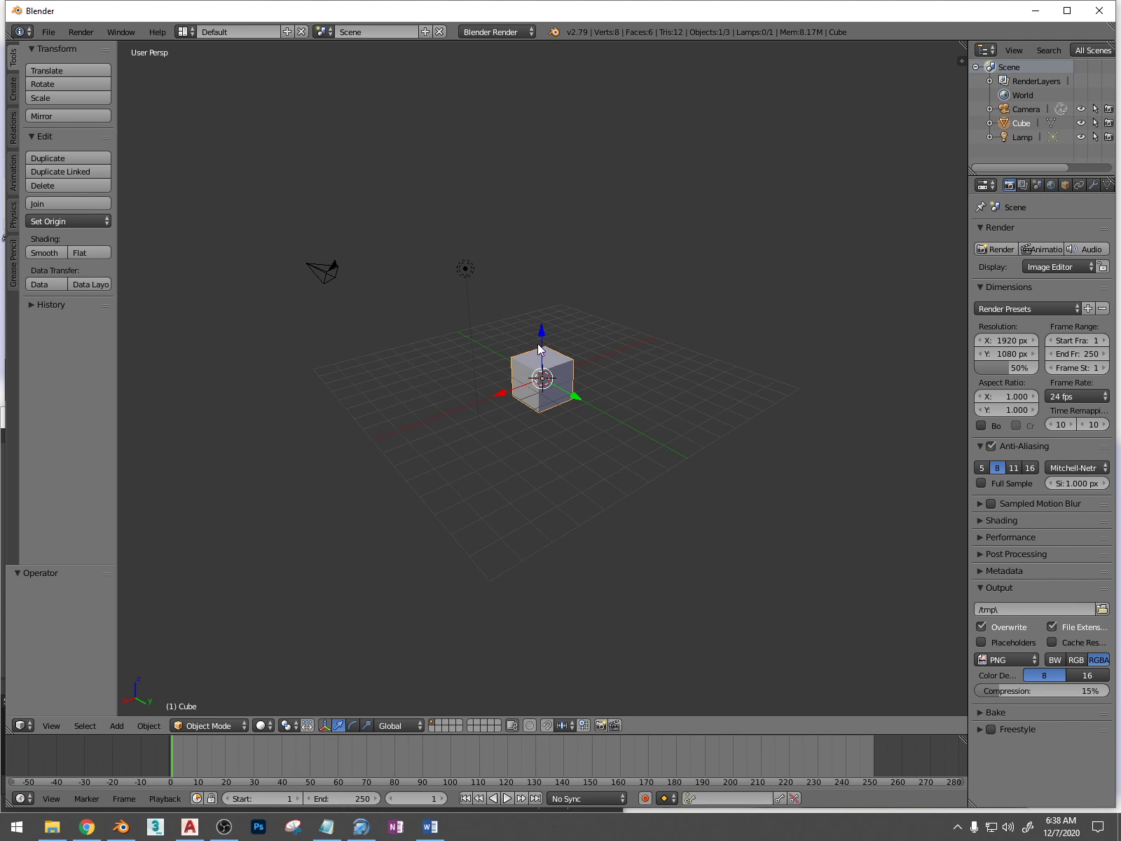
{"action": "left_click_drag", "start_coordinate": [539, 349], "coordinate": [424, 370]}
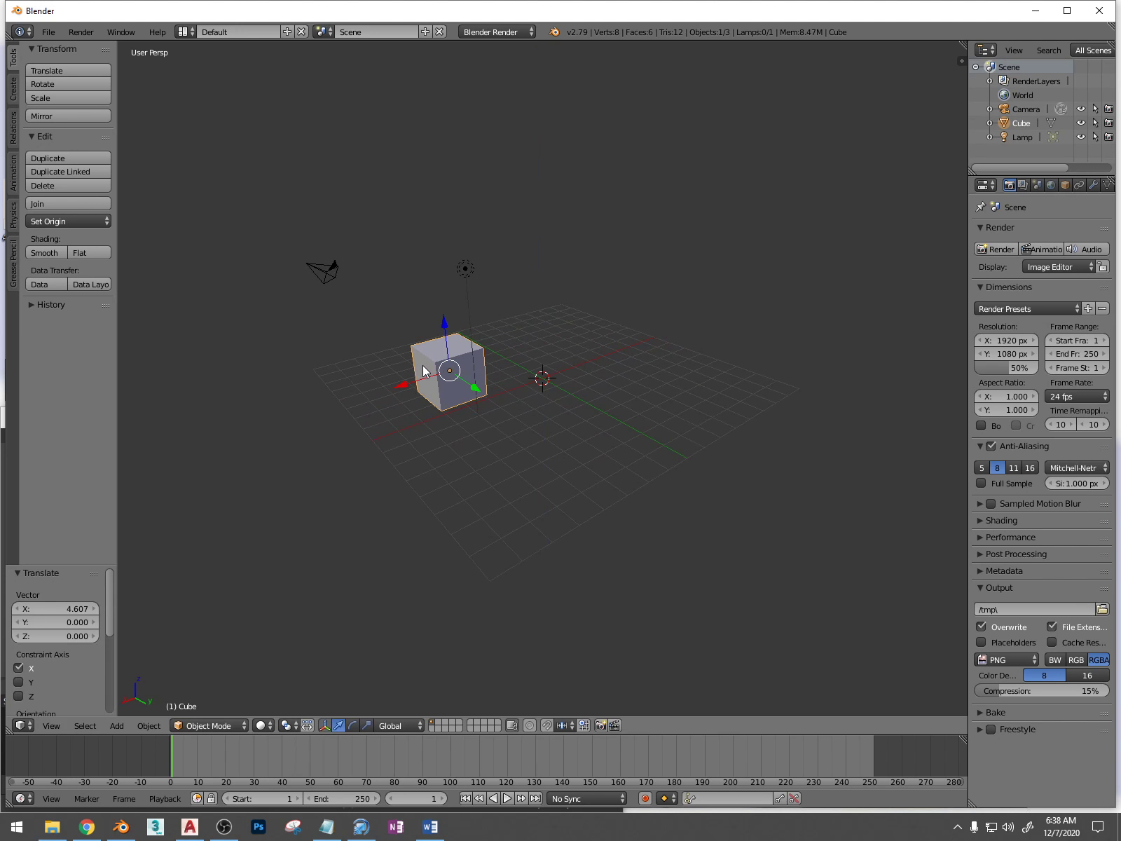
Add a plane at the 3D cursor and scale it up about 8.8 times as a floor
{"action": "key", "text": "a"}
{"action": "key", "text": "shift+a"}
{"action": "mouse_move", "coordinate": [423, 367]}
{"action": "left_click", "coordinate": [474, 365]}
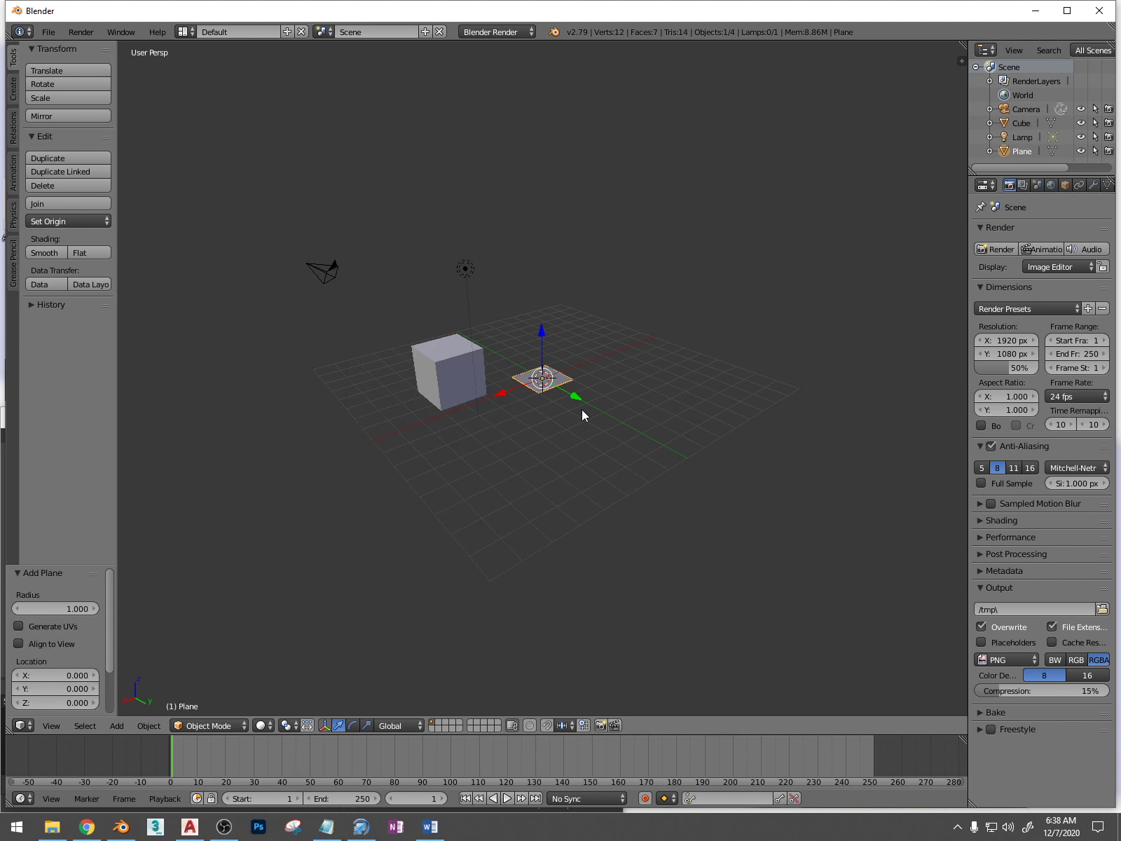
{"action": "key", "text": "s"}
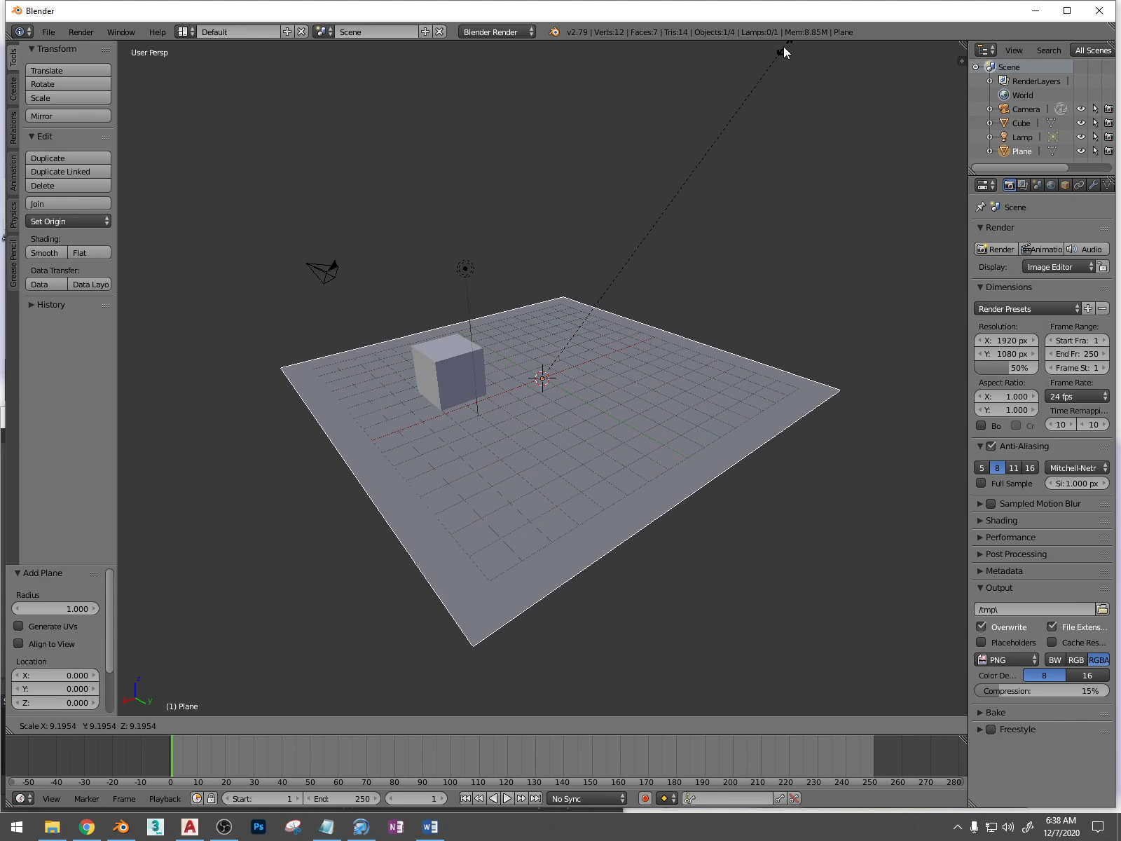
{"action": "left_click", "coordinate": [772, 64]}
Enlarge the timeline area beneath the viewport and duplicate the cube about 7.9 units along negative X
{"action": "right_click", "coordinate": [452, 372]}
{"action": "middle_click_drag", "start_coordinate": [454, 379], "coordinate": [448, 420]}
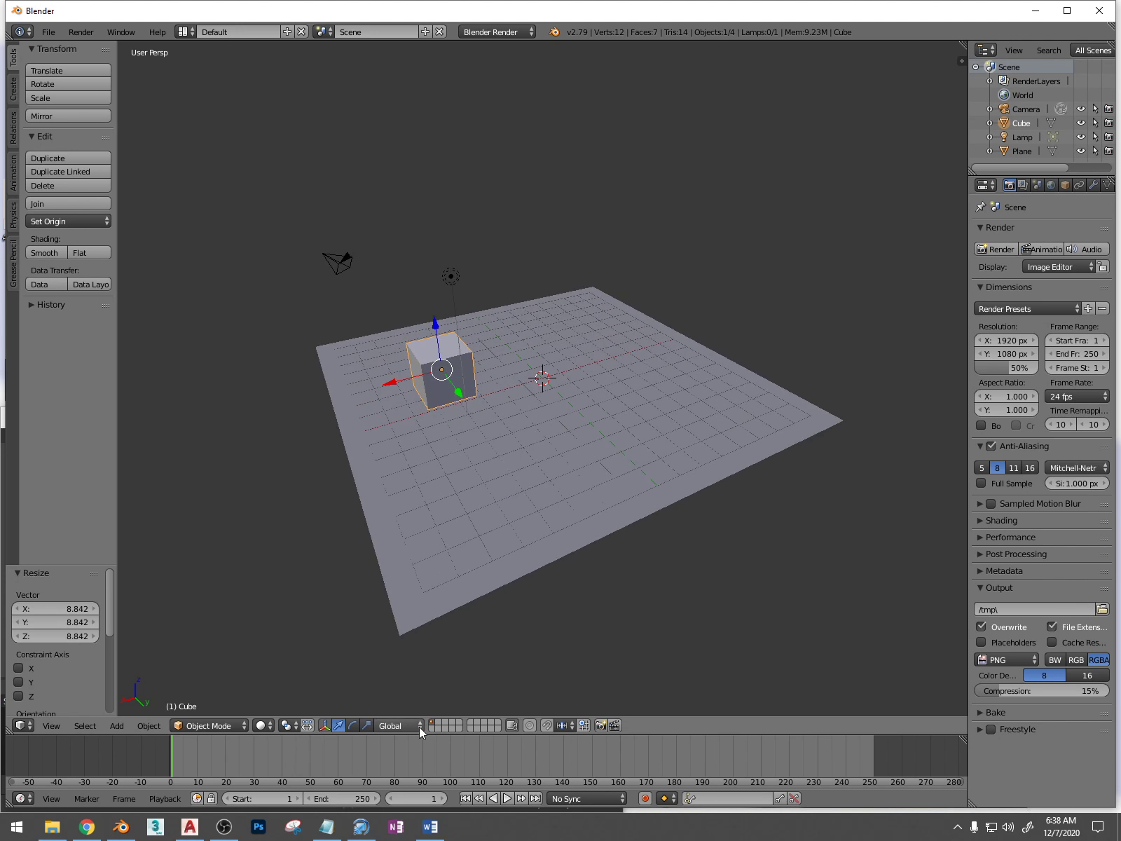
{"action": "left_click_drag", "start_coordinate": [428, 735], "coordinate": [434, 621]}
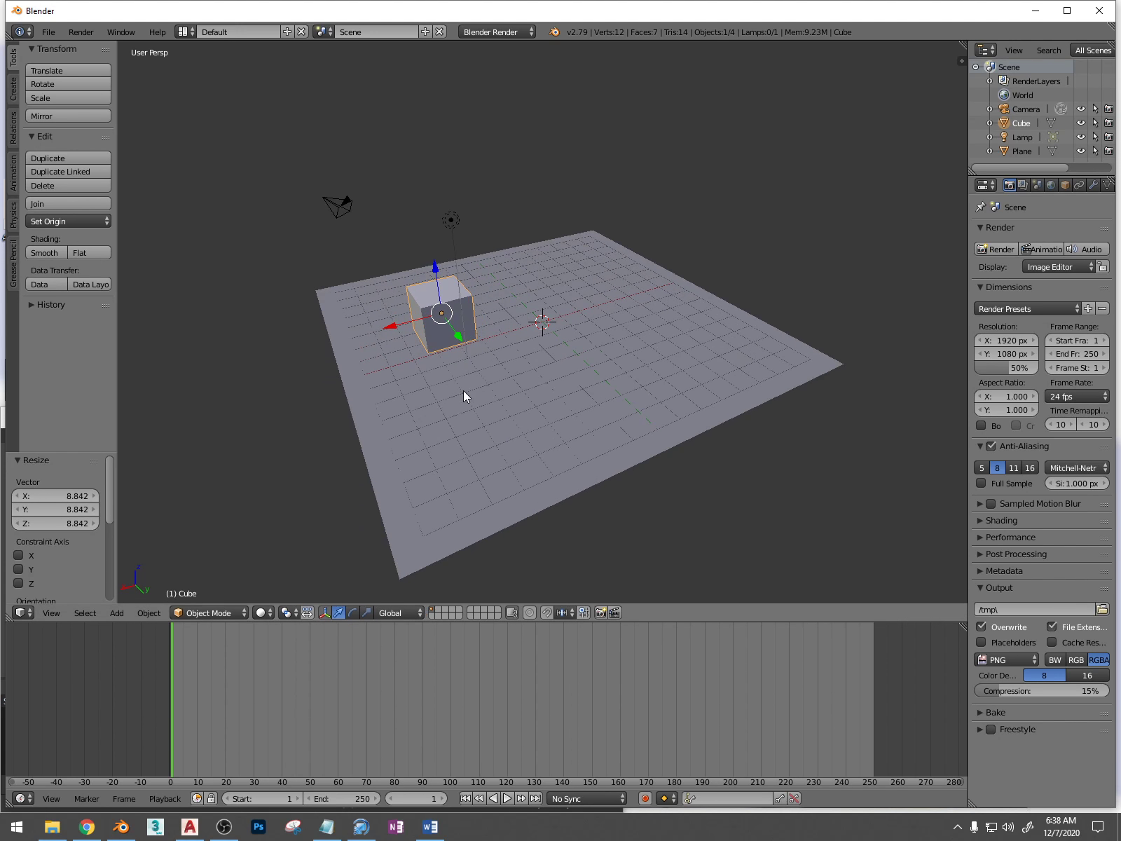
{"action": "key", "text": "shift+d"}
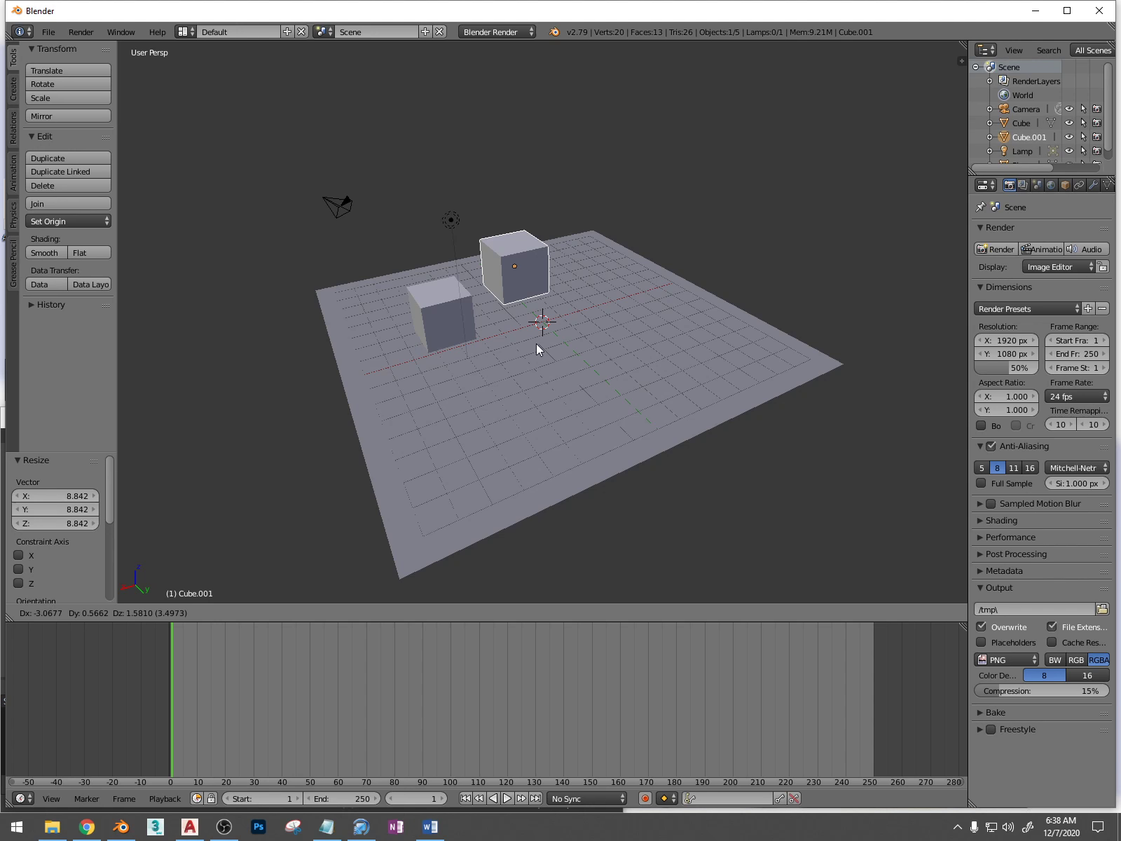
{"action": "left_click", "coordinate": [616, 329]}
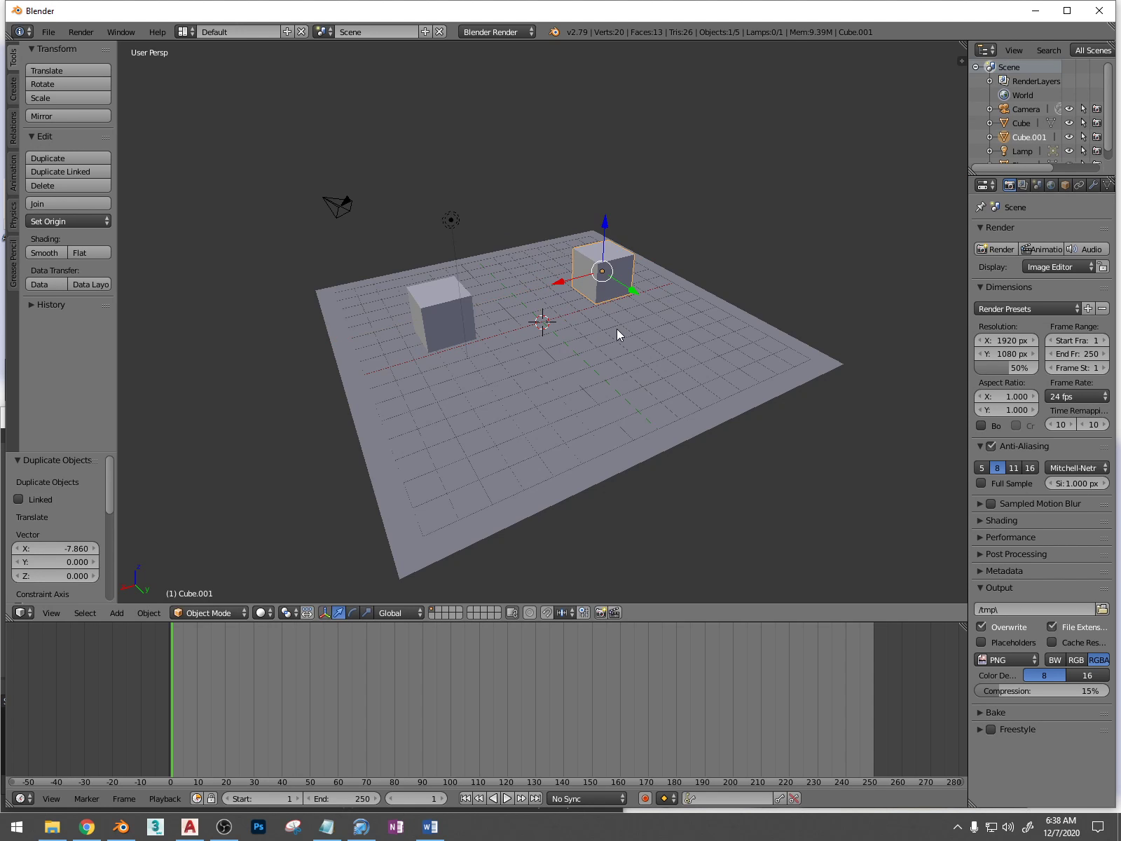
Widen the properties area and set the diffuse colour of the cubes' shared material to yellow
{"action": "left_click", "coordinate": [1052, 185]}
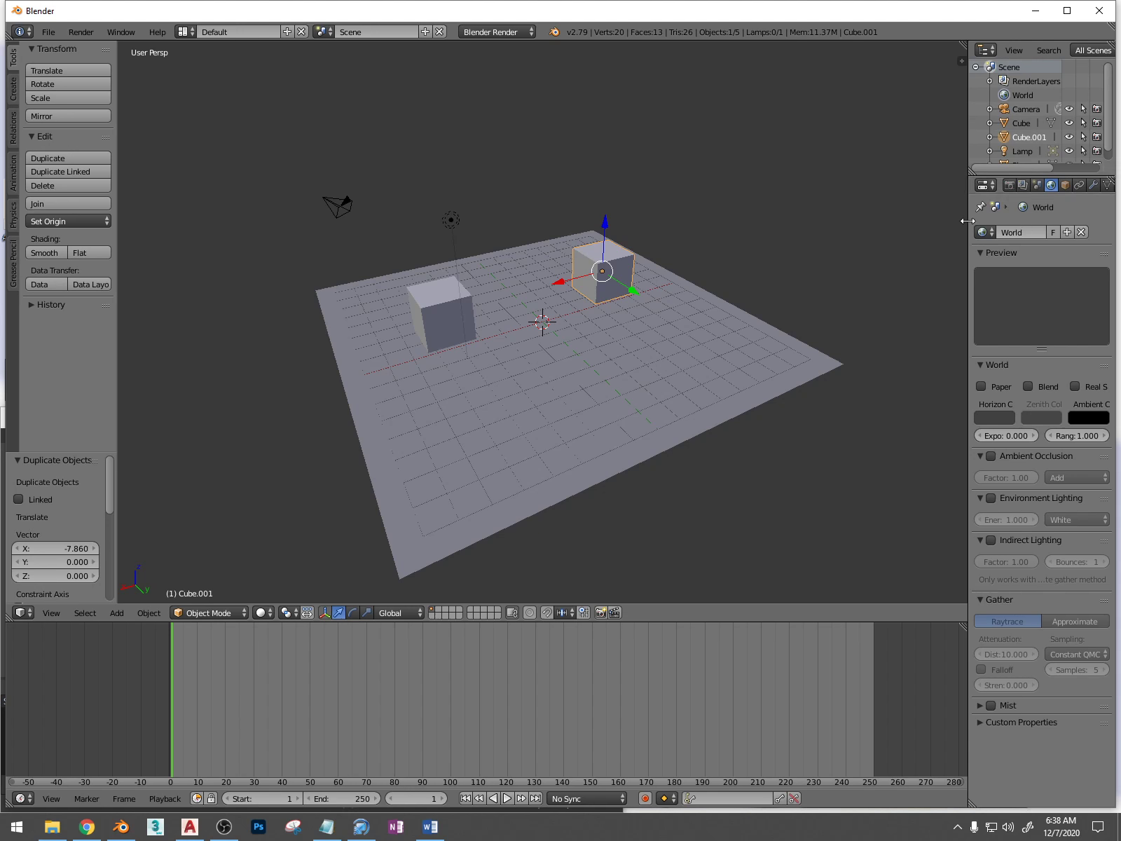
{"action": "left_click_drag", "start_coordinate": [967, 221], "coordinate": [862, 220]}
{"action": "left_click", "coordinate": [1000, 186]}
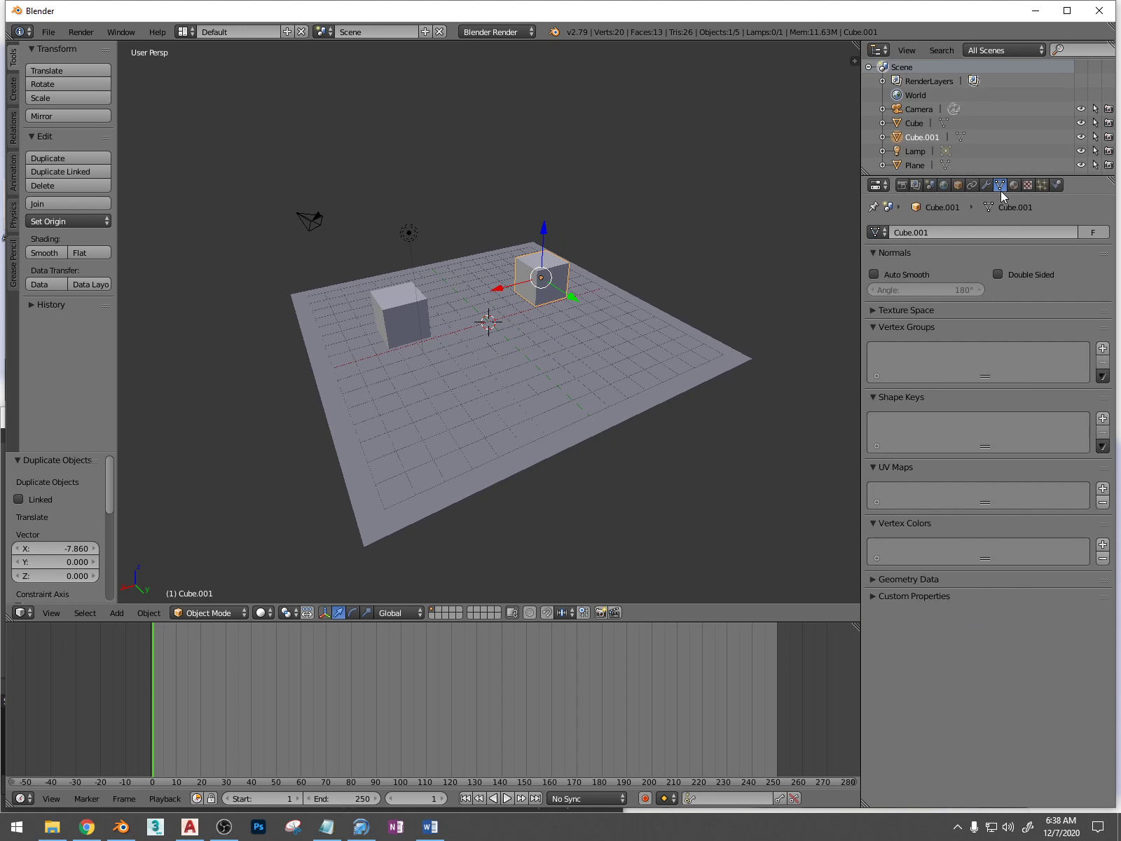
{"action": "left_click", "coordinate": [1014, 184]}
{"action": "left_click", "coordinate": [928, 452]}
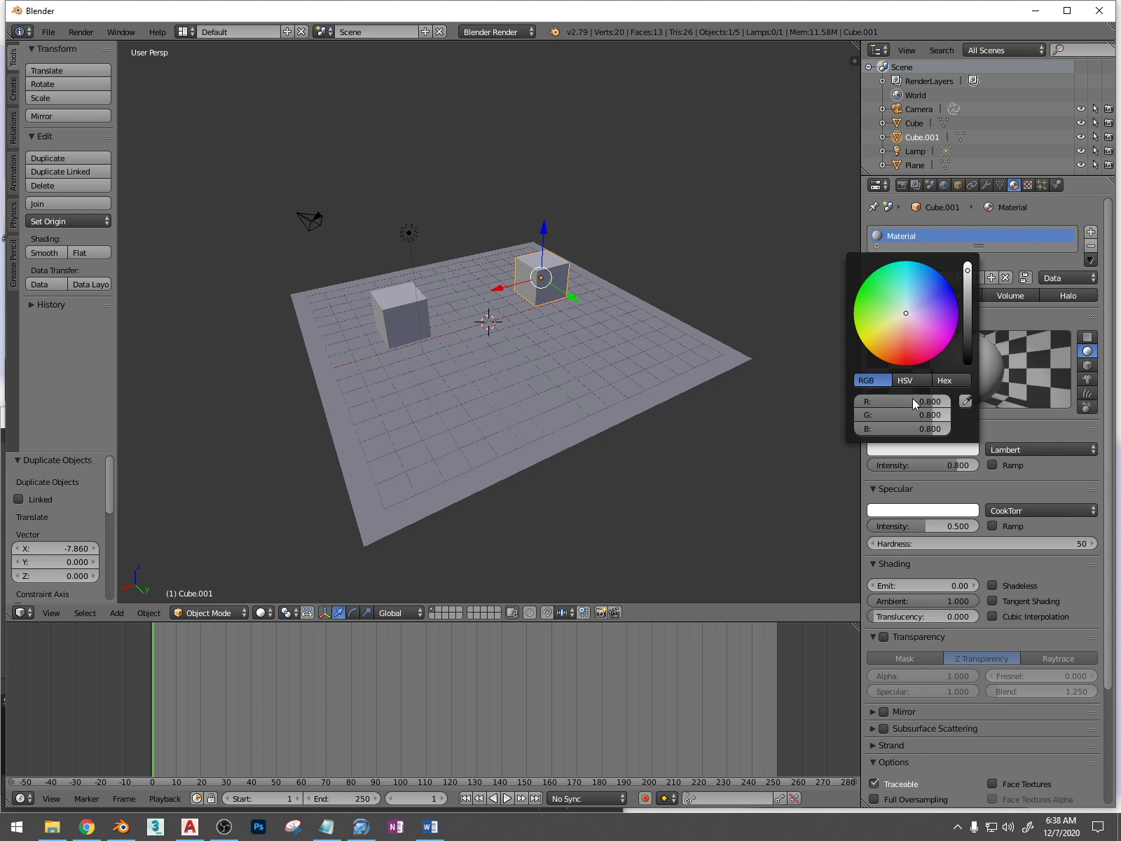
{"action": "left_click", "coordinate": [862, 342]}
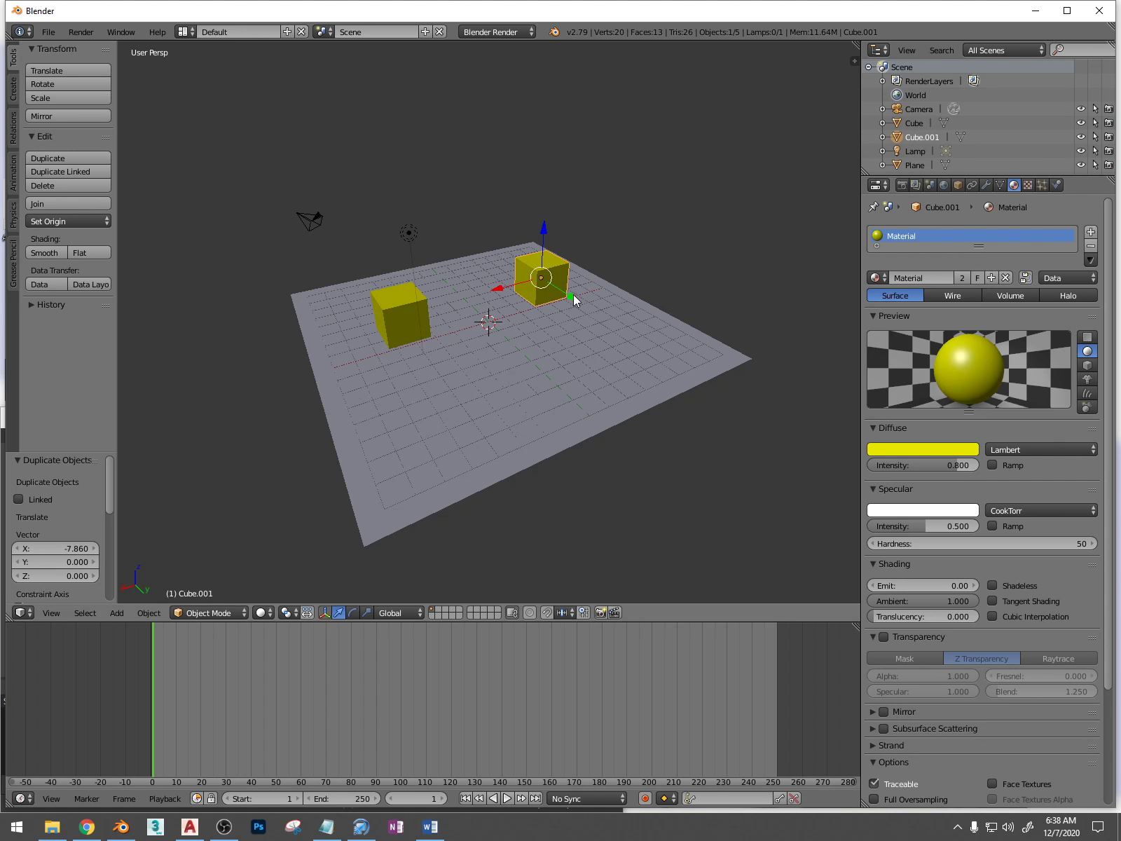
Delete the duplicated cube and add a new cube in its place, moved about 2.7 units along negative X
{"action": "key", "text": "Delete"}
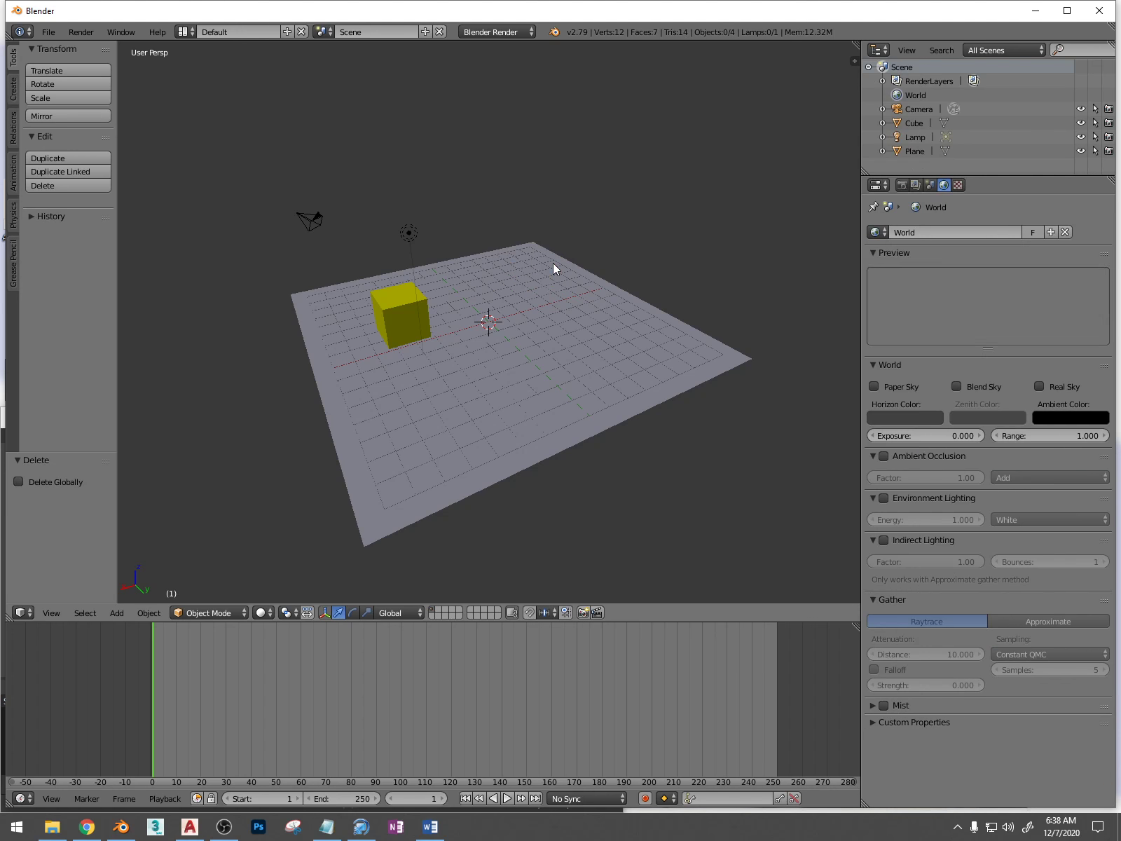
{"action": "key", "text": "shift+a"}
{"action": "mouse_move", "coordinate": [522, 272]}
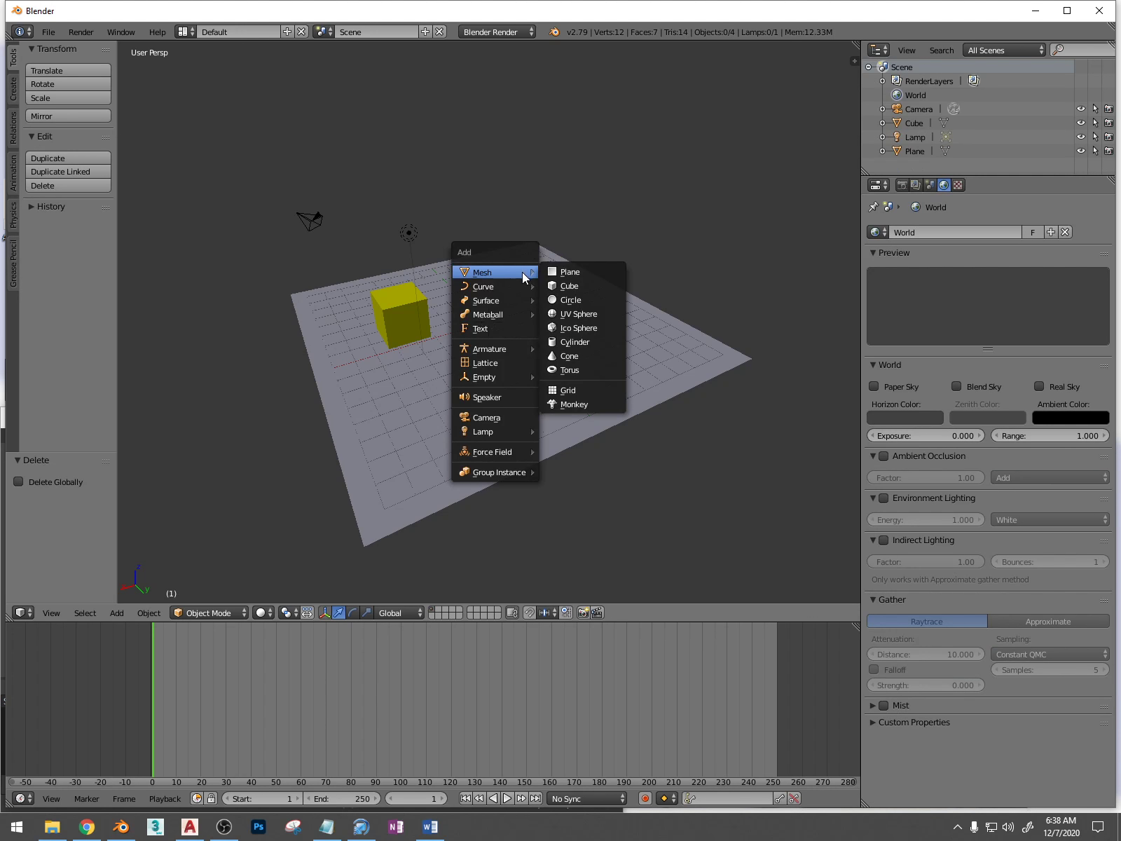
{"action": "left_click", "coordinate": [568, 286]}
{"action": "mouse_move", "coordinate": [489, 285]}
{"action": "left_mouse_down"}
{"action": "mouse_move", "coordinate": [490, 255]}
{"action": "mouse_move", "coordinate": [497, 289]}
{"action": "mouse_move", "coordinate": [507, 284]}
{"action": "left_mouse_up"}
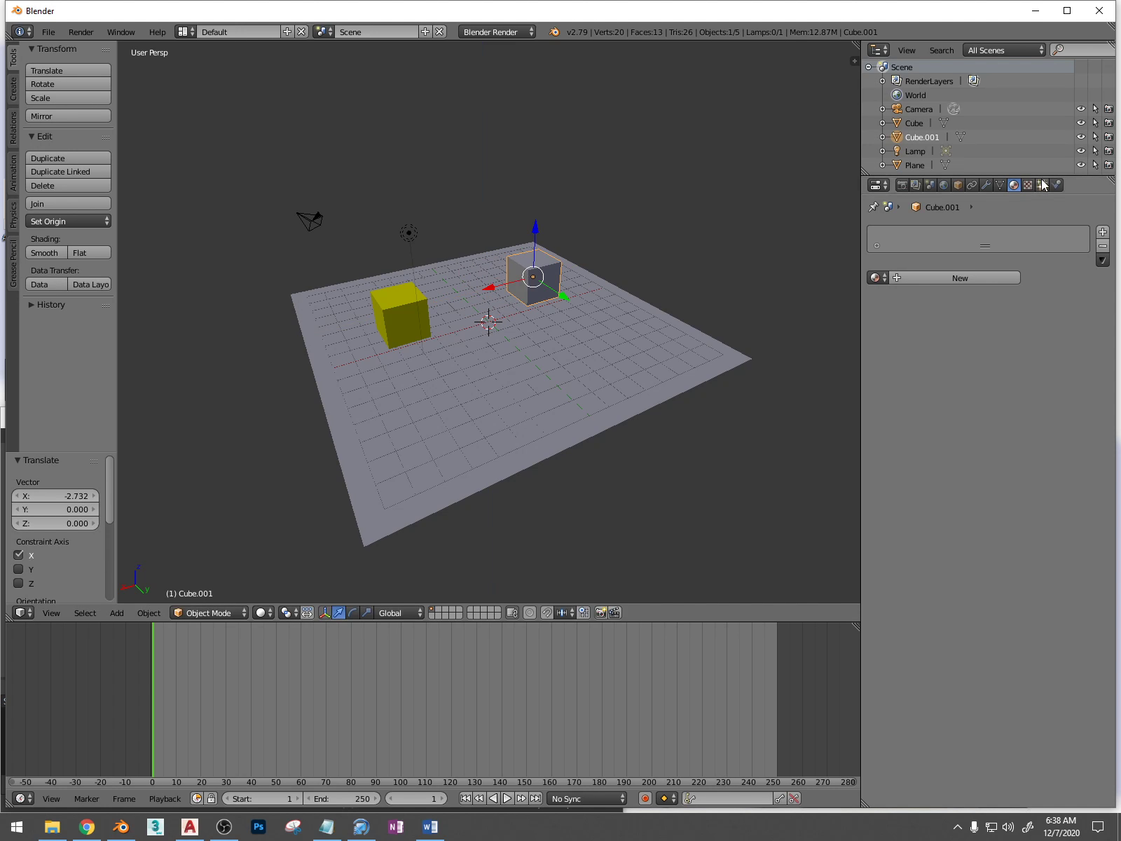
Give the new cube its own material with a red diffuse colour
{"action": "left_click", "coordinate": [960, 277]}
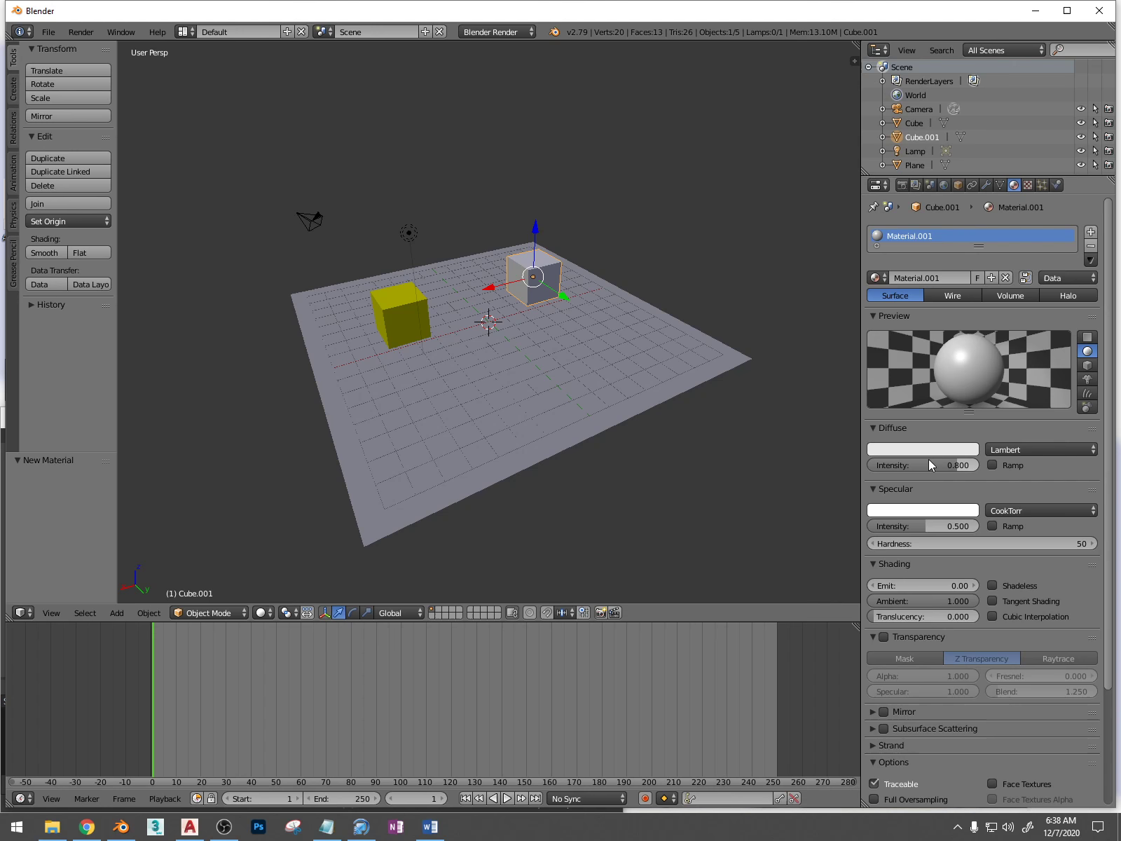
{"action": "left_click", "coordinate": [922, 449]}
{"action": "left_click", "coordinate": [904, 356]}
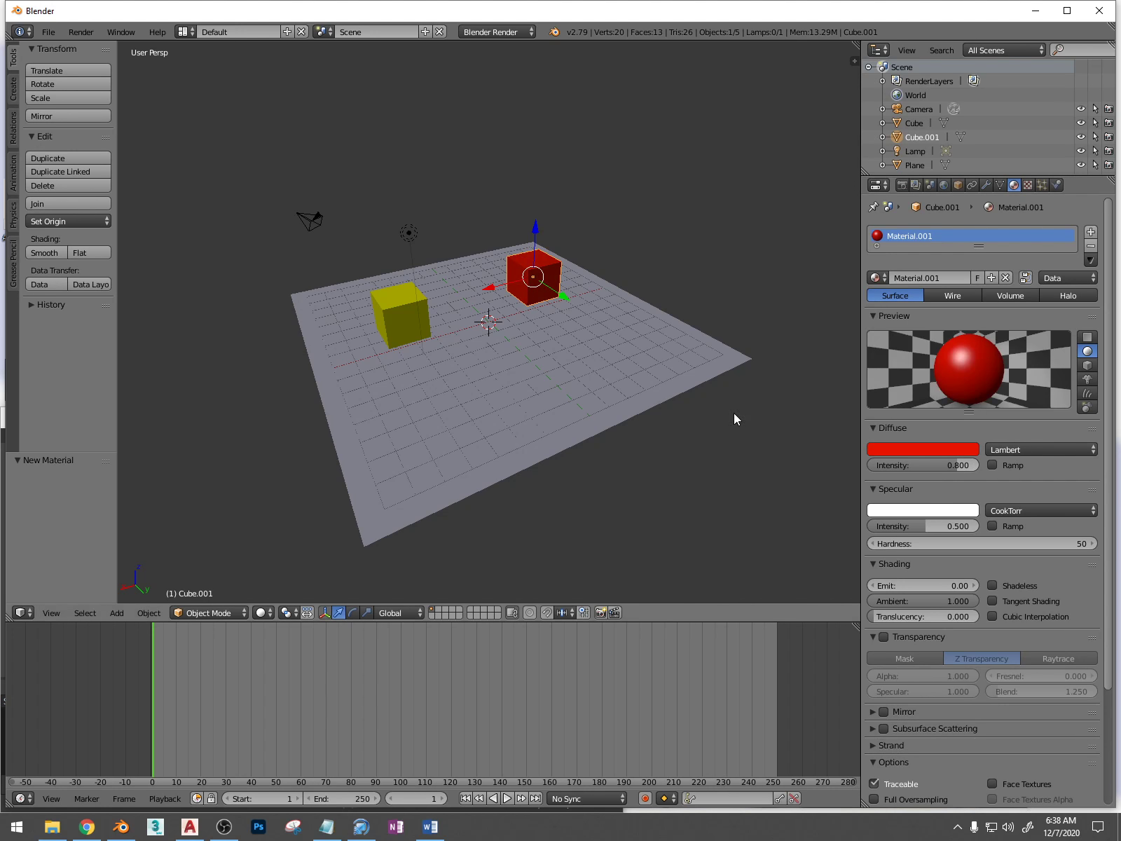
Give the floor plane a new material and darken its diffuse colour to grey, about 0.334 in each RGB channel
{"action": "right_click", "coordinate": [425, 316]}
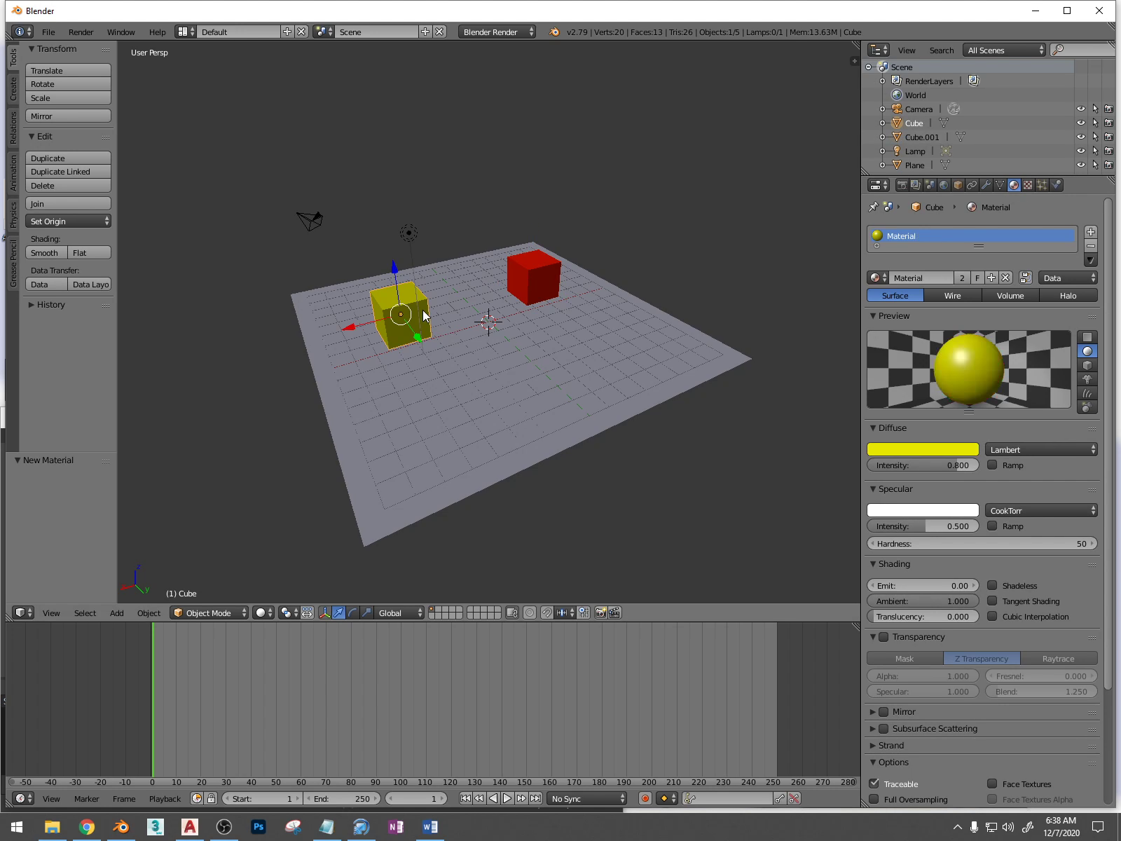
{"action": "right_click", "coordinate": [588, 404]}
{"action": "left_click", "coordinate": [923, 276]}
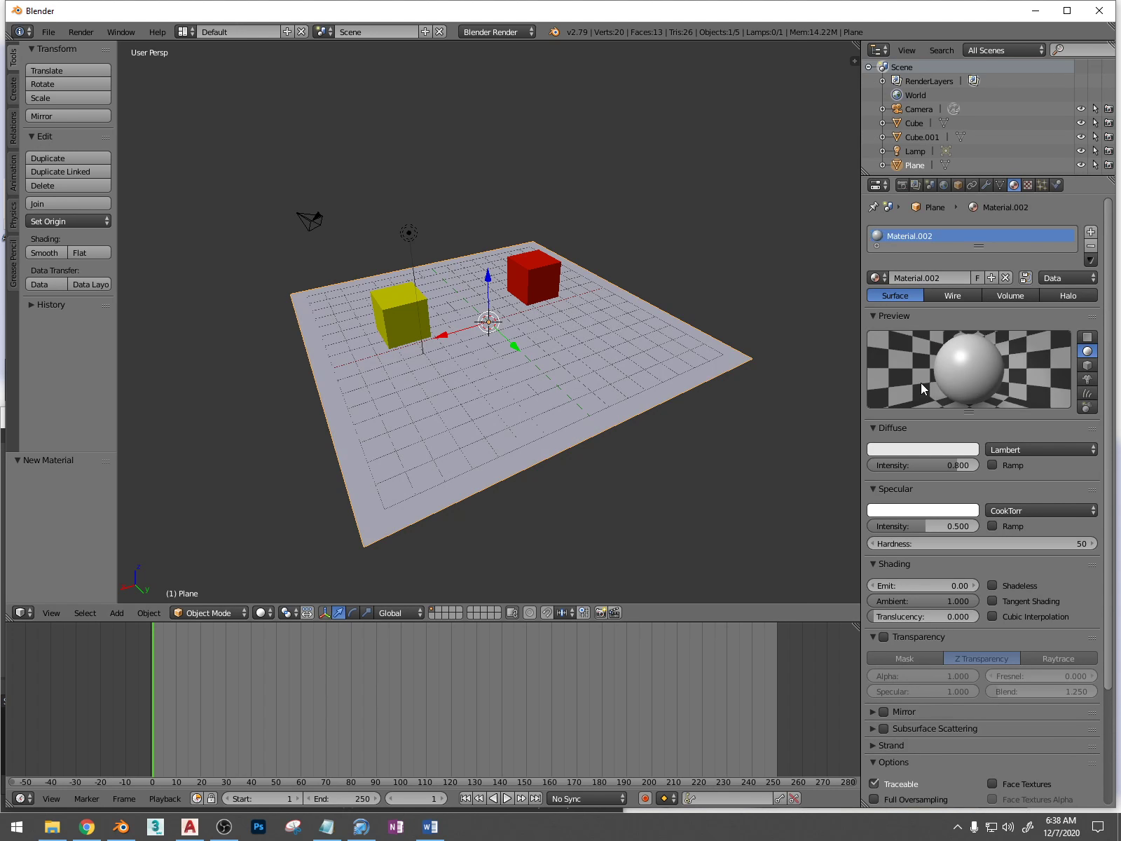
{"action": "left_click", "coordinate": [921, 450]}
{"action": "left_click_drag", "start_coordinate": [970, 289], "coordinate": [969, 319]}
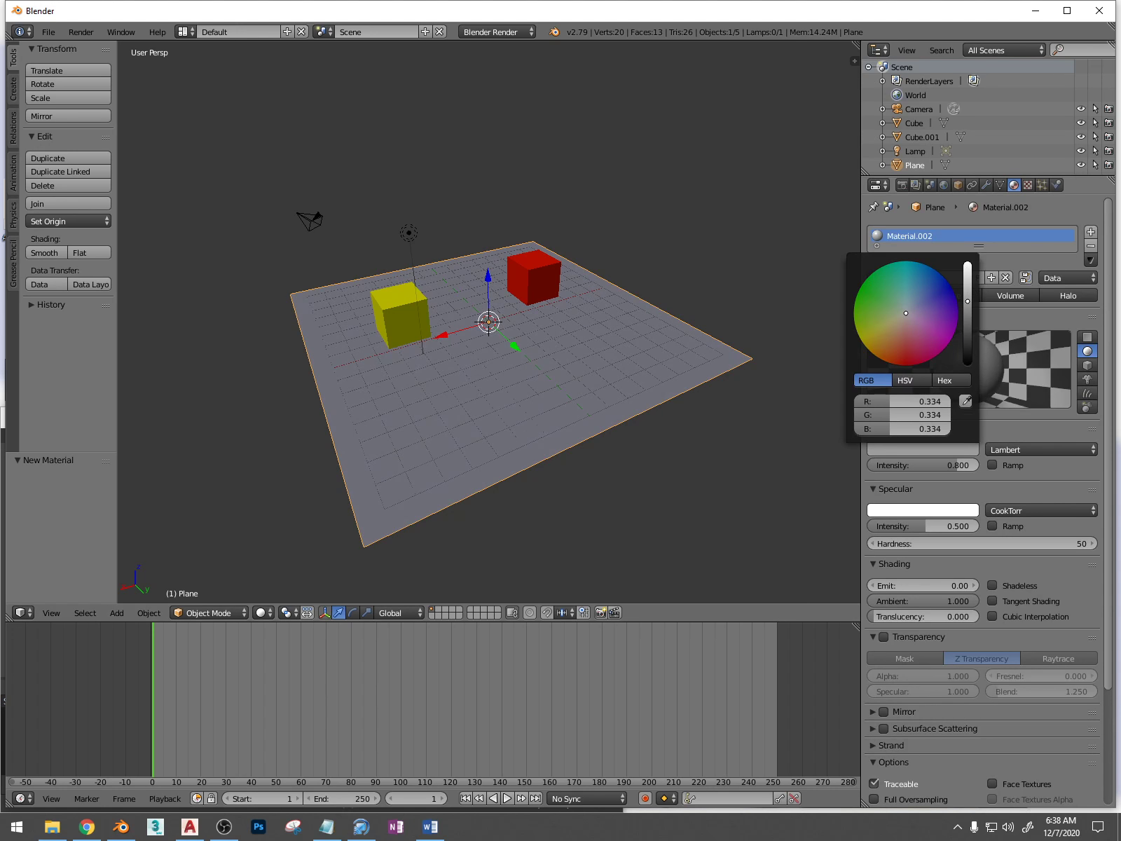
Delete the default camera and the lamp from the scene
{"action": "middle_click_drag", "start_coordinate": [533, 382], "coordinate": [344, 266]}
{"action": "right_click", "coordinate": [307, 225]}
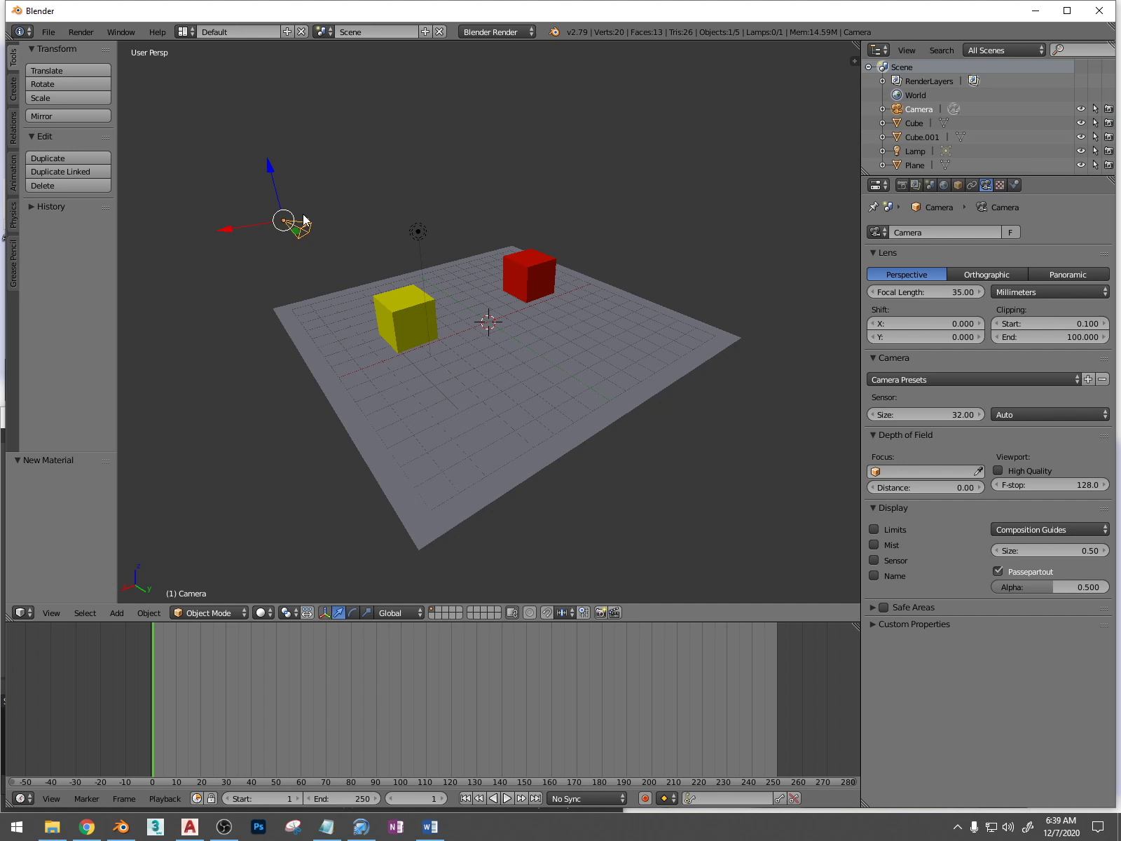
{"action": "key", "text": "Delete"}
{"action": "right_click", "coordinate": [419, 232]}
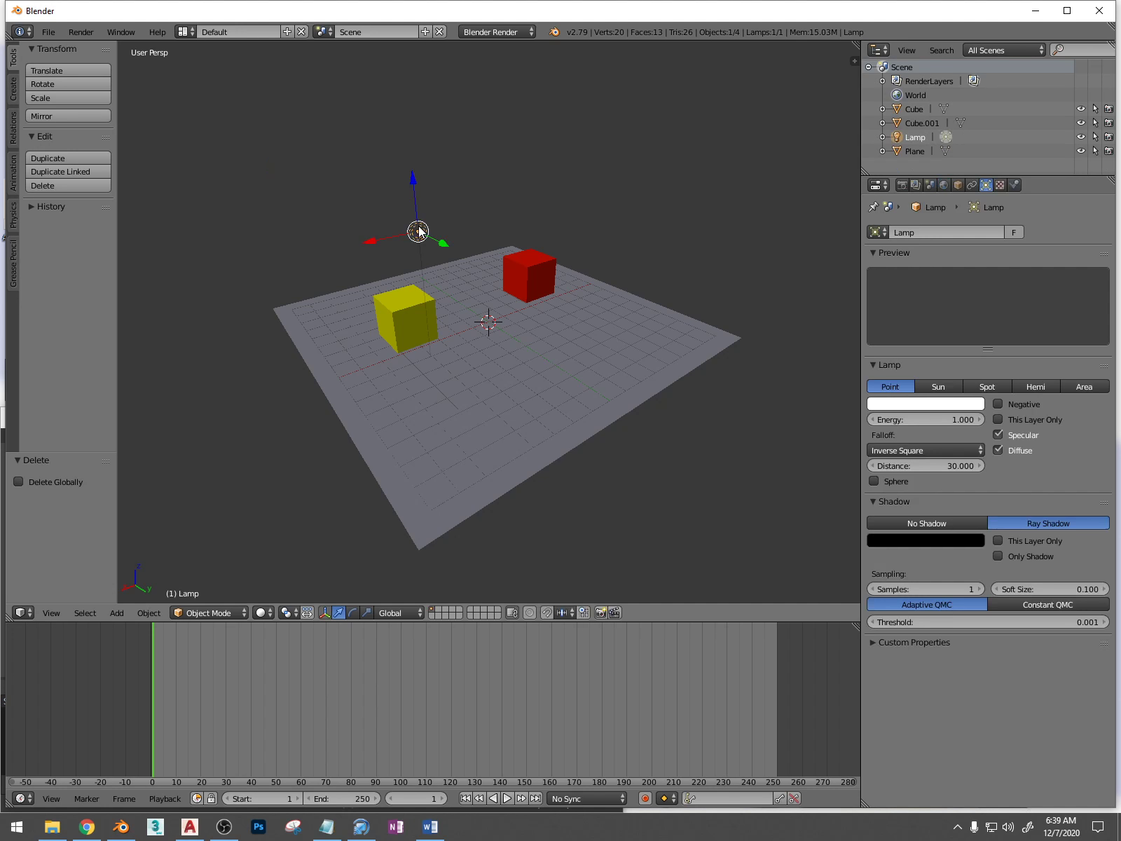
{"action": "key", "text": "x"}
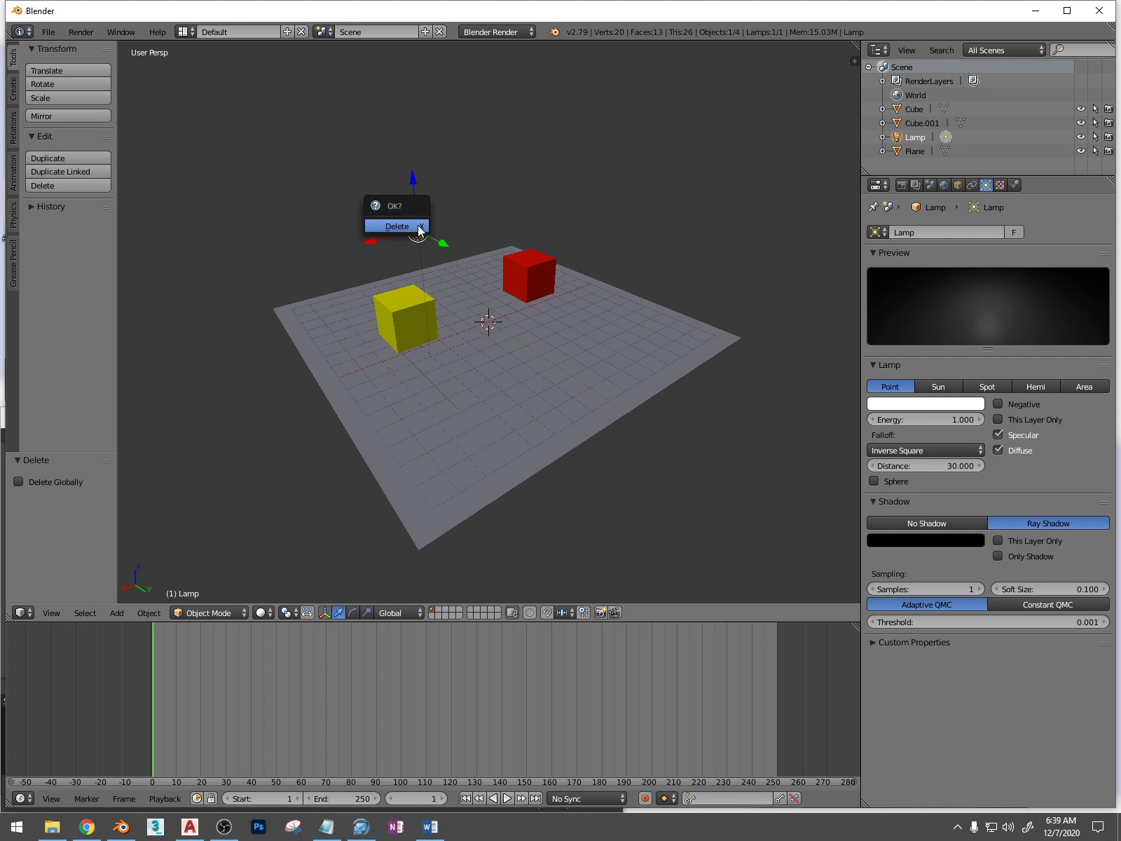
{"action": "left_click", "coordinate": [419, 230]}
Snap the 3D cursor to the scene centre and add a new camera there
{"action": "key", "text": "KP_7"}
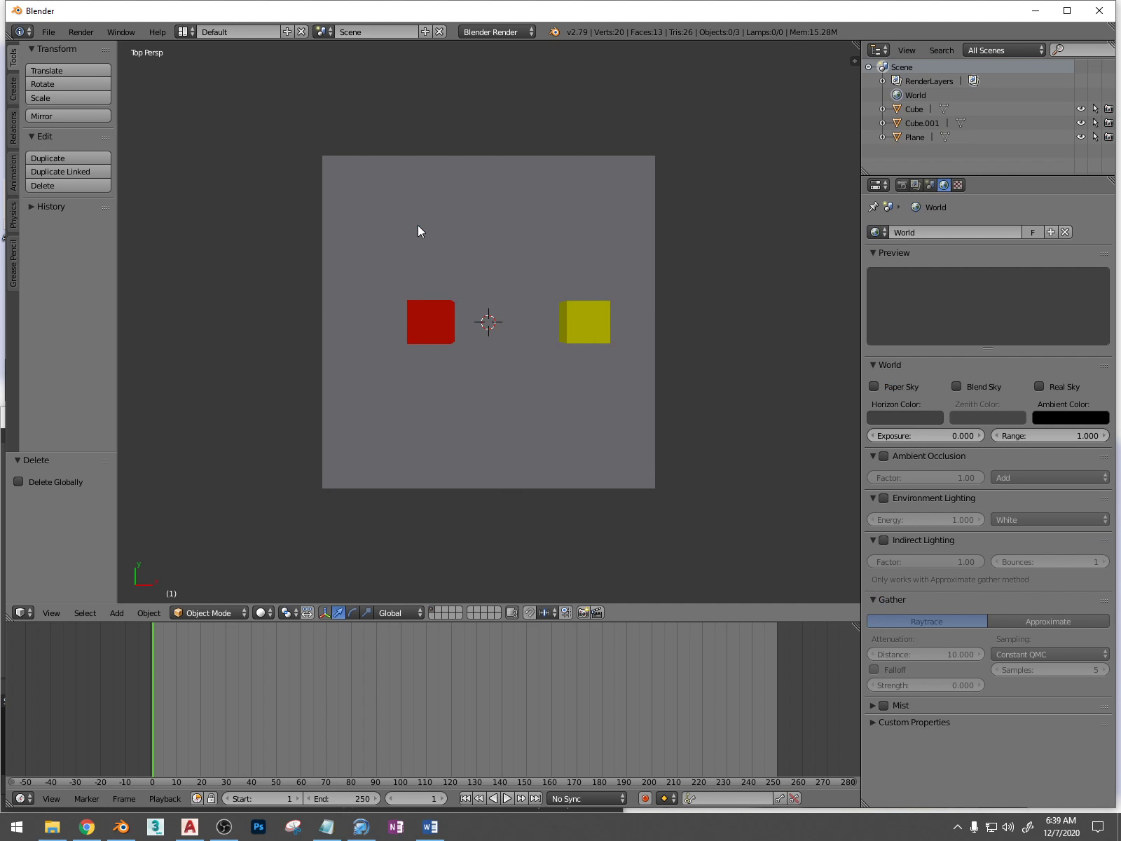
{"action": "key", "text": "shift+s"}
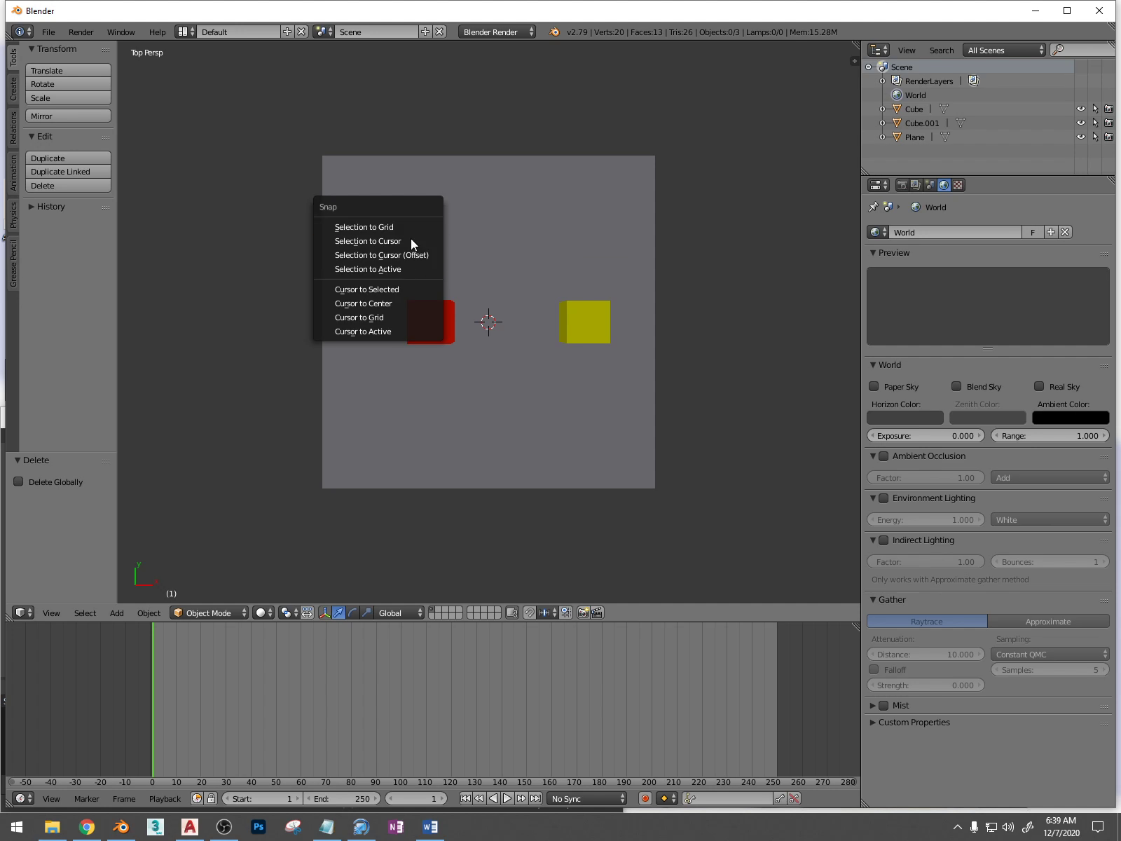
{"action": "left_click", "coordinate": [392, 302]}
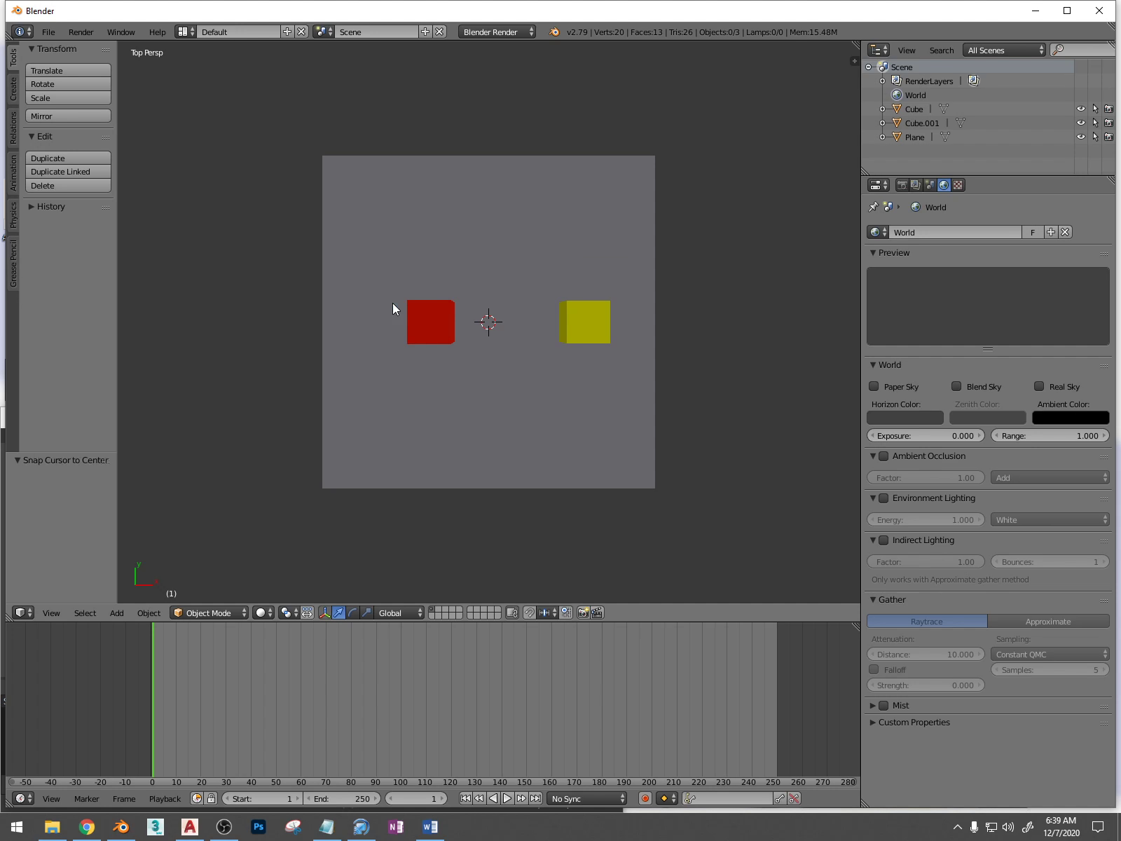
{"action": "key", "text": "shift+a"}
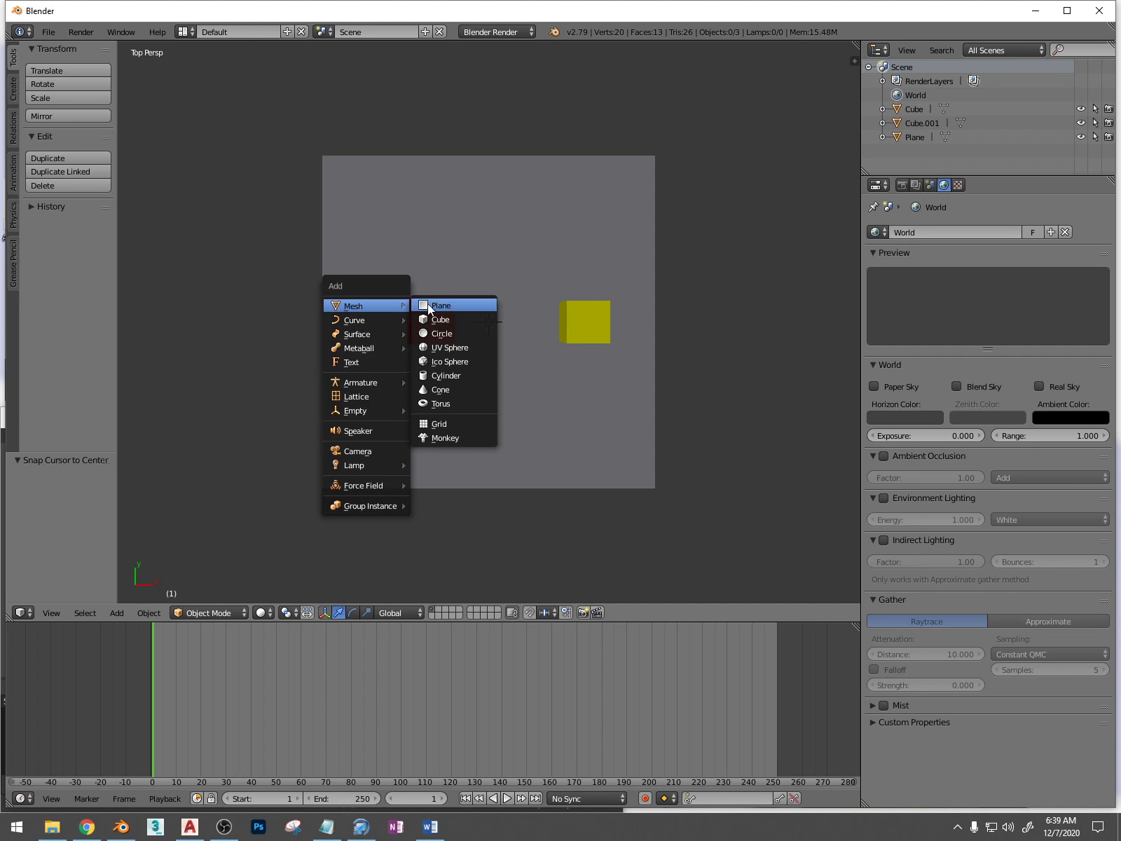
{"action": "left_click", "coordinate": [361, 450]}
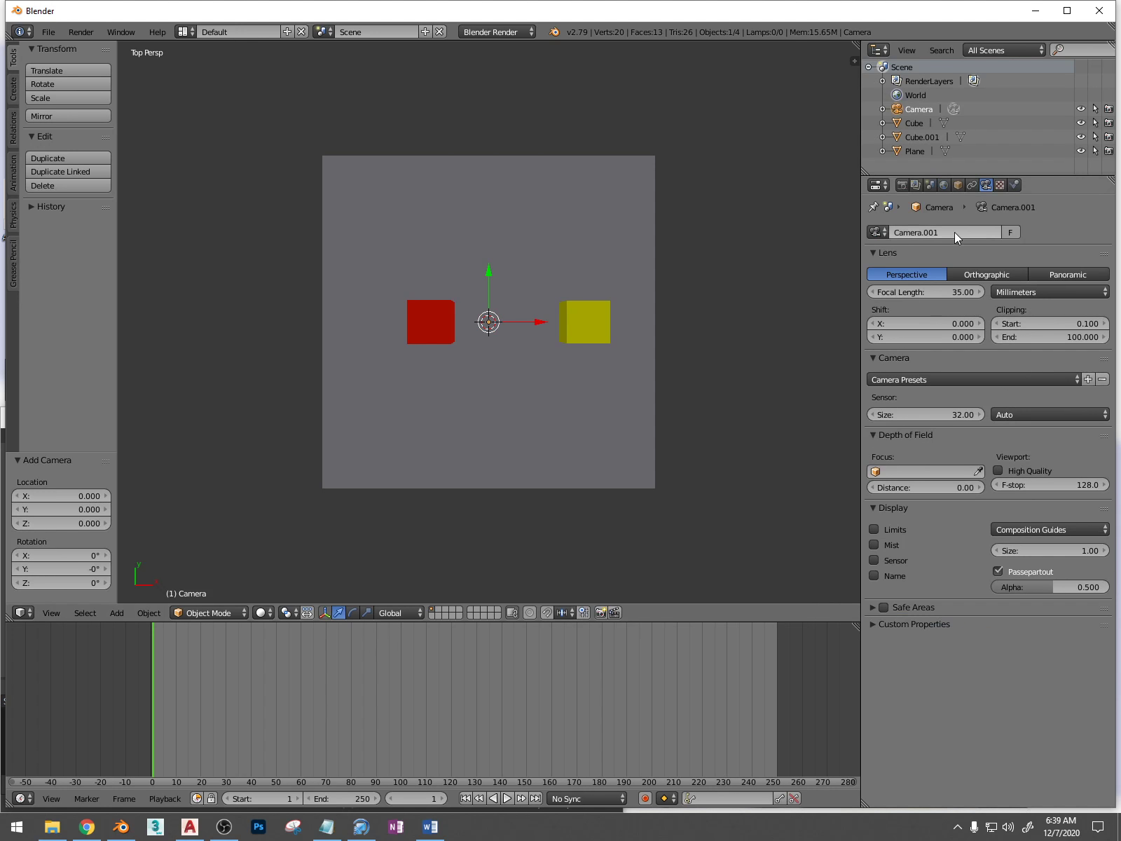
Make the new camera orthographic and switch the render engine to Blender Game
{"action": "left_click", "coordinate": [986, 274]}
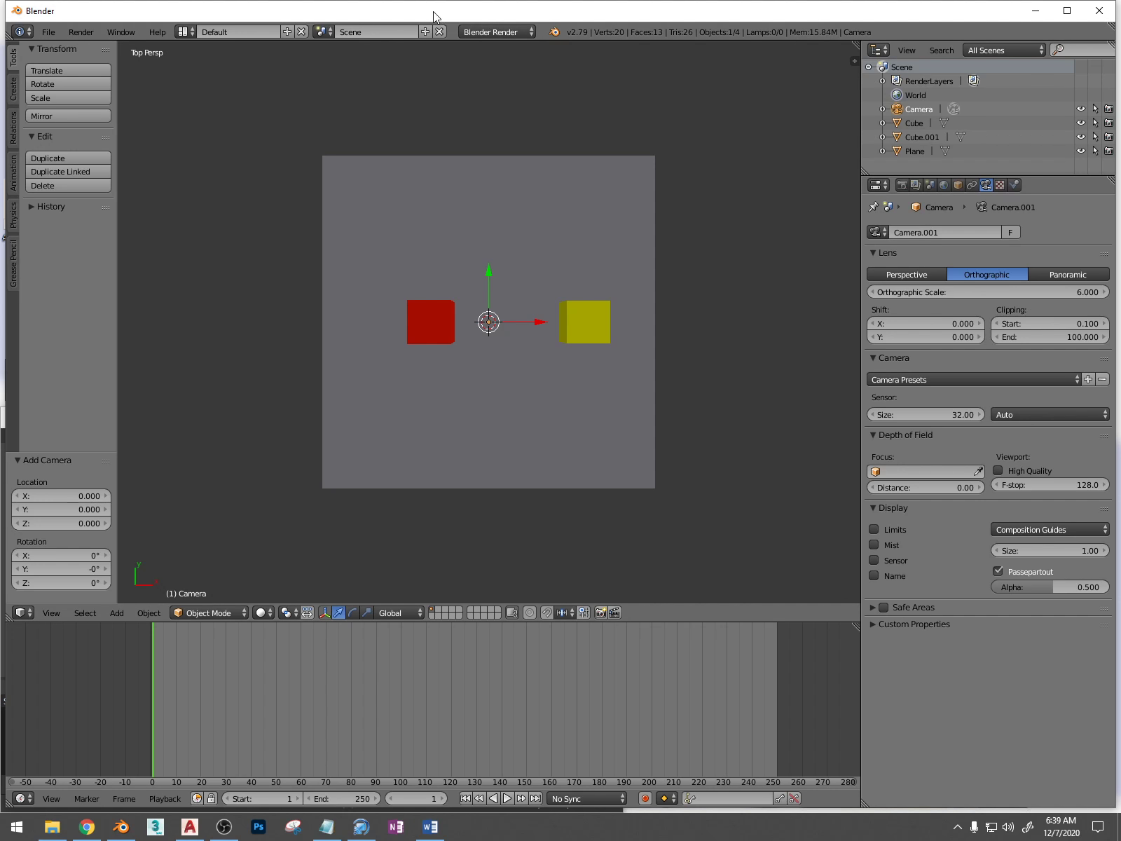
{"action": "left_click", "coordinate": [480, 32]}
{"action": "left_click", "coordinate": [503, 65]}
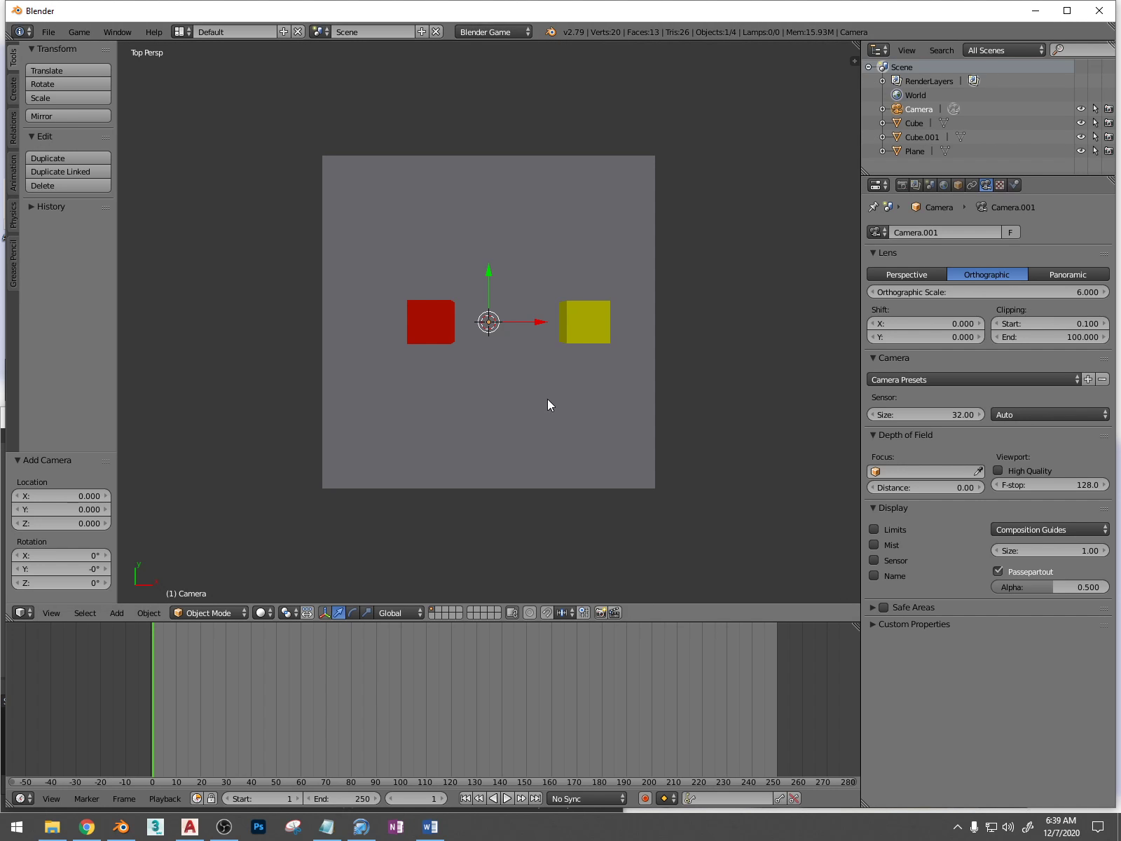
Raise the camera about 6.37 units along Z above the floor and look through it
{"action": "middle_click_drag", "start_coordinate": [531, 408], "coordinate": [641, 277]}
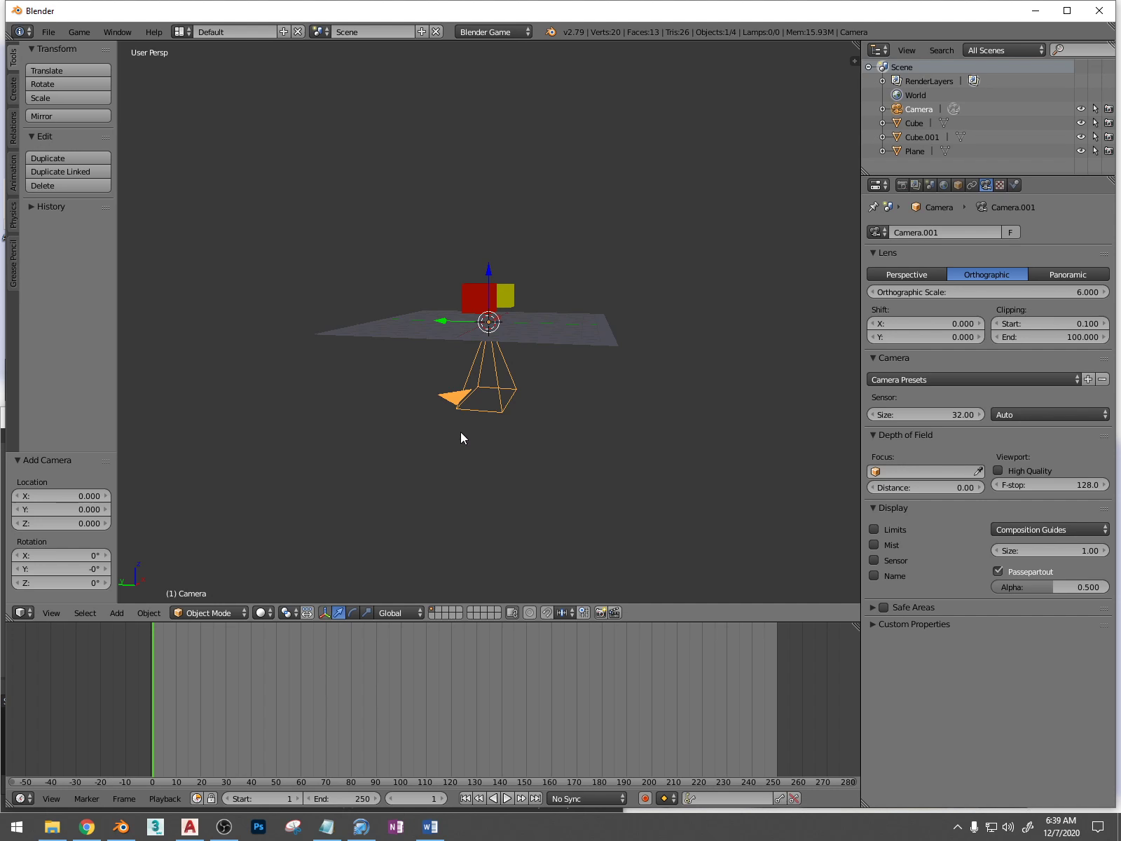
{"action": "left_click_drag", "start_coordinate": [493, 285], "coordinate": [507, 193]}
{"action": "key", "text": "KP_0"}
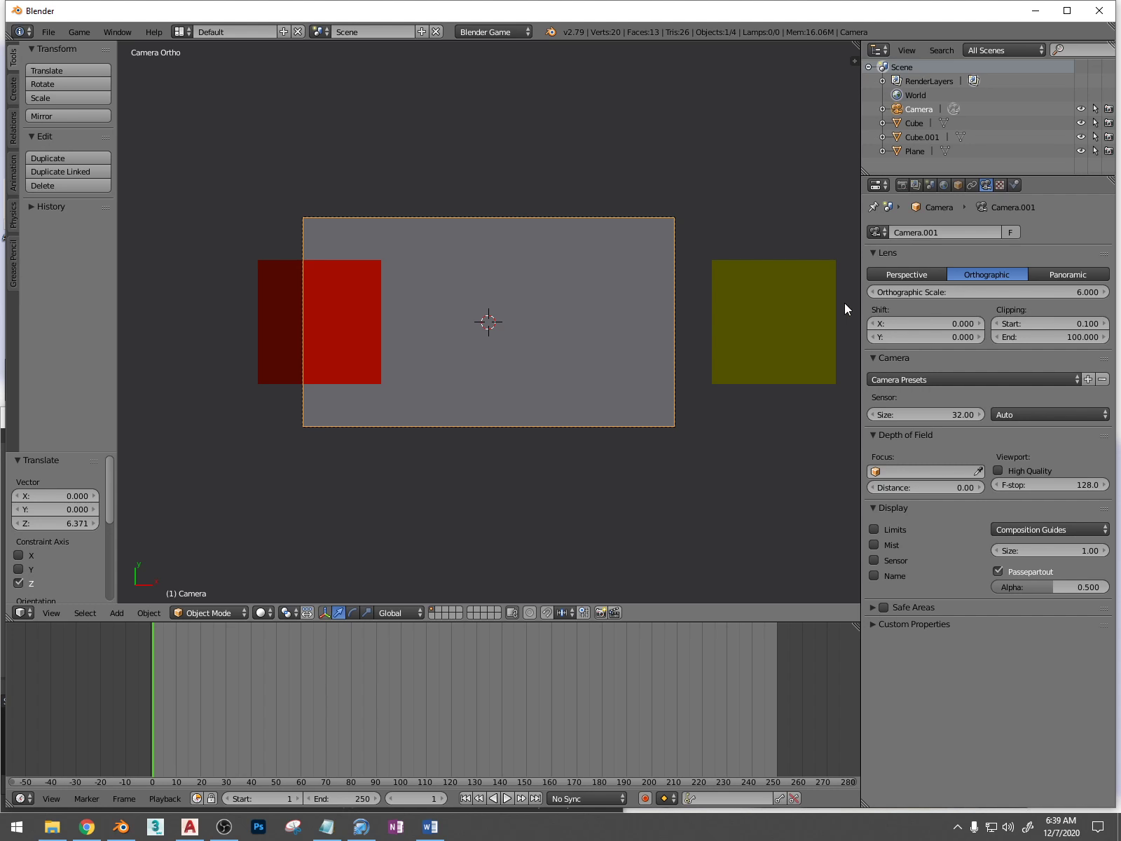
Set the camera's orthographic scale to 21.4 and raise the camera about 1.67 units further along Z
{"action": "left_click_drag", "start_coordinate": [922, 291], "coordinate": [1014, 291]}
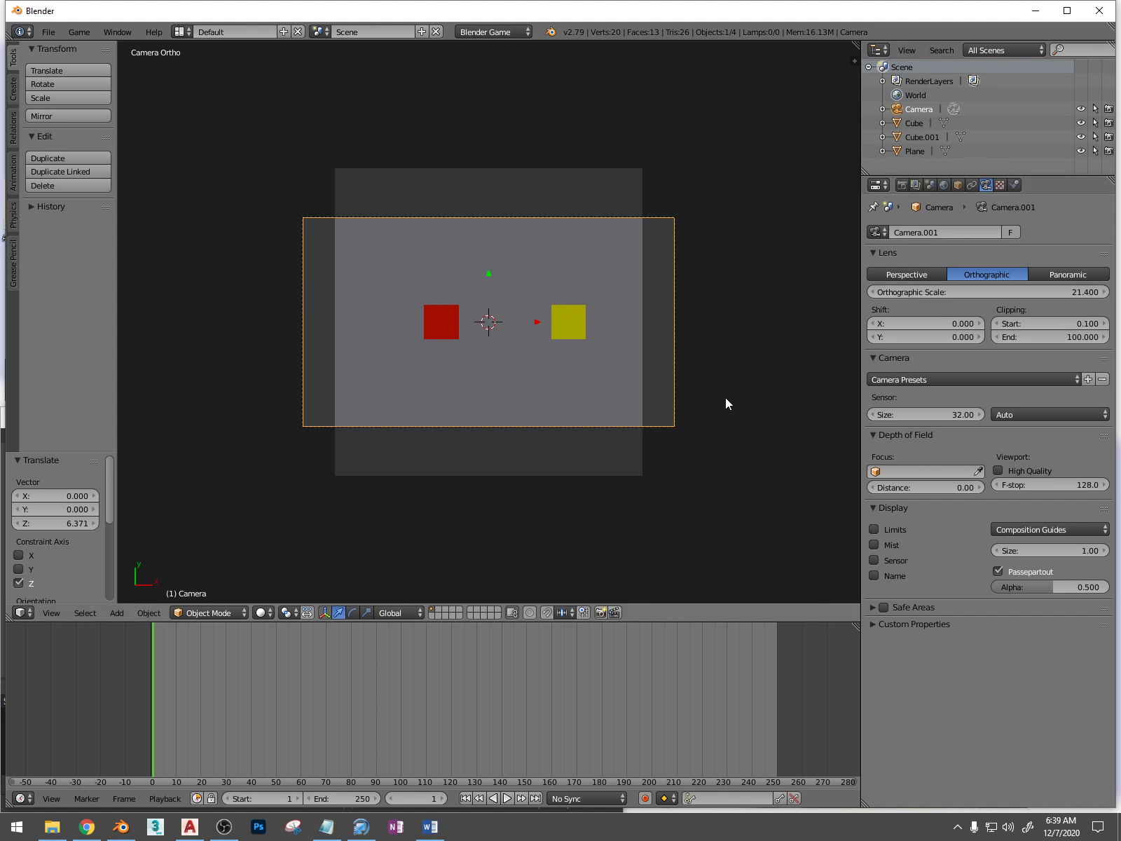
{"action": "middle_click_drag", "start_coordinate": [726, 400], "coordinate": [508, 181]}
{"action": "scroll", "coordinate": [512, 429], "scroll_direction": "down", "scroll_amount": 4}
{"action": "scroll", "coordinate": [512, 429], "scroll_direction": "down", "scroll_amount": 2}
{"action": "left_click_drag", "start_coordinate": [489, 142], "coordinate": [493, 100]}
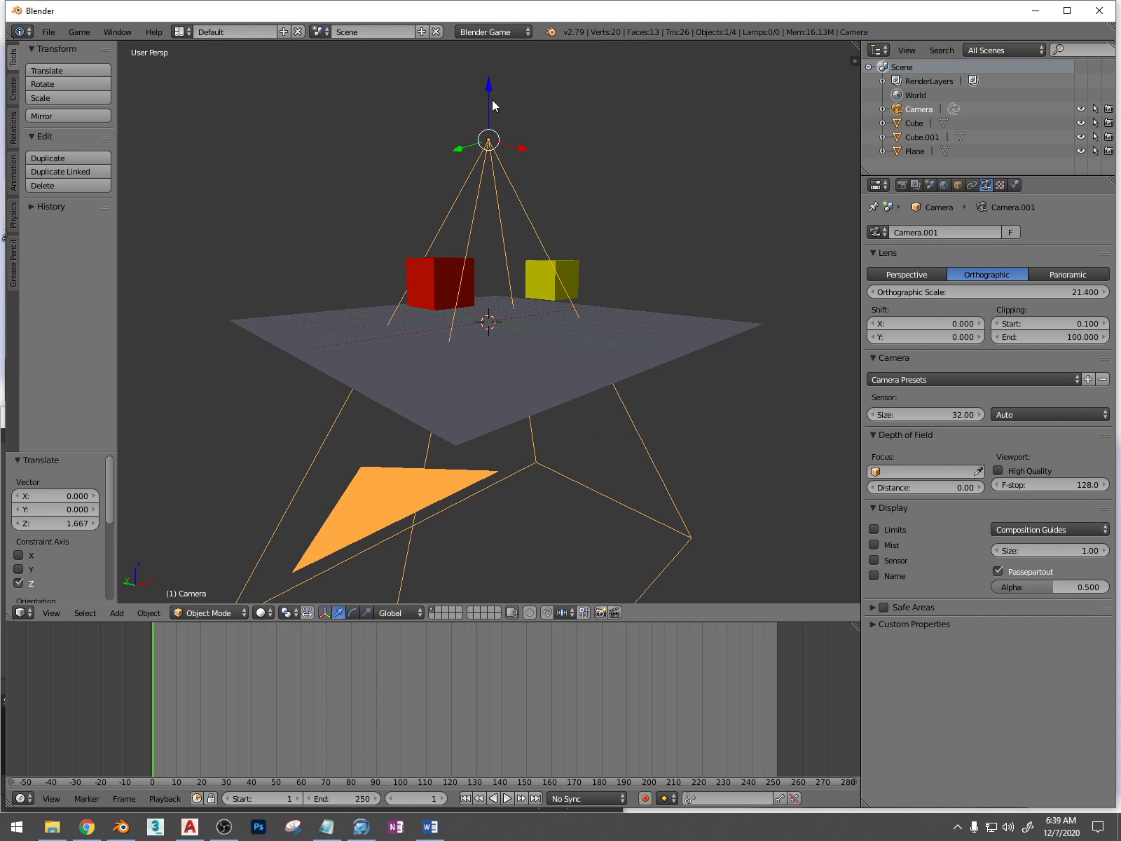
Set the yellow cube's physics type to Dynamic
{"action": "right_click", "coordinate": [430, 289]}
{"action": "middle_click_drag", "start_coordinate": [463, 295], "coordinate": [503, 358]}
{"action": "middle_click_drag", "start_coordinate": [413, 343], "coordinate": [402, 331]}
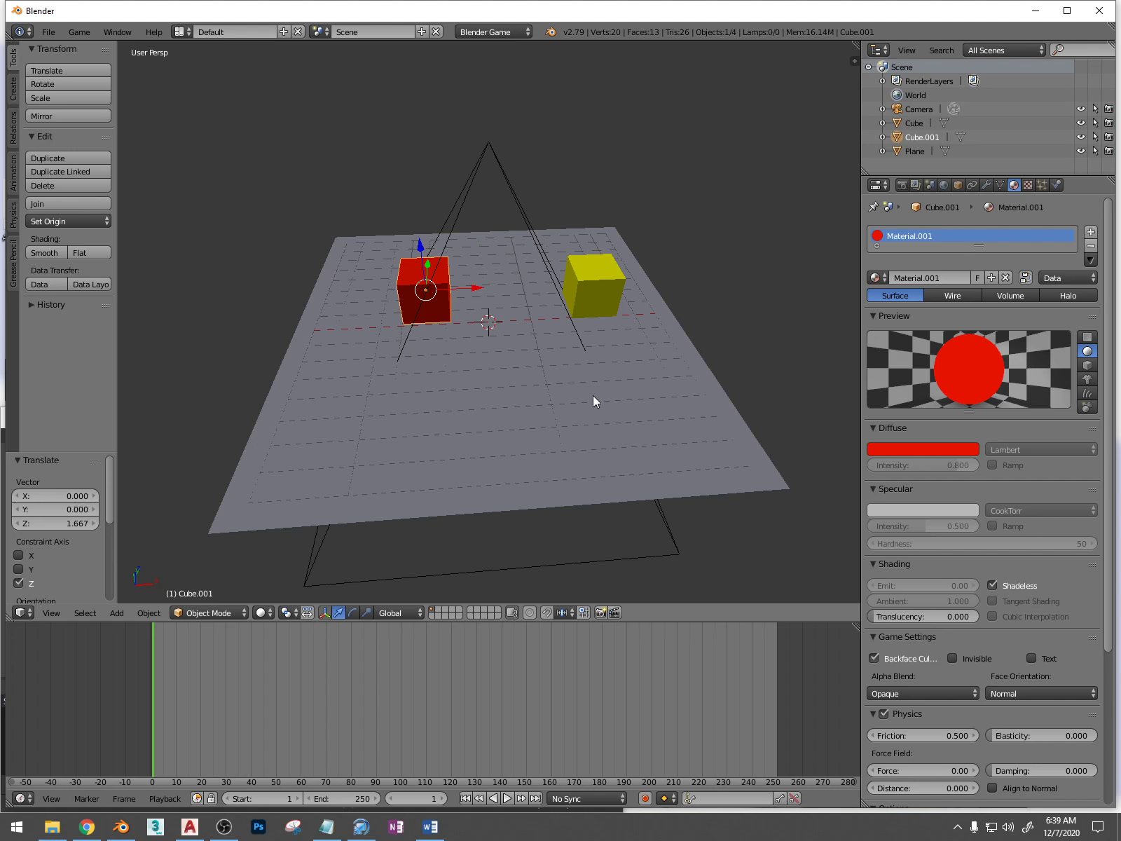
{"action": "right_click", "coordinate": [596, 288]}
{"action": "left_click", "coordinate": [1054, 185]}
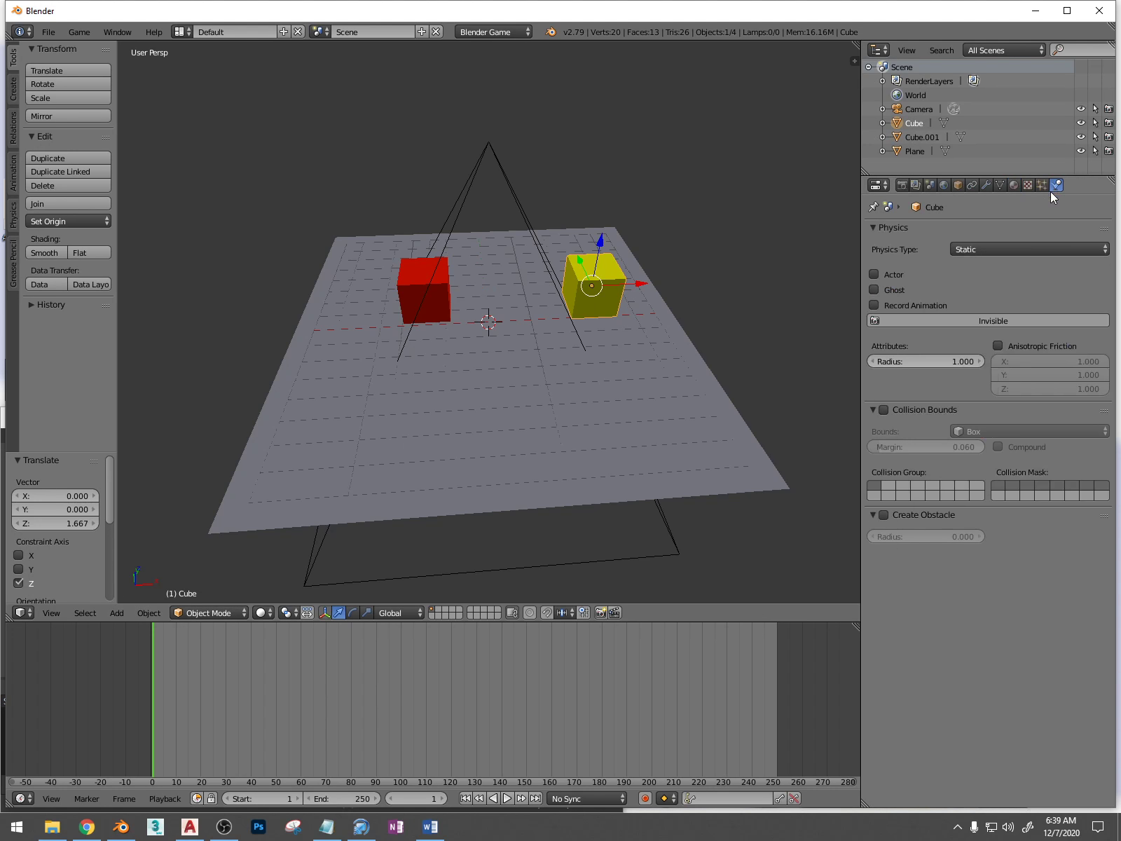
{"action": "left_click", "coordinate": [973, 250]}
{"action": "left_click", "coordinate": [969, 202]}
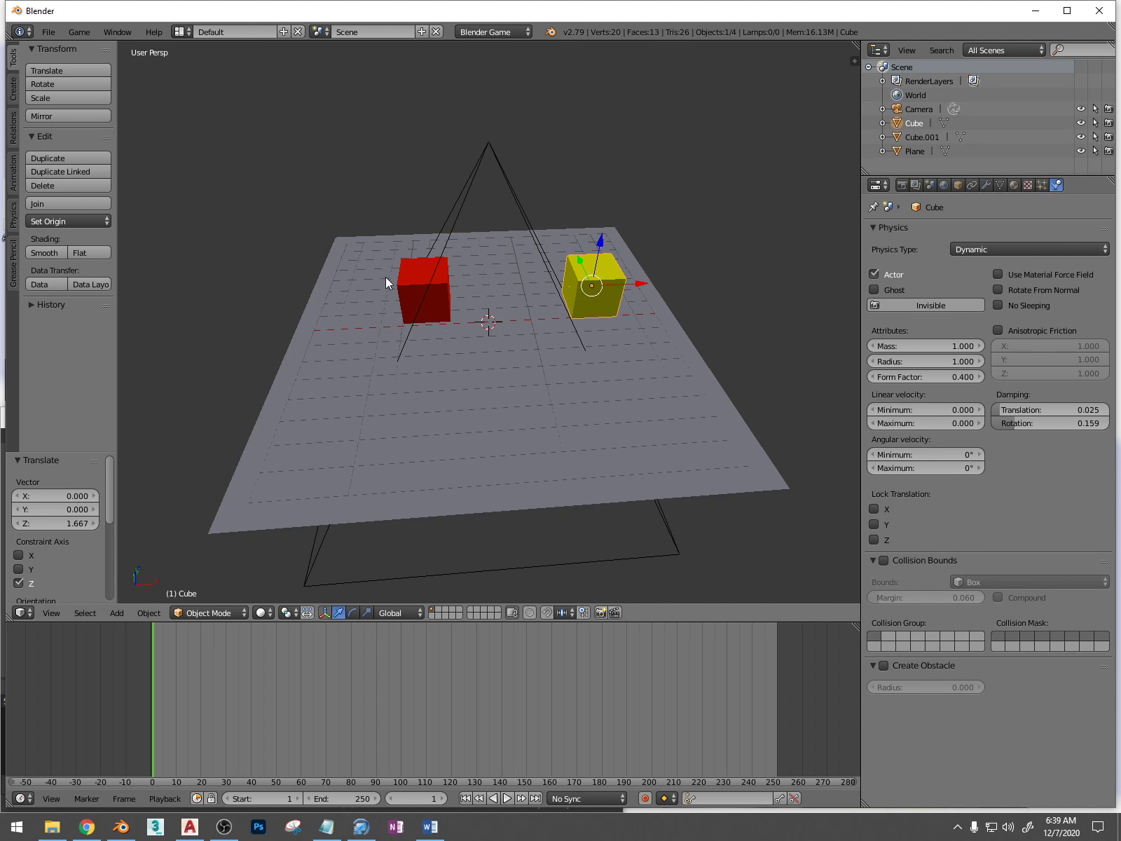
Set the red cube's physics type to Character
{"action": "right_click", "coordinate": [413, 274]}
{"action": "left_click", "coordinate": [999, 250]}
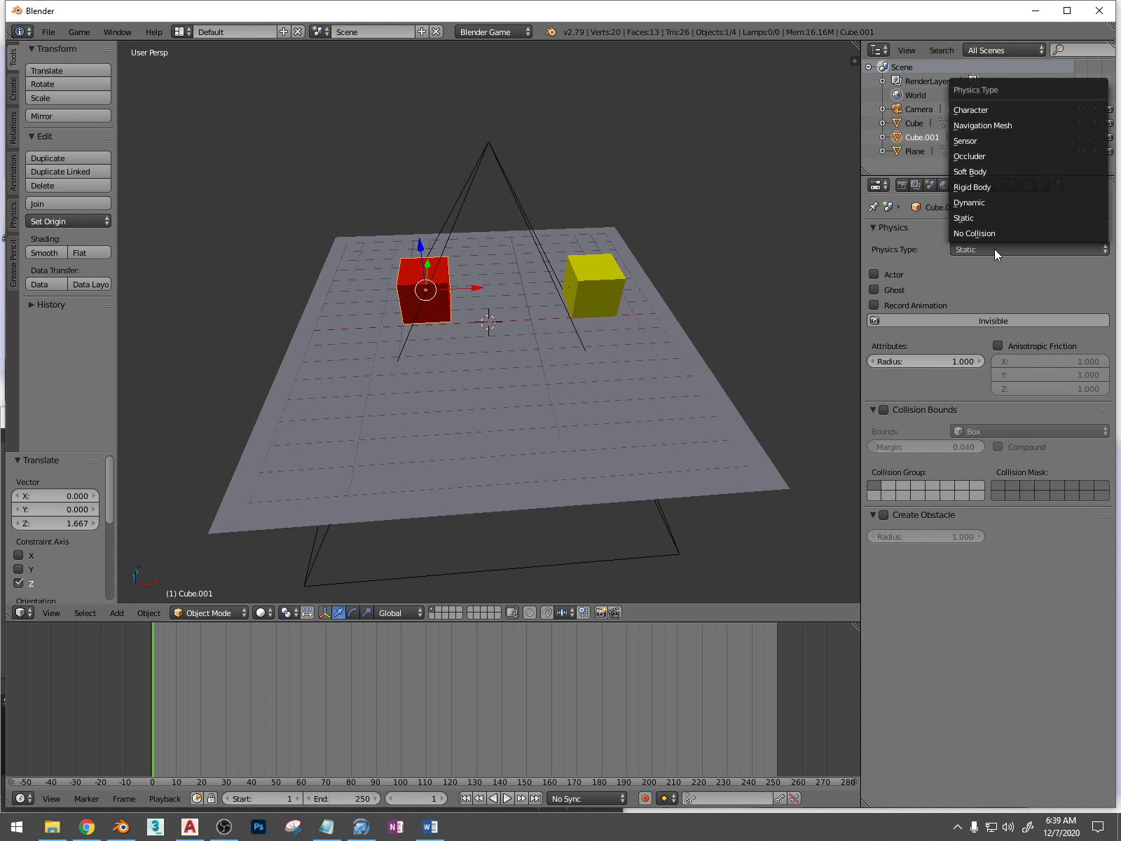
{"action": "left_click", "coordinate": [977, 110]}
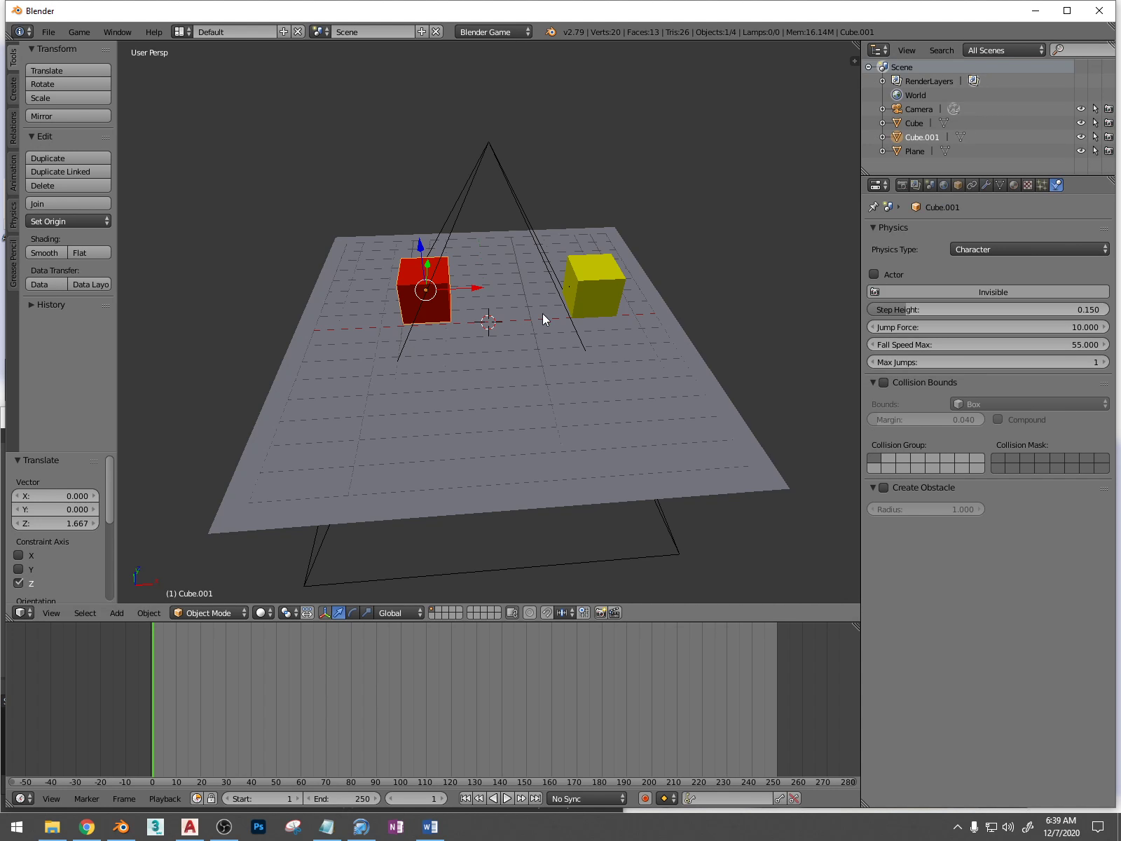
Replace the timeline with the Logic Editor and give the red cube a Keyboard sensor for the Up Arrow key
{"action": "left_click", "coordinate": [21, 798]}
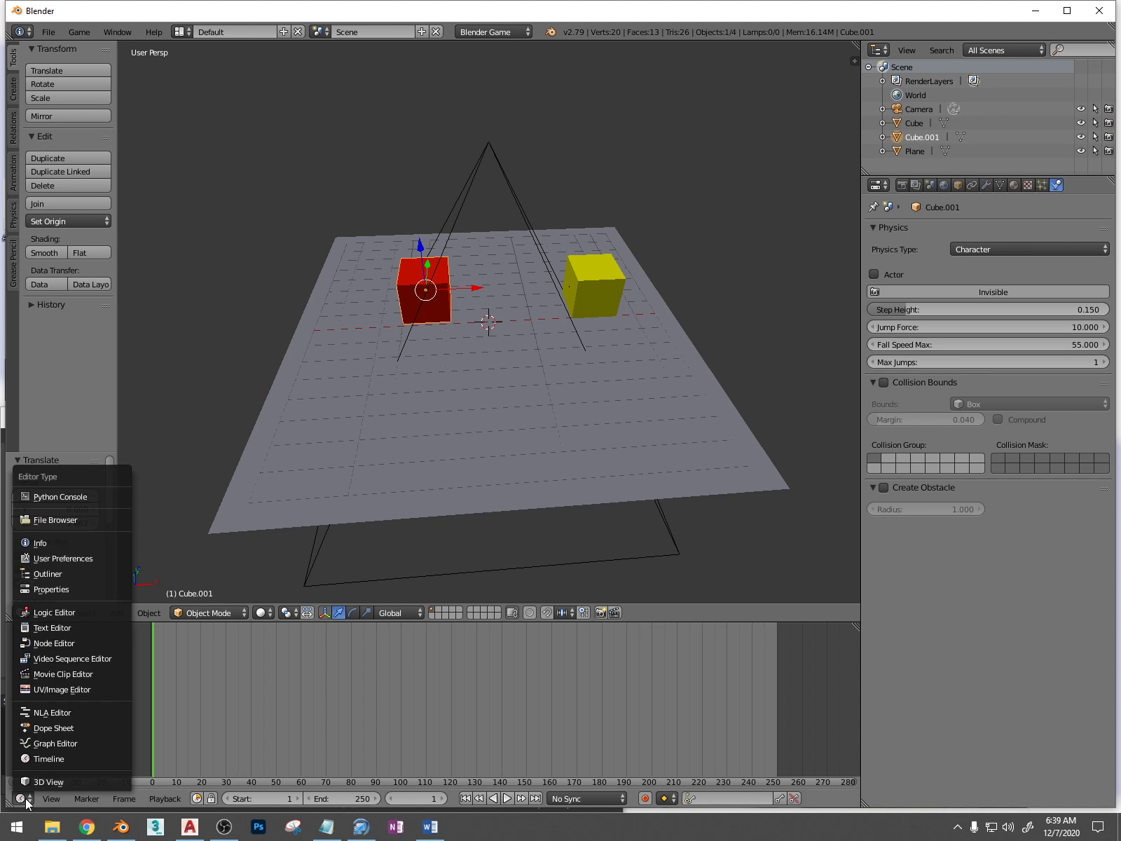
{"action": "left_click", "coordinate": [62, 611]}
{"action": "left_click", "coordinate": [202, 649]}
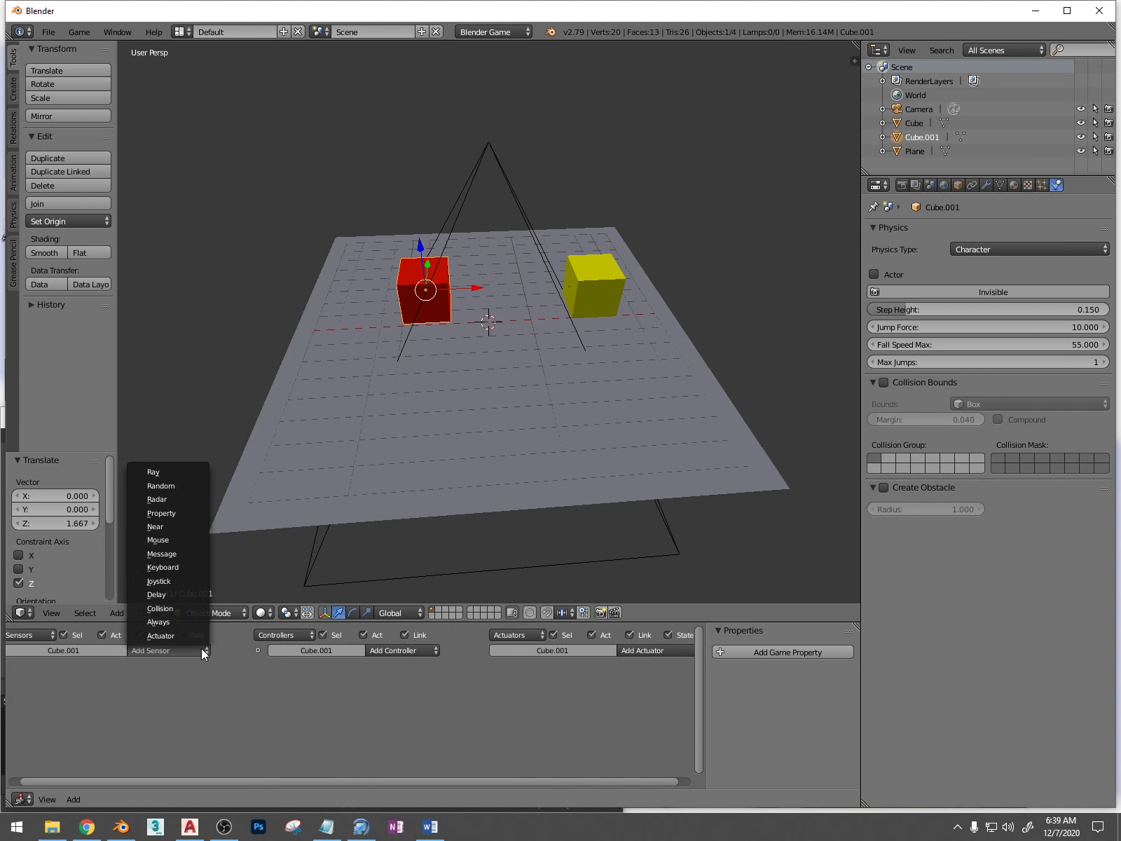
{"action": "left_click", "coordinate": [182, 568]}
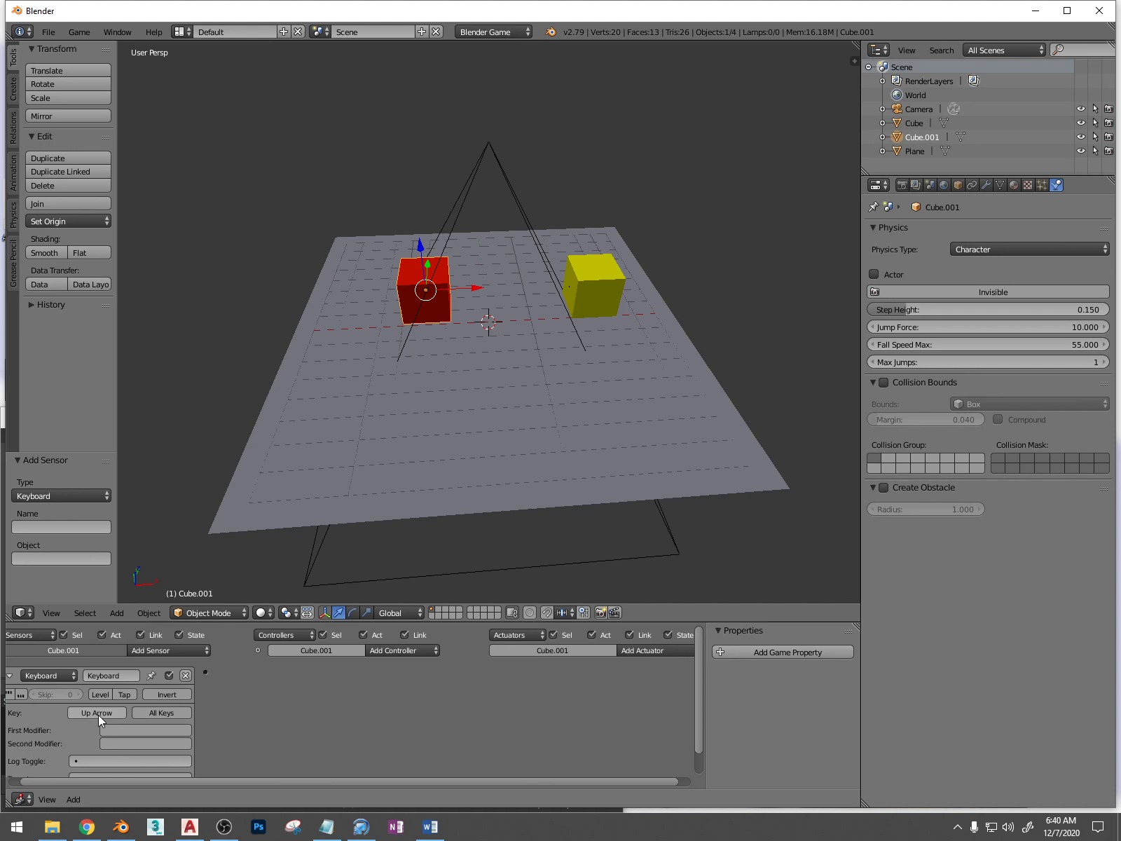
Add a Motion actuator with an X location of 0.02 to the red cube and link the Keyboard sensor to it
{"action": "left_click", "coordinate": [655, 650]}
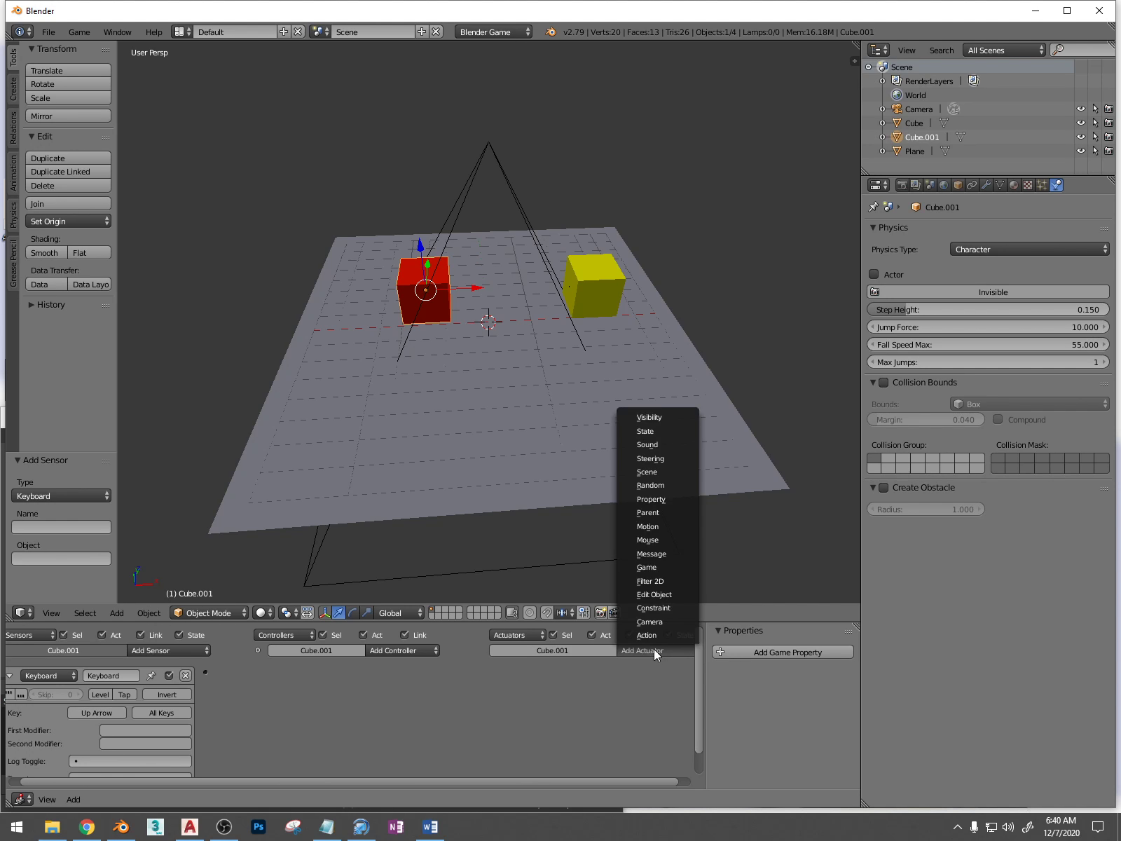
{"action": "left_click", "coordinate": [670, 526]}
{"action": "left_click", "coordinate": [610, 712]}
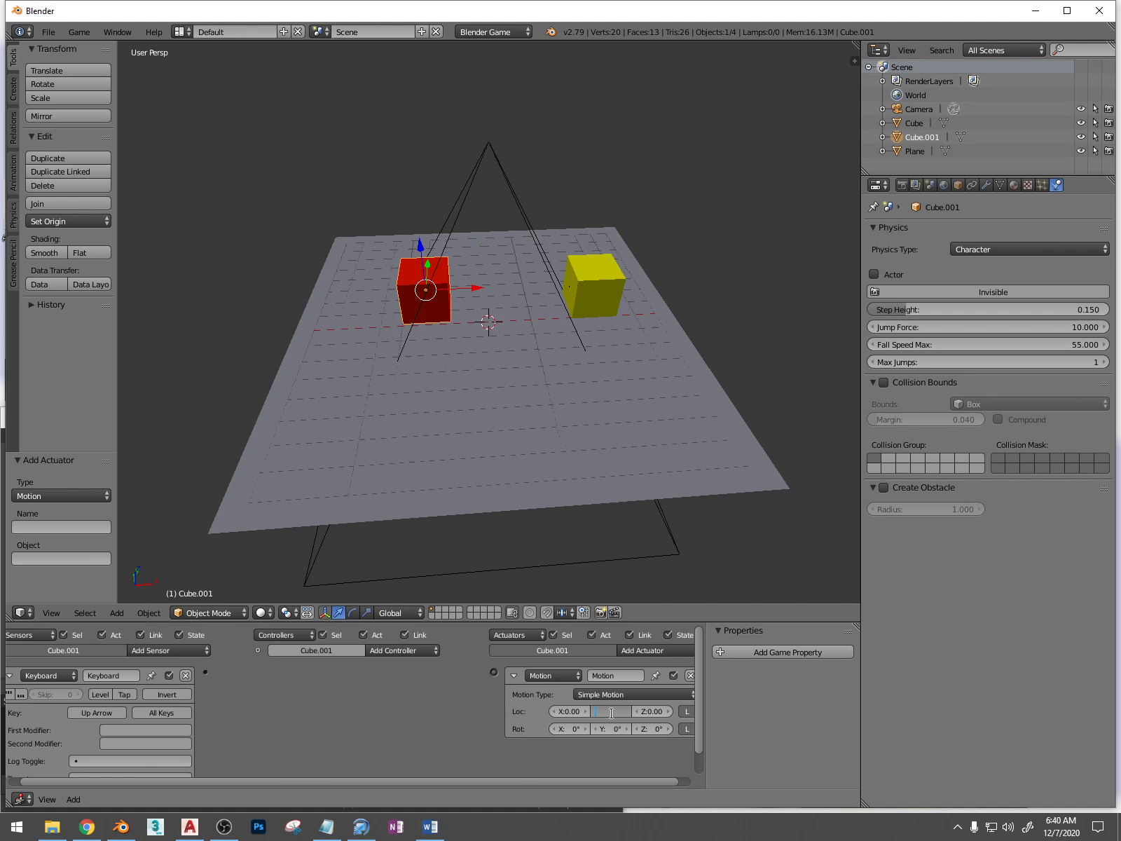
{"action": "left_click", "coordinate": [574, 712]}
{"action": "key", "text": "Return"}
{"action": "left_click_drag", "start_coordinate": [206, 671], "coordinate": [494, 672]}
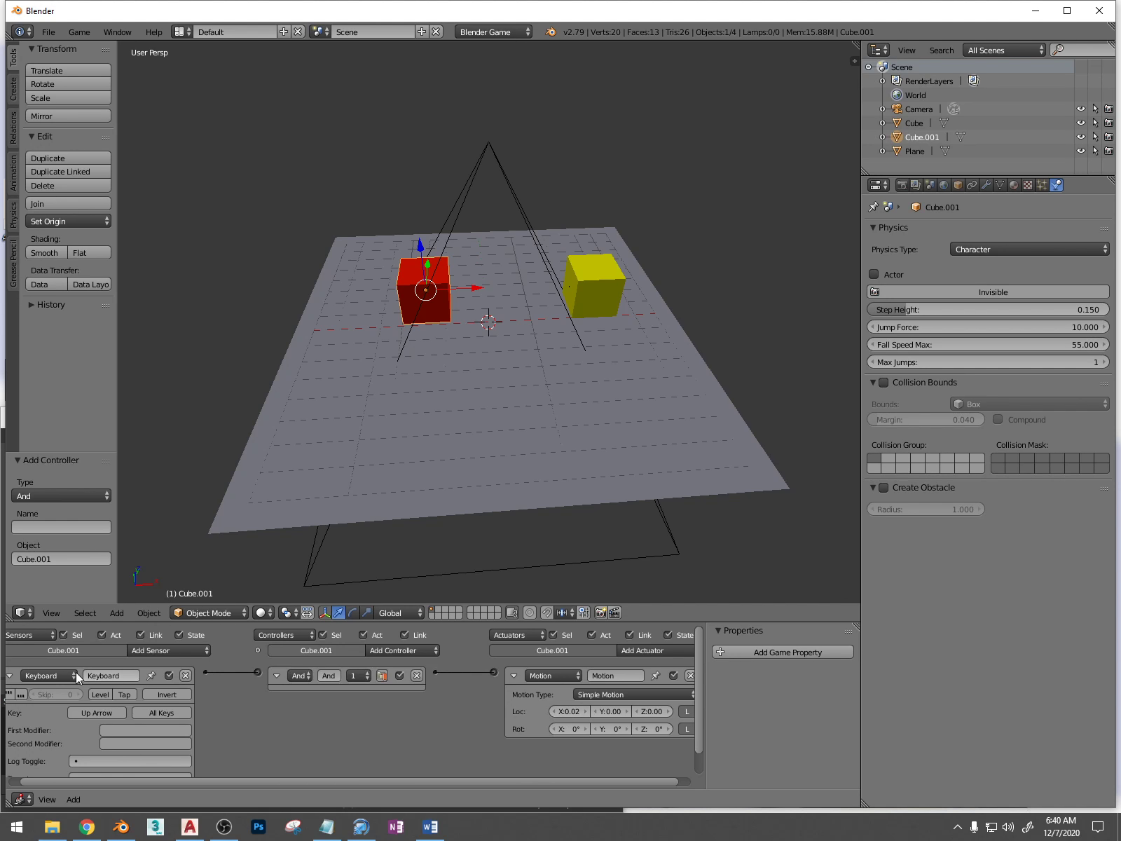
Add a game property to the red cube and one named "bad" to the yellow cube
{"action": "left_click", "coordinate": [9, 675]}
{"action": "left_click", "coordinate": [809, 656]}
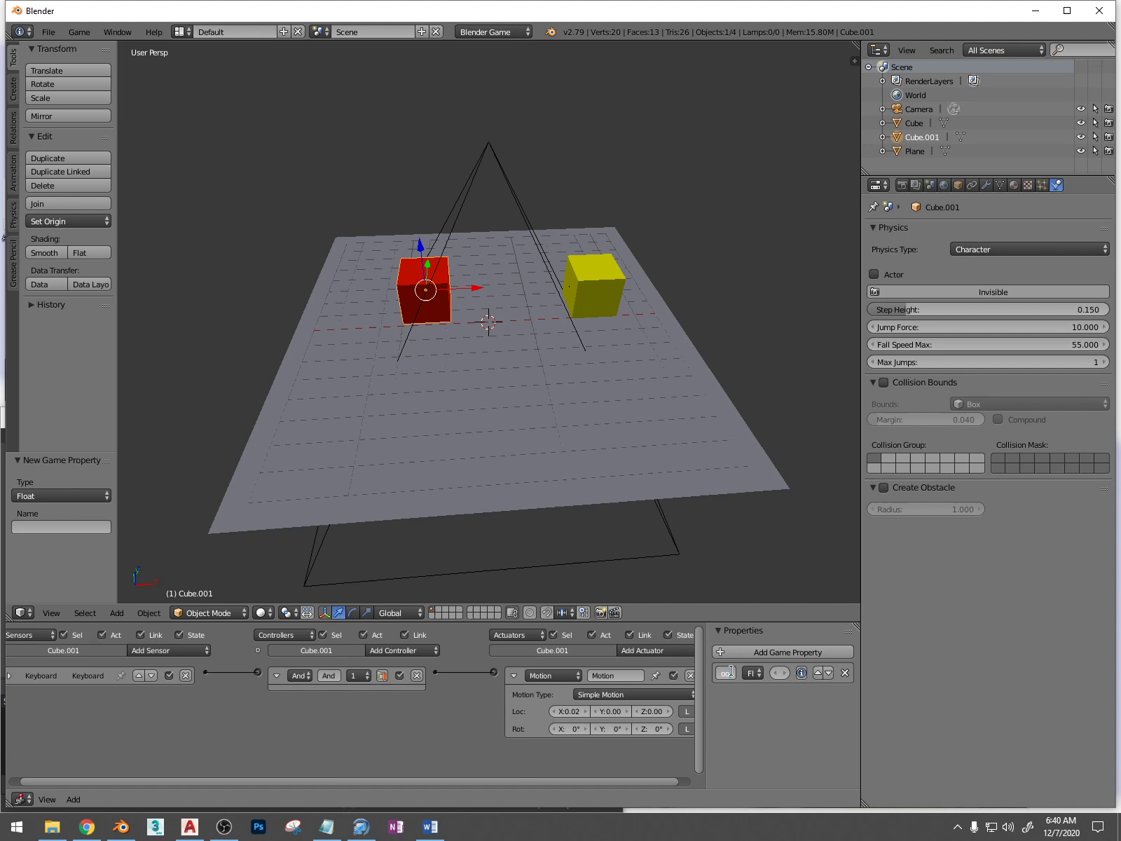
{"action": "right_click", "coordinate": [616, 307]}
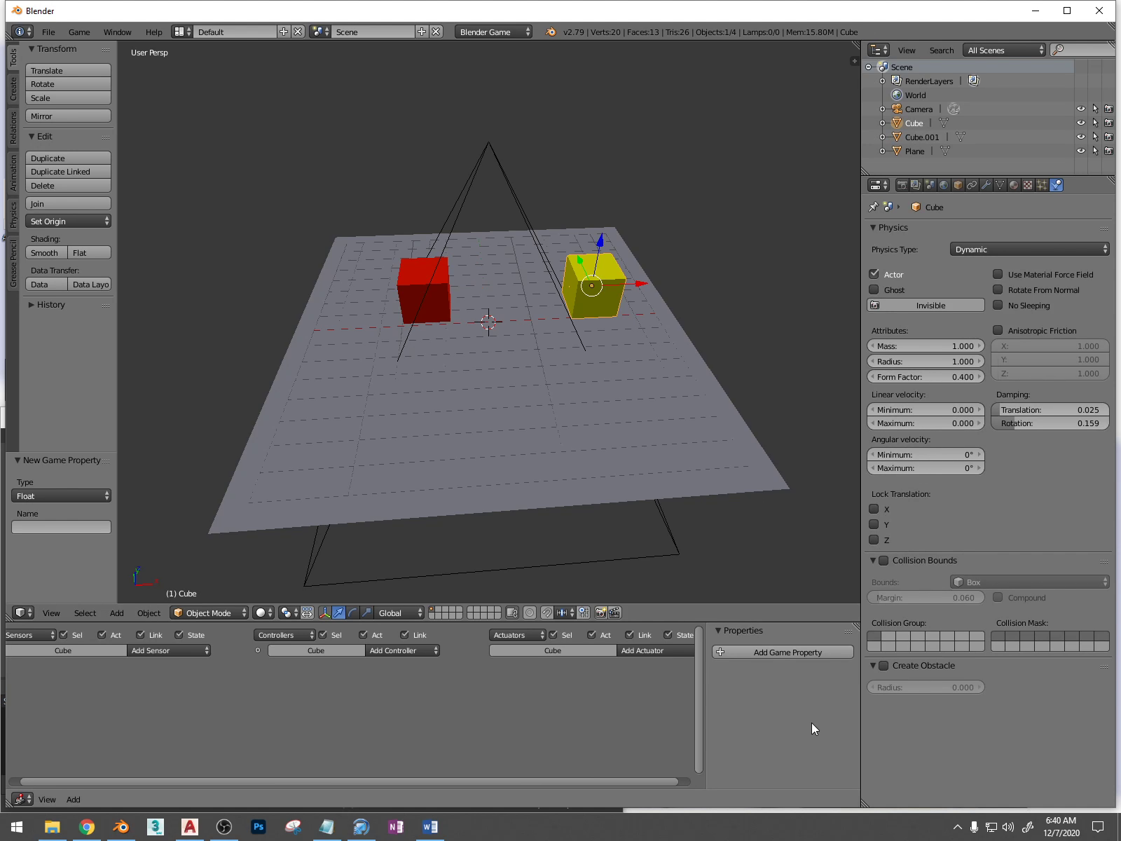
{"action": "left_click", "coordinate": [783, 653]}
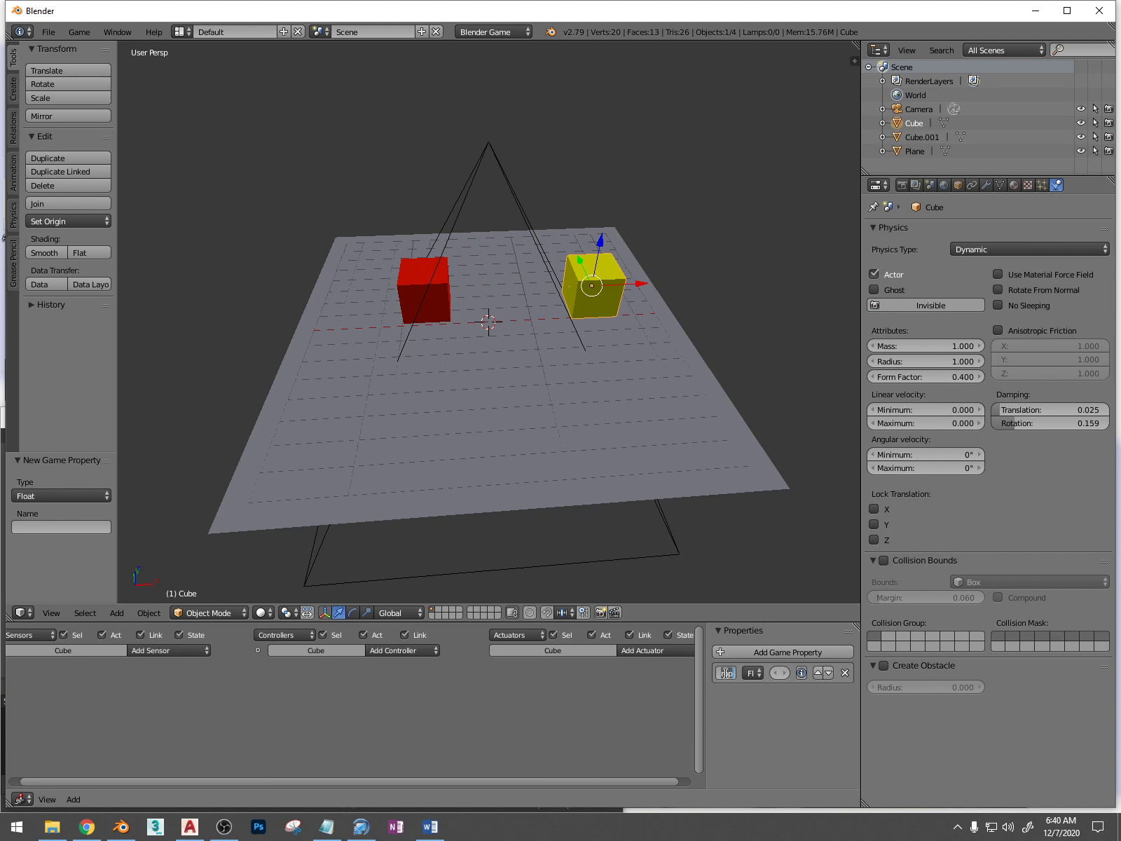
{"action": "type", "text": "bad"}
{"action": "key", "text": "Return"}
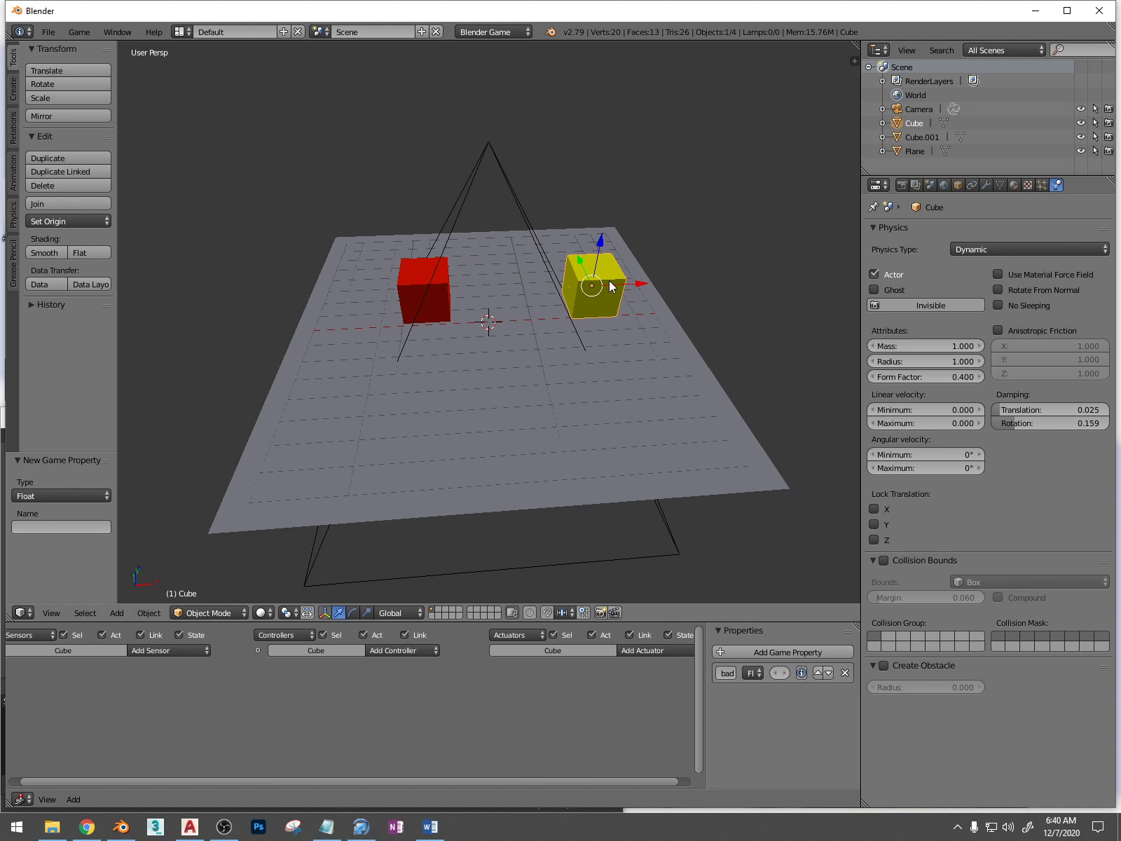
Enable Collision Bounds for the yellow cube and Create Obstacle for the red cube
{"action": "left_click", "coordinate": [883, 560]}
{"action": "right_click", "coordinate": [442, 293]}
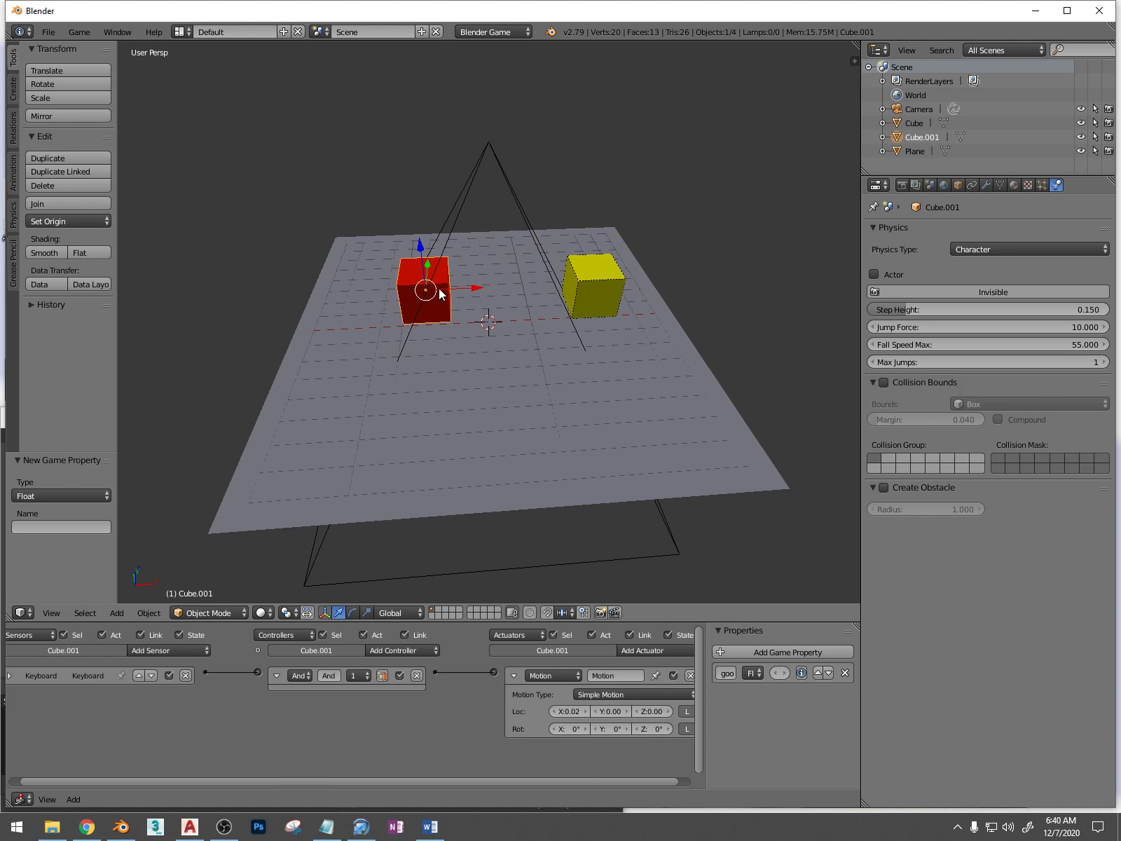
{"action": "left_click", "coordinate": [883, 487]}
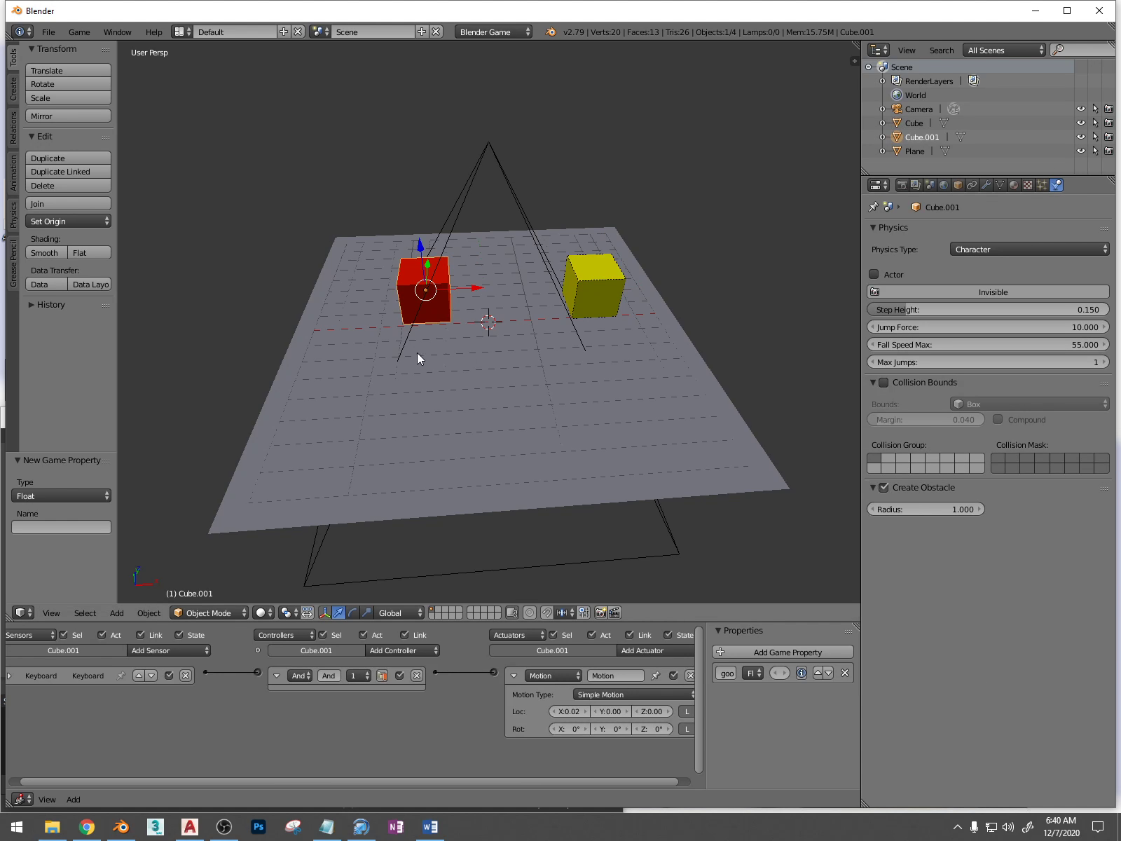
Collapse the red cube's keyboard and controller bricks and add a Collision sensor that responds to the property "bad"
{"action": "left_click", "coordinate": [9, 676]}
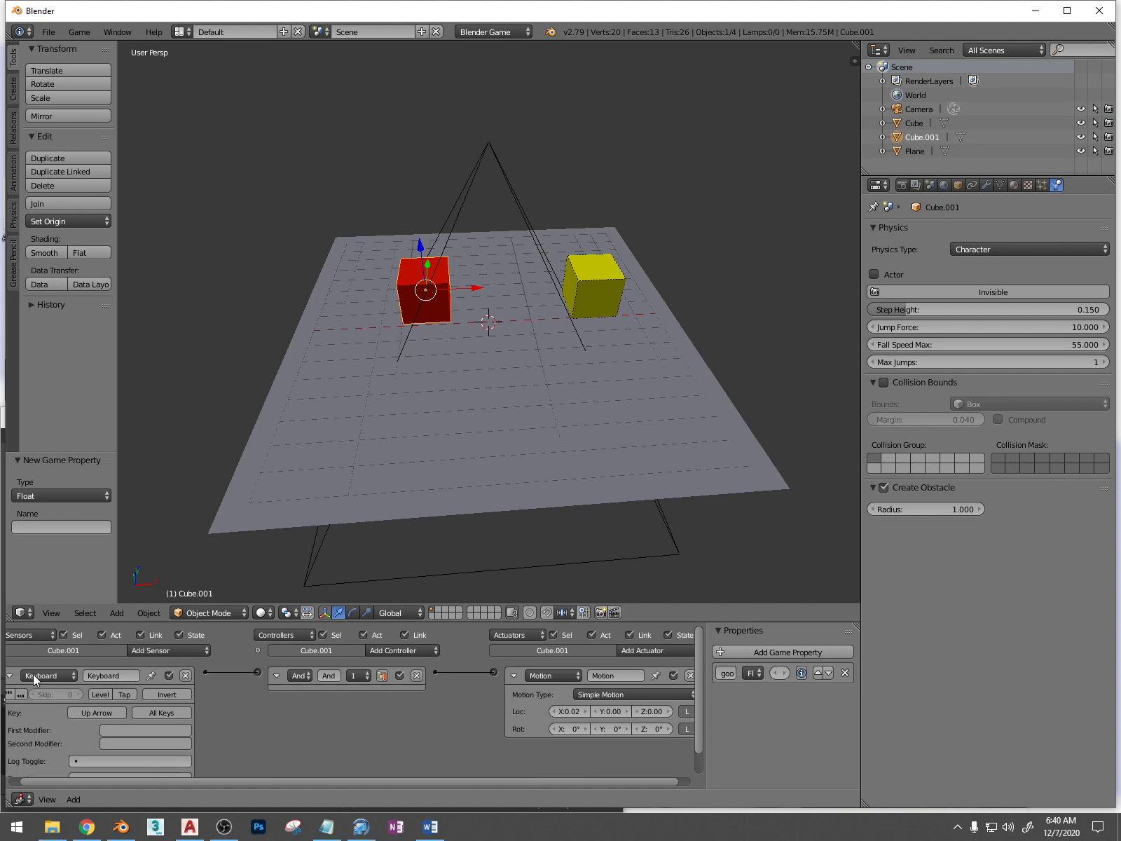
{"action": "left_click", "coordinate": [9, 676]}
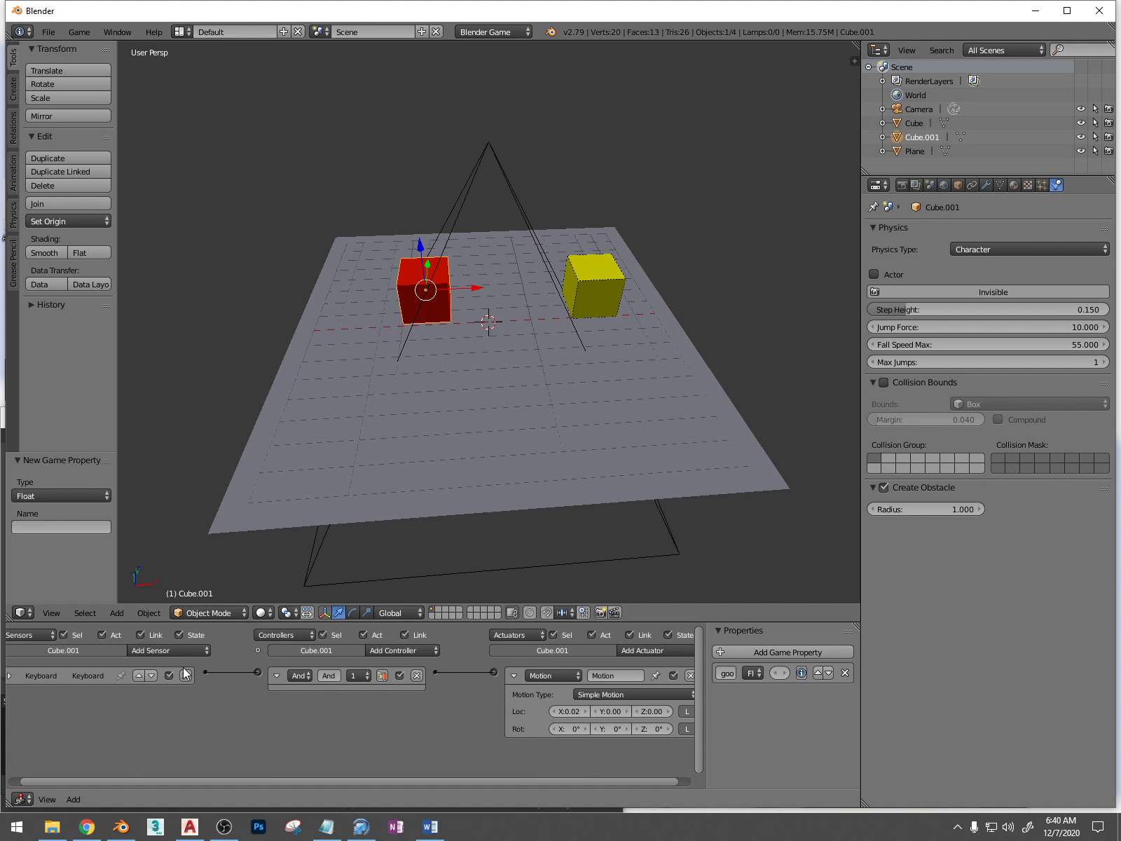
{"action": "left_click", "coordinate": [275, 676]}
{"action": "left_click", "coordinate": [186, 650]}
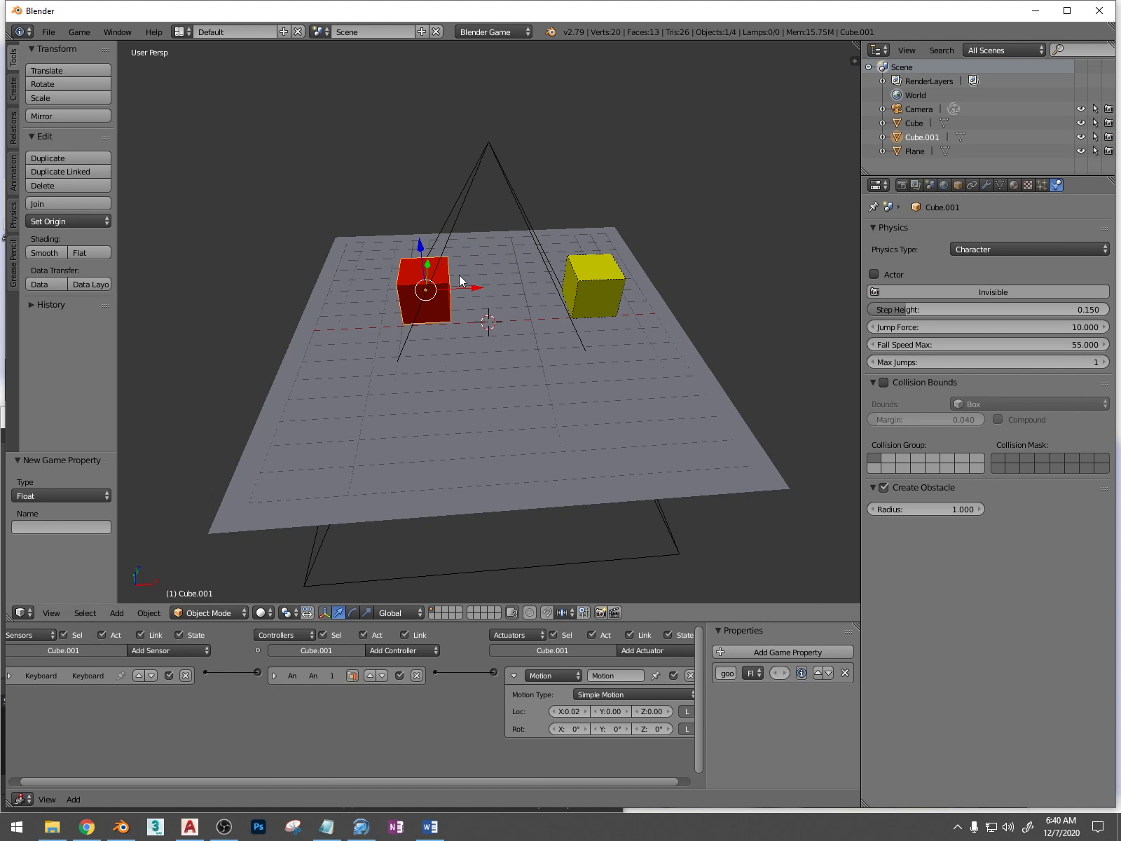
{"action": "left_click", "coordinate": [139, 650]}
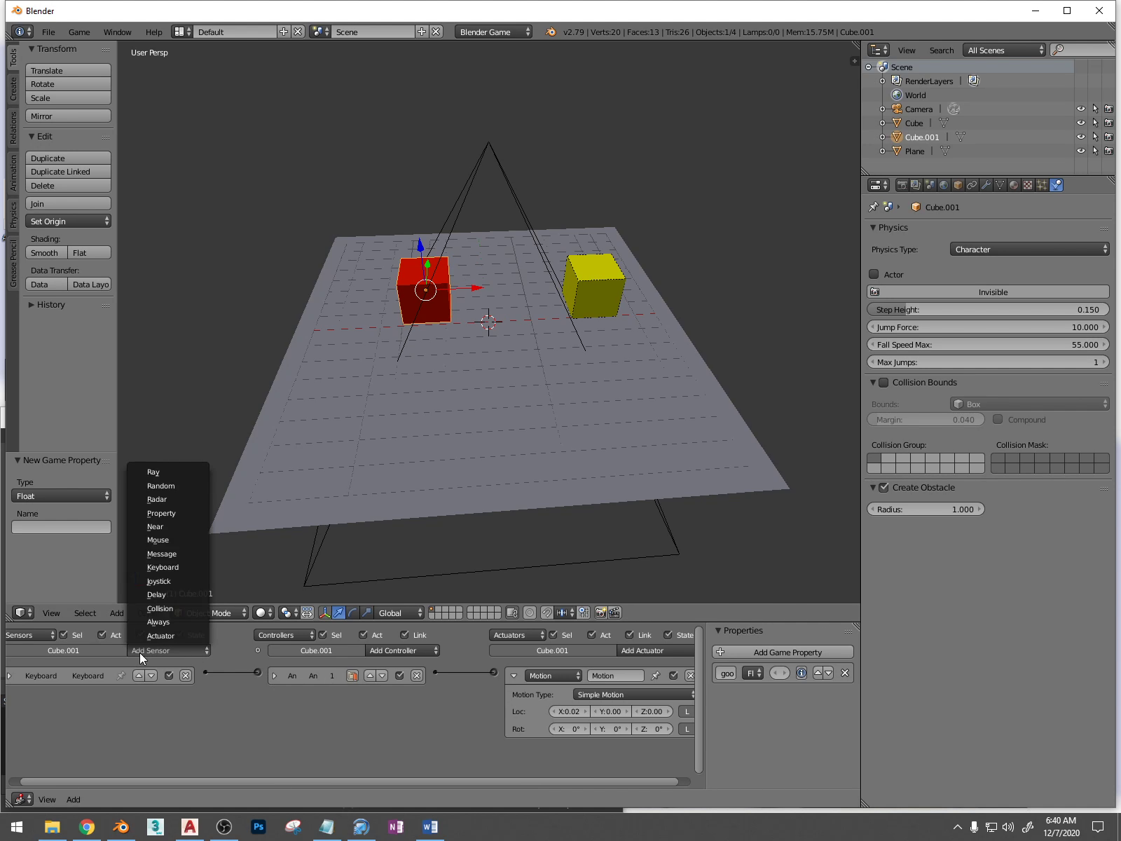
{"action": "left_click", "coordinate": [161, 611]}
{"action": "left_click", "coordinate": [142, 732]}
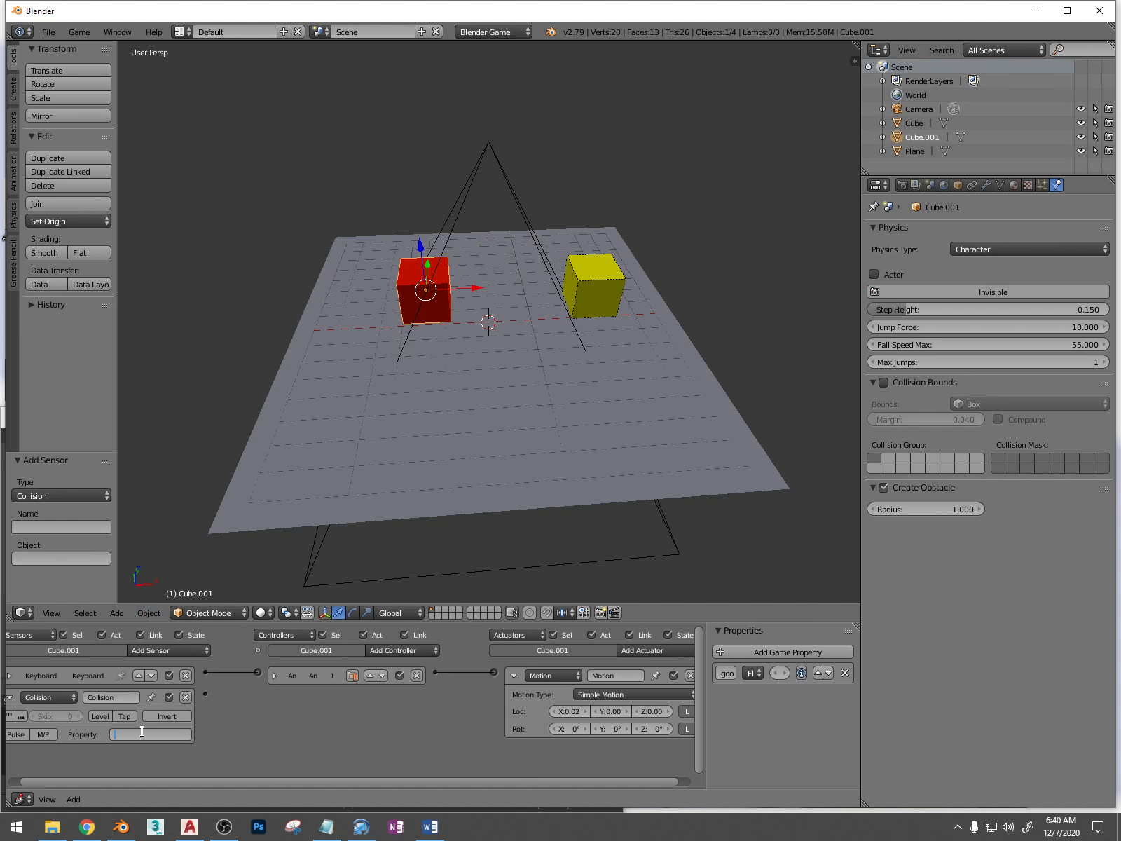
{"action": "key", "text": "Return"}
Add a second Motion actuator to the red cube and link the Collision sensor to it
{"action": "left_click", "coordinate": [514, 676]}
{"action": "left_click", "coordinate": [651, 651]}
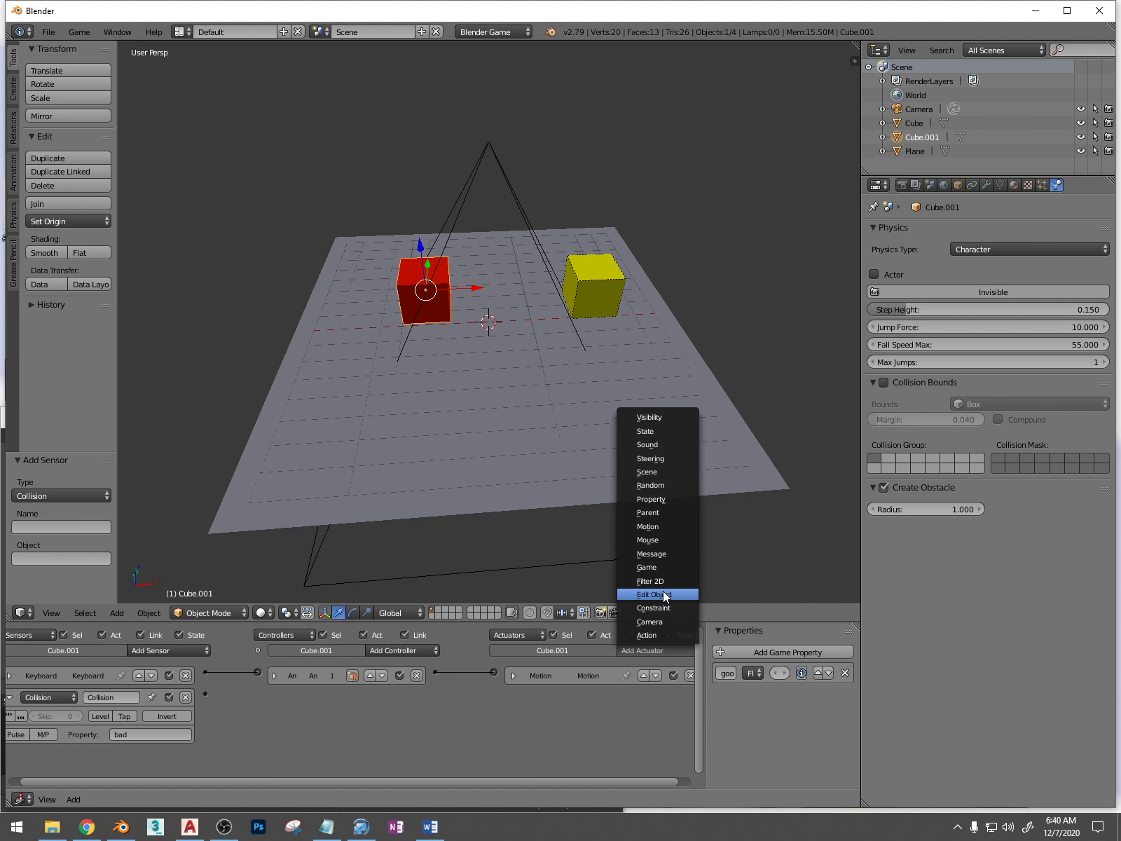
{"action": "left_click", "coordinate": [672, 528]}
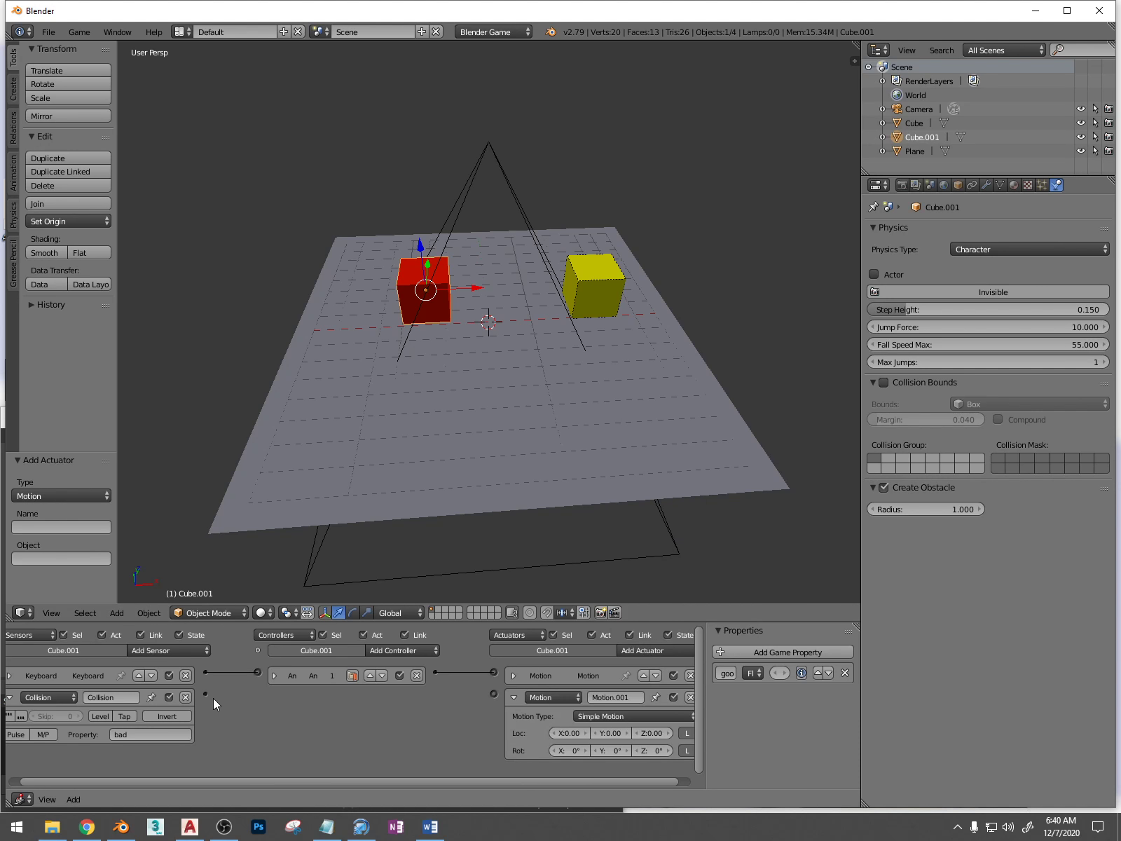
{"action": "left_click_drag", "start_coordinate": [315, 702], "coordinate": [493, 694]}
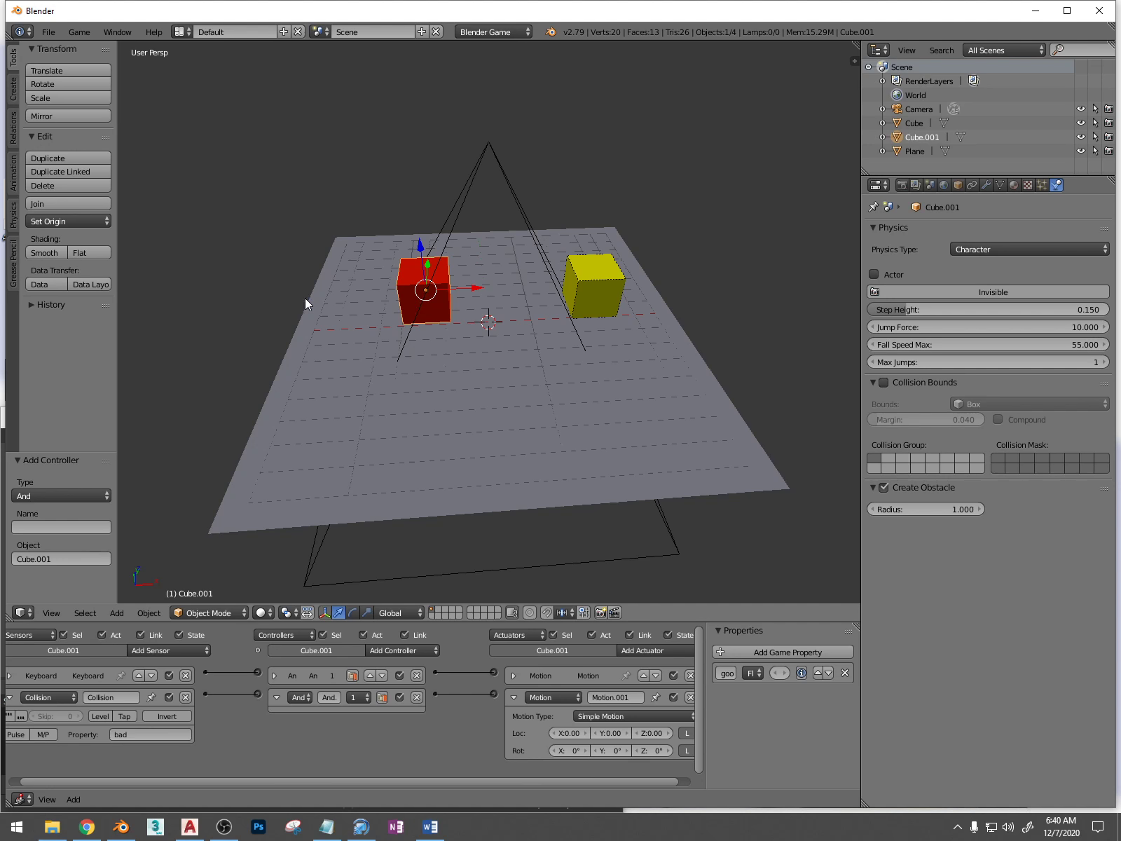
Enter the X location value for the Motion actuator driven by the Collision sensor
{"action": "left_click", "coordinate": [571, 733]}
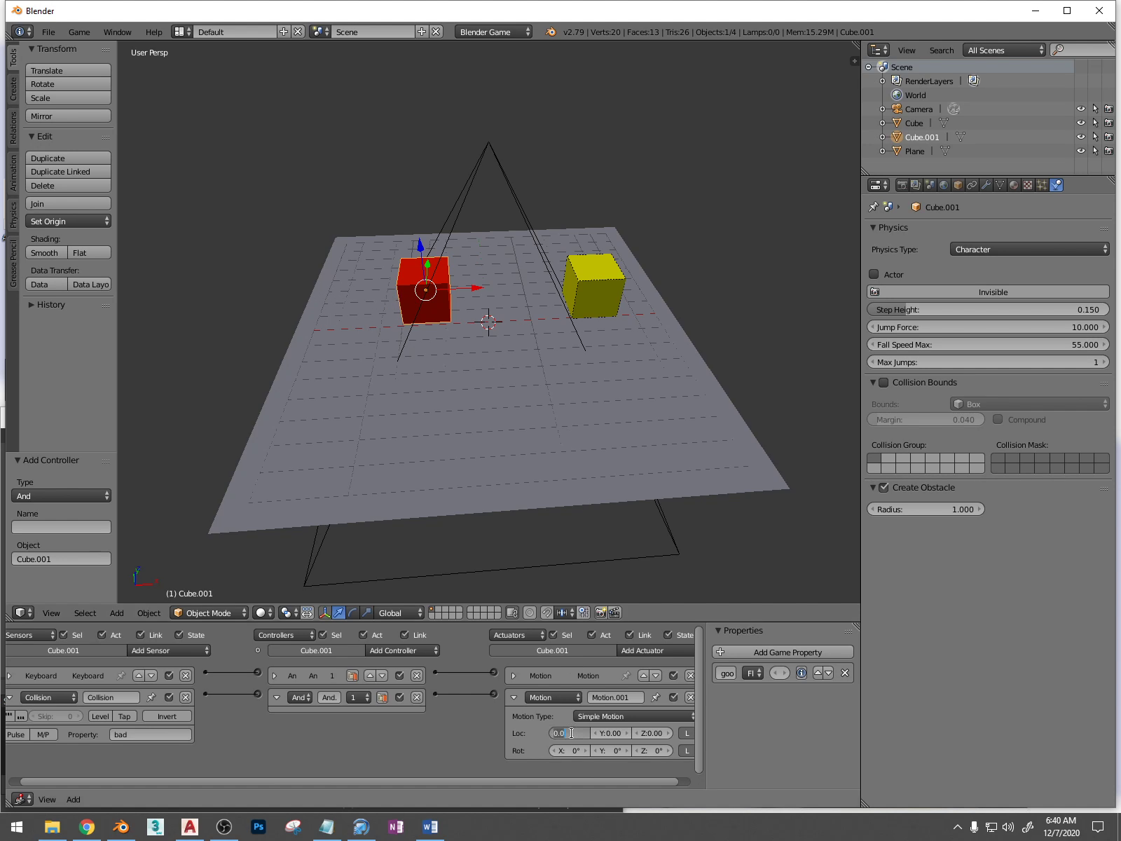
{"action": "type", "text": "12"}
{"action": "type", "text": ".0"}
{"action": "key", "text": "Return"}
Save the file as delete.blend in the Desktop folder and test-run the game
{"action": "key", "text": "ctrl+s"}
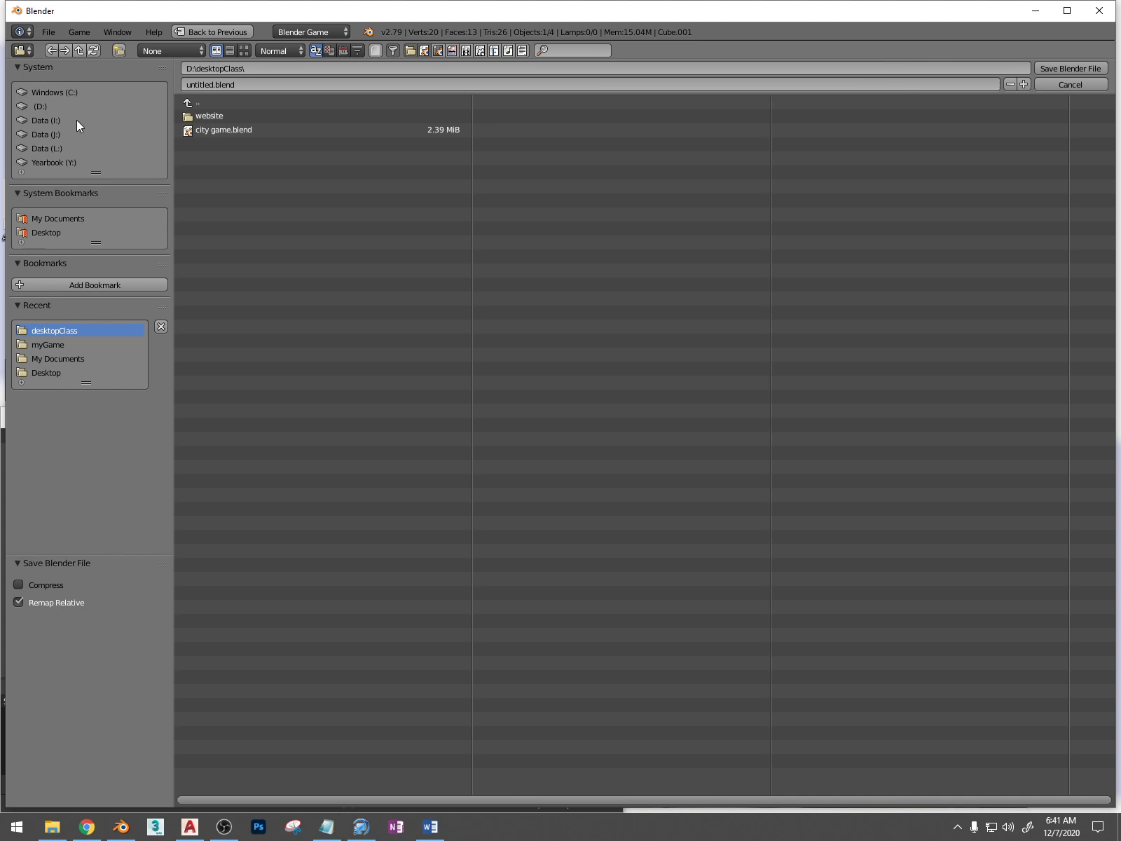
{"action": "left_click", "coordinate": [48, 233]}
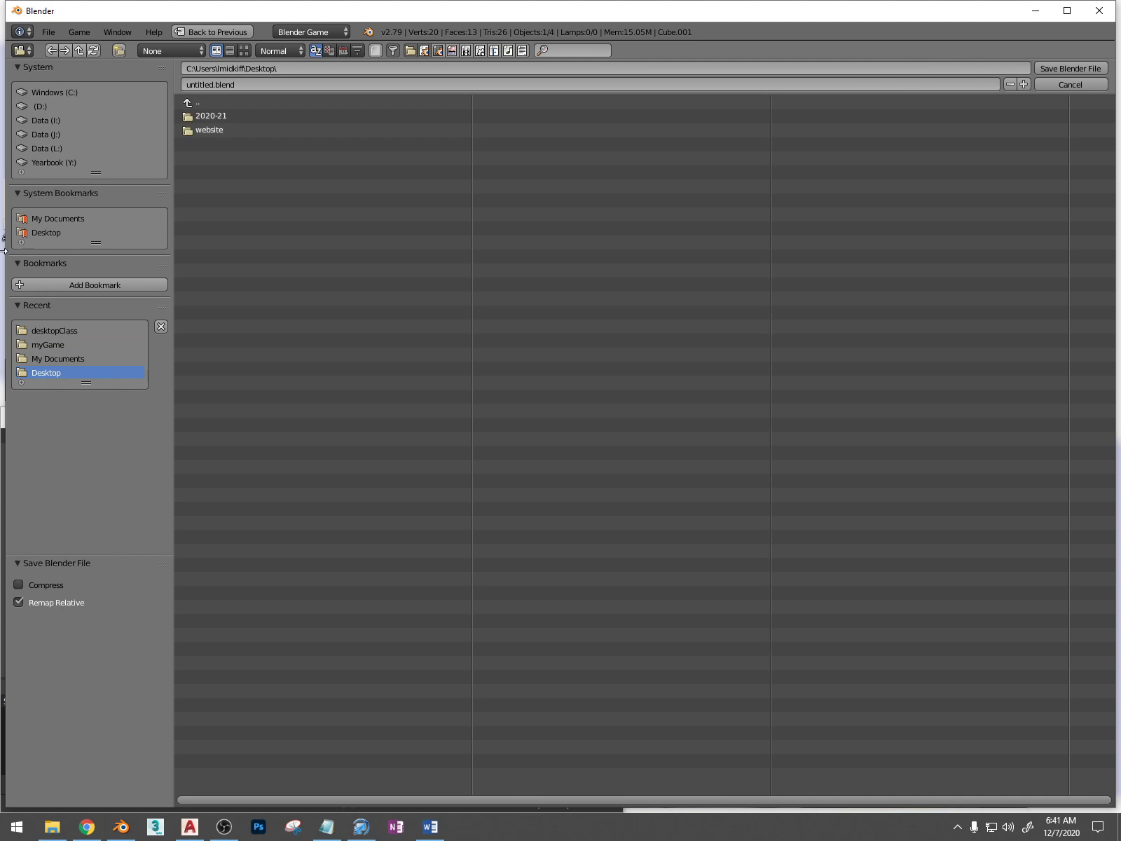
{"action": "left_click", "coordinate": [265, 83]}
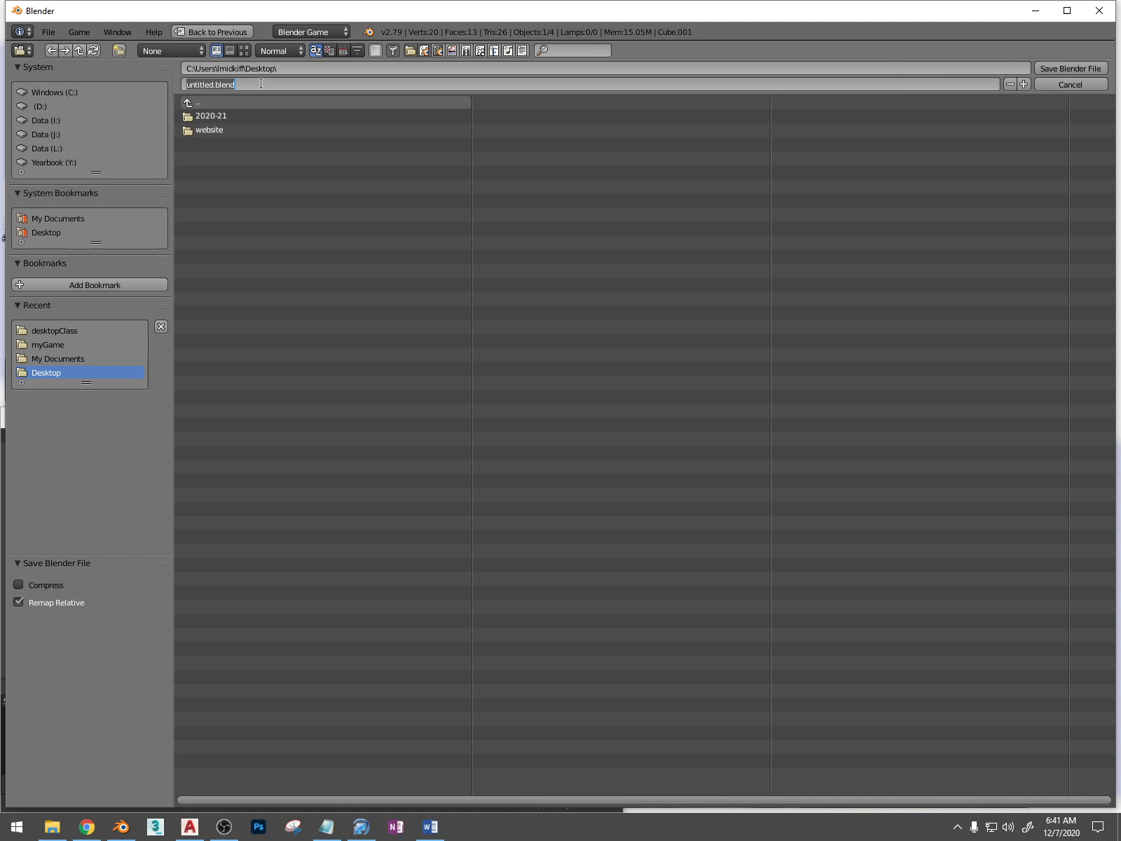
{"action": "type", "text": "de;e"}
{"action": "type", "text": "lete"}
{"action": "key", "text": "Return"}
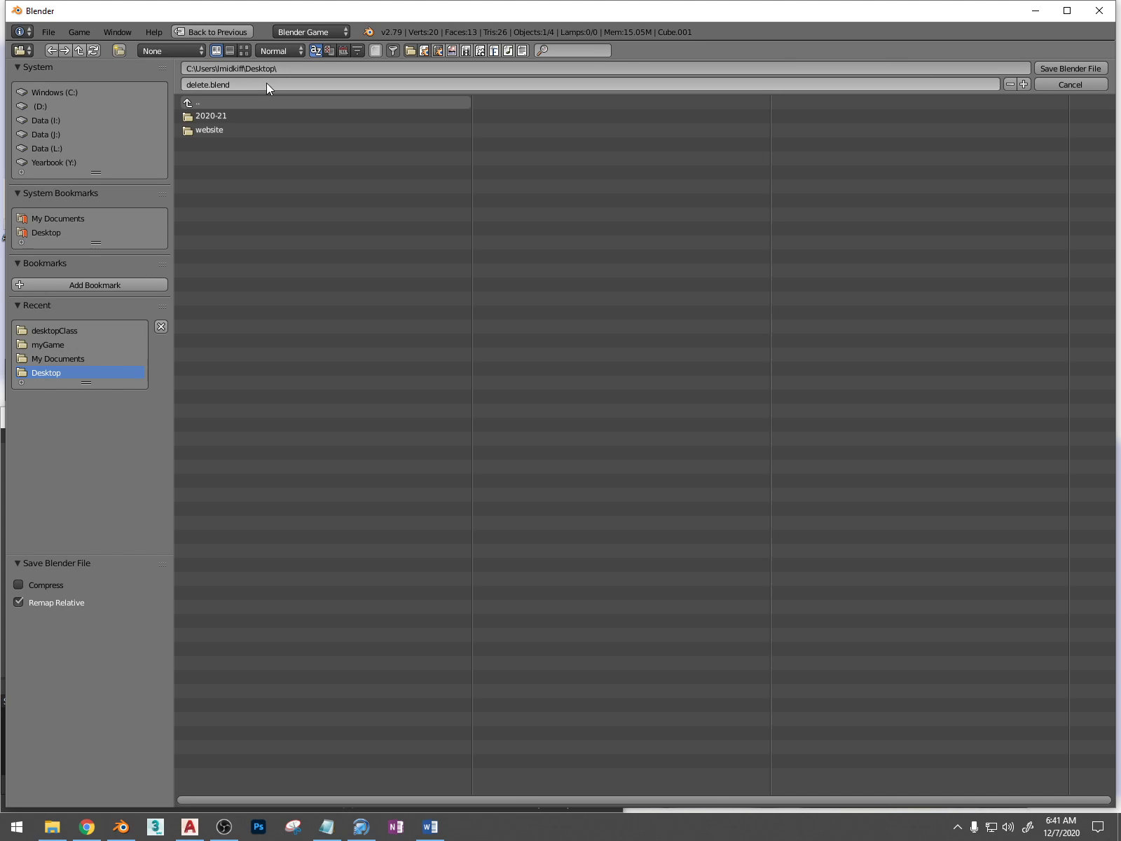
{"action": "left_click", "coordinate": [1068, 69]}
{"action": "key", "text": "p"}
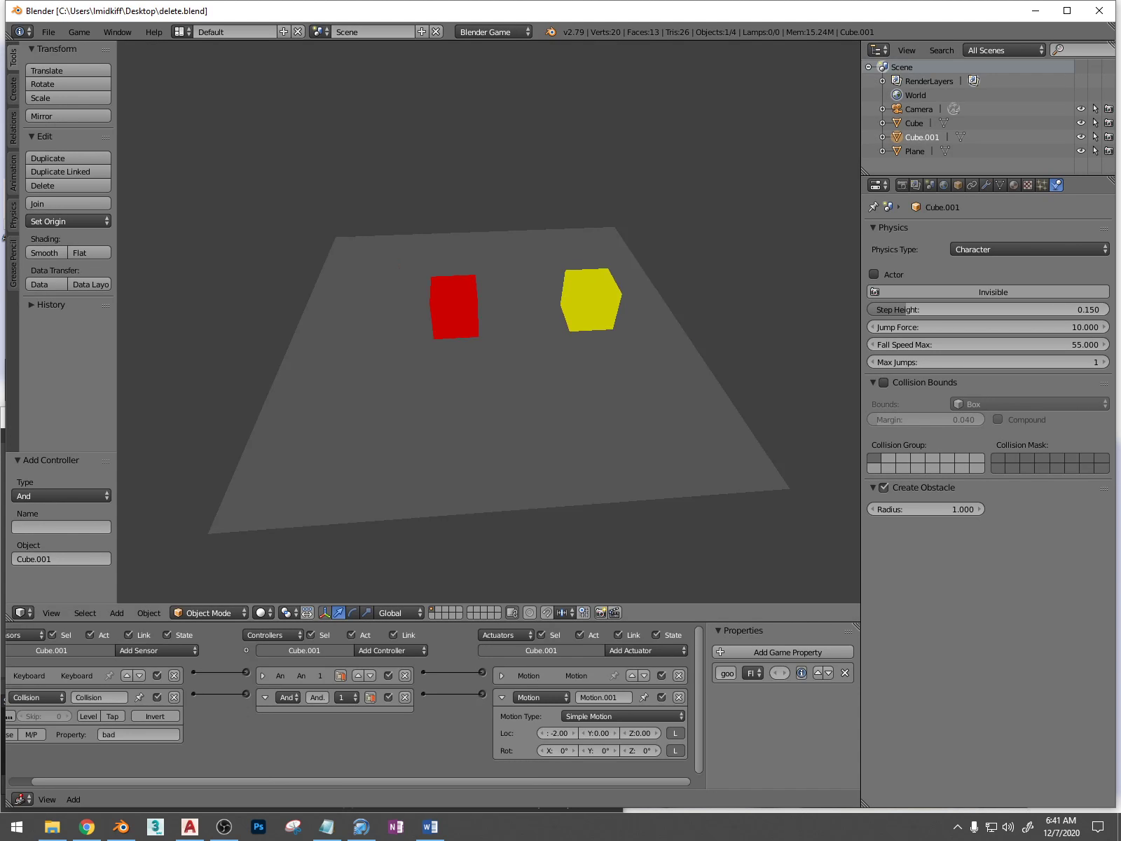
{"action": "key", "text": "Escape"}
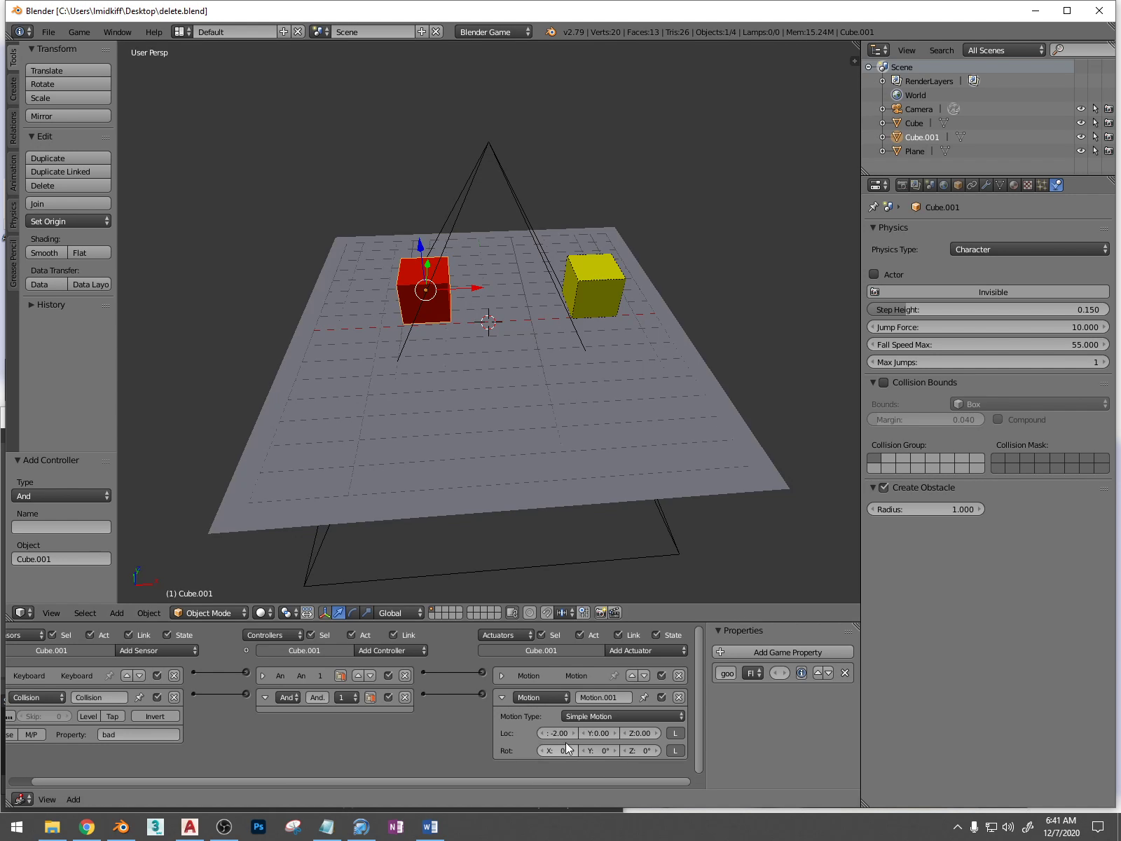
Set the X location of the red cube's keyboard-driven Motion actuator to 0.20 and save the file
{"action": "left_click", "coordinate": [502, 676]}
{"action": "left_click", "coordinate": [560, 711]}
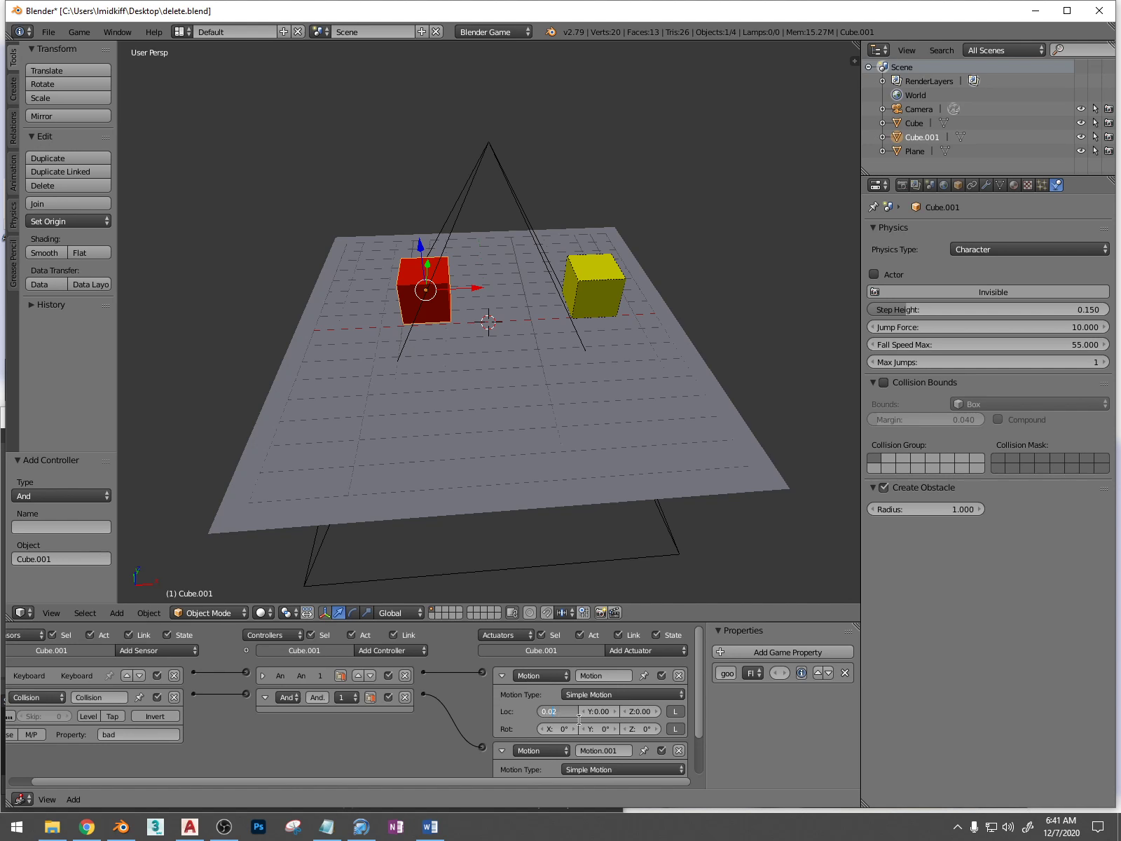
{"action": "key", "text": "ctrl+s"}
{"action": "left_click", "coordinate": [580, 720]}
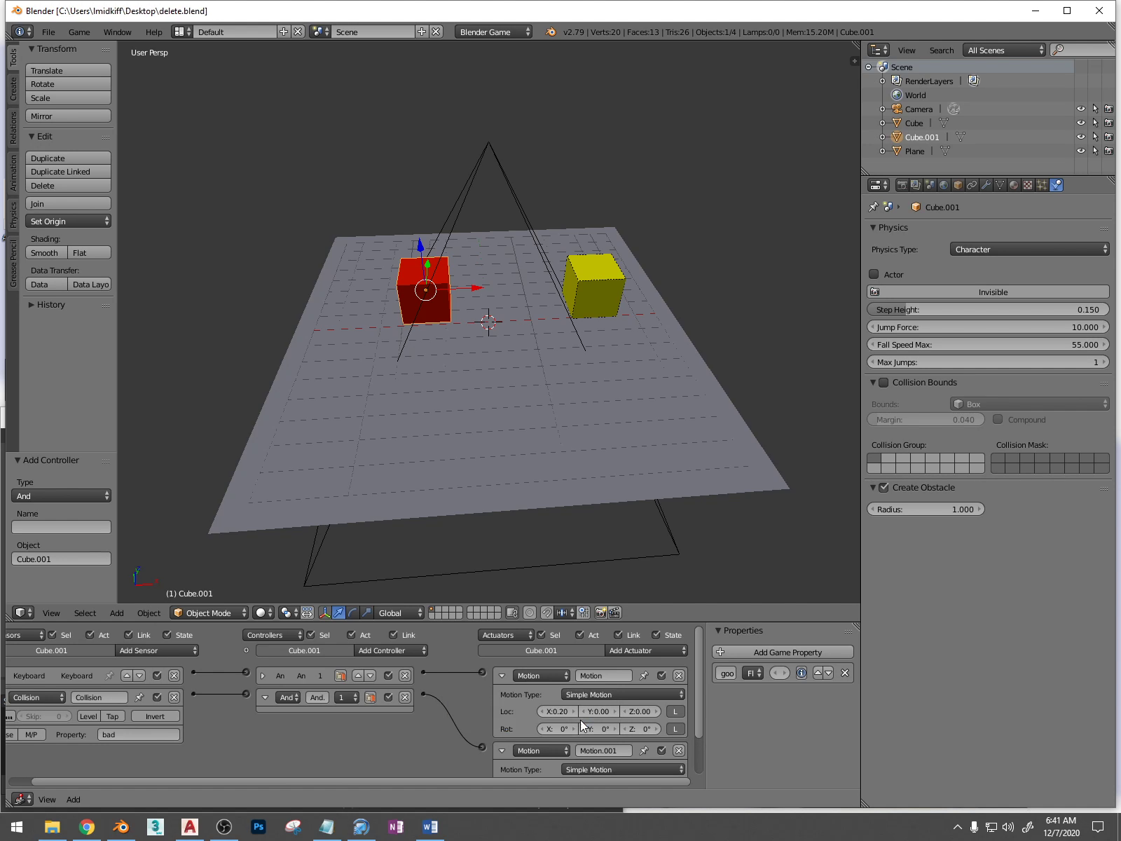
Test-run the game, then toggle the Tap option on the red cube's Collision sensor
{"action": "key", "text": "p"}
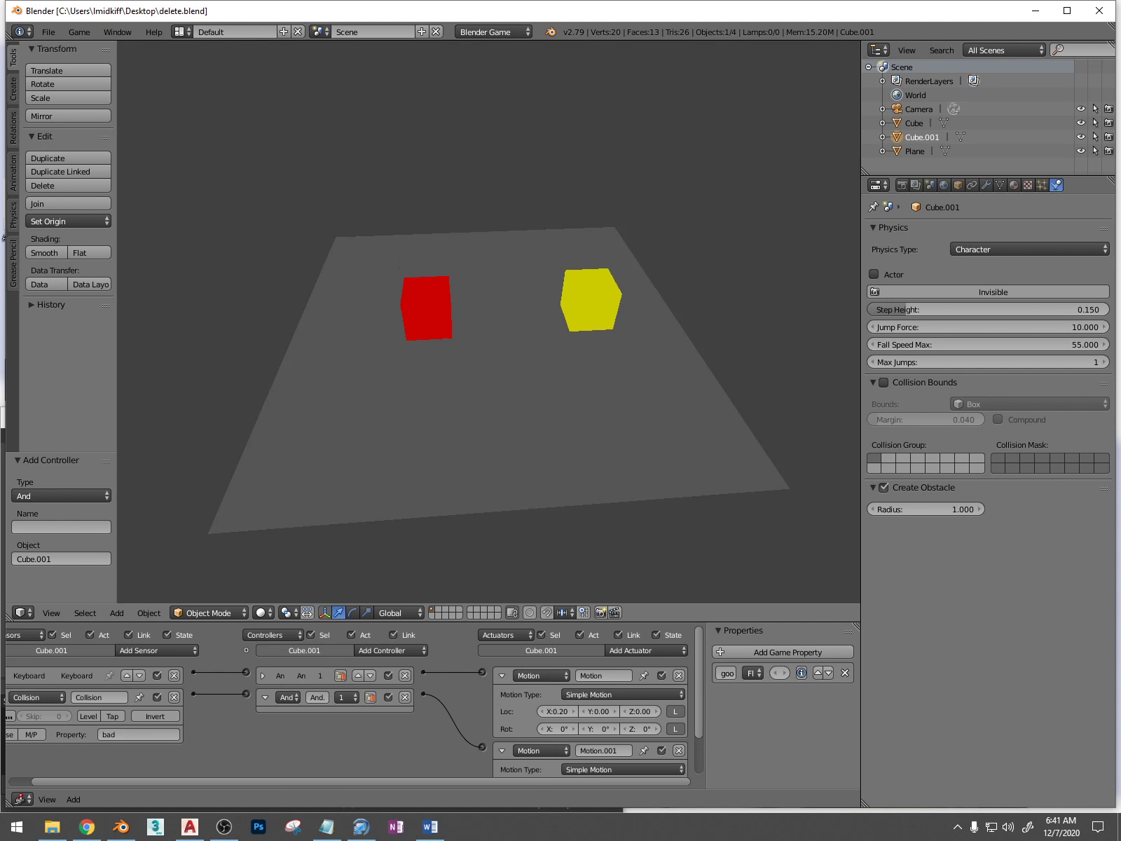
{"action": "key", "text": "Escape"}
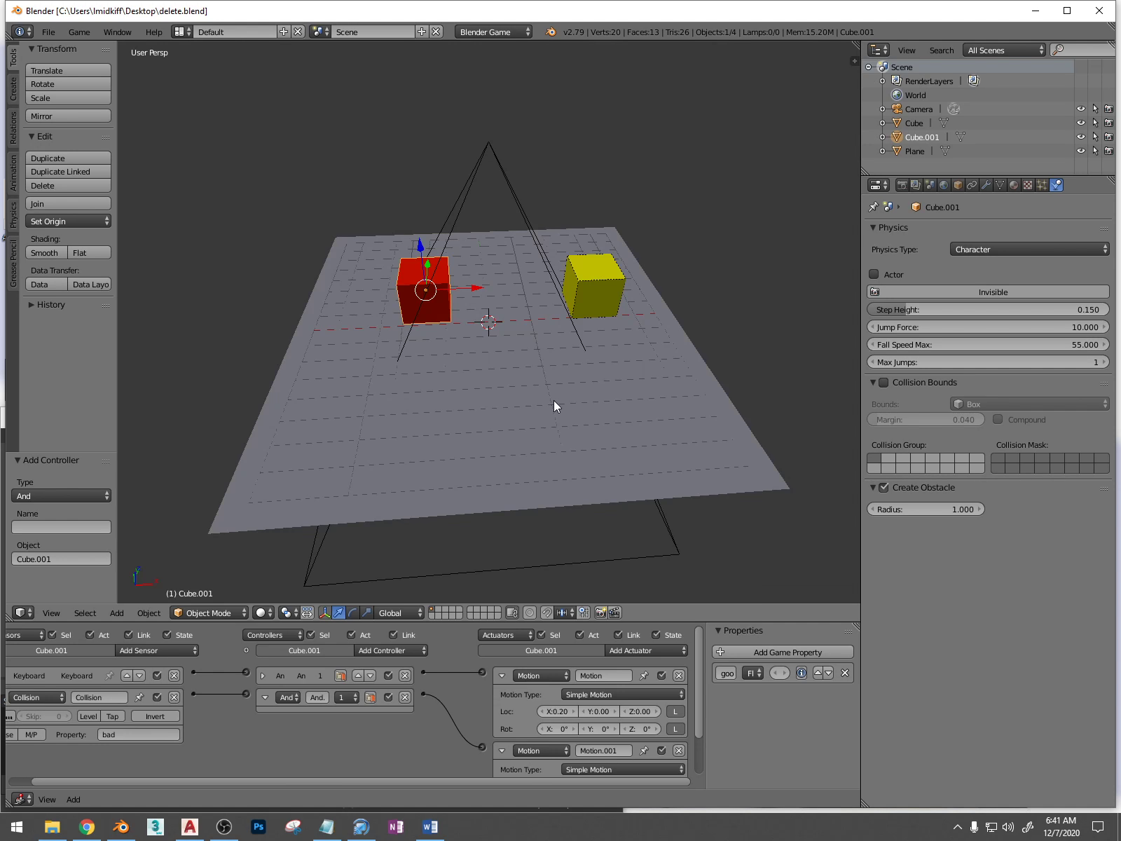
{"action": "left_click", "coordinate": [115, 715]}
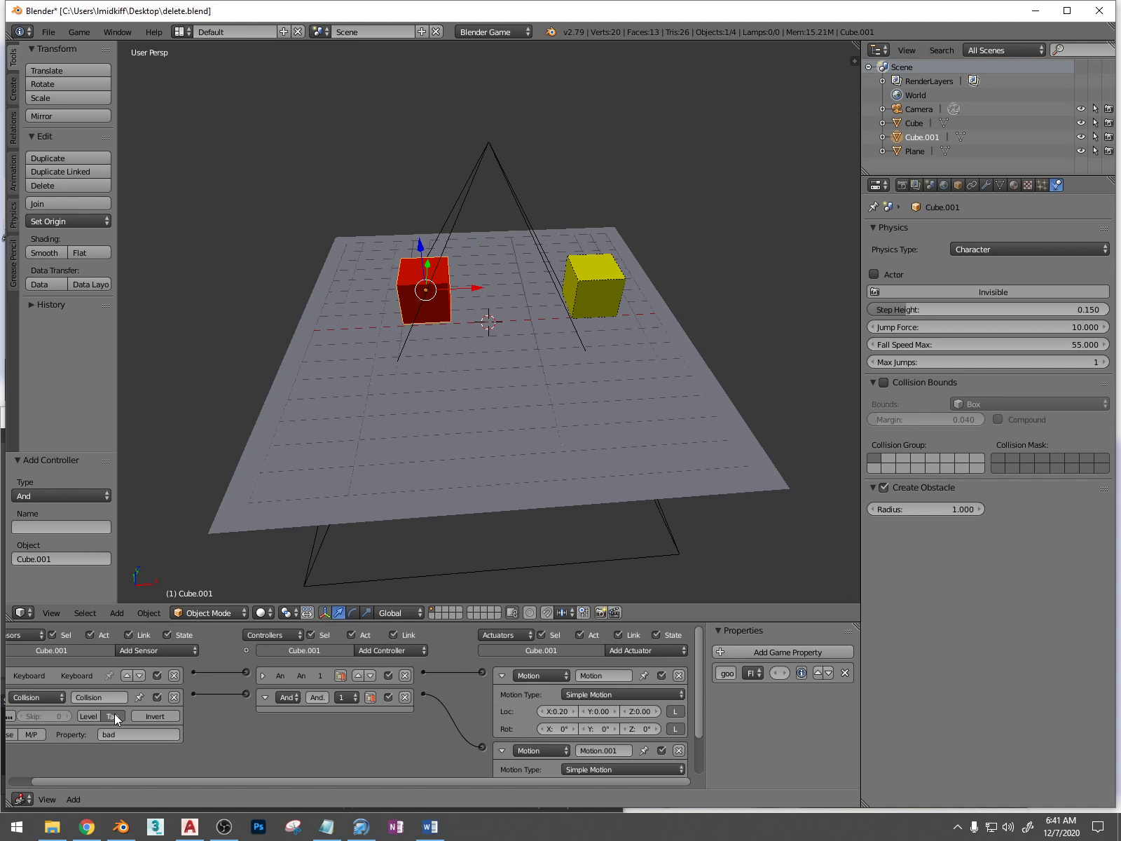
{"action": "scroll", "coordinate": [490, 523], "scroll_direction": "down", "scroll_amount": 2}
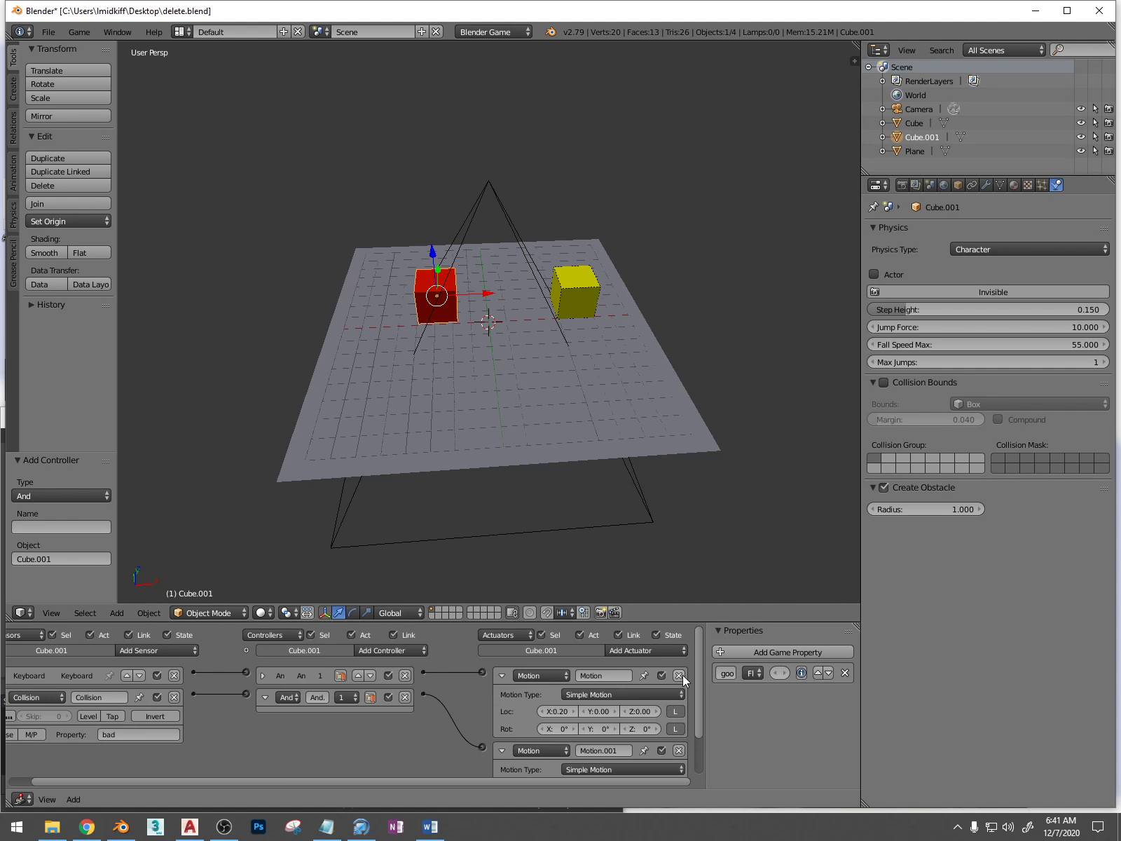
{"action": "scroll", "coordinate": [681, 675], "scroll_direction": "down", "scroll_amount": 1}
{"action": "scroll", "coordinate": [405, 711], "scroll_direction": "down", "scroll_amount": 4}
{"action": "scroll", "coordinate": [408, 705], "scroll_direction": "up", "scroll_amount": 4}
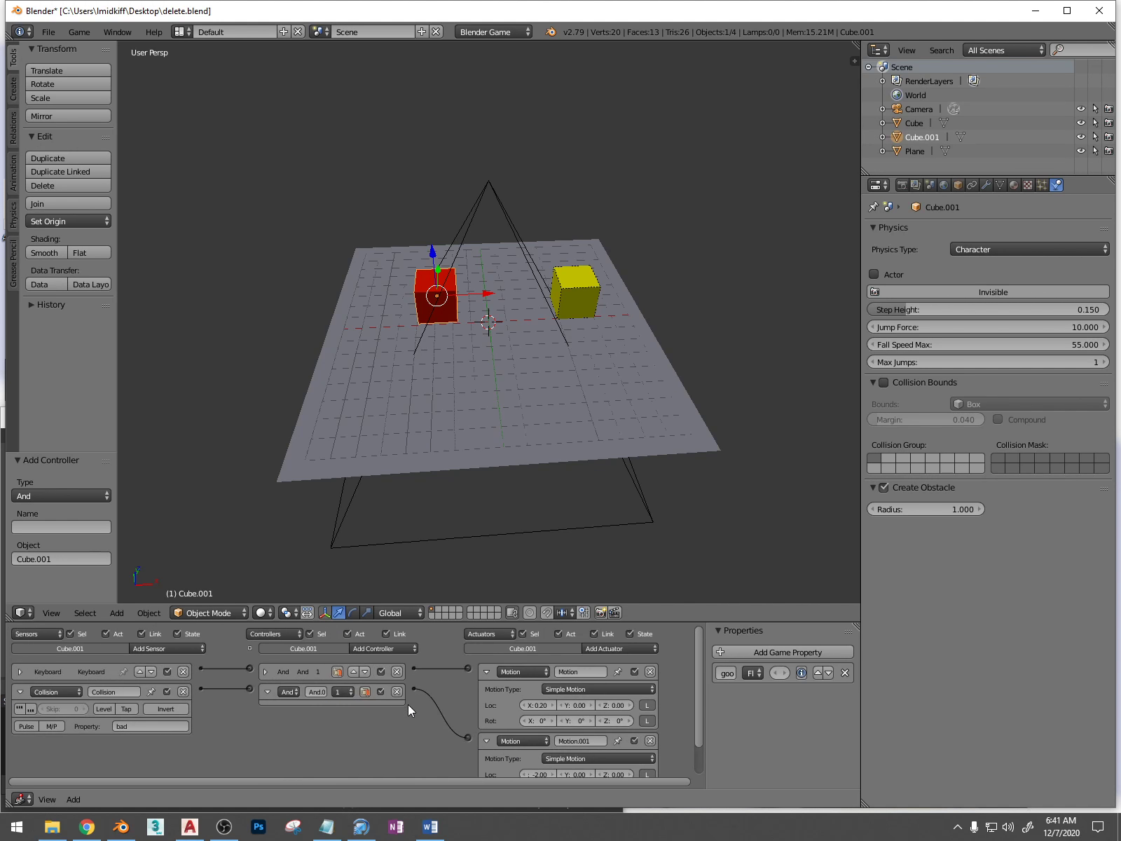
{"action": "scroll", "coordinate": [409, 698], "scroll_direction": "up", "scroll_amount": 1}
{"action": "scroll", "coordinate": [409, 692], "scroll_direction": "down", "scroll_amount": 1}
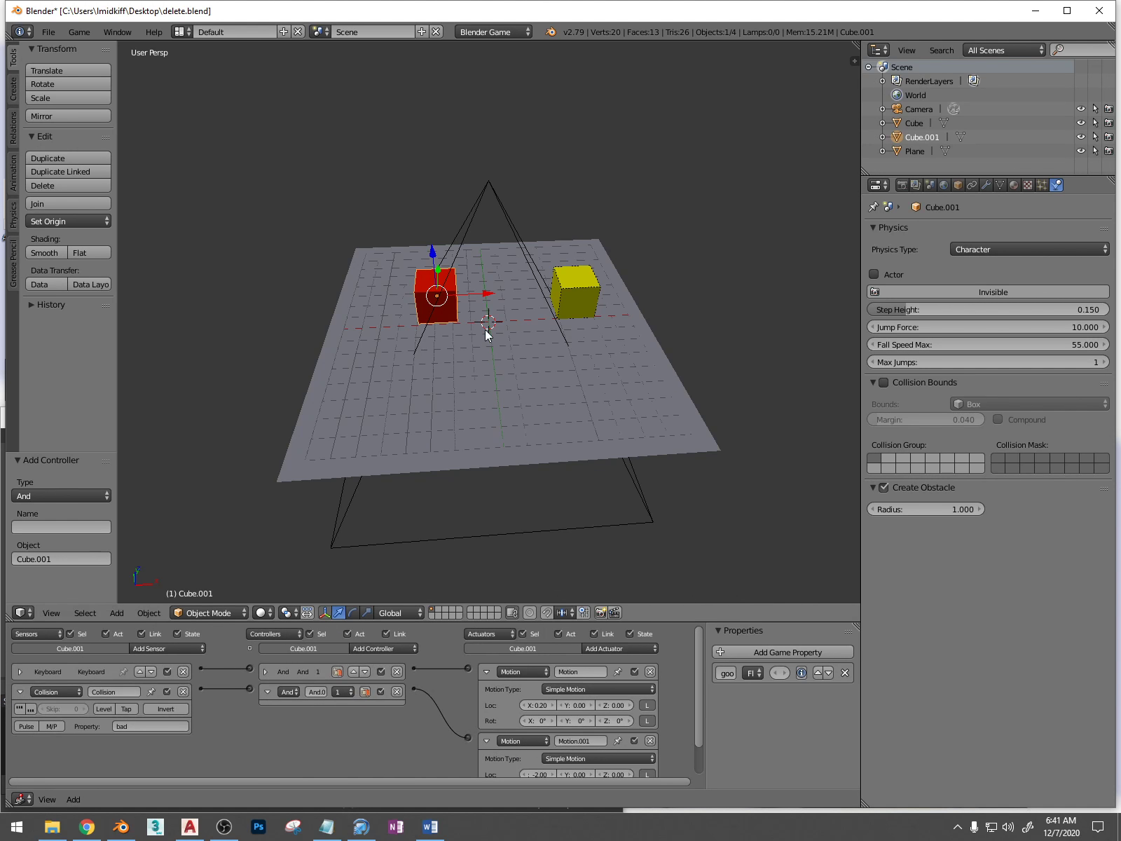
{"action": "middle_click_drag", "start_coordinate": [486, 330], "coordinate": [559, 322]}
Create a new empty scene and name it health
{"action": "left_click", "coordinate": [320, 31]}
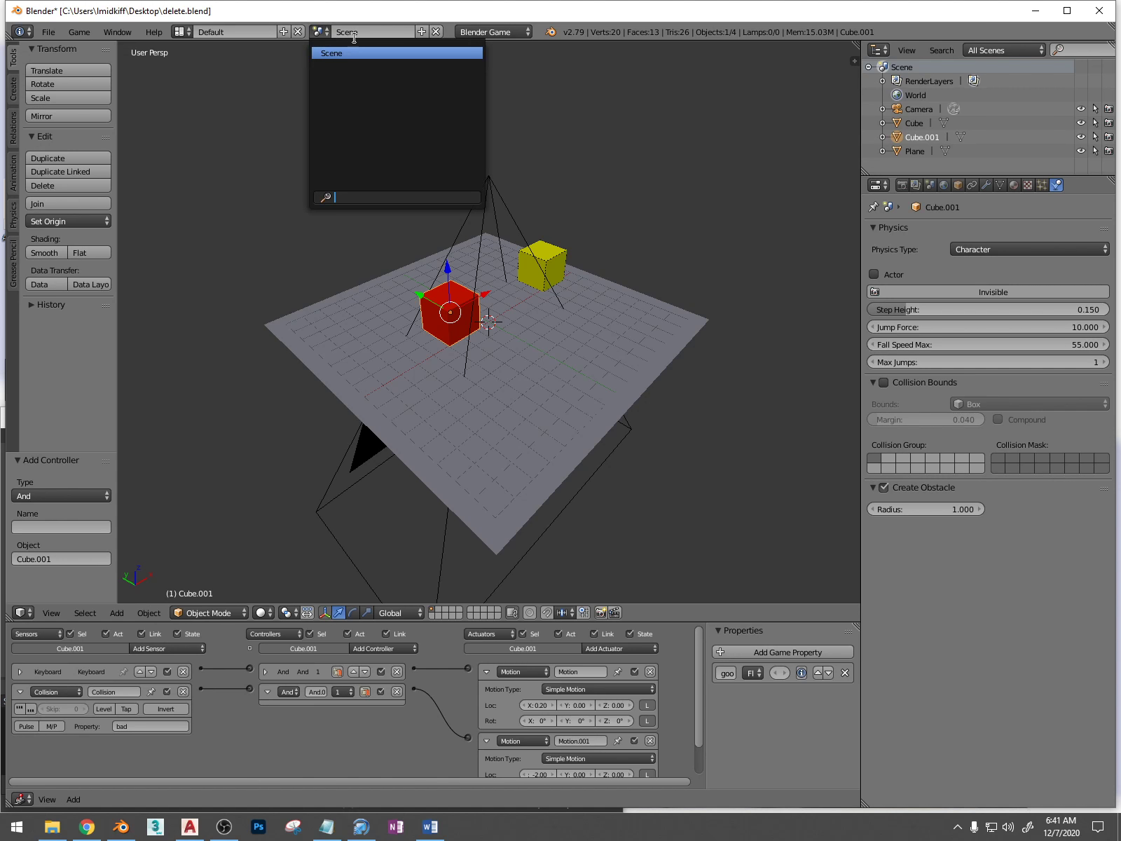
{"action": "left_click", "coordinate": [421, 31]}
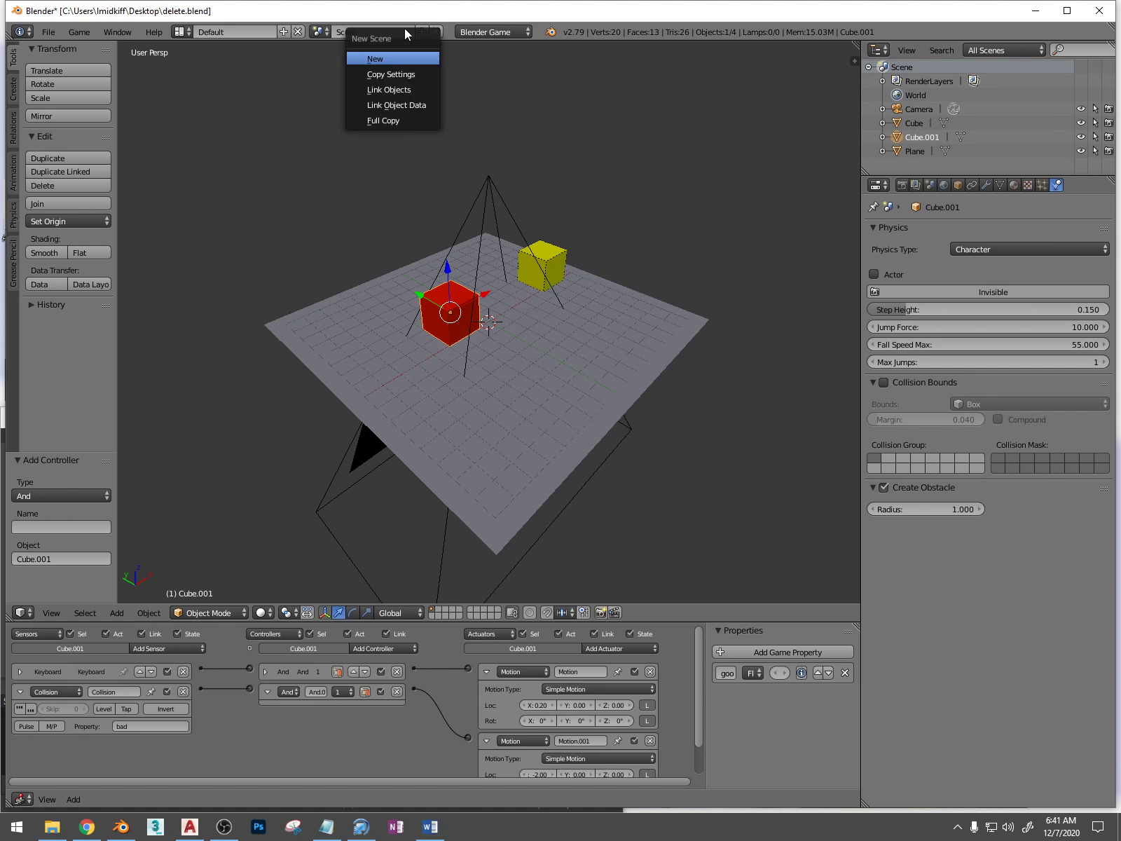
{"action": "left_click", "coordinate": [382, 58]}
{"action": "left_click", "coordinate": [366, 31]}
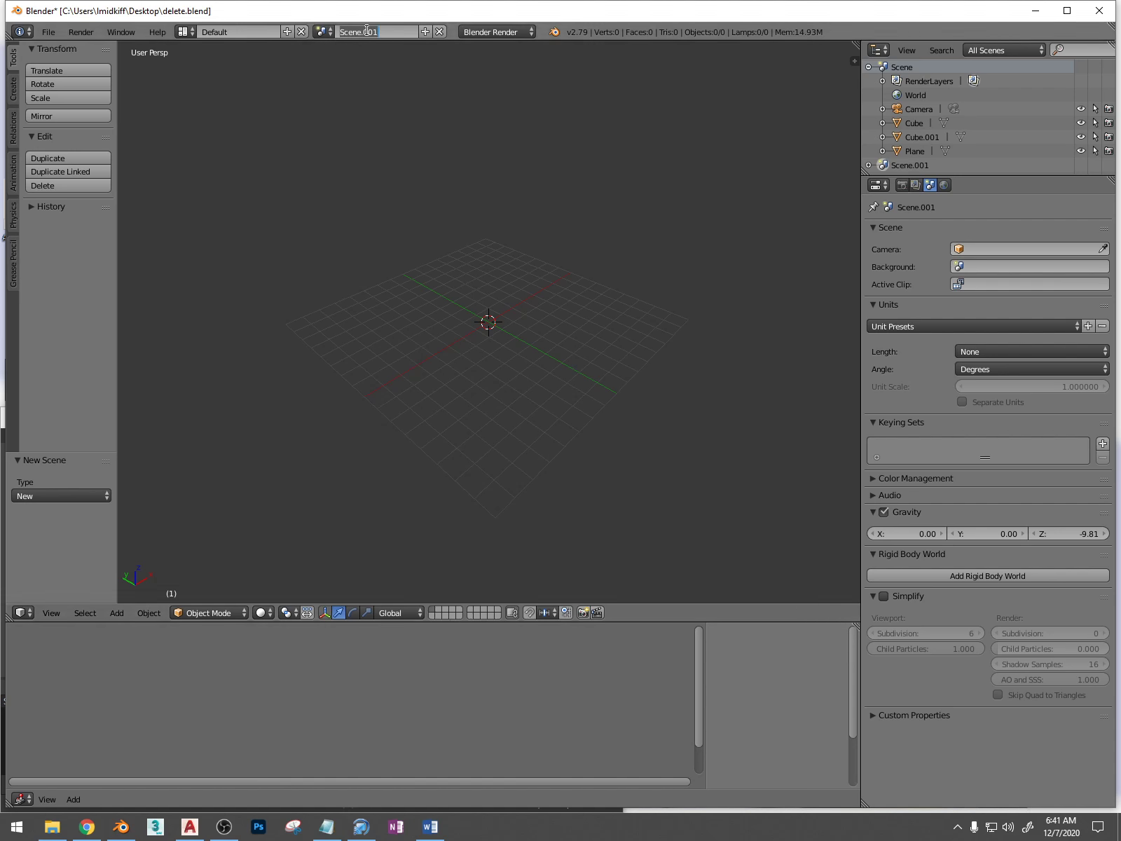
{"action": "type", "text": "health"}
{"action": "key", "text": "Return"}
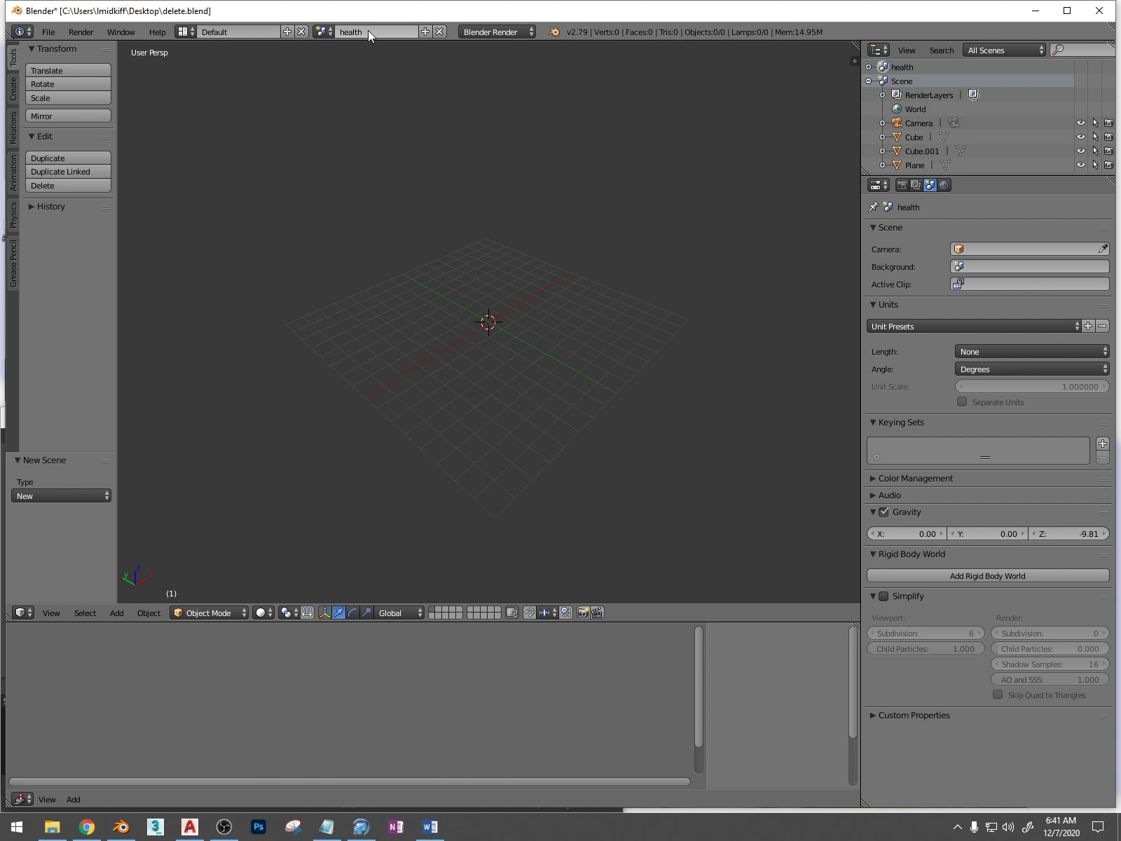
Add a camera at the origin of the health scene and set its lens type to Orthographic
{"action": "mouse_move", "coordinate": [596, 149]}
{"action": "middle_mouse_down"}
{"action": "mouse_move", "coordinate": [452, 368]}
{"action": "mouse_move", "coordinate": [395, 382]}
{"action": "middle_mouse_up"}
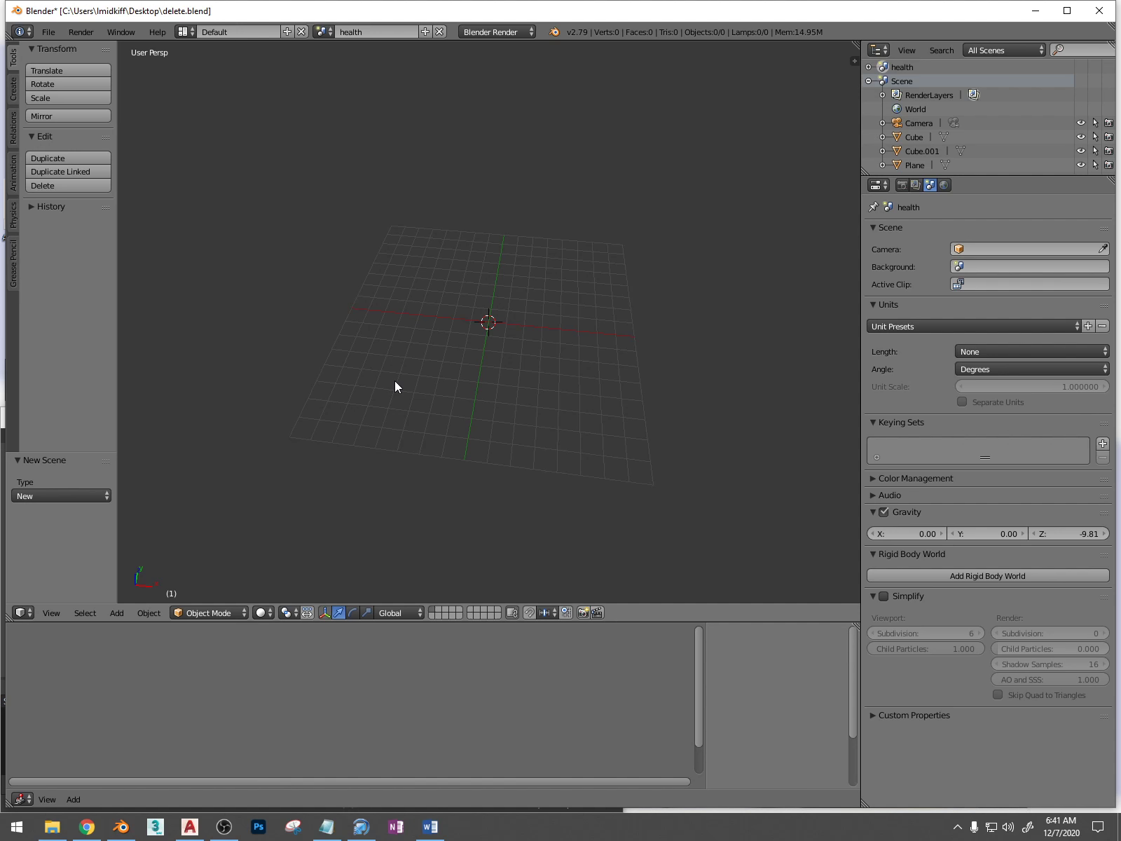
{"action": "key", "text": "KP_7"}
{"action": "key", "text": "shift+a"}
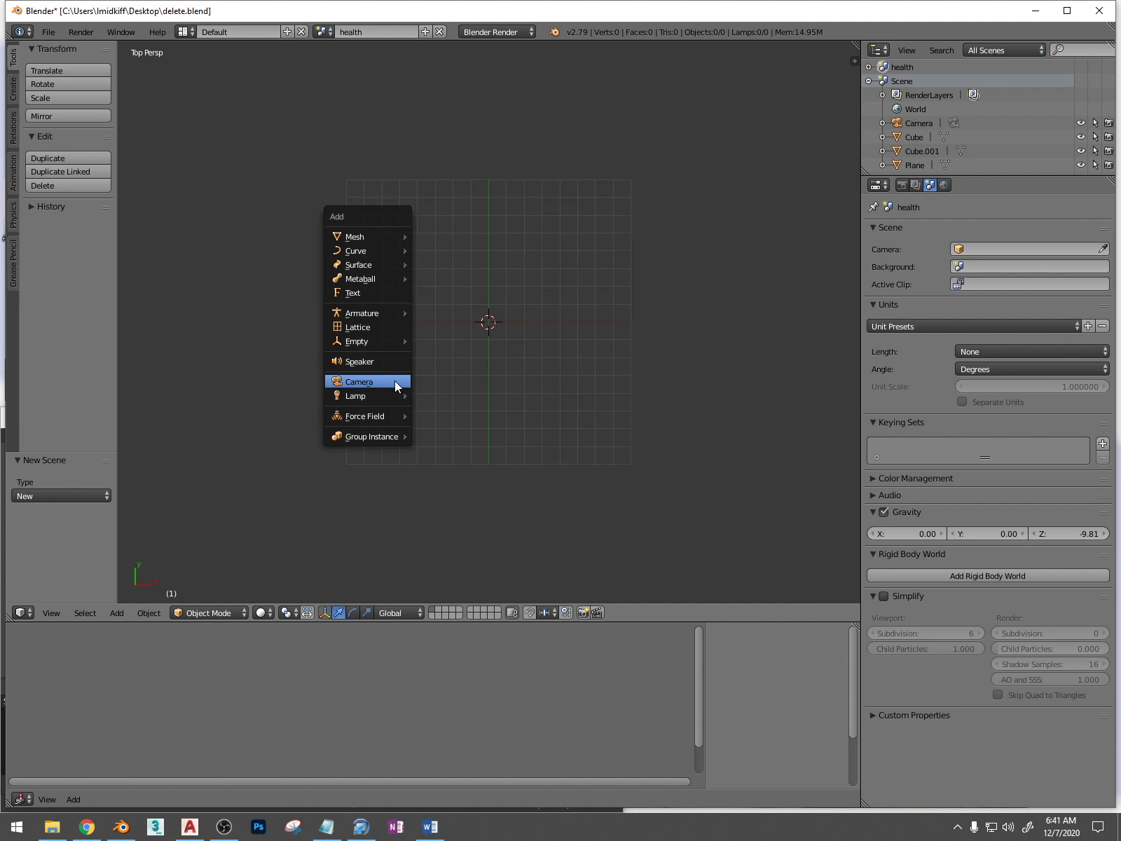
{"action": "left_click", "coordinate": [394, 380]}
{"action": "left_click", "coordinate": [986, 185]}
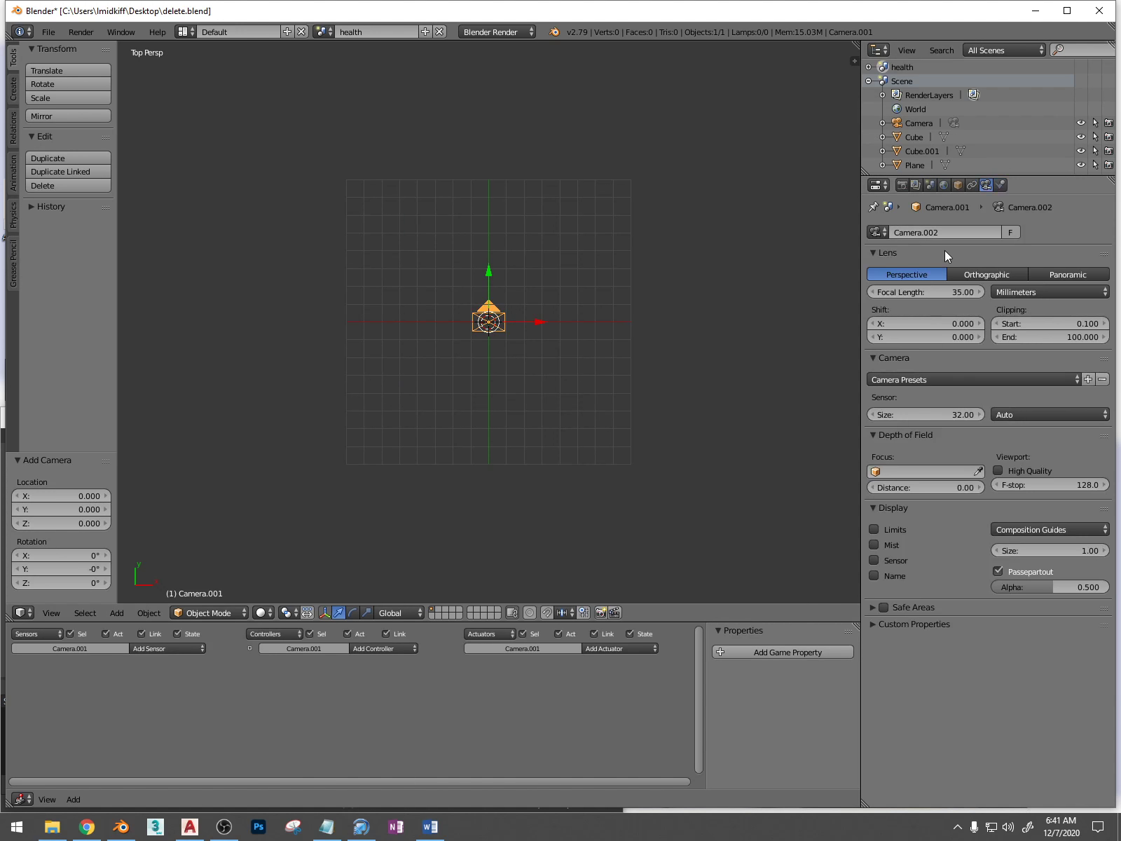
{"action": "left_click", "coordinate": [989, 274]}
Raise the new camera about 6.1 units along the Z axis and look through it as the active camera
{"action": "middle_click_drag", "start_coordinate": [556, 389], "coordinate": [650, 274]}
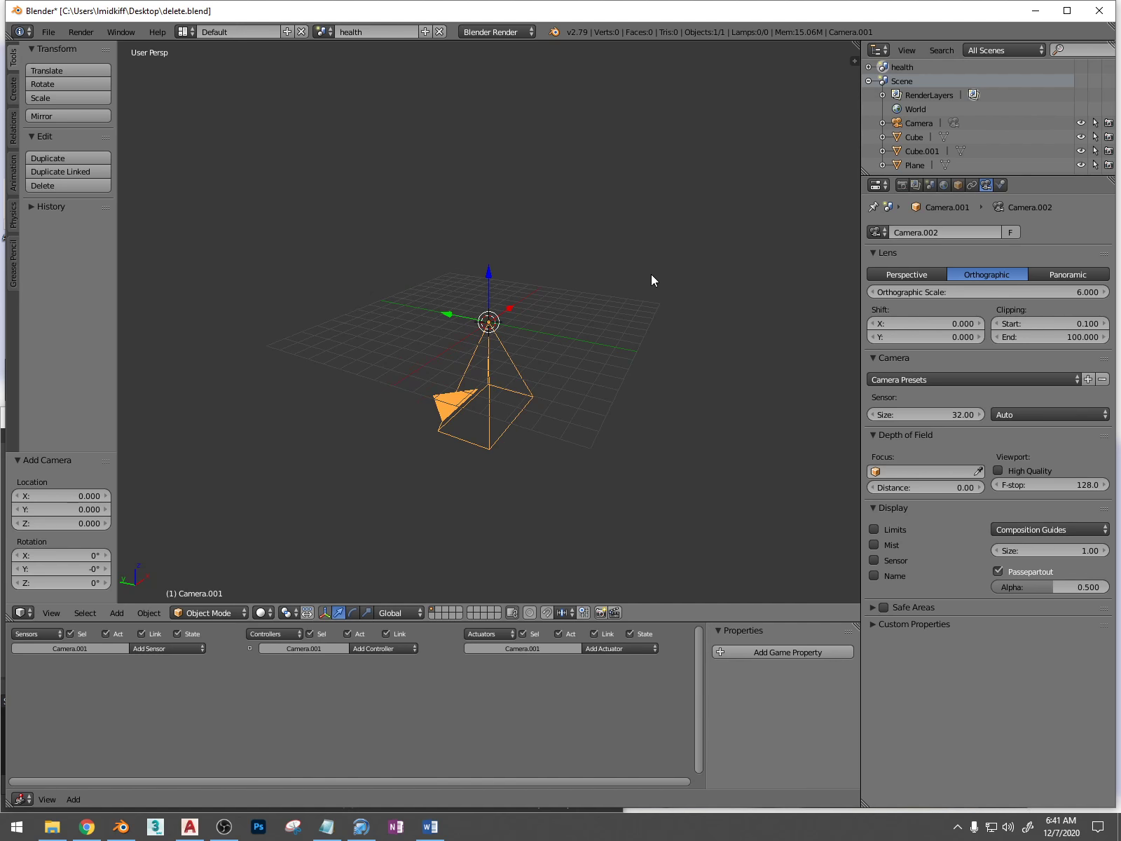
{"action": "key", "text": "g"}
{"action": "key", "text": "z"}
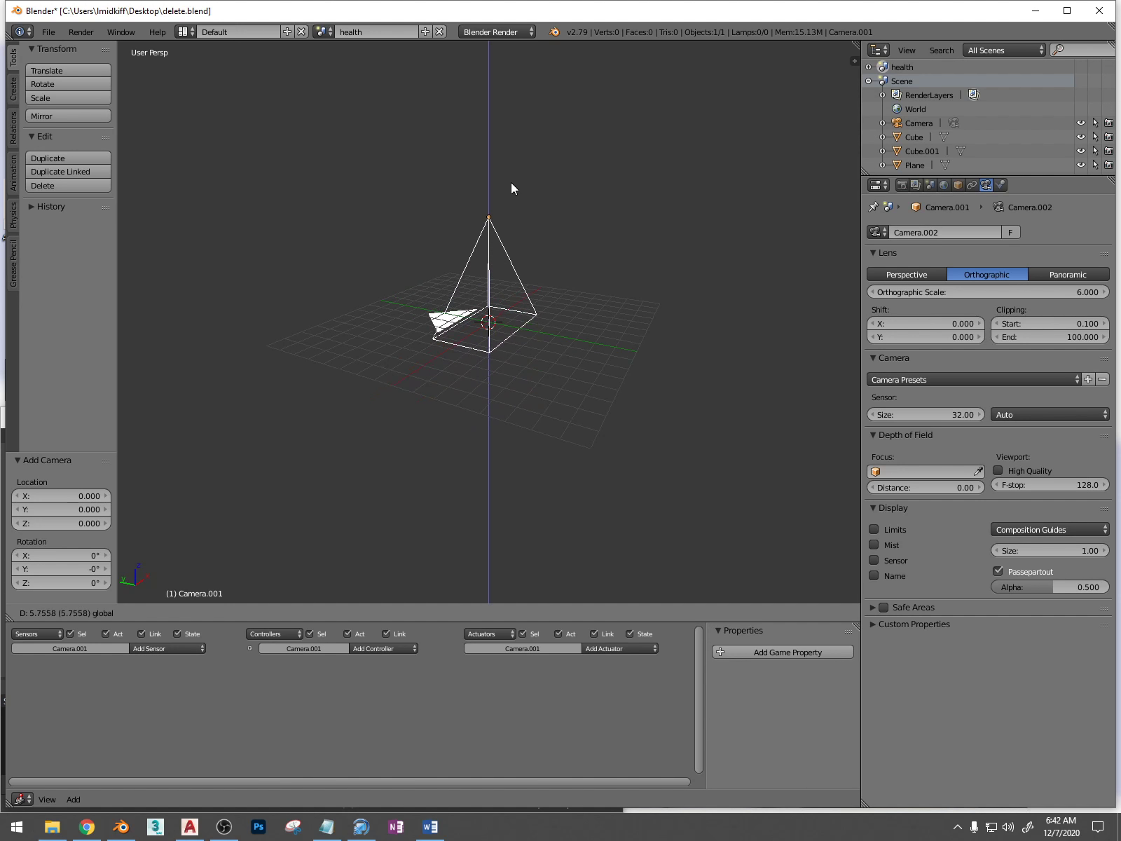
{"action": "left_click", "coordinate": [518, 197]}
{"action": "middle_click_drag", "start_coordinate": [550, 255], "coordinate": [504, 294]}
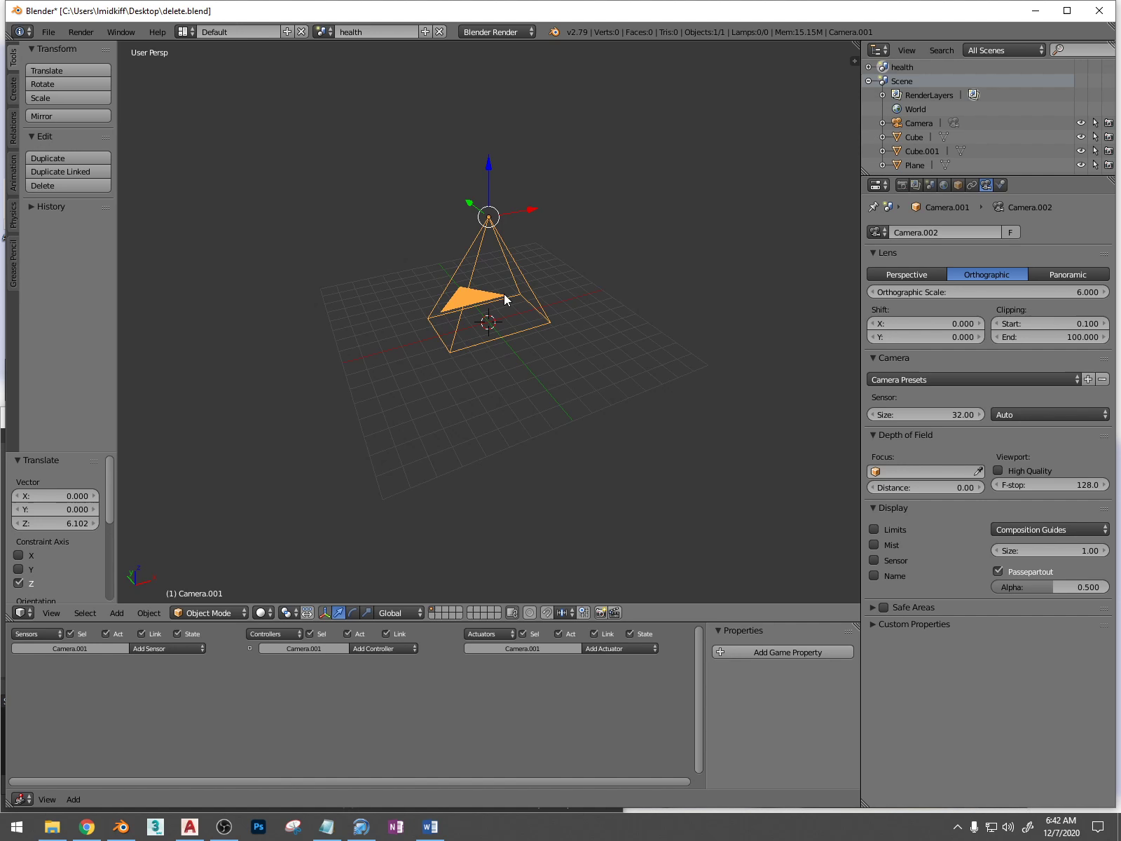
{"action": "key", "text": "ctrl+KP_0"}
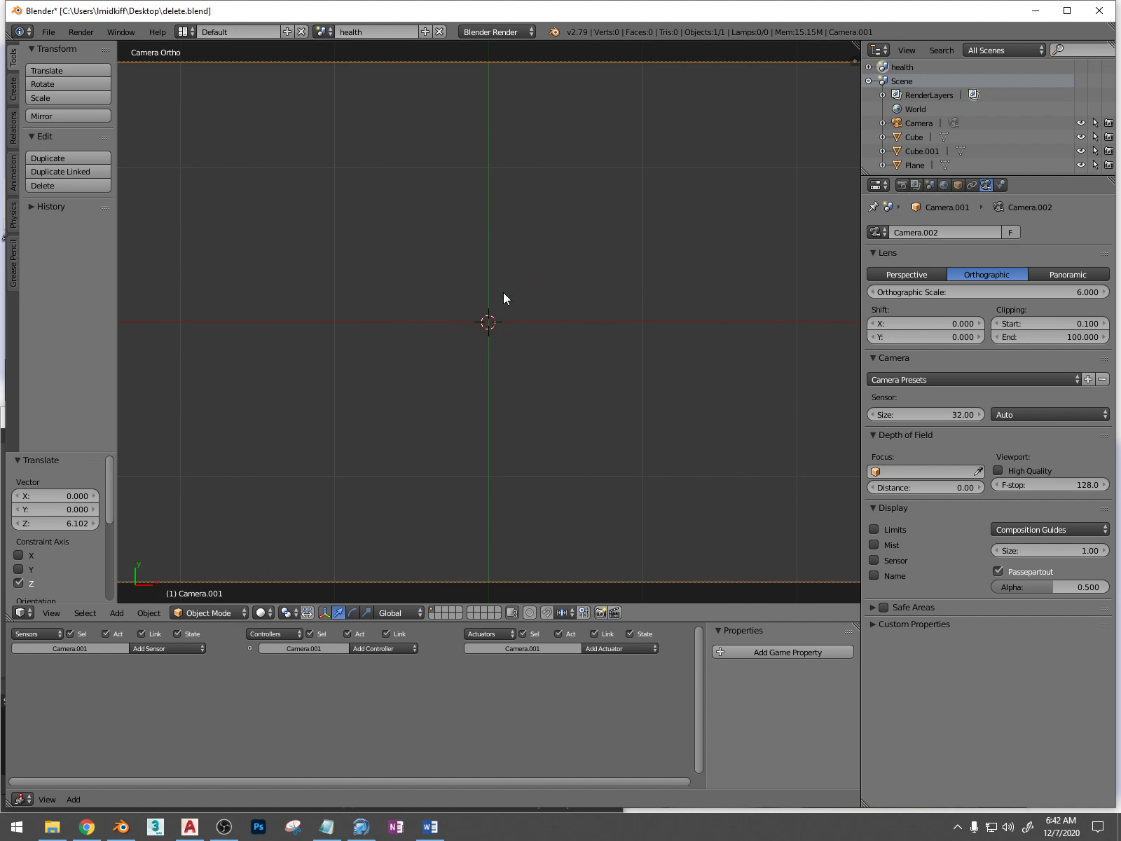
Add a plane at the origin and scale it along Y by a factor of about 0.1
{"action": "key", "text": "a"}
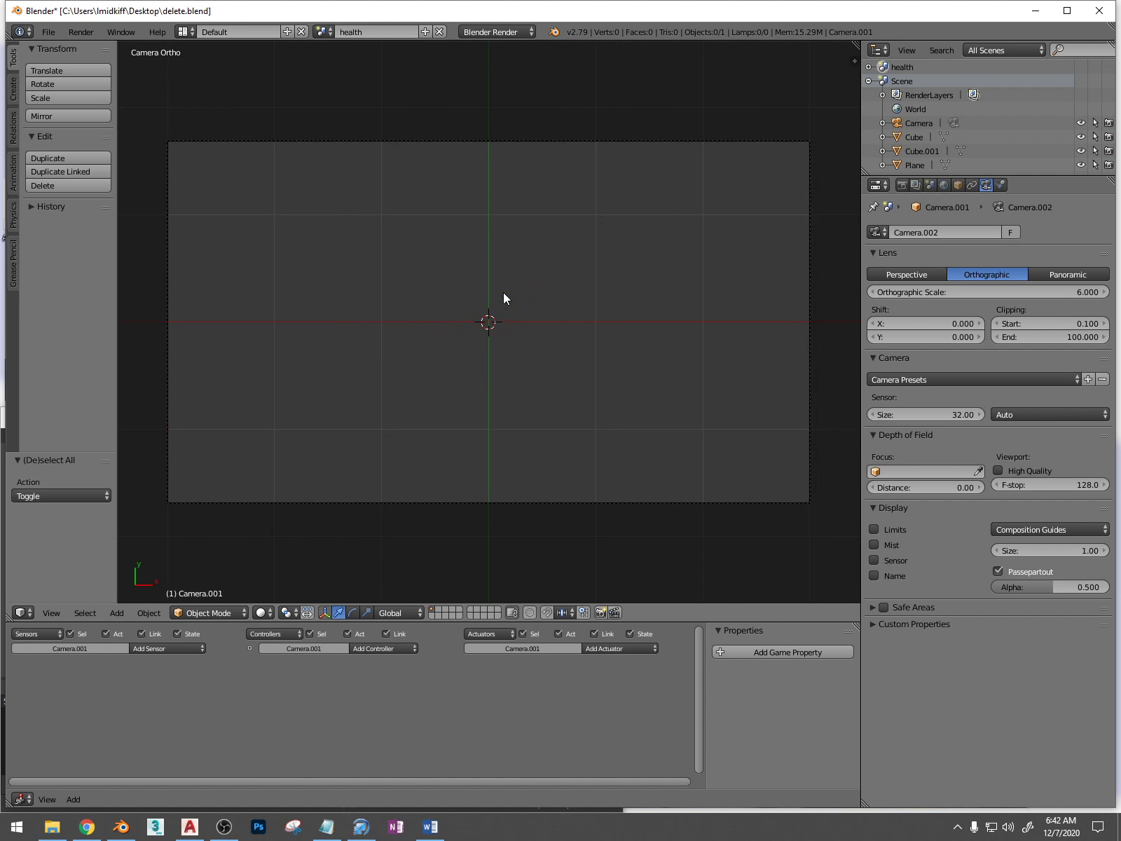
{"action": "key", "text": "shift+a"}
{"action": "mouse_move", "coordinate": [513, 144]}
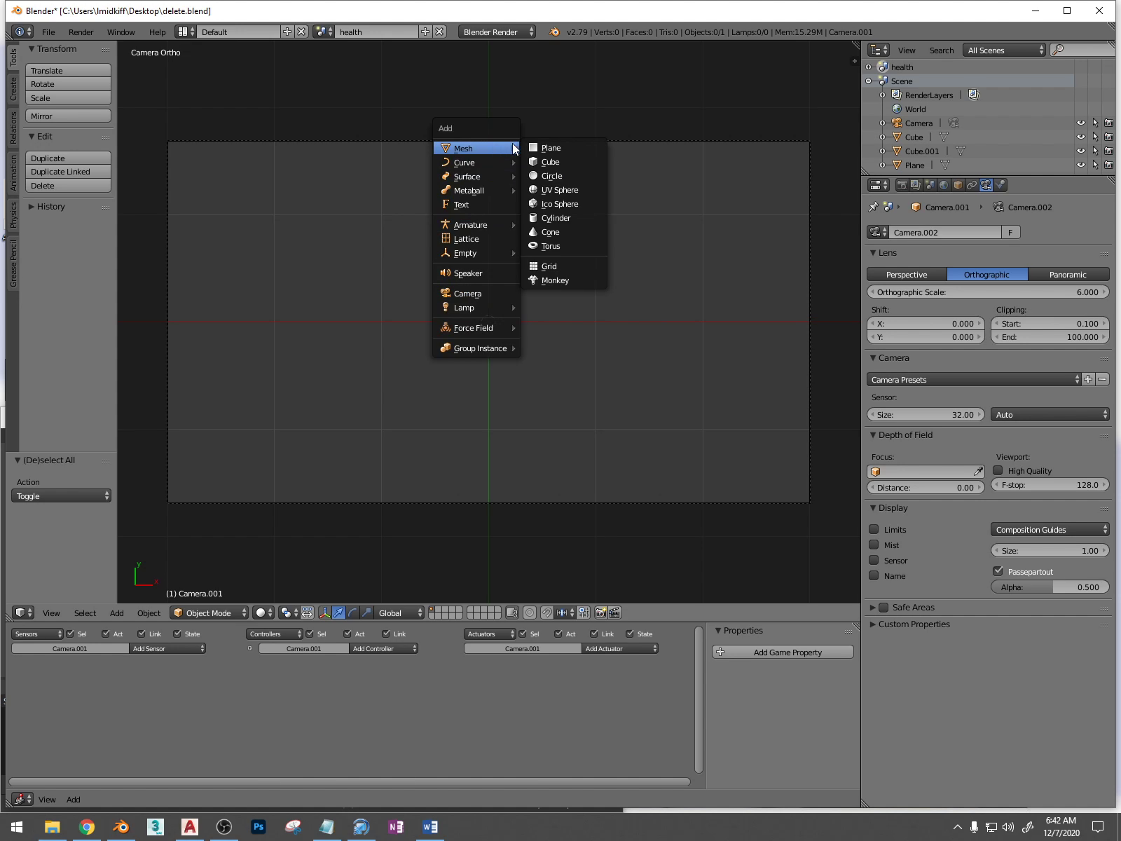
{"action": "left_click", "coordinate": [561, 148]}
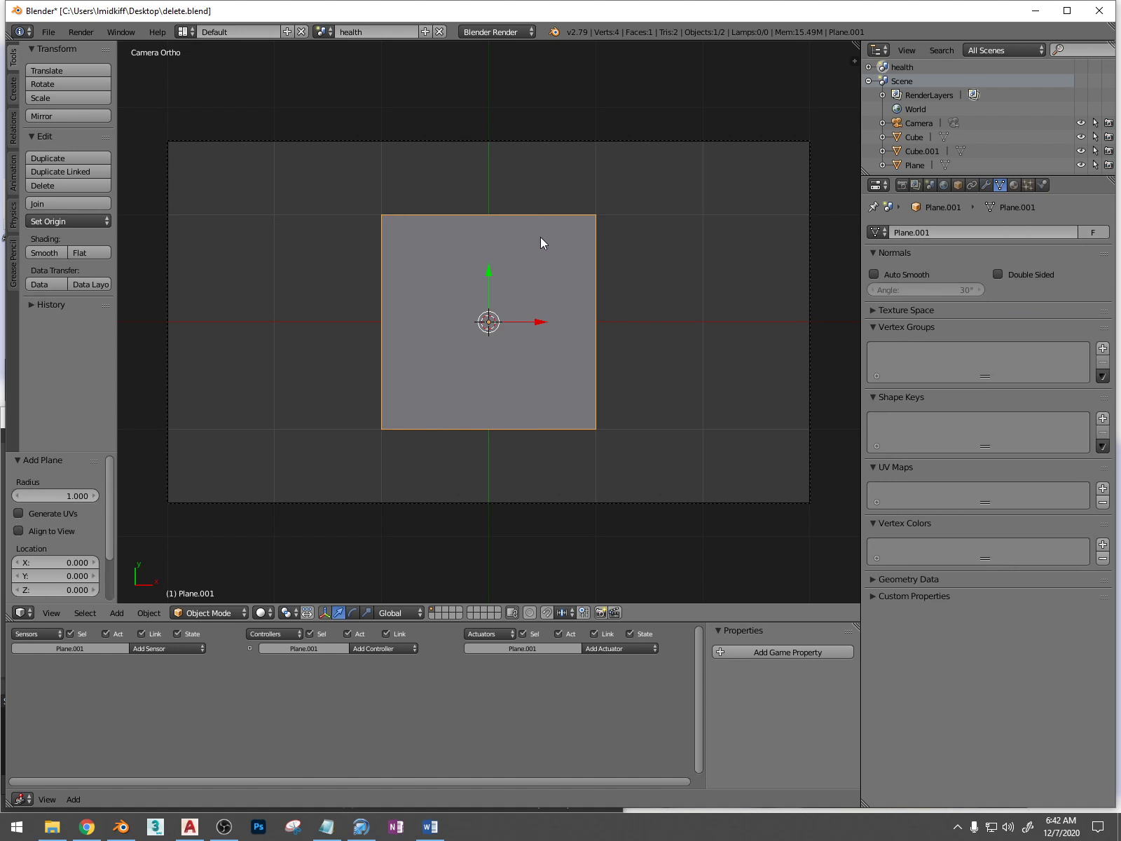
{"action": "key", "text": "s"}
{"action": "key", "text": "y"}
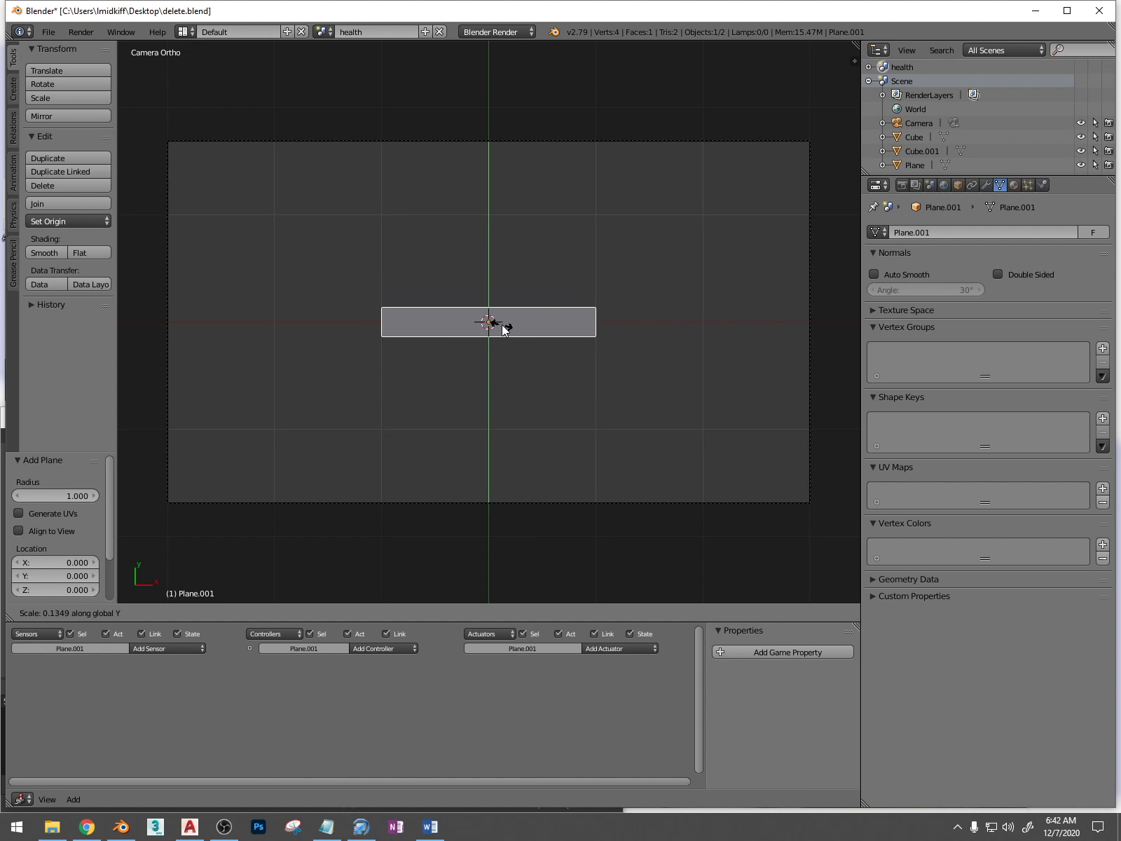
{"action": "left_click", "coordinate": [499, 329]}
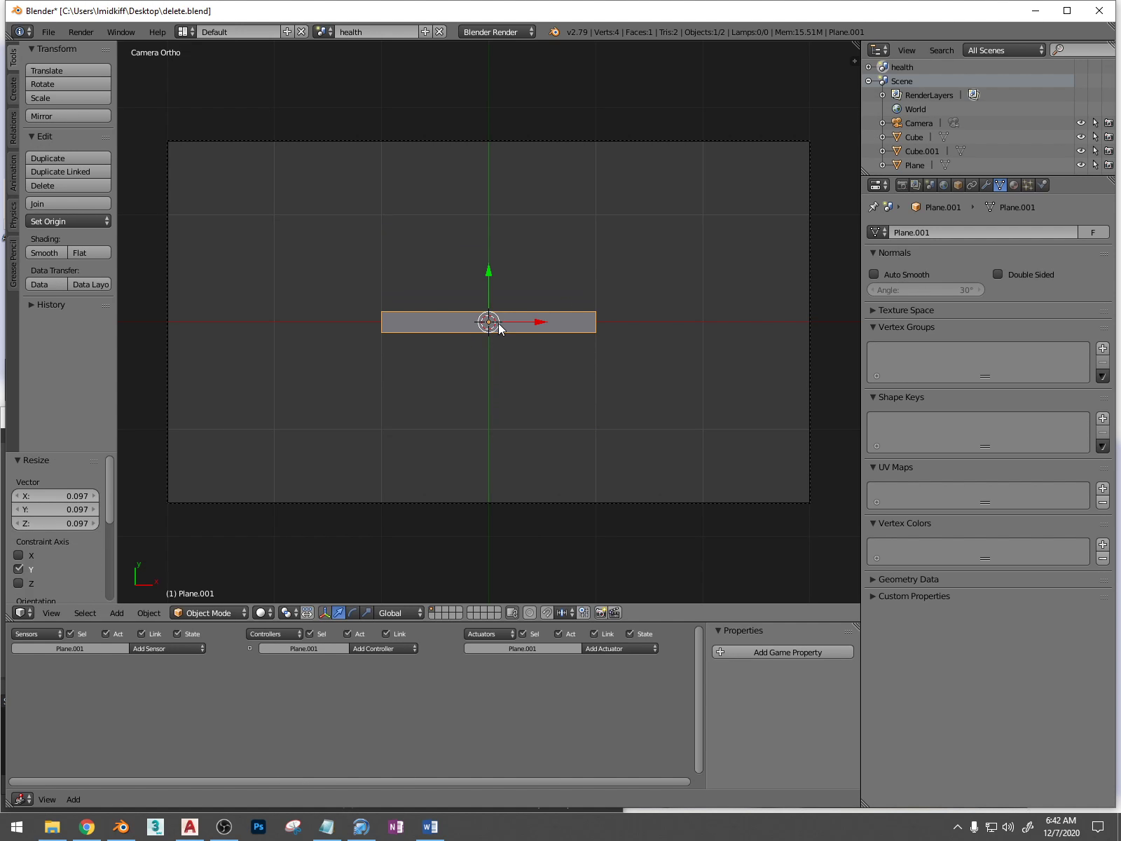
Scale the plane by about 0.51 along X and 0.86 along Y, and move it into the camera frame's upper-left corner
{"action": "key", "text": "s"}
{"action": "key", "text": "x"}
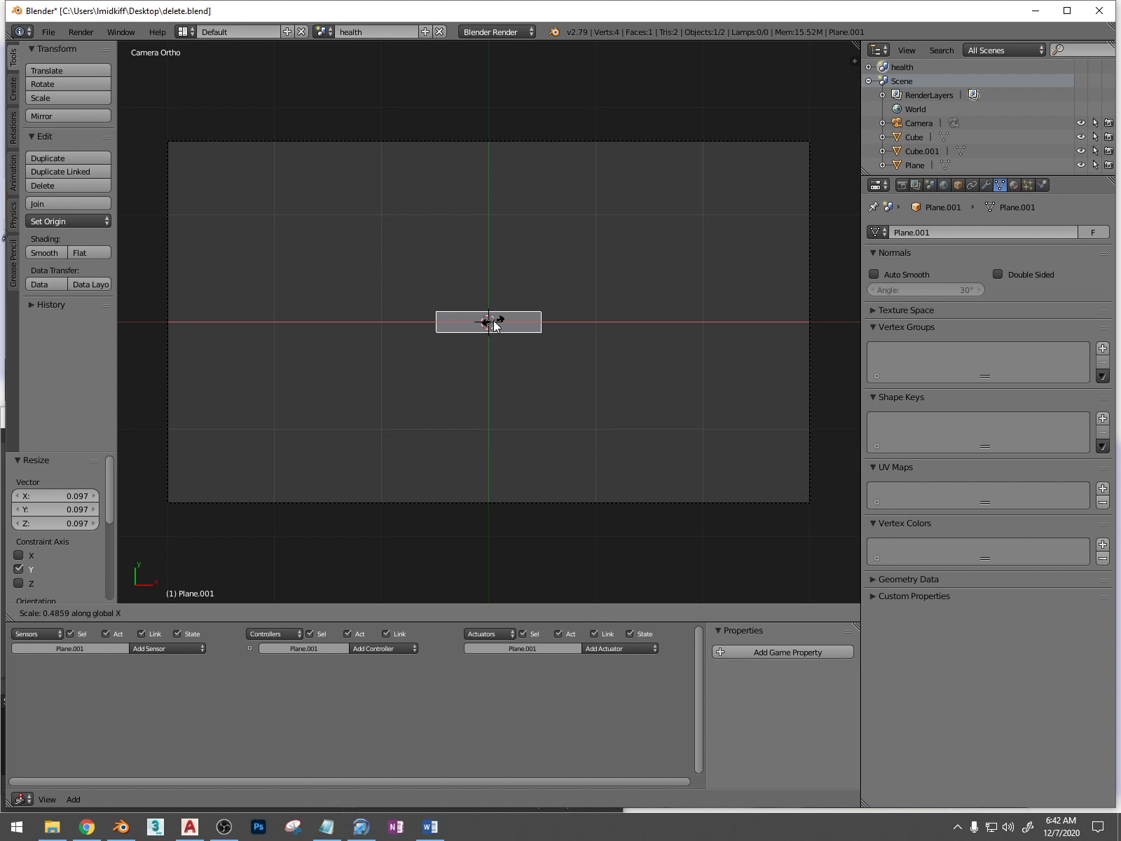
{"action": "left_click", "coordinate": [493, 321]}
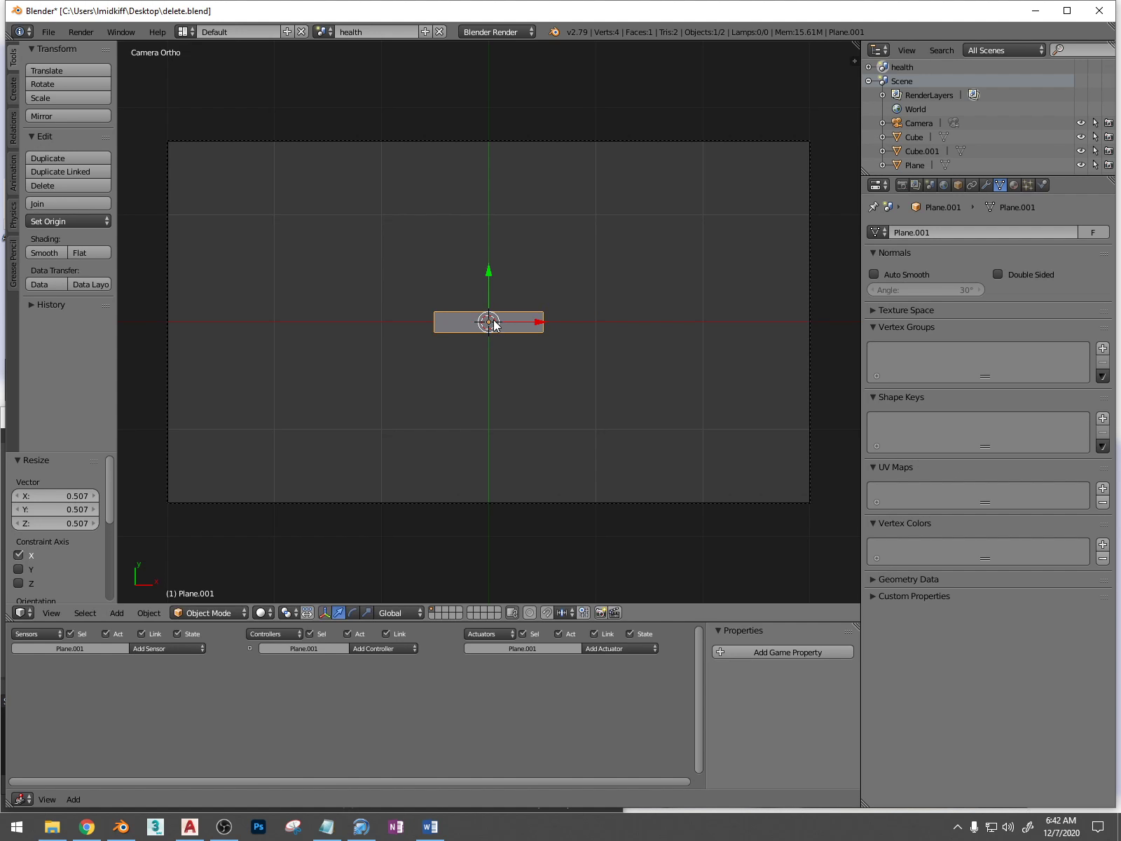
{"action": "key", "text": "s"}
{"action": "key", "text": "y"}
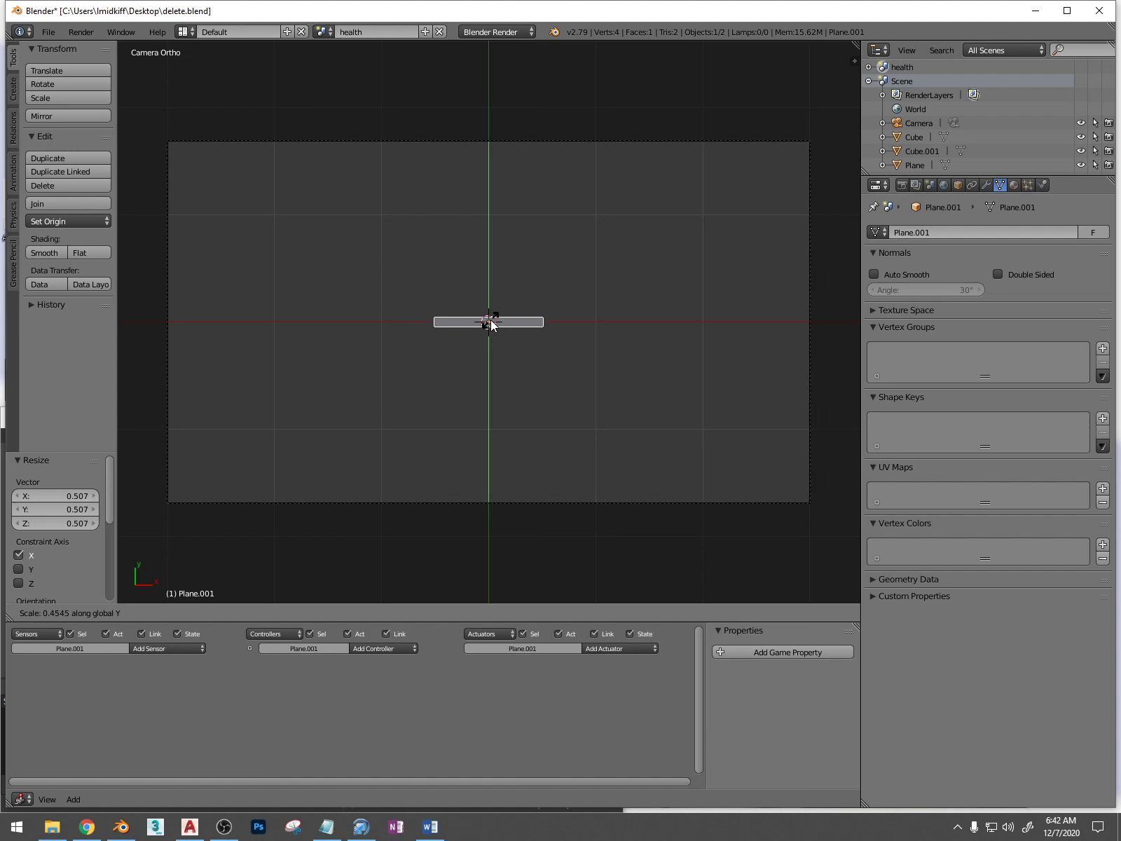
{"action": "left_click", "coordinate": [512, 324]}
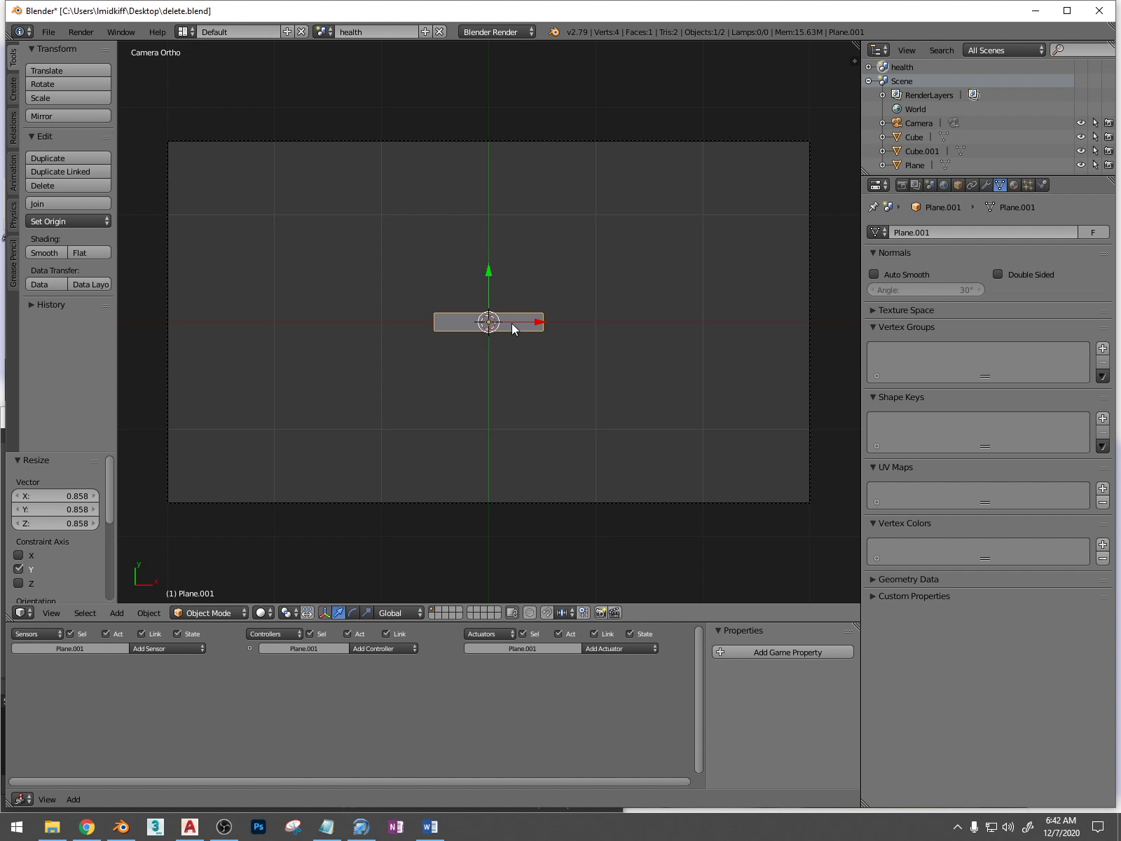
{"action": "left_click_drag", "start_coordinate": [511, 323], "coordinate": [230, 123]}
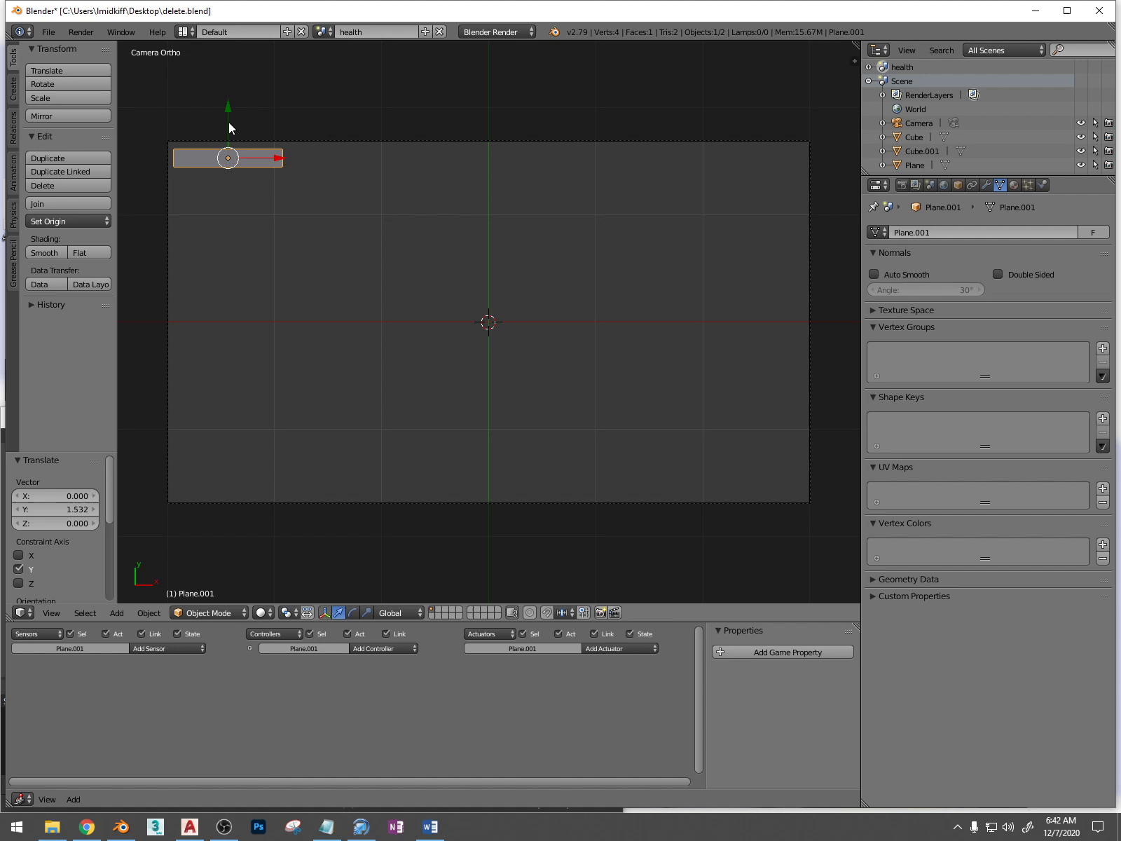
Give the health bar plane a new red Shadeless material and save the file
{"action": "left_click", "coordinate": [1015, 184]}
{"action": "left_click", "coordinate": [949, 281]}
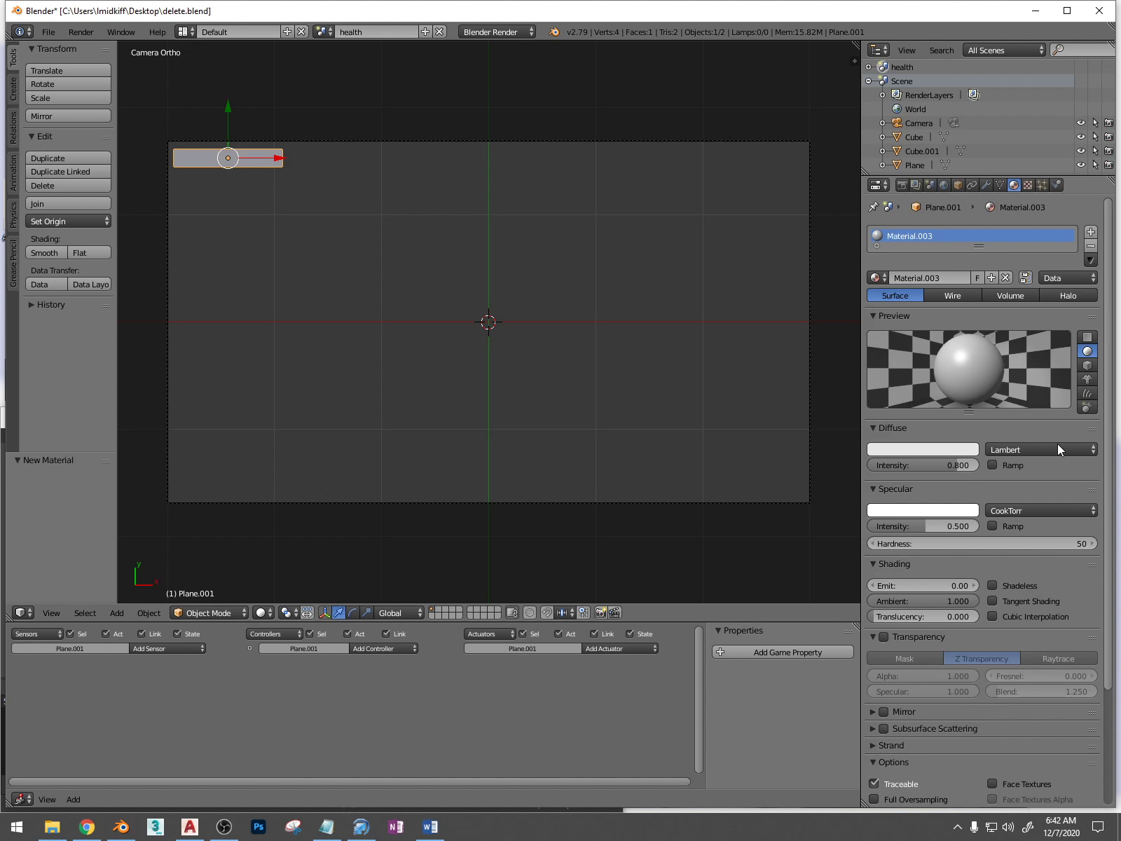
{"action": "left_click", "coordinate": [918, 442]}
{"action": "left_click", "coordinate": [899, 330]}
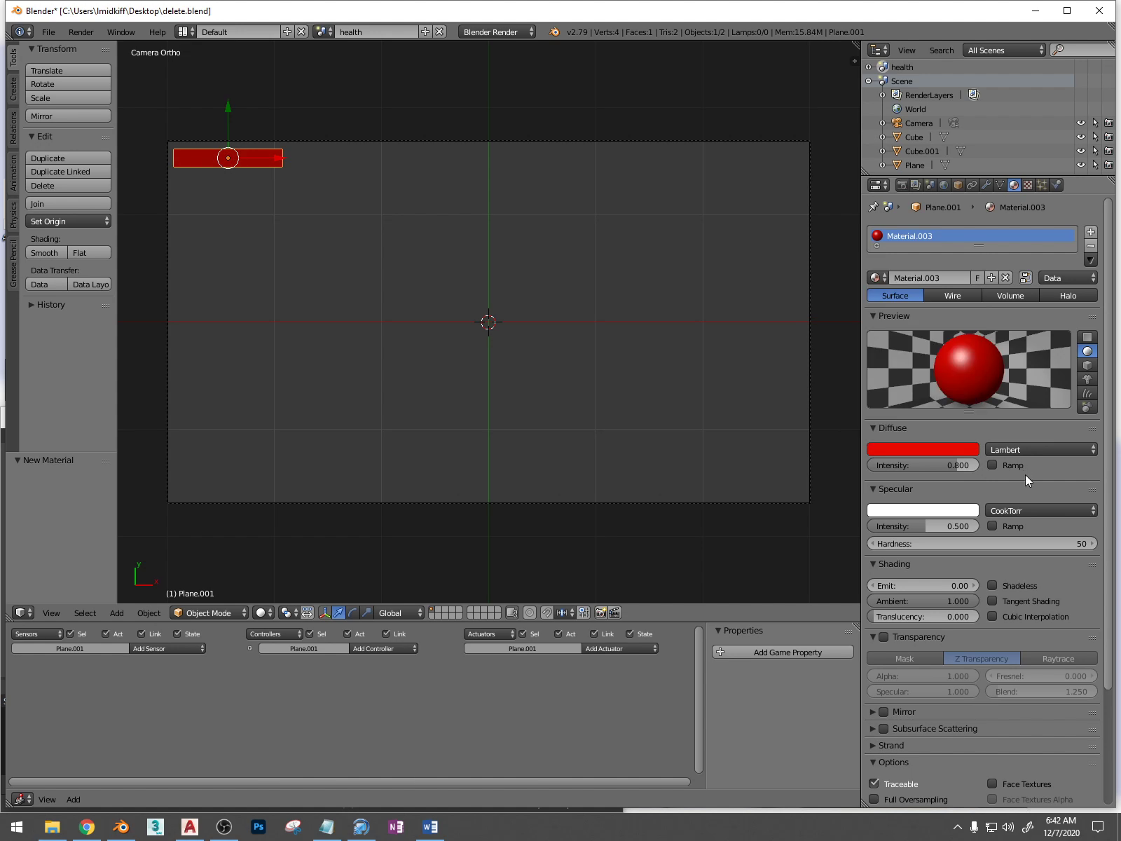
{"action": "left_click", "coordinate": [991, 586]}
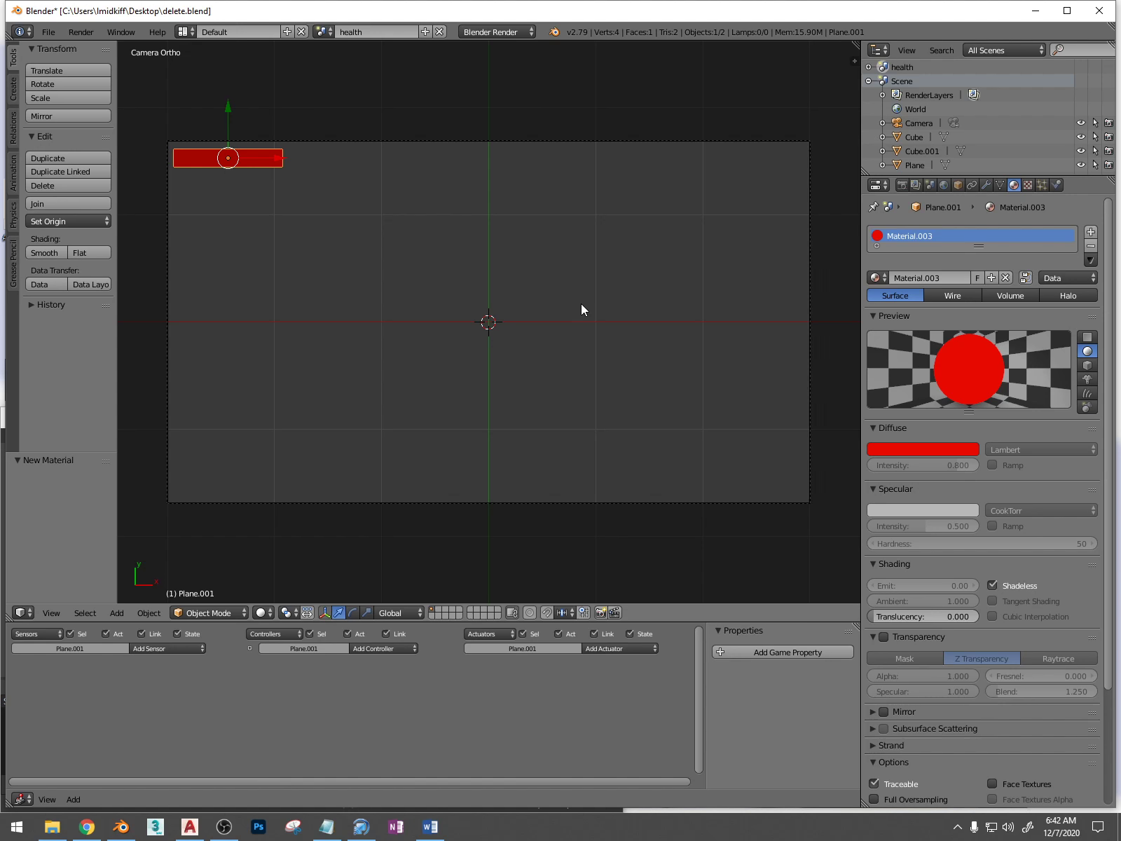
{"action": "key", "text": "ctrl+s"}
{"action": "key", "text": "Return"}
Switch the render engine to Blender Game and test-run the health scene through its camera
{"action": "key", "text": "KP_0"}
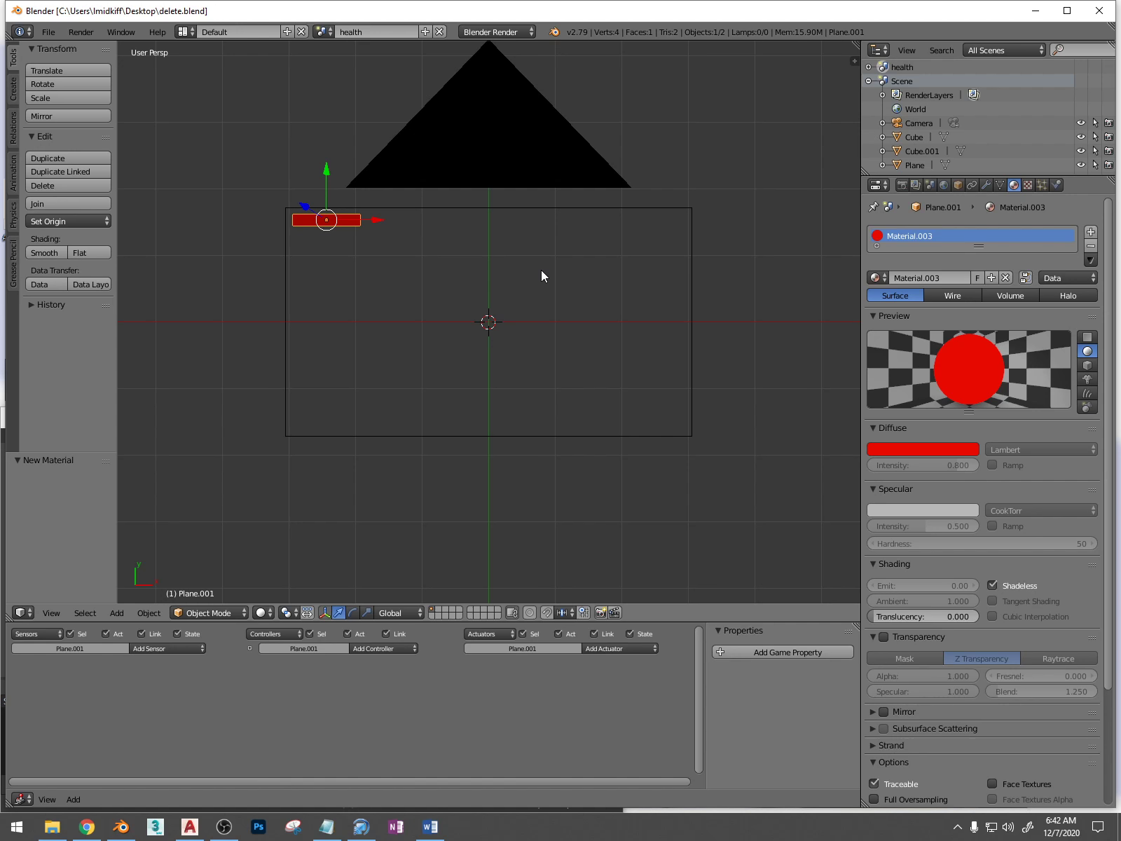
{"action": "key", "text": "KP_0"}
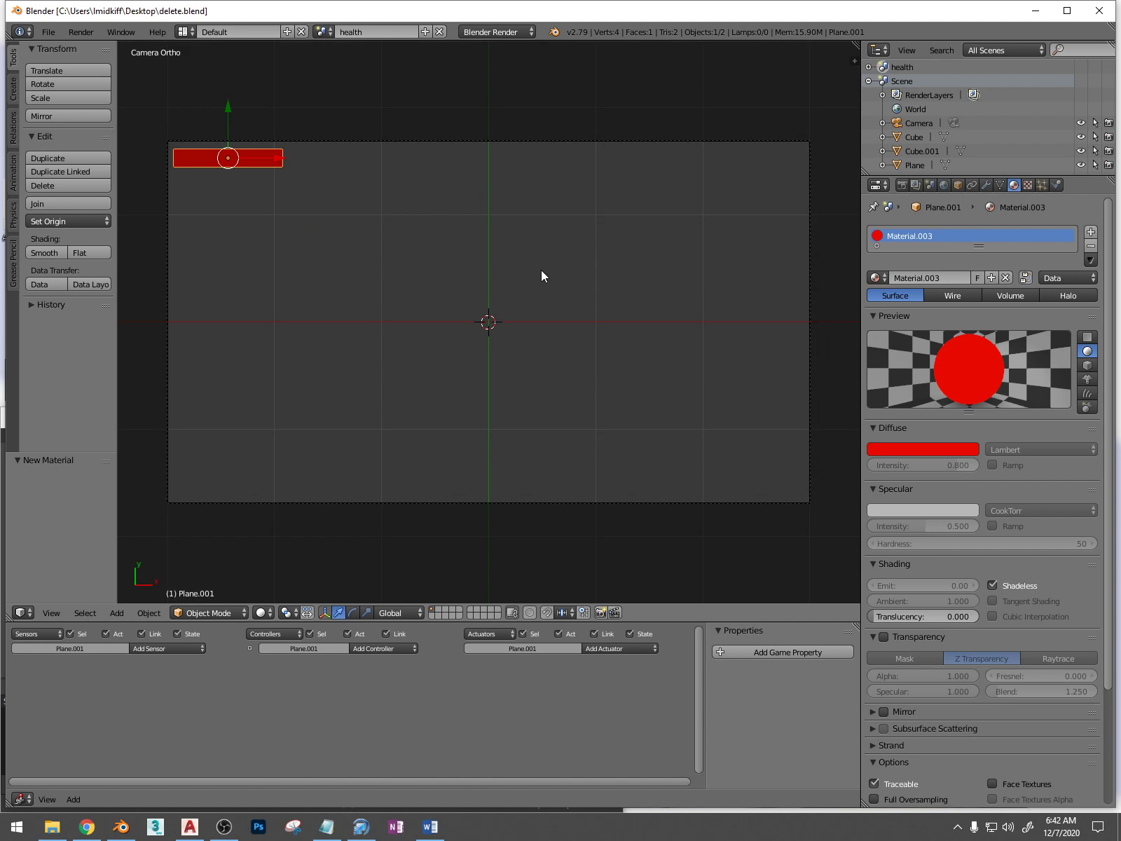
{"action": "left_click", "coordinate": [533, 32]}
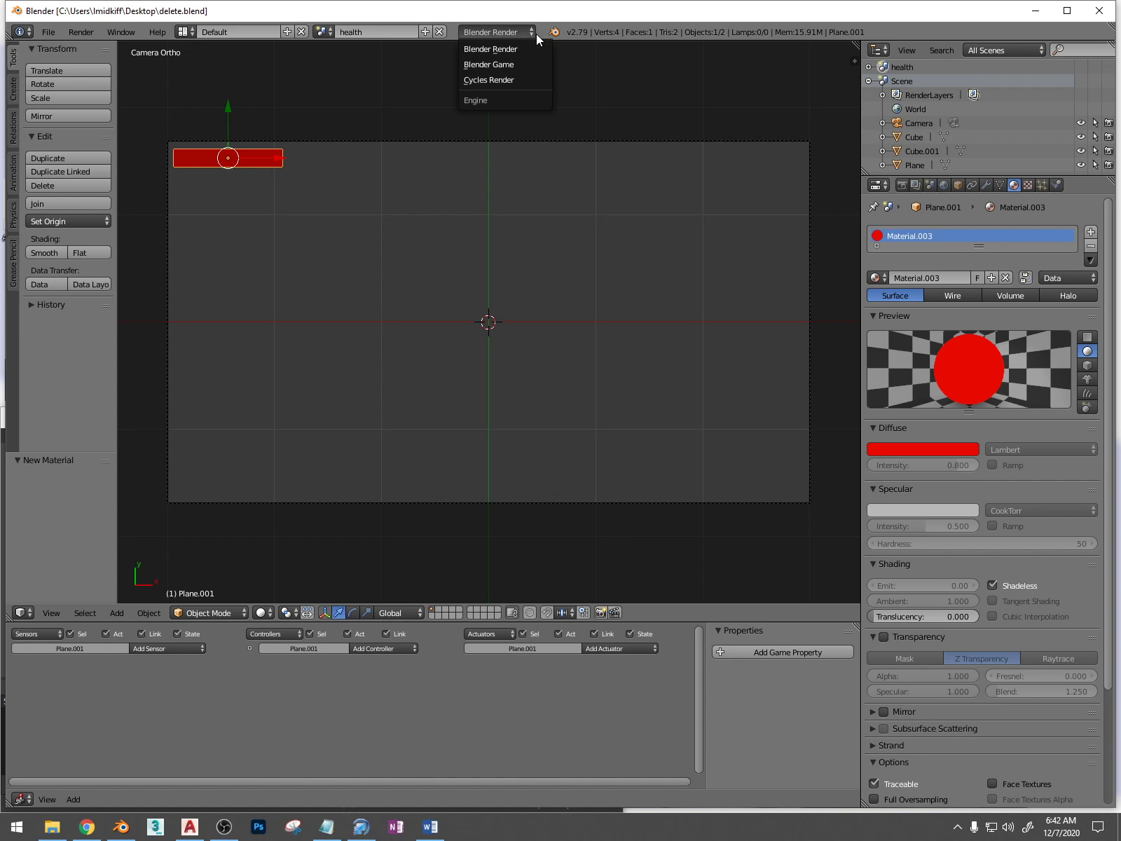
{"action": "left_click", "coordinate": [531, 49]}
{"action": "key", "text": "p"}
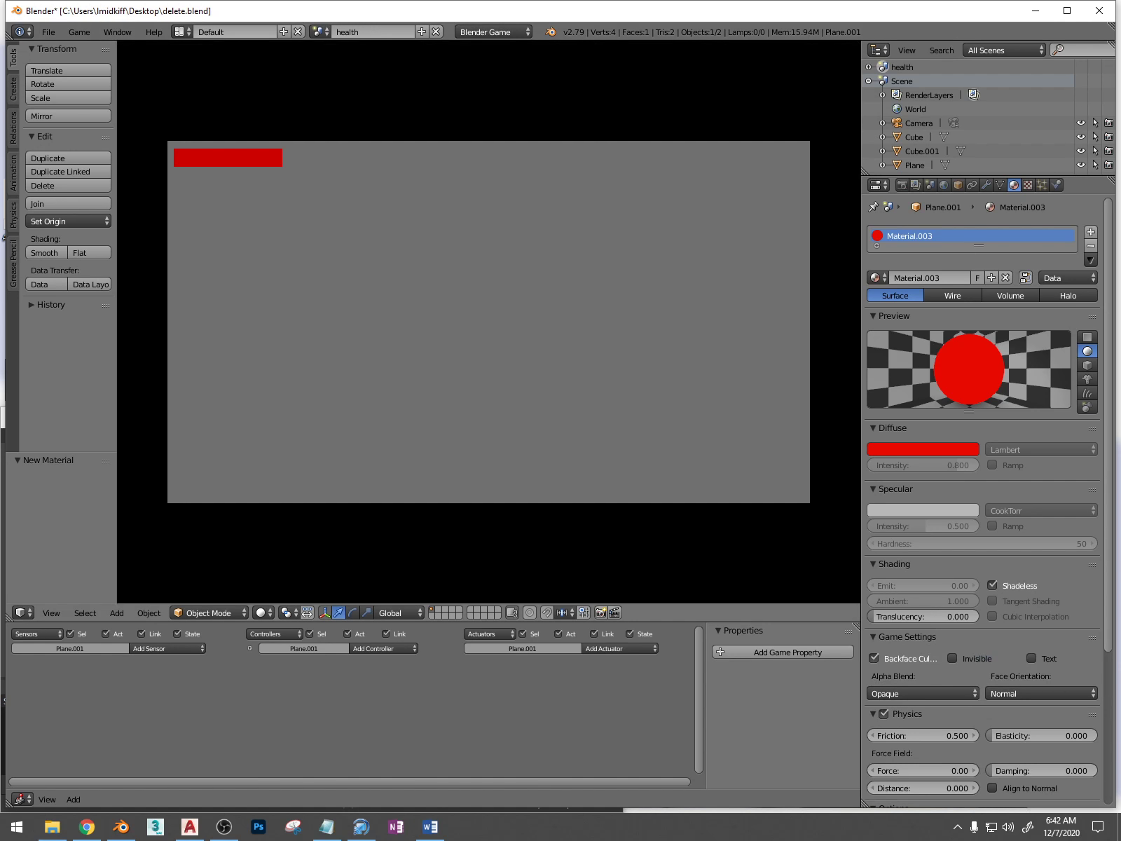
{"action": "key", "text": "Escape"}
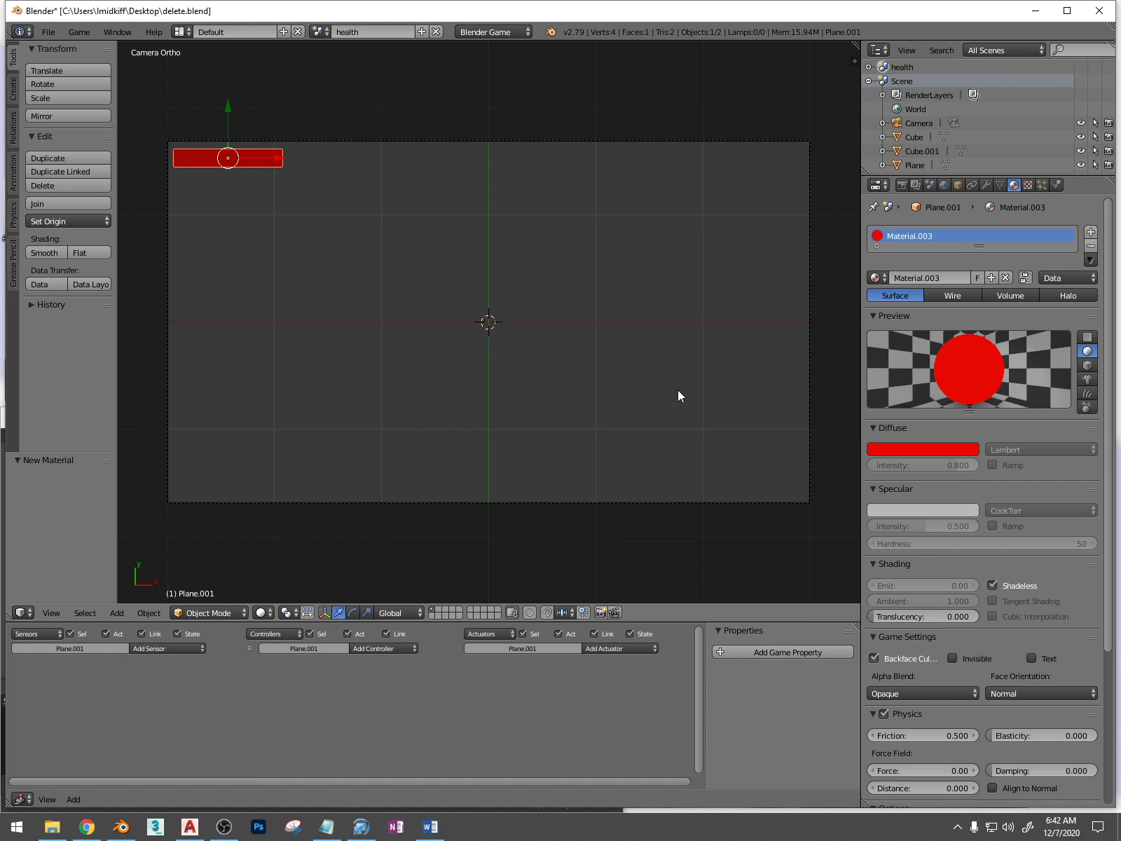
{"action": "middle_click_drag", "start_coordinate": [656, 225], "coordinate": [527, 257]}
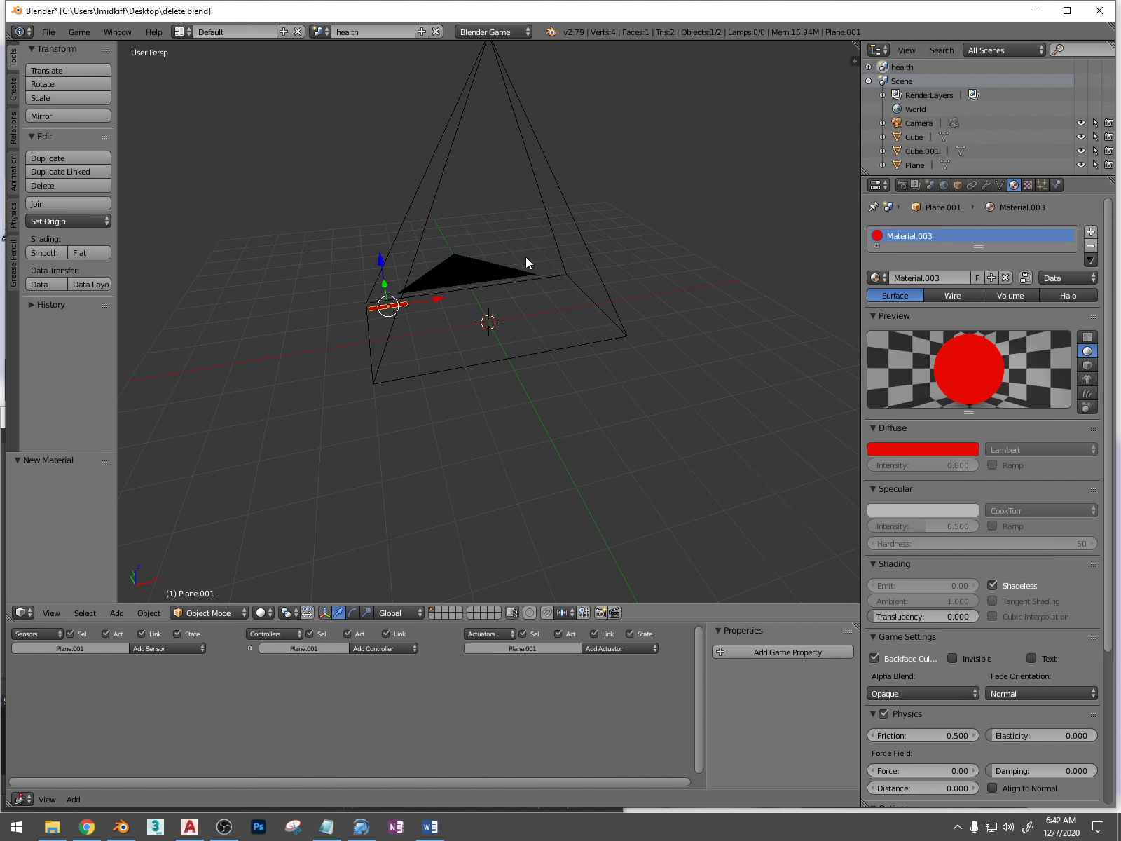
Open city game.blend from the desktopClass folder and show its health scene through the camera
{"action": "left_click", "coordinate": [52, 827]}
{"action": "double_click", "coordinate": [334, 198]}
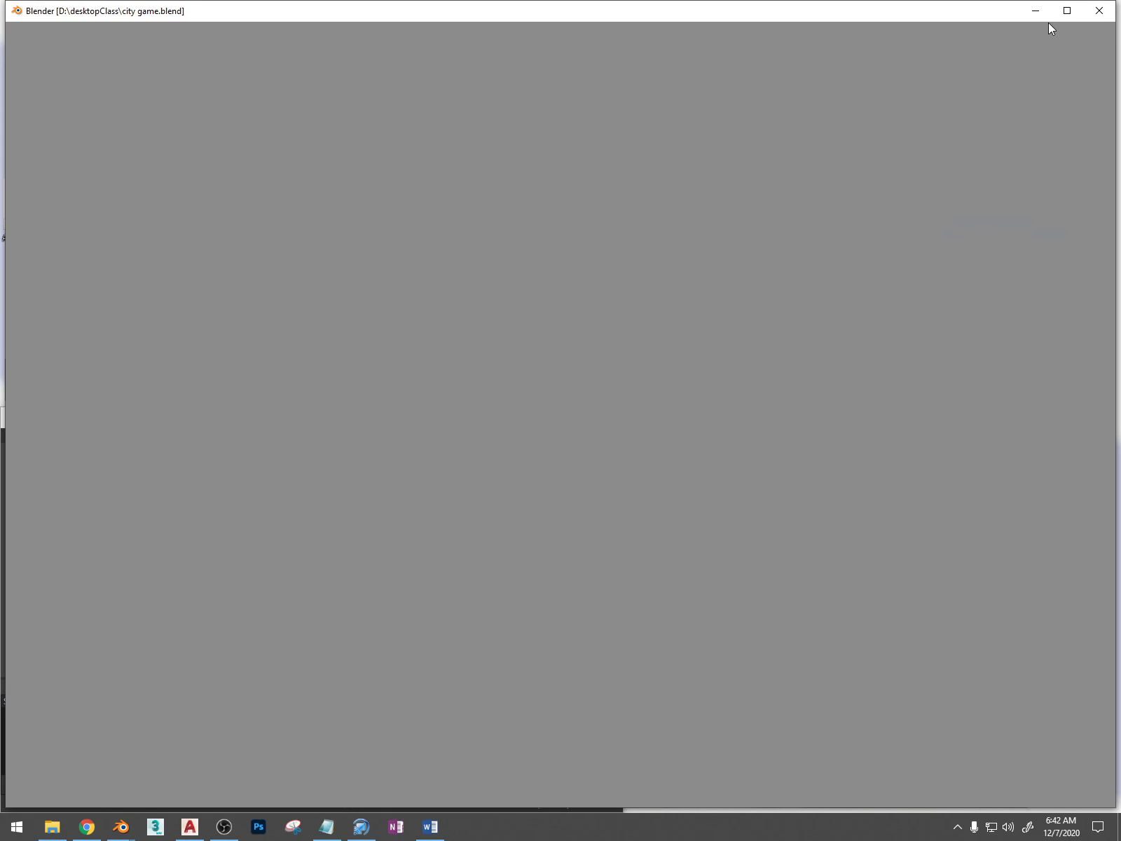
{"action": "scroll", "coordinate": [571, 402], "scroll_direction": "up", "scroll_amount": 2}
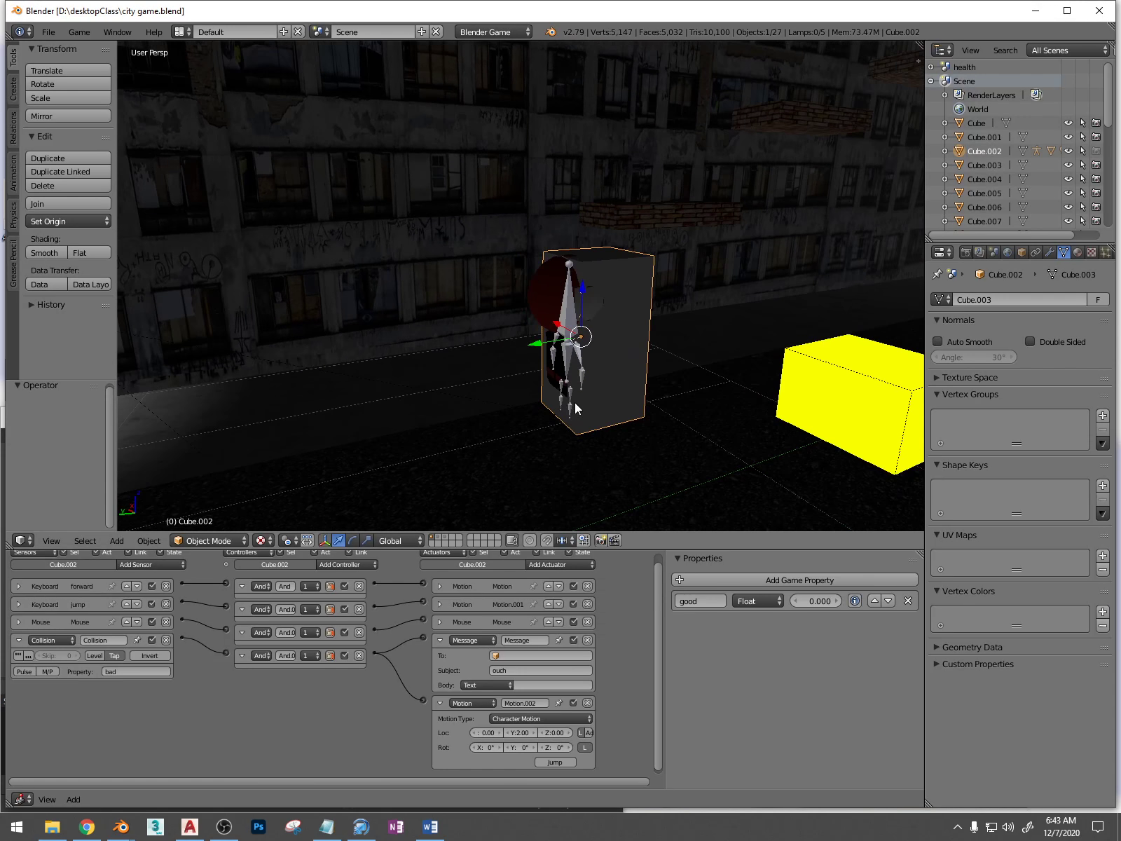
{"action": "left_click", "coordinate": [319, 31]}
{"action": "left_click", "coordinate": [334, 52]}
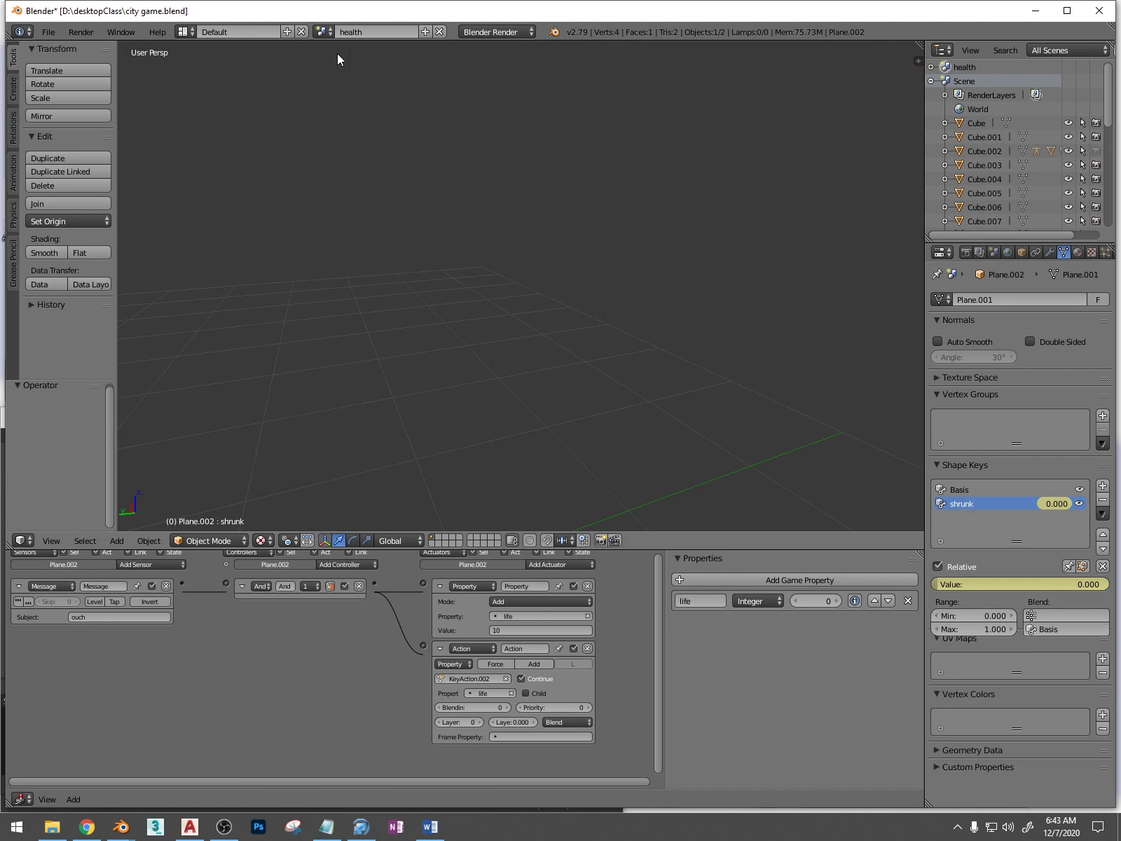
{"action": "key", "text": "KP_0"}
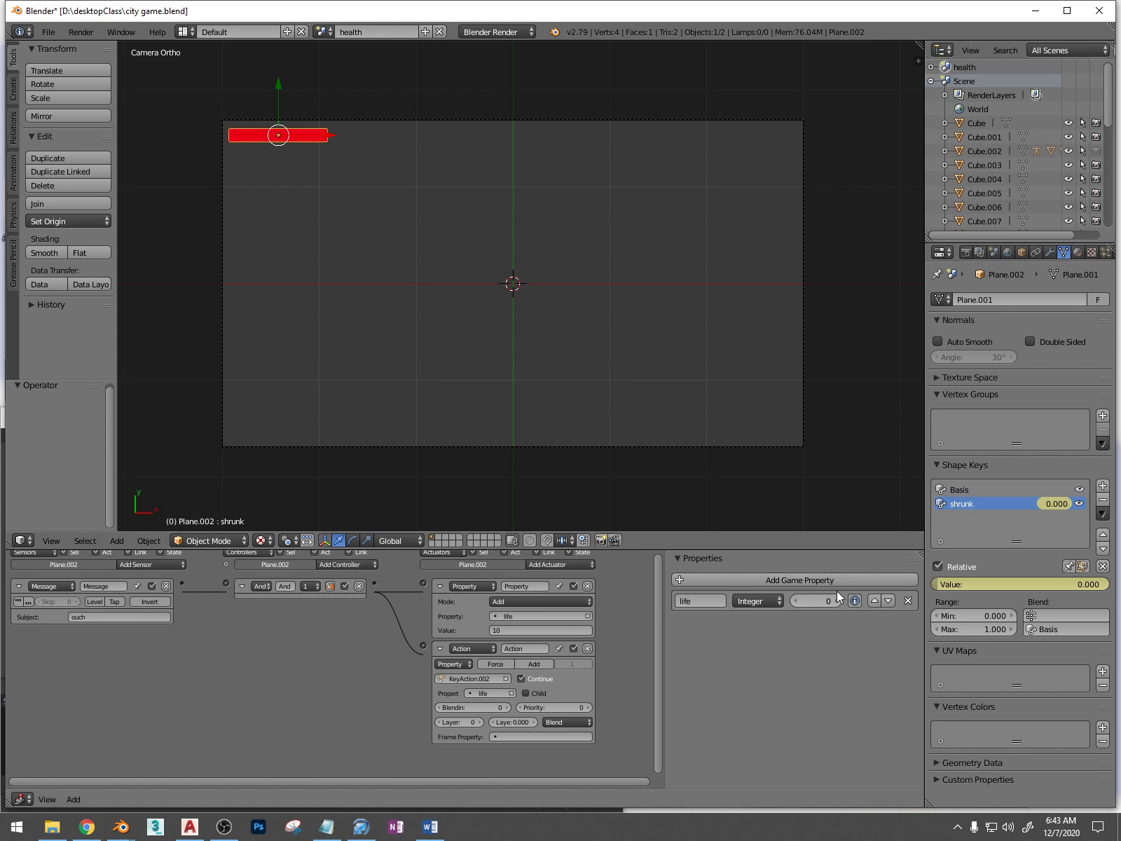
Place the city game.blend and delete.blend windows side by side and view the delete.blend health scene through its camera
{"action": "key", "text": "super+Left"}
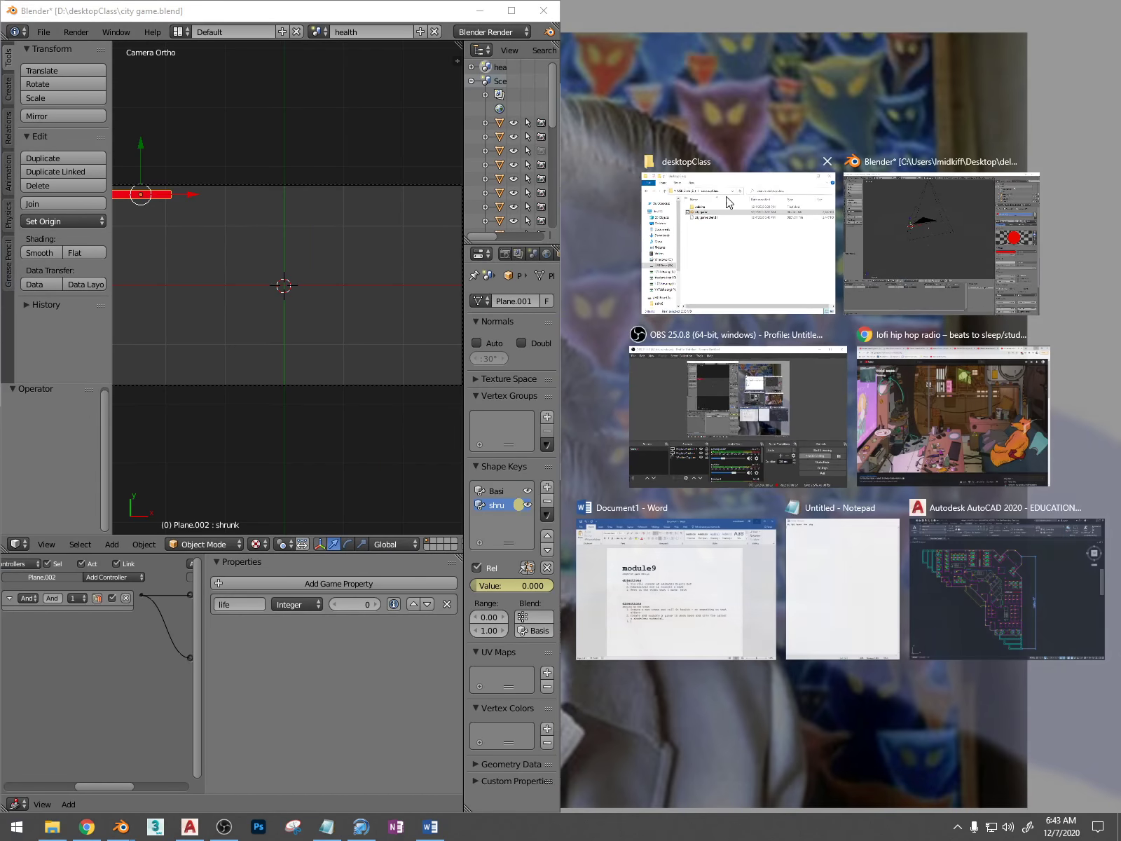
{"action": "left_click", "coordinate": [896, 225]}
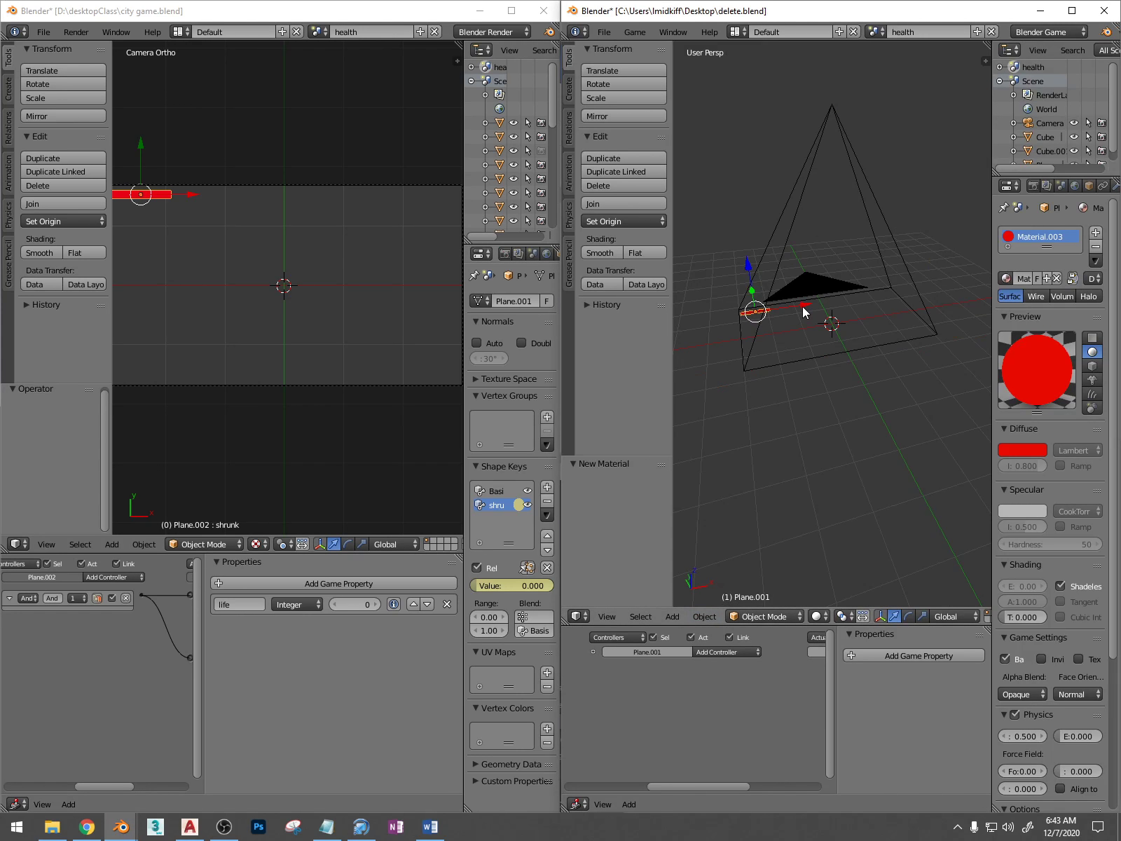
{"action": "key", "text": "KP_0"}
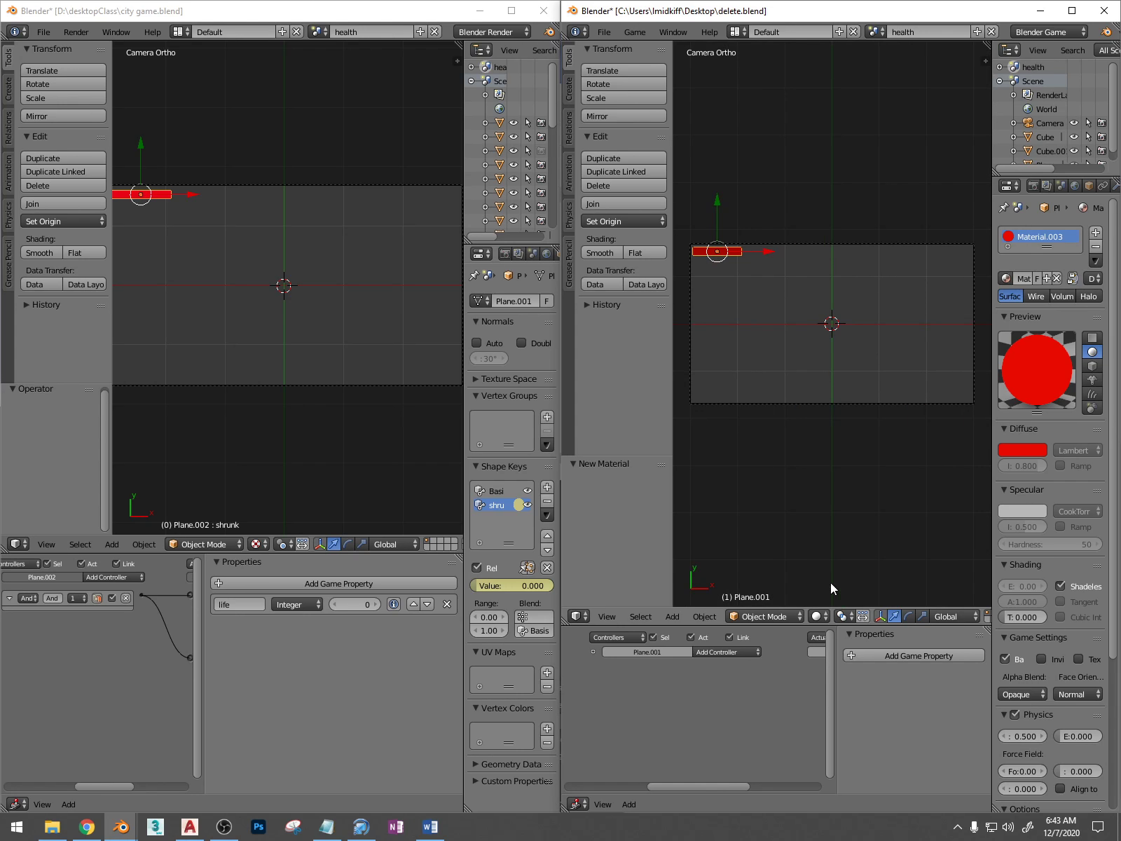
Add an Integer game property named life to the health bar plane in delete.blend
{"action": "left_click", "coordinate": [919, 655]}
{"action": "left_click", "coordinate": [869, 675]}
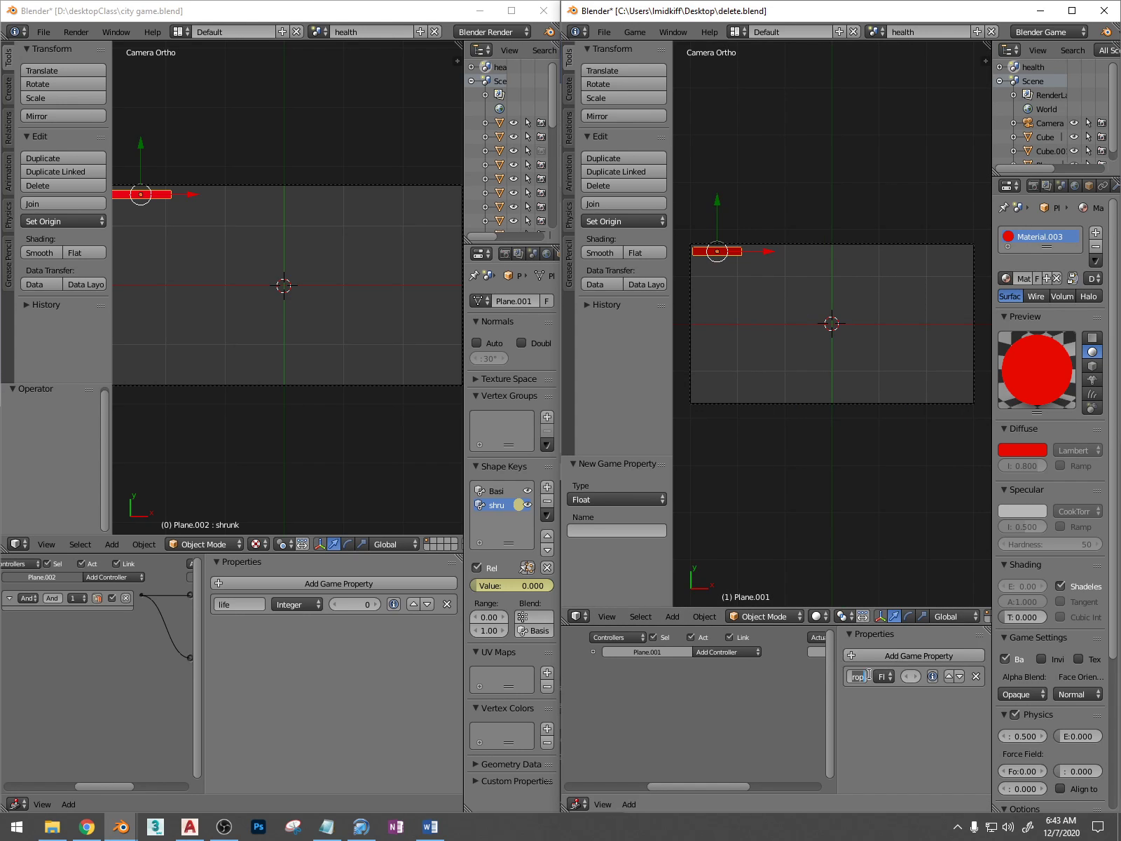
{"action": "type", "text": "life"}
{"action": "left_click_drag", "start_coordinate": [836, 685], "coordinate": [699, 686]}
{"action": "left_click", "coordinate": [812, 673]}
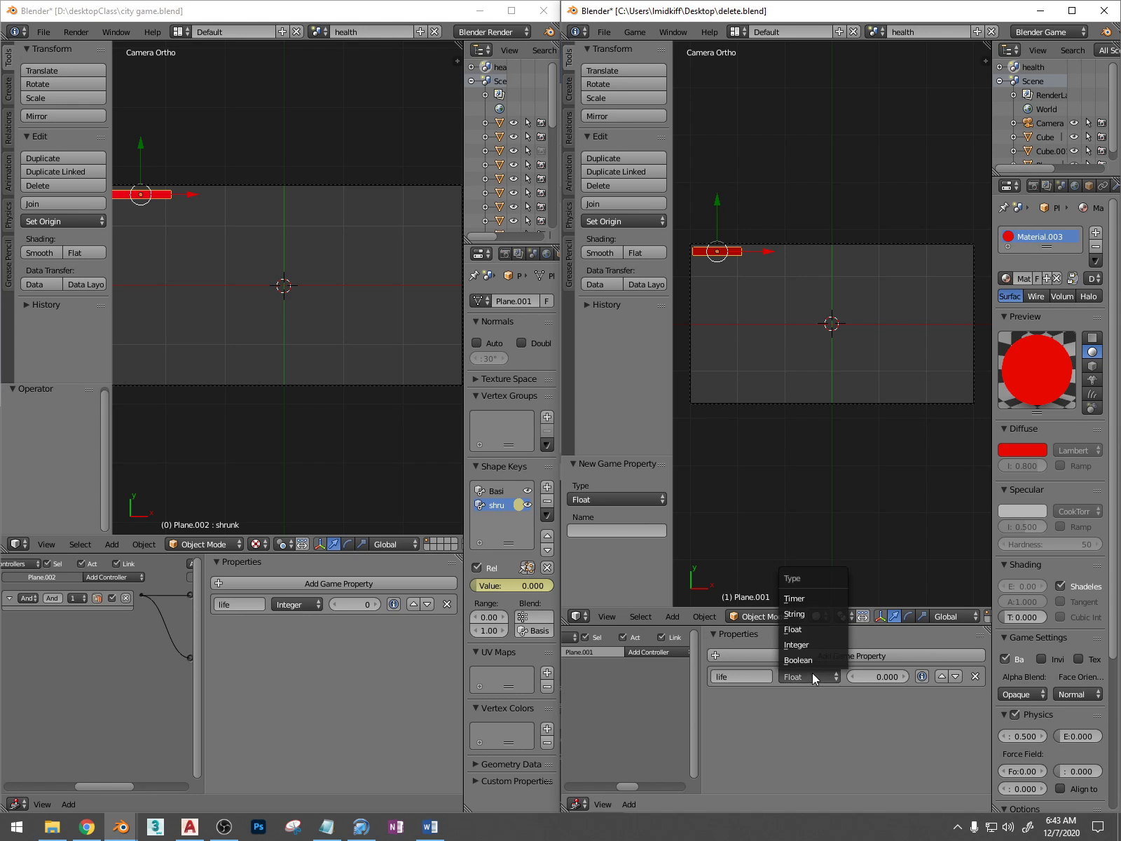
{"action": "left_click", "coordinate": [819, 646]}
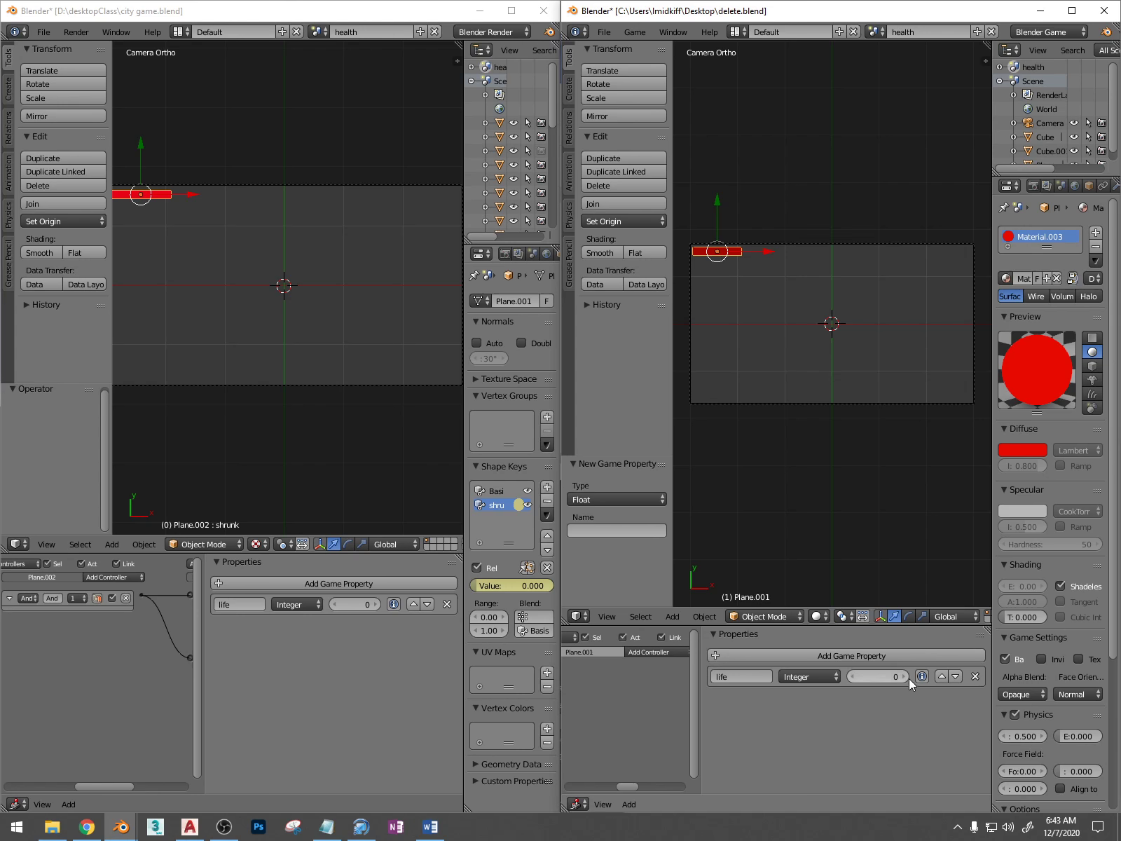
Hide the game properties sidebar in both logic editors and bring the reference file's Message sensor into view
{"action": "key", "text": "n"}
{"action": "scroll", "coordinate": [721, 691], "scroll_direction": "down", "scroll_amount": 2}
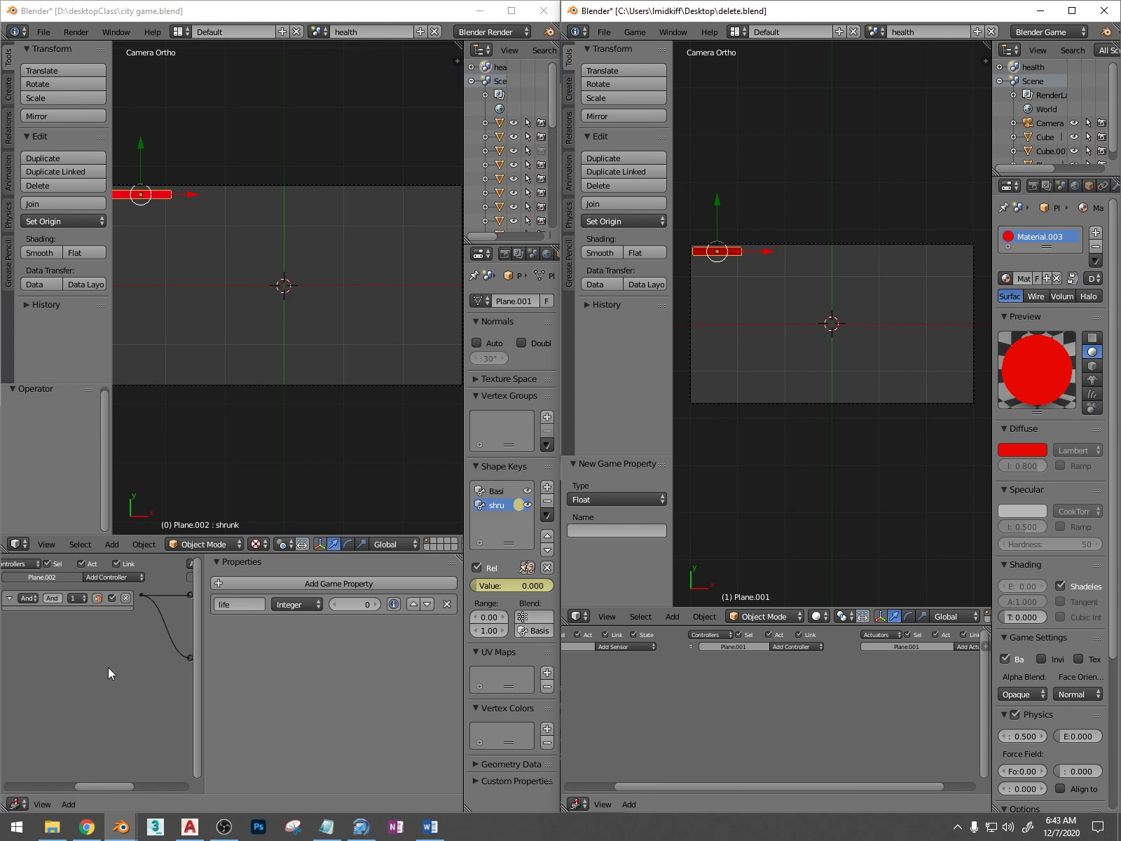
{"action": "key", "text": "n"}
{"action": "key", "text": "n"}
{"action": "left_click", "coordinate": [132, 660]}
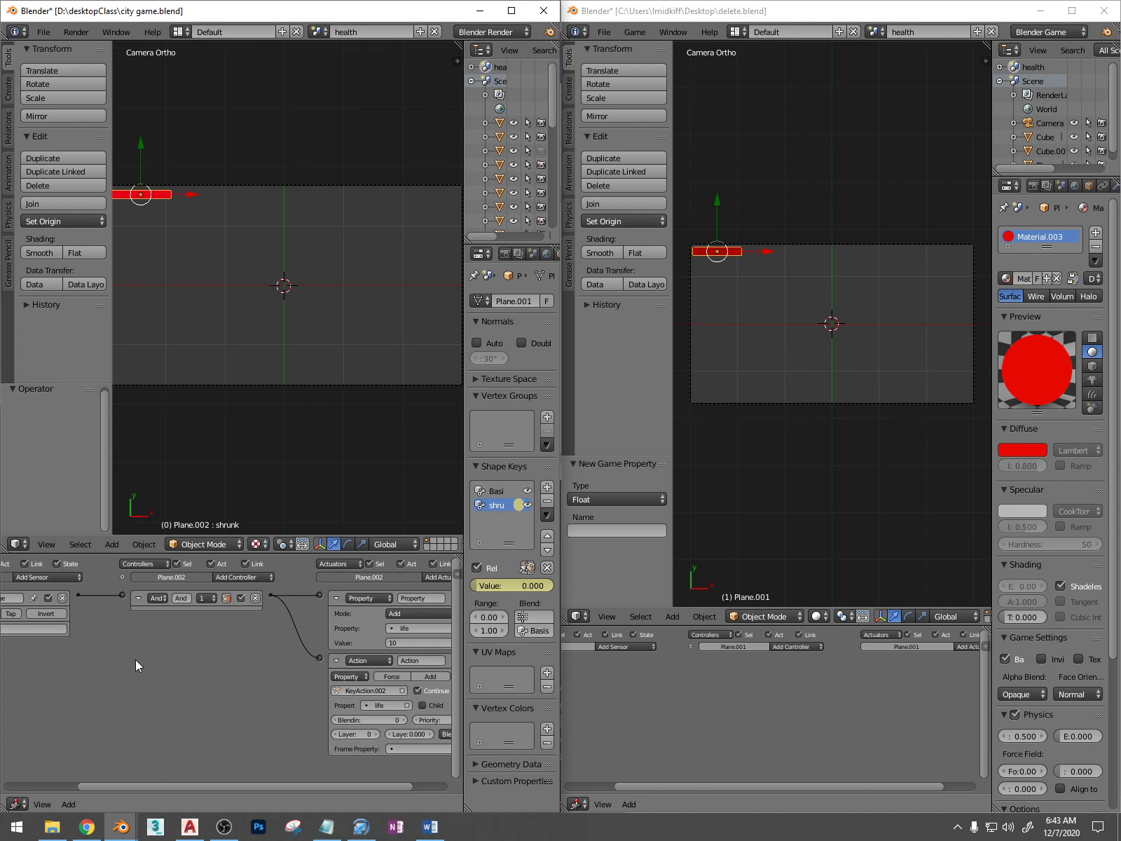
{"action": "key", "text": "n"}
{"action": "middle_click_drag", "start_coordinate": [172, 640], "coordinate": [311, 642]}
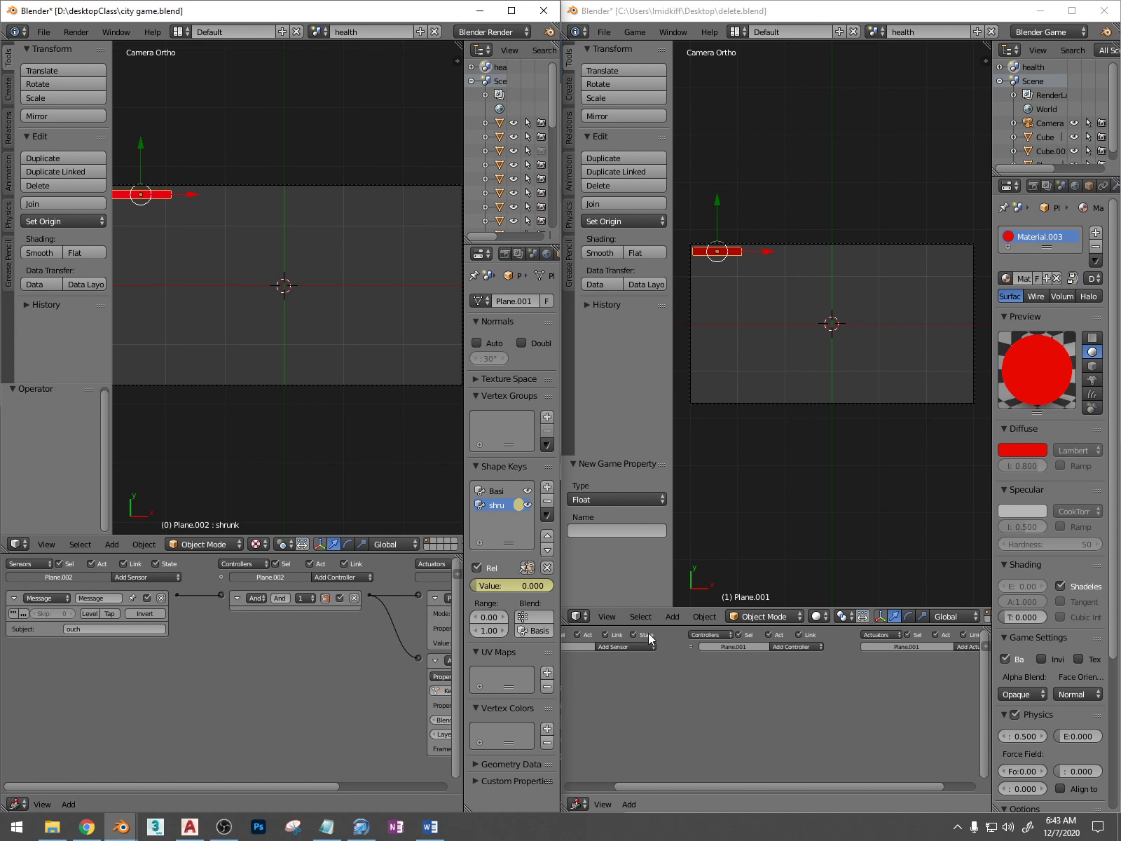
Add a Message sensor with the subject ouch to the health bar plane in delete.blend
{"action": "left_click", "coordinate": [630, 649]}
{"action": "left_click", "coordinate": [630, 646]}
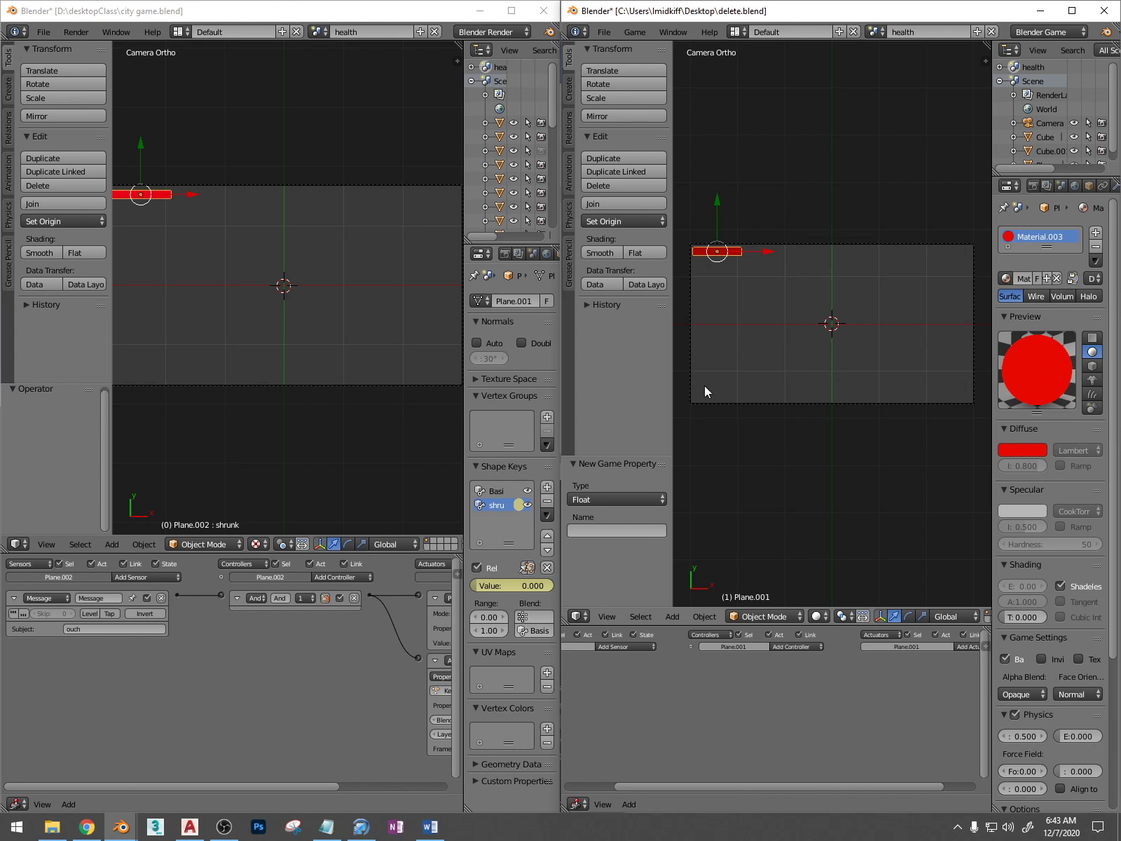
{"action": "left_click", "coordinate": [625, 645]}
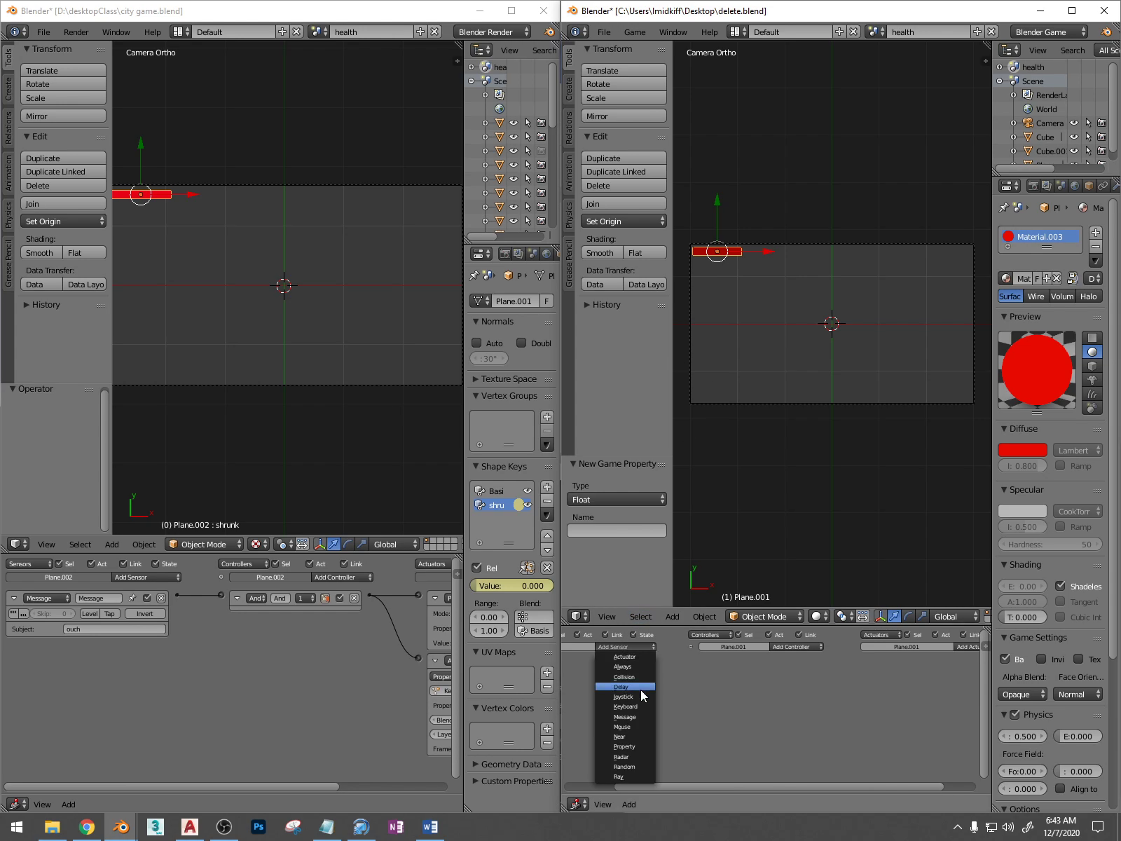
{"action": "left_click", "coordinate": [633, 716]}
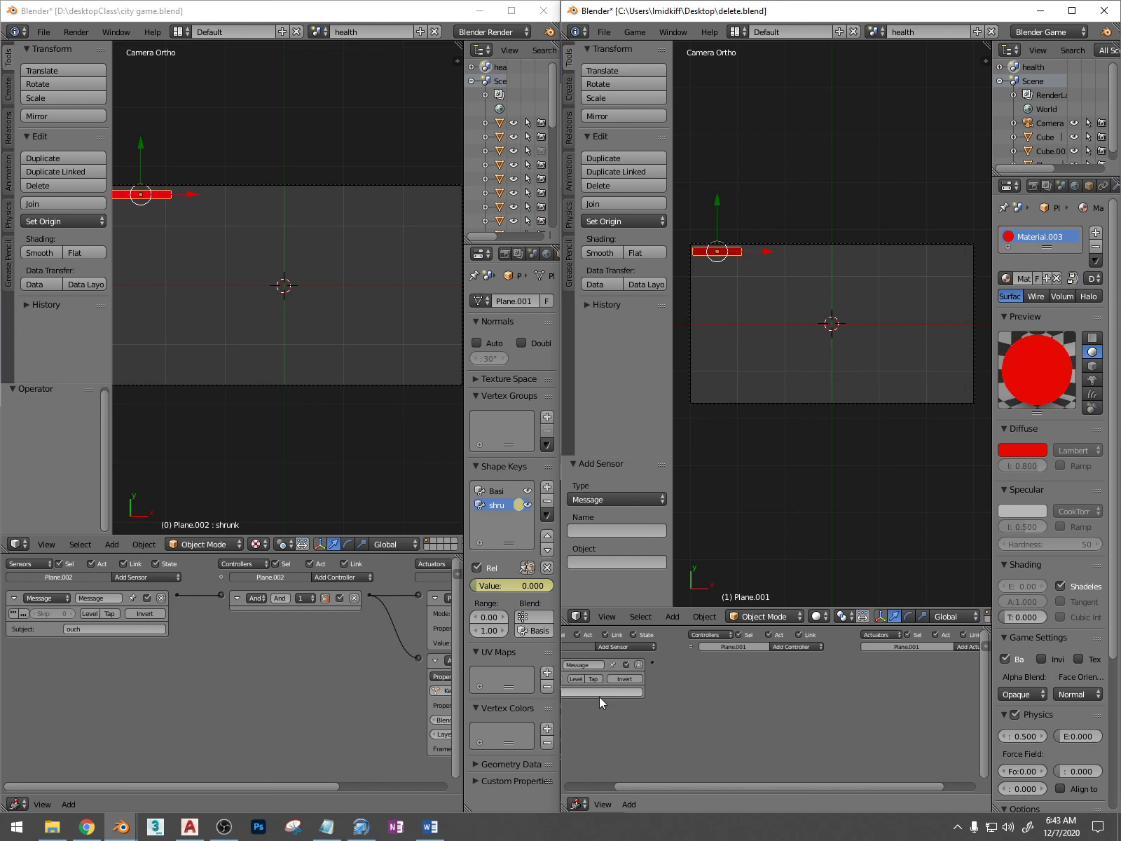
{"action": "middle_click_drag", "start_coordinate": [599, 696], "coordinate": [654, 697]}
{"action": "left_click", "coordinate": [664, 692]}
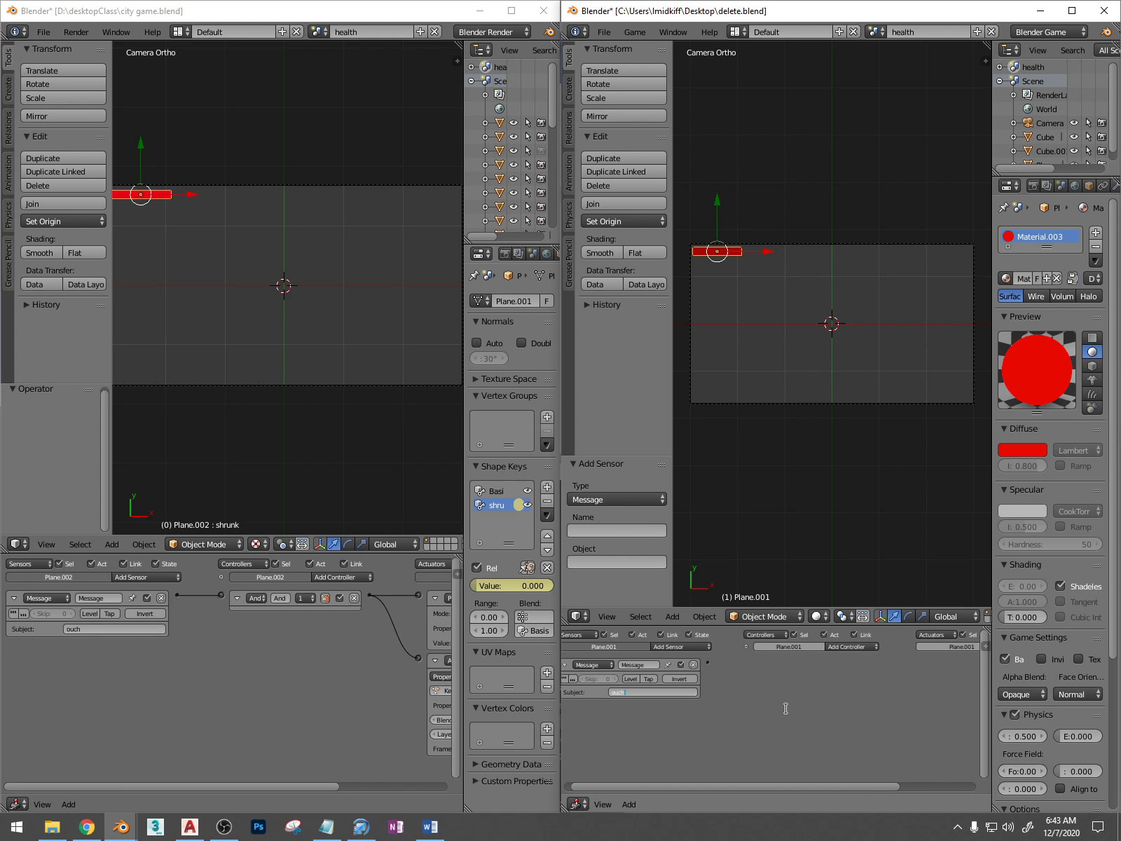
Add a Property actuator to the health bar plane and link it to the Message sensor through an And controller
{"action": "middle_click_drag", "start_coordinate": [357, 675], "coordinate": [225, 688]}
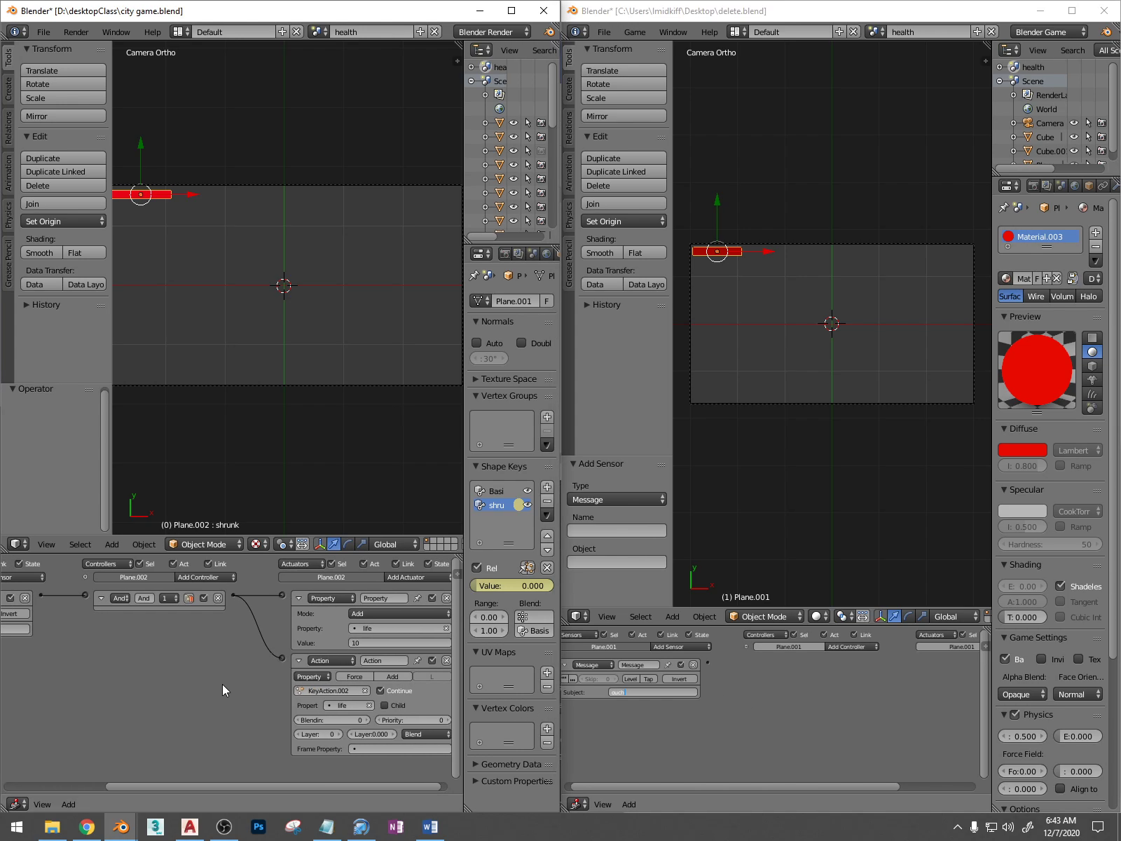
{"action": "left_click", "coordinate": [933, 785]}
{"action": "left_click", "coordinate": [943, 646]}
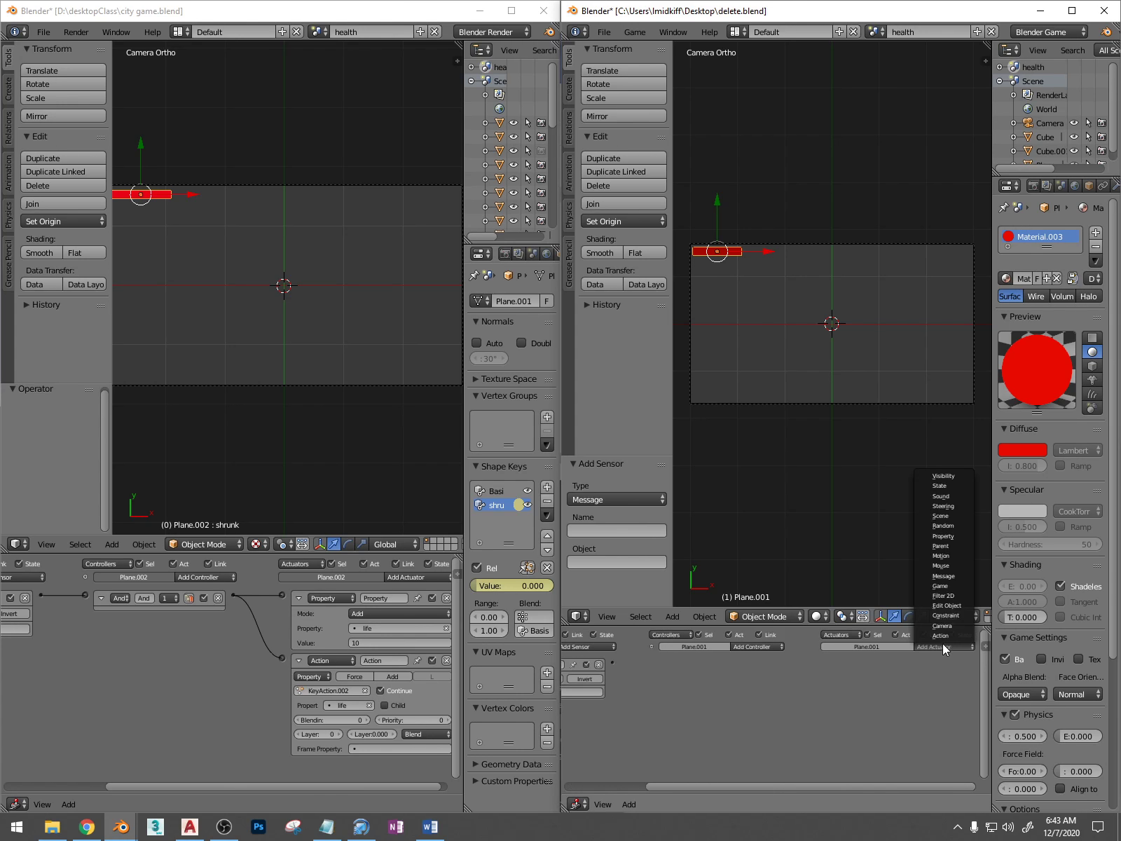
{"action": "left_click", "coordinate": [959, 537]}
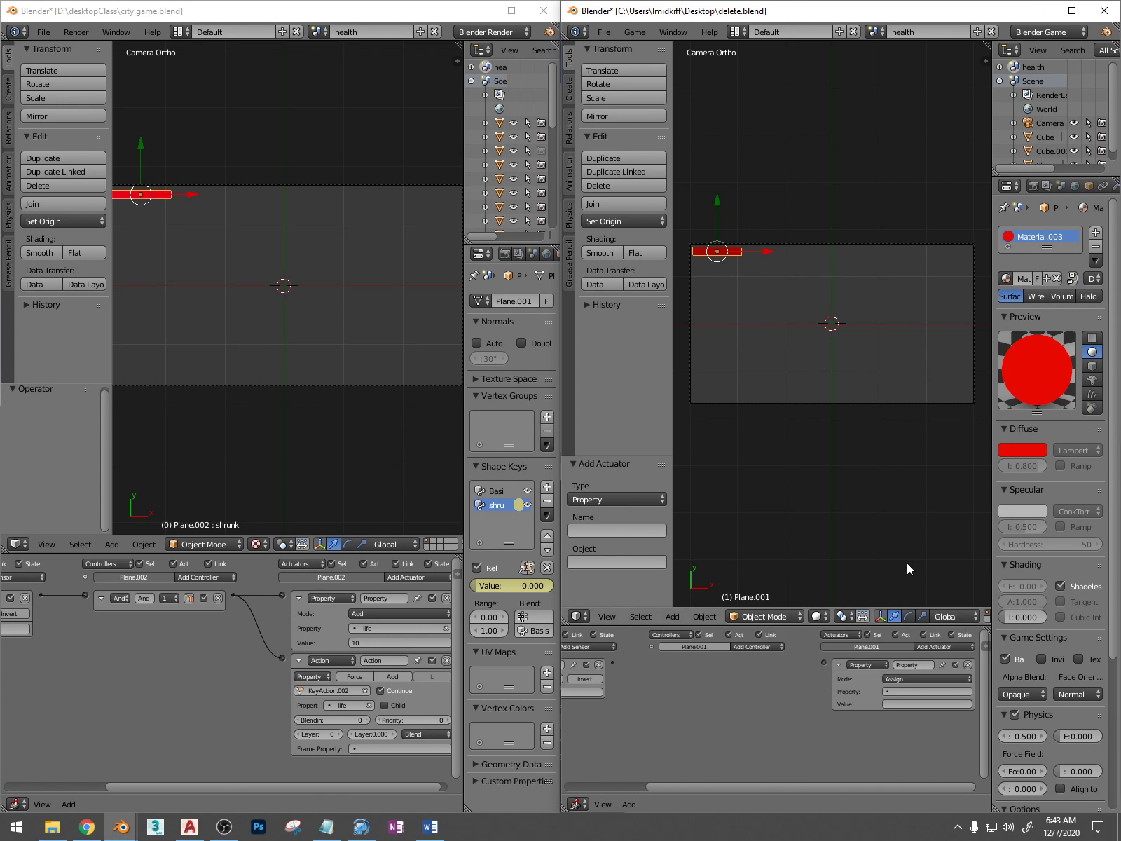
{"action": "left_click_drag", "start_coordinate": [620, 659], "coordinate": [825, 664]}
Set the new Property actuator to target the life property with a value of 10
{"action": "left_click", "coordinate": [907, 692]}
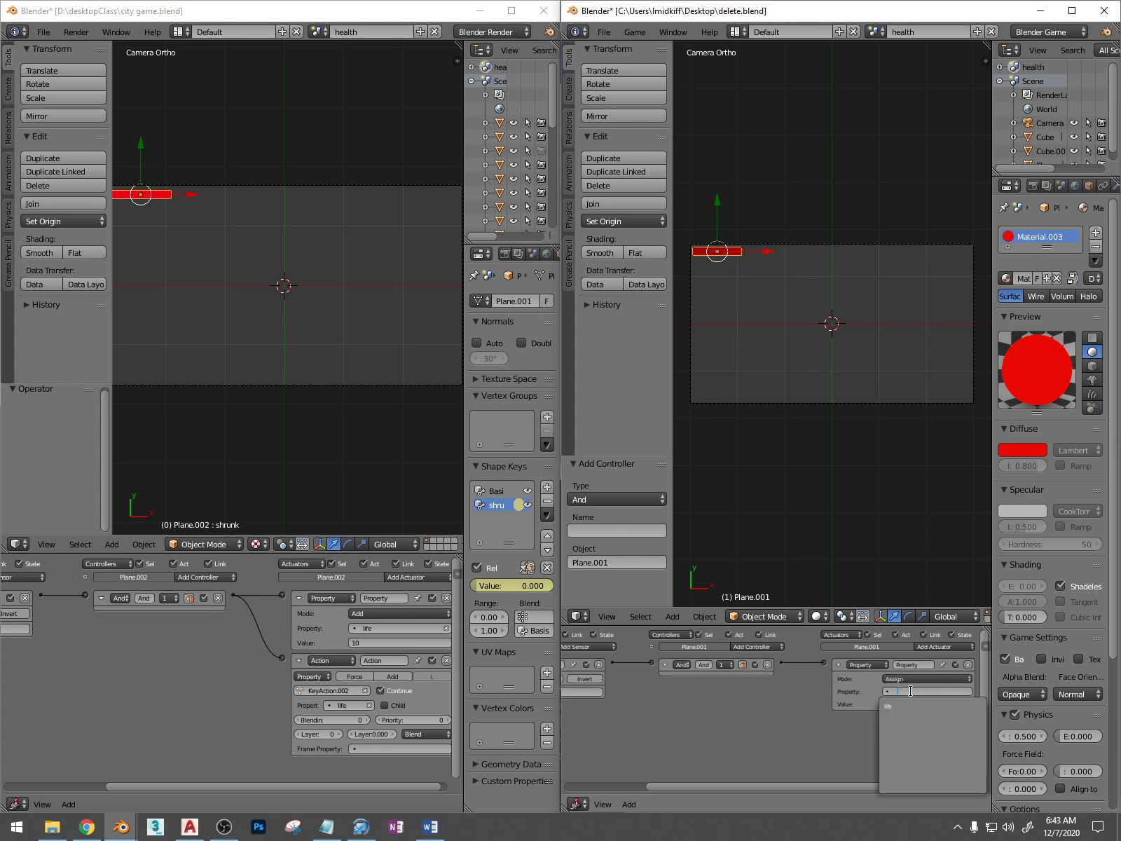
{"action": "left_click", "coordinate": [905, 705]}
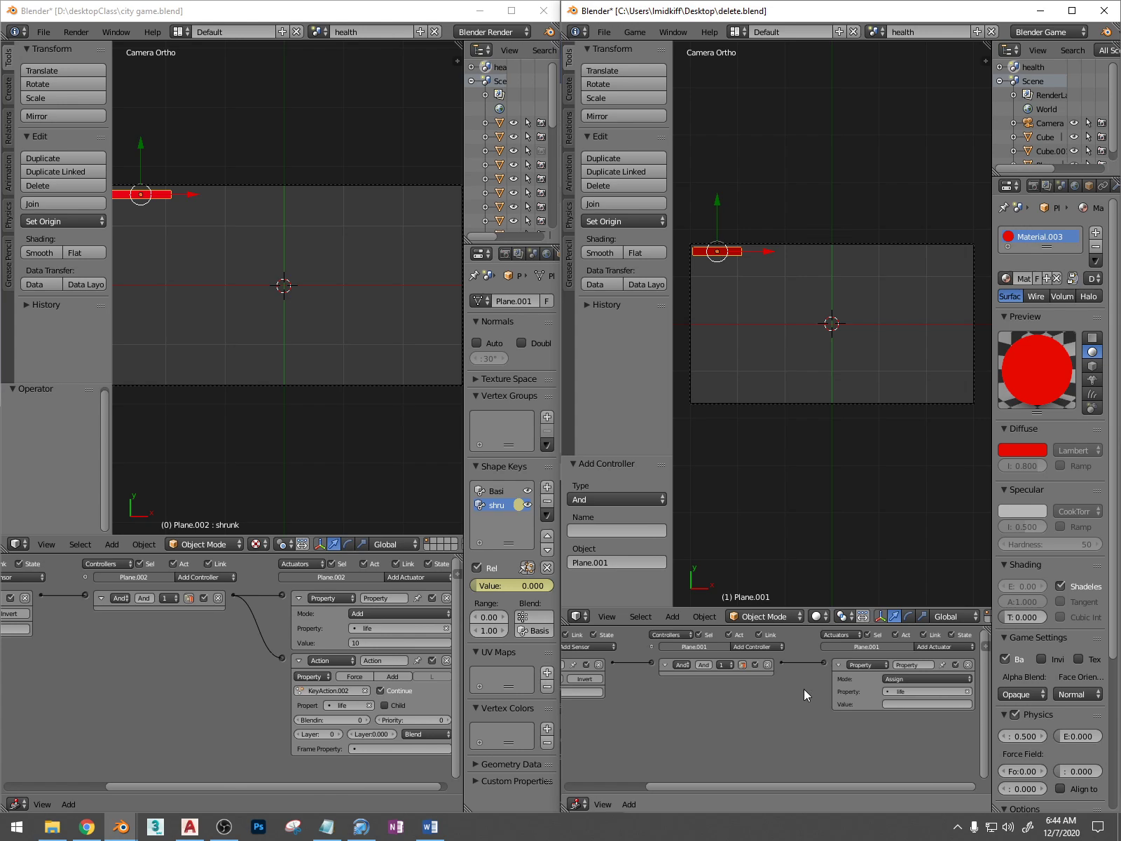
{"action": "left_click", "coordinate": [902, 703]}
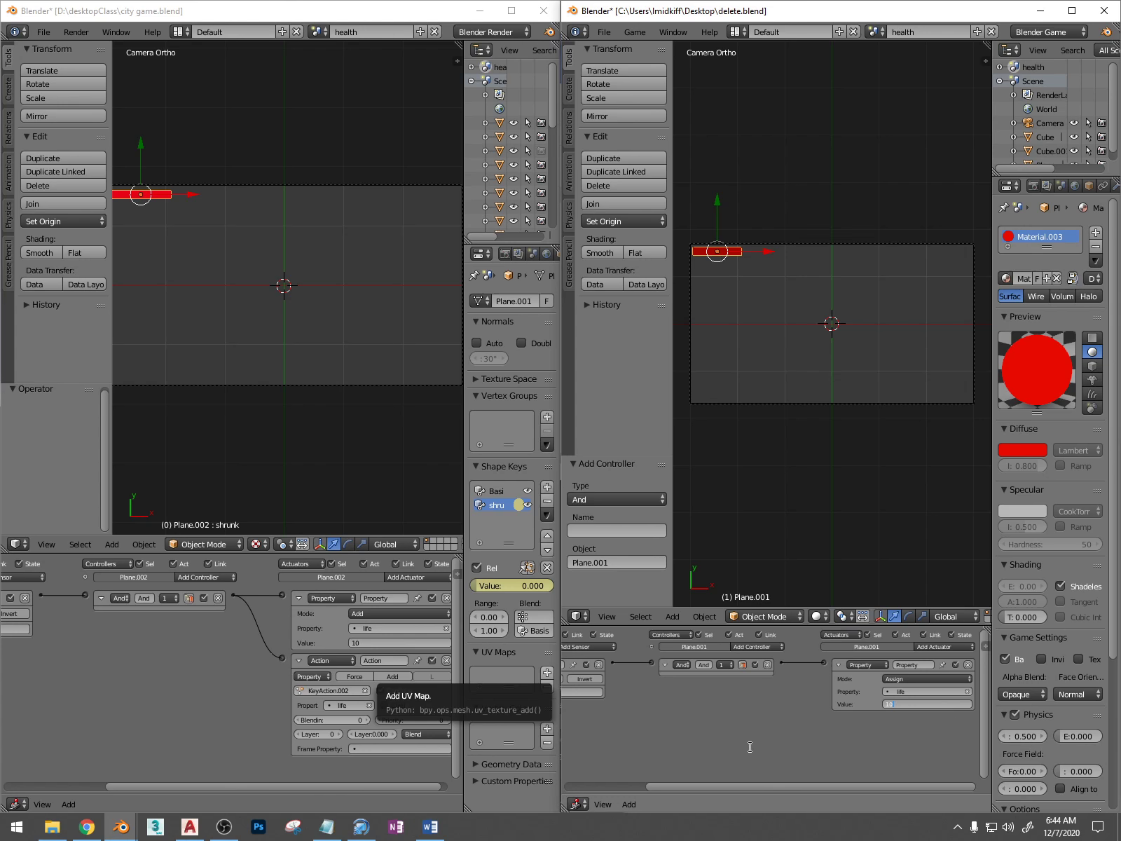
{"action": "left_click", "coordinate": [632, 788]}
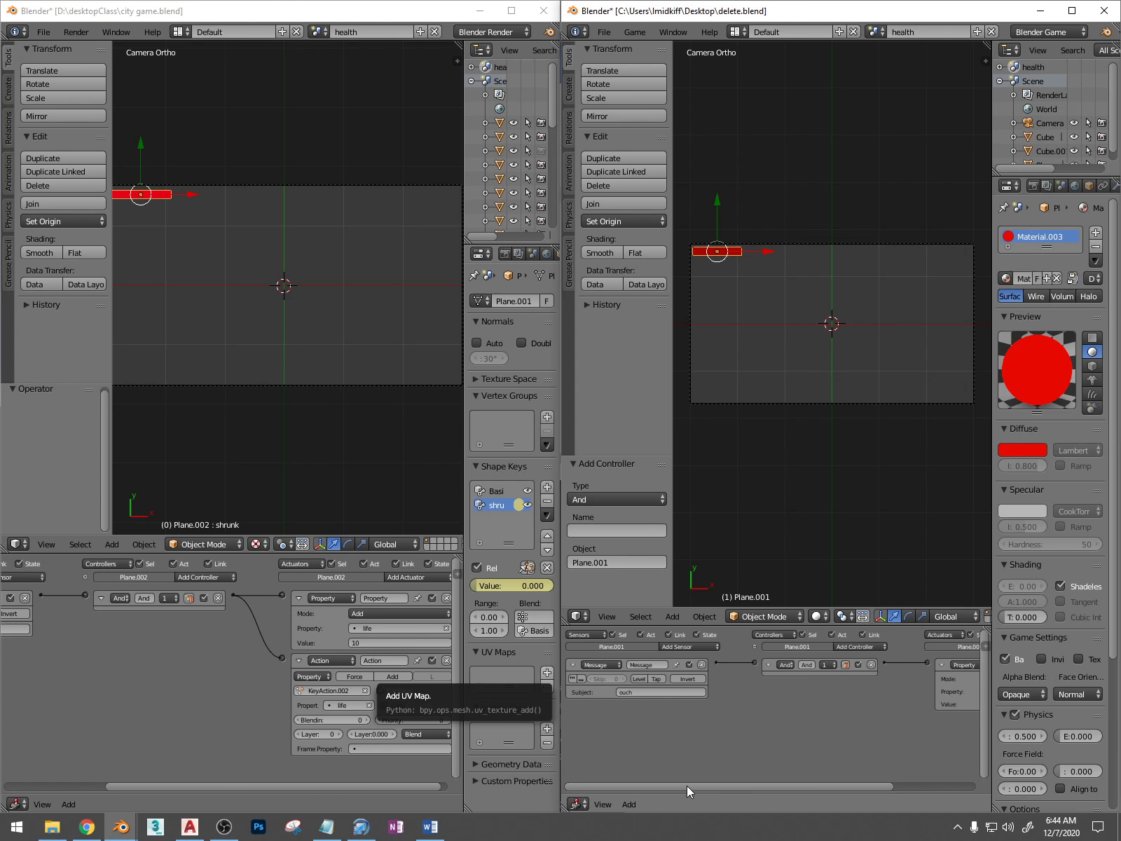
{"action": "left_click_drag", "start_coordinate": [686, 786], "coordinate": [781, 786]}
Add an Action actuator to the health bar plane in delete.blend and link it to the existing And controller
{"action": "middle_click_drag", "start_coordinate": [302, 639], "coordinate": [268, 630]}
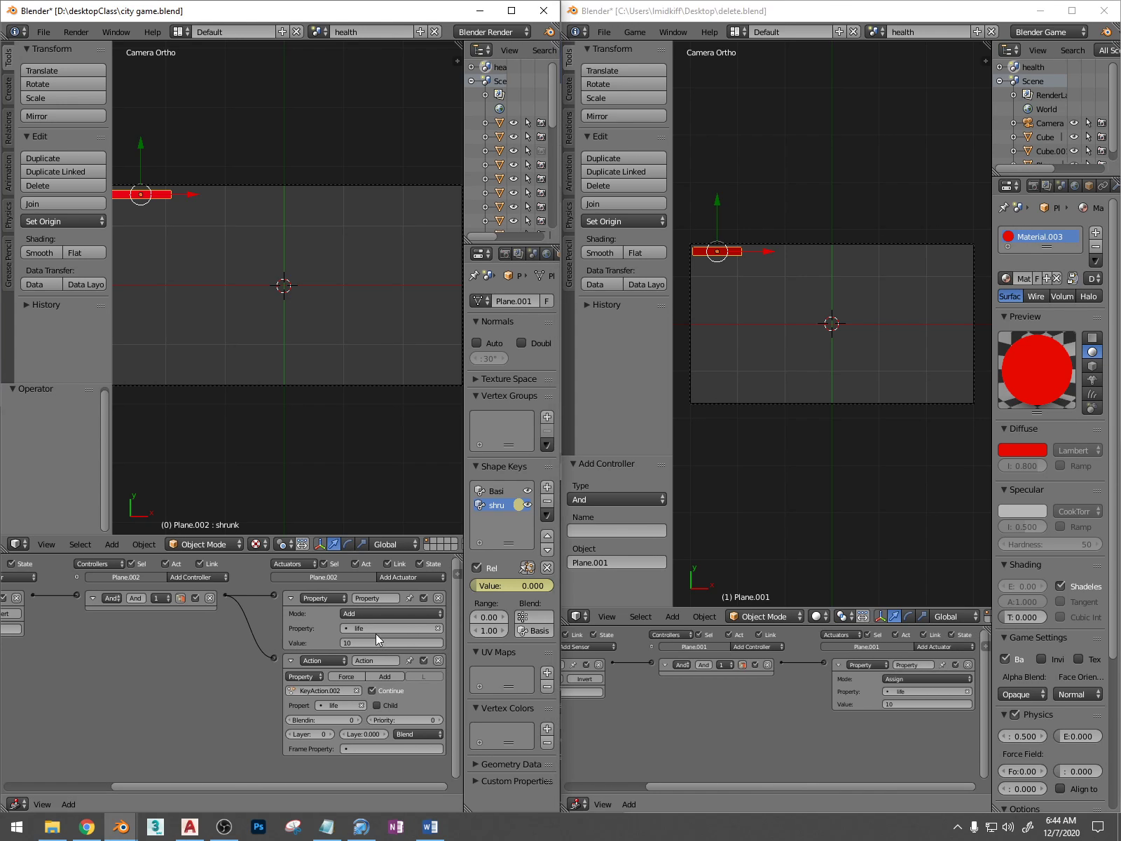
{"action": "left_click", "coordinate": [942, 647]}
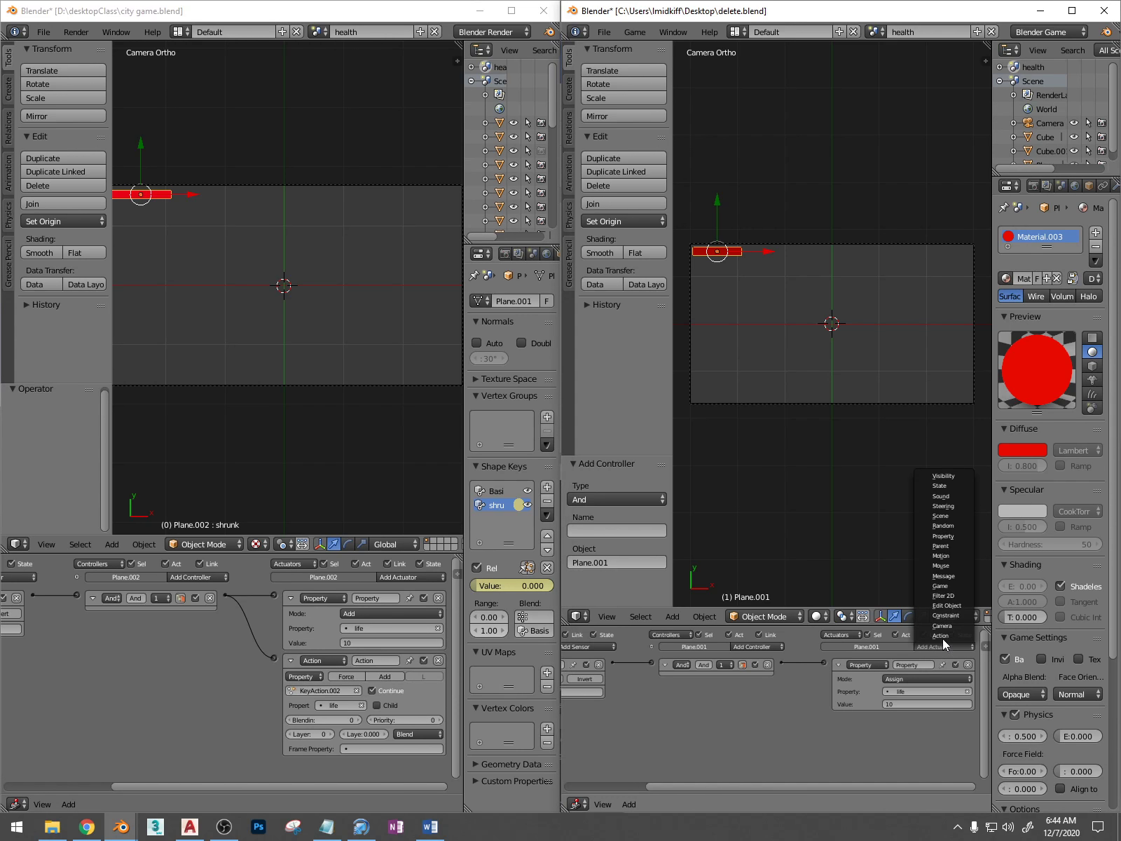
{"action": "left_click", "coordinate": [941, 635]}
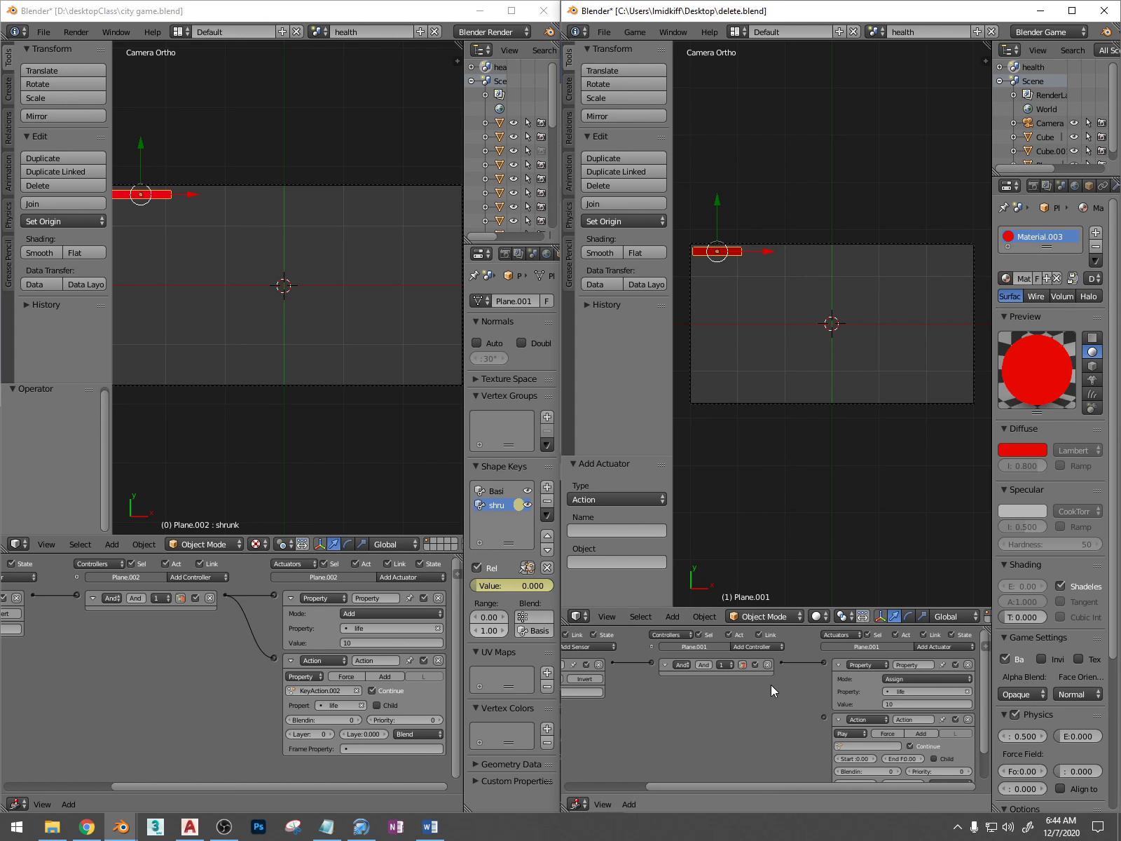
{"action": "left_click_drag", "start_coordinate": [814, 715], "coordinate": [821, 717]}
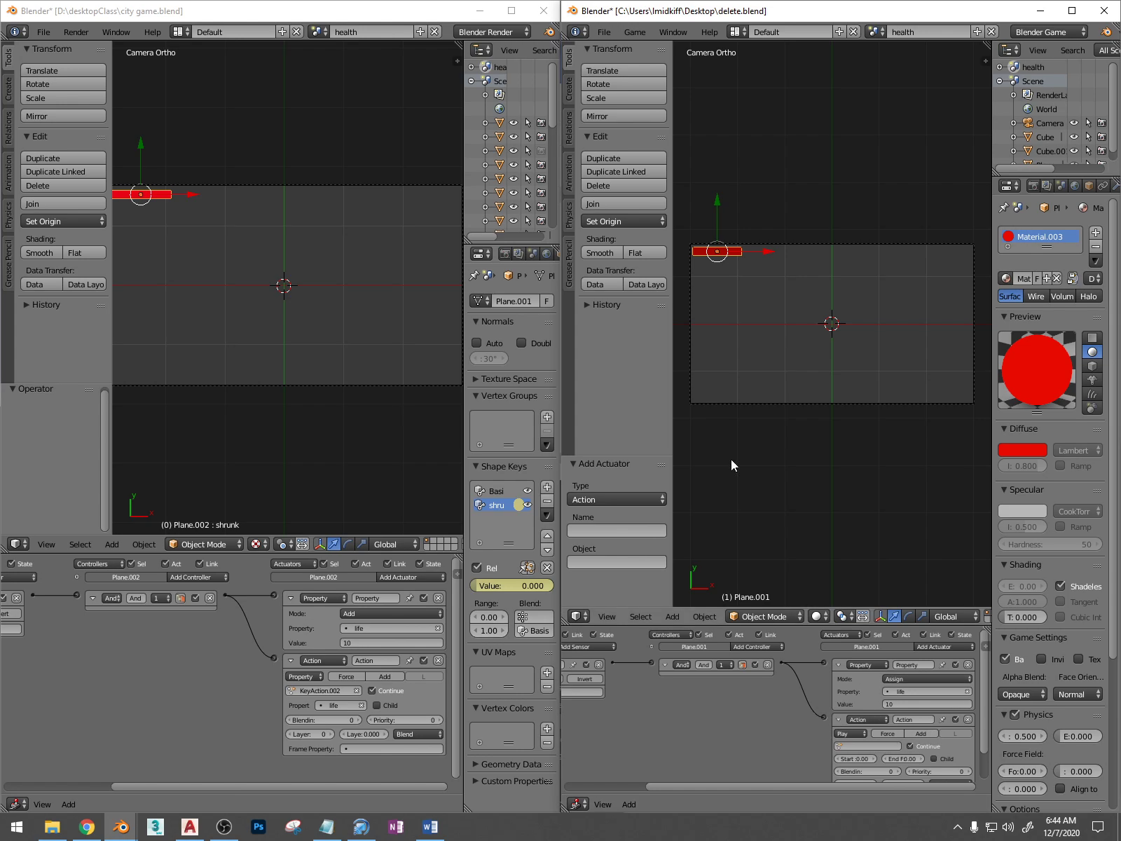
{"action": "scroll", "coordinate": [817, 461], "scroll_direction": "down", "scroll_amount": 1}
{"action": "scroll", "coordinate": [816, 456], "scroll_direction": "down", "scroll_amount": 1}
{"action": "scroll", "coordinate": [822, 455], "scroll_direction": "up", "scroll_amount": 1}
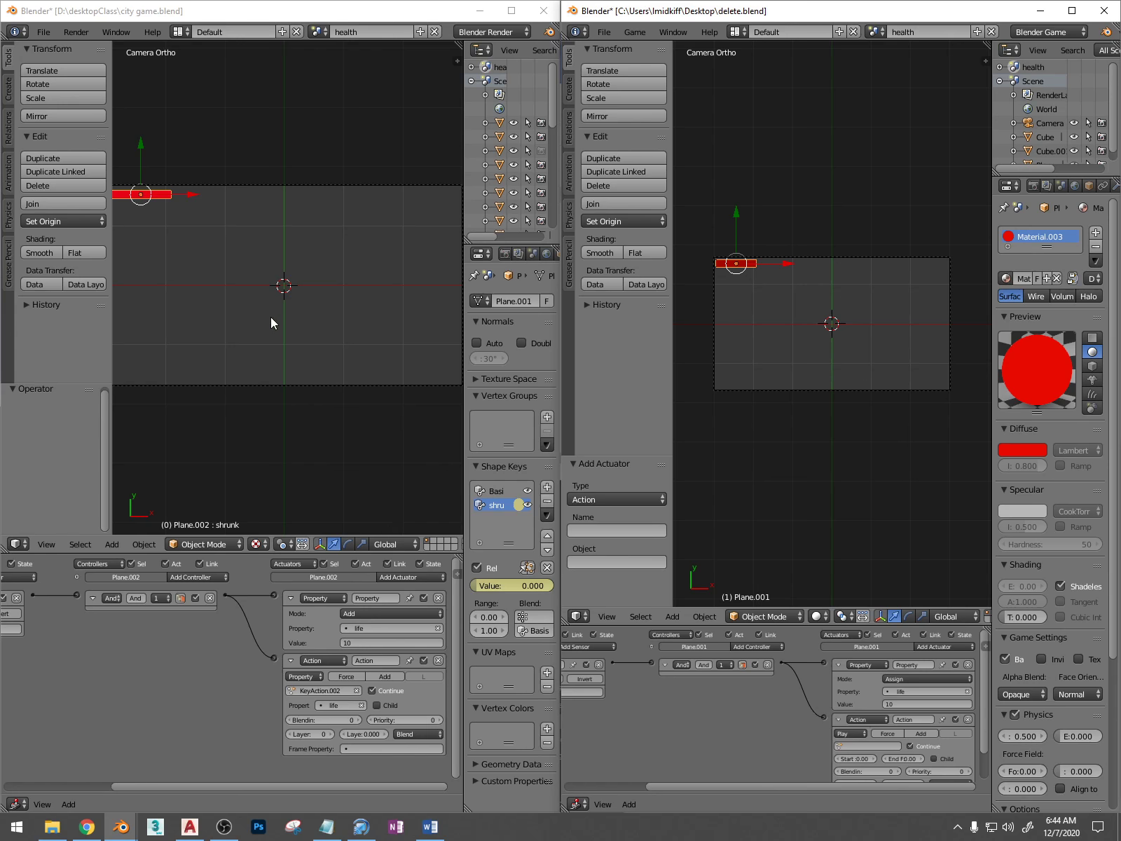
Switch city game.blend to its main Scene and examine the character's Collision sensor, And controller and Message actuator chain
{"action": "middle_click_drag", "start_coordinate": [270, 317], "coordinate": [238, 273]}
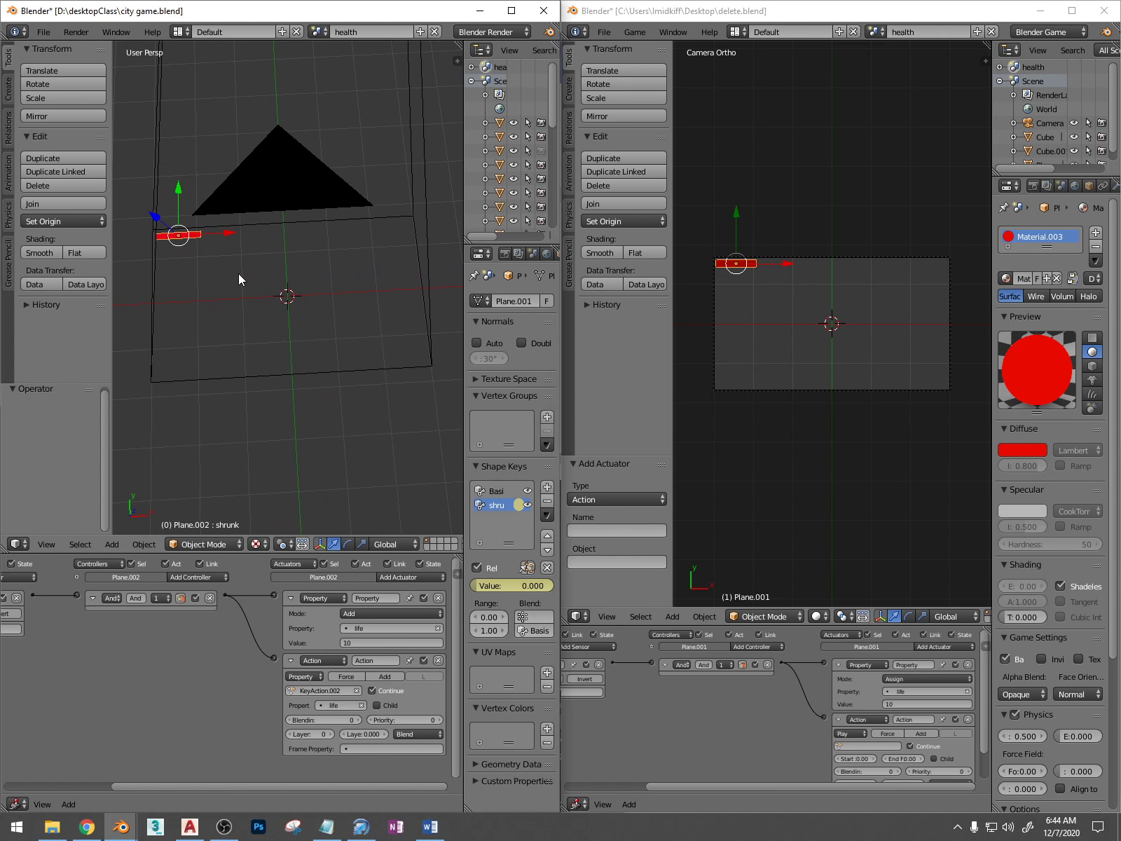
{"action": "key", "text": "KP_0"}
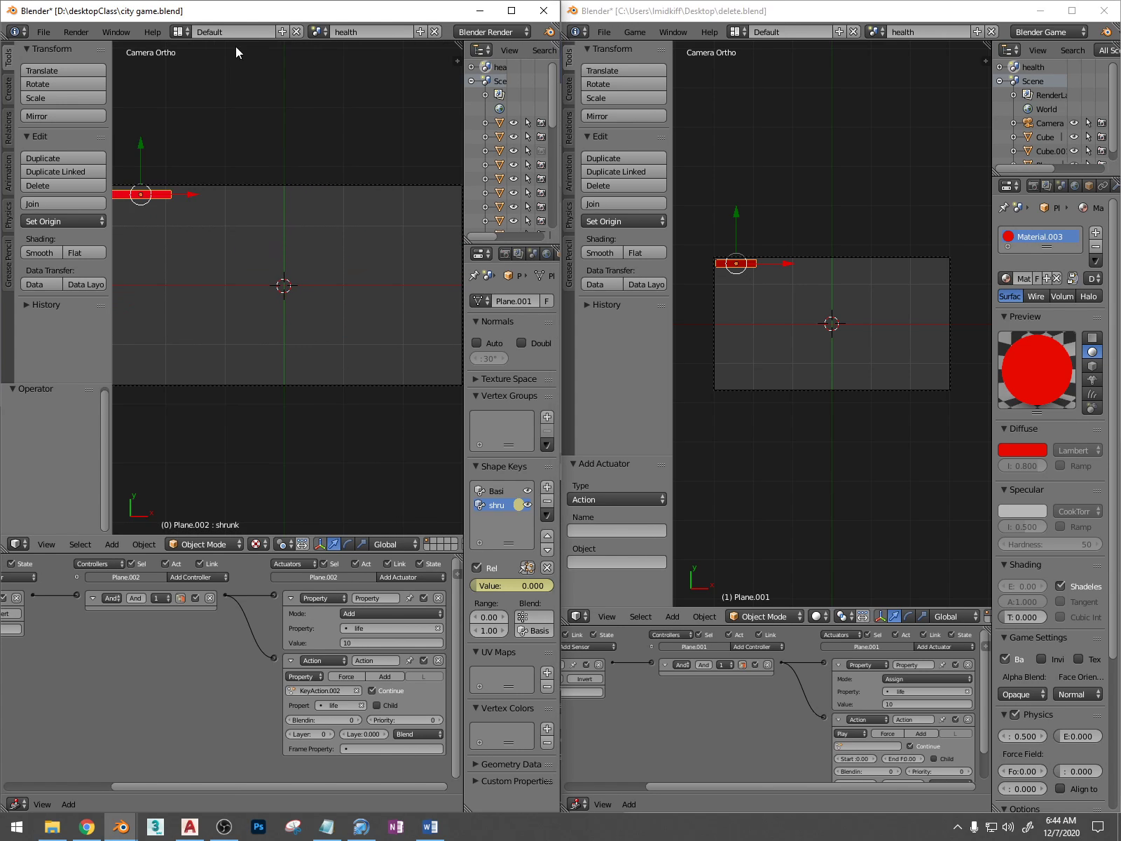
{"action": "left_click", "coordinate": [317, 32]}
{"action": "left_click", "coordinate": [338, 68]}
{"action": "middle_click_drag", "start_coordinate": [290, 297], "coordinate": [229, 303]}
{"action": "middle_click_drag", "start_coordinate": [336, 302], "coordinate": [260, 307], "text": "shift"}
{"action": "scroll", "coordinate": [331, 315], "scroll_direction": "up", "scroll_amount": 2}
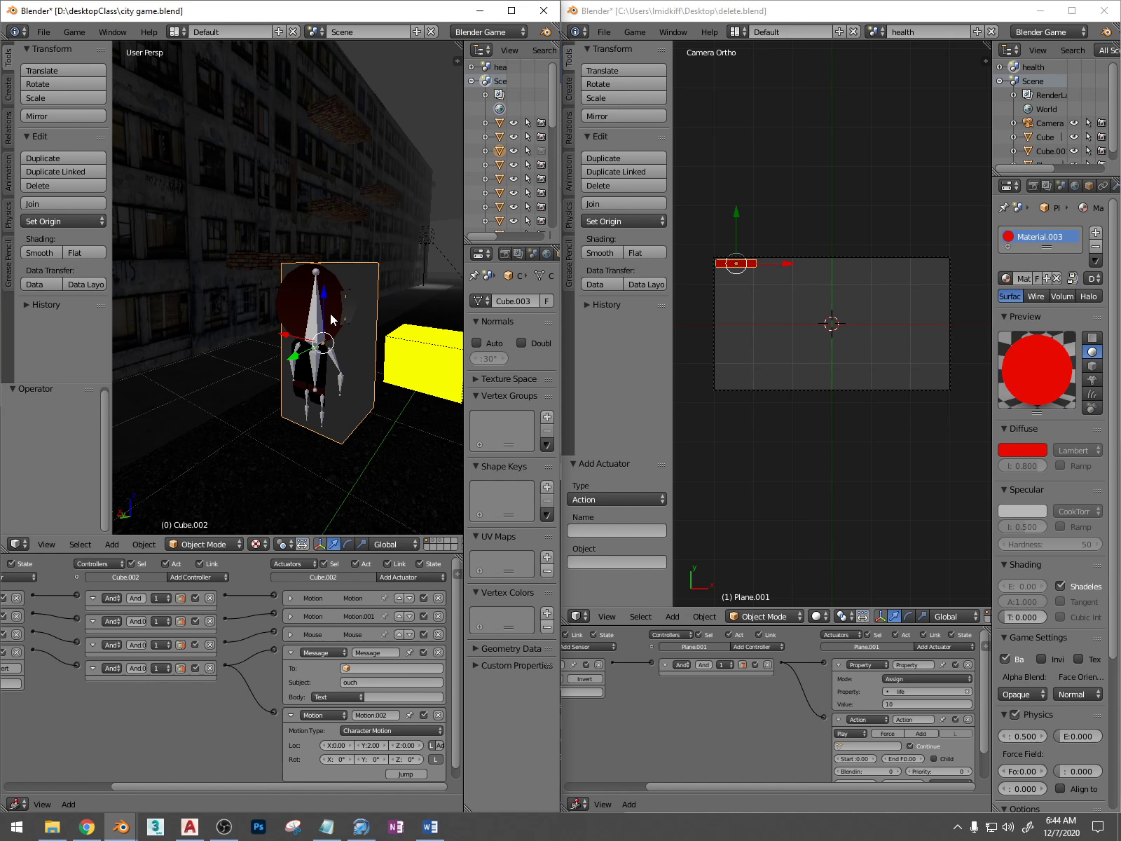
{"action": "scroll", "coordinate": [333, 312], "scroll_direction": "up", "scroll_amount": 3}
{"action": "right_click", "coordinate": [365, 265]}
{"action": "right_click", "coordinate": [365, 265]}
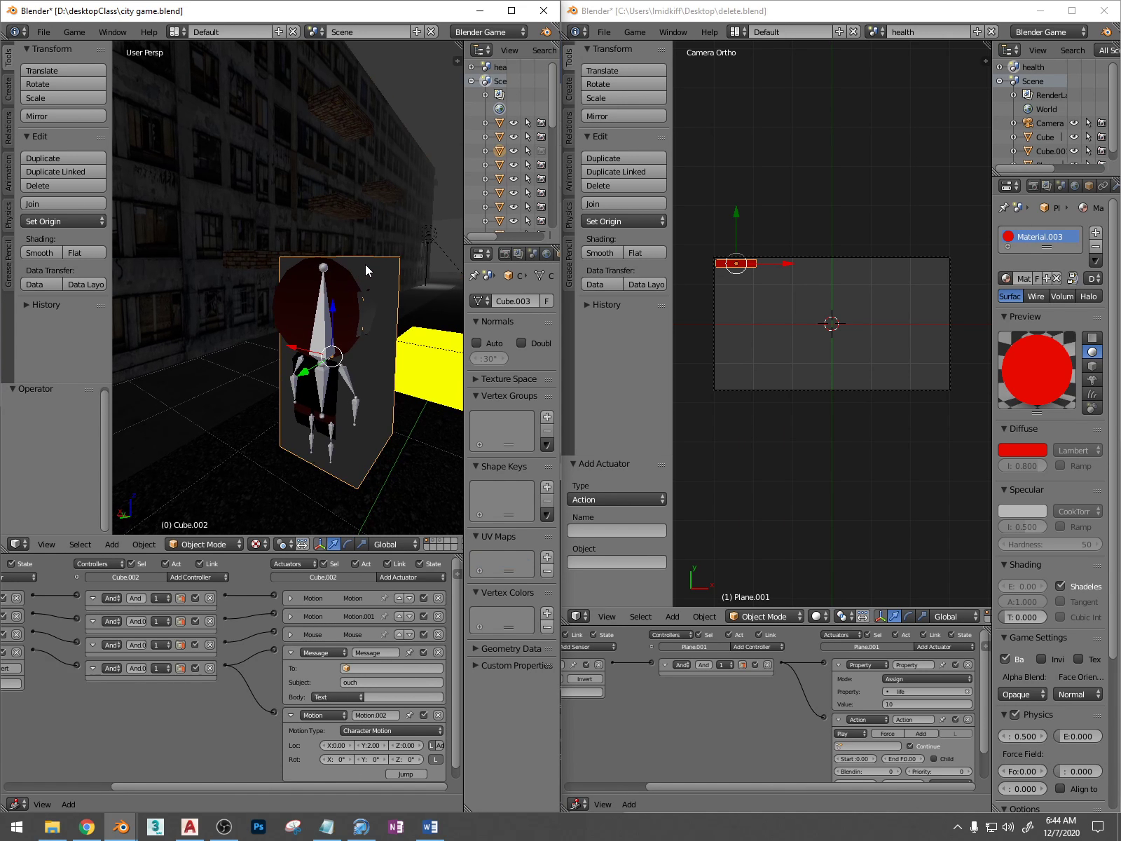
{"action": "middle_click_drag", "start_coordinate": [172, 700], "coordinate": [293, 698]}
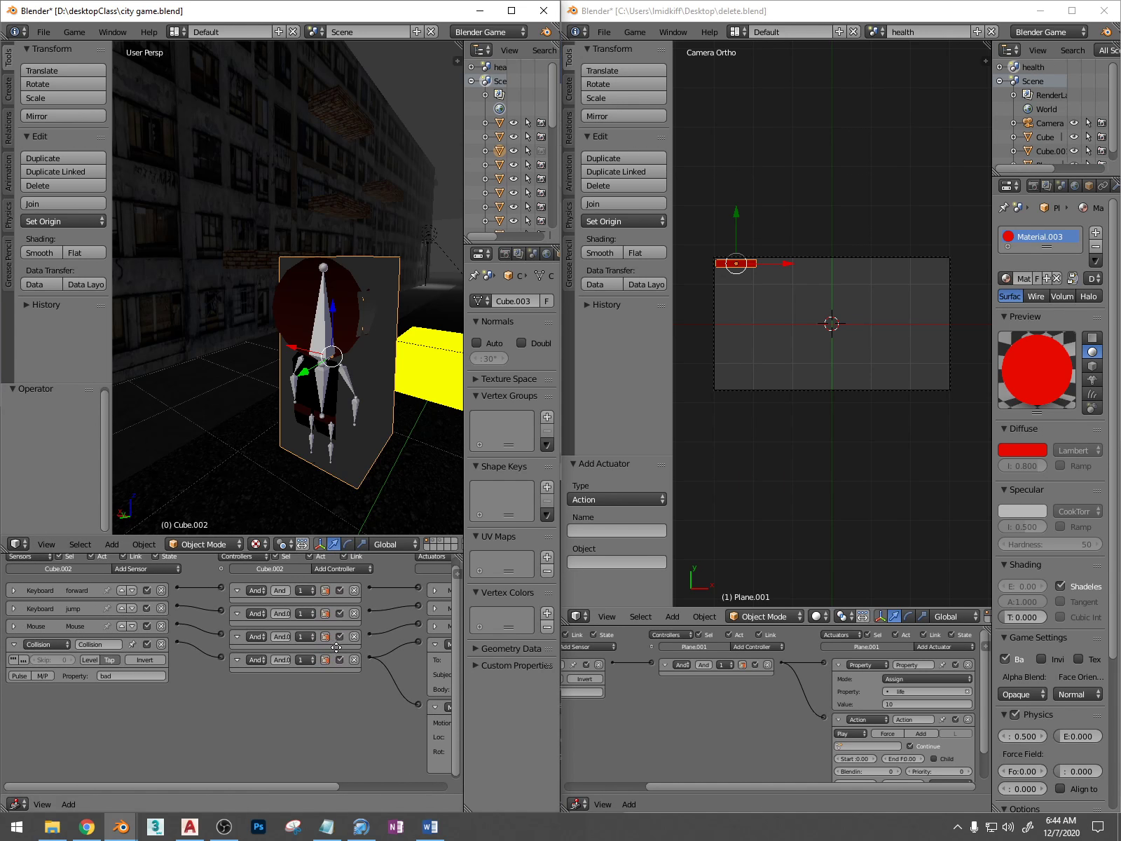
{"action": "middle_click_drag", "start_coordinate": [337, 646], "coordinate": [192, 654]}
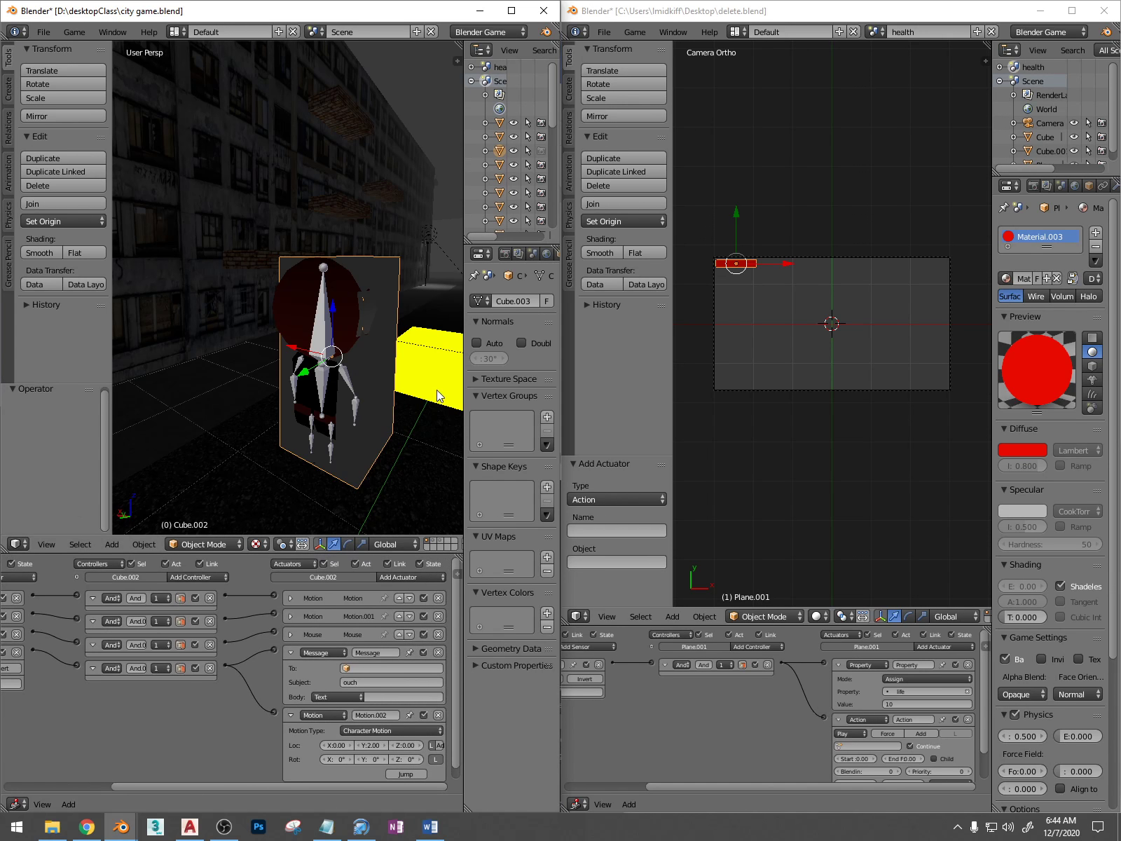
{"action": "middle_click_drag", "start_coordinate": [249, 683], "coordinate": [226, 690]}
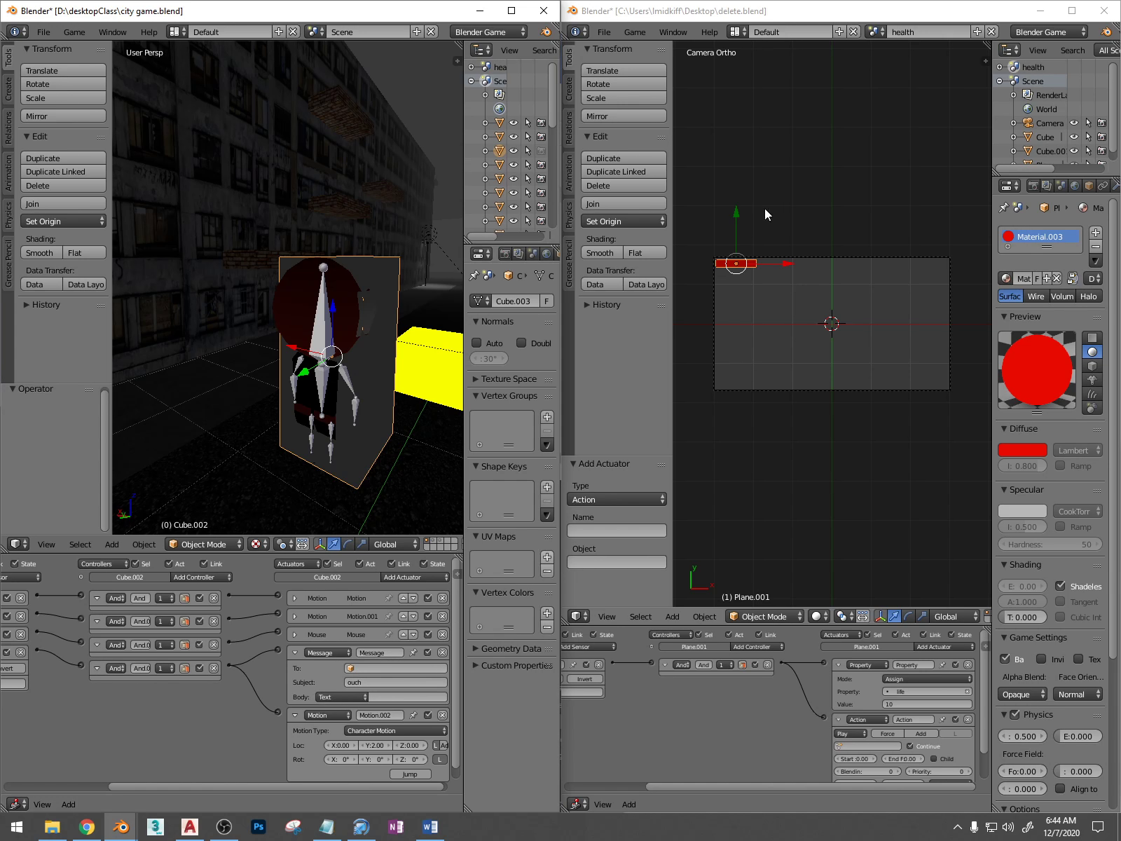
Switch delete.blend to the main Scene and expand the red cube's Collision sensor to view its logic chain
{"action": "left_click", "coordinate": [873, 32]}
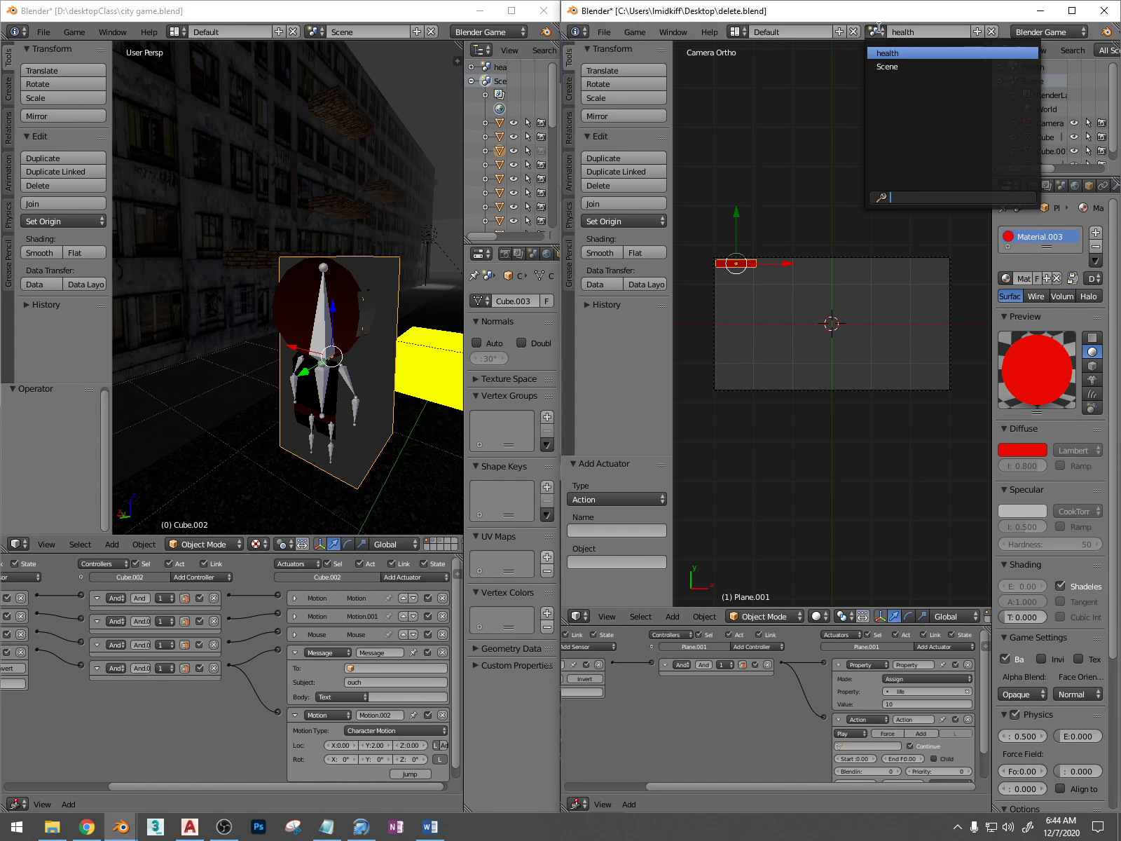
{"action": "left_click", "coordinate": [896, 66]}
{"action": "middle_click_drag", "start_coordinate": [824, 280], "coordinate": [799, 272]}
{"action": "middle_click_drag", "start_coordinate": [706, 725], "coordinate": [834, 708]}
{"action": "left_click", "coordinate": [572, 681]}
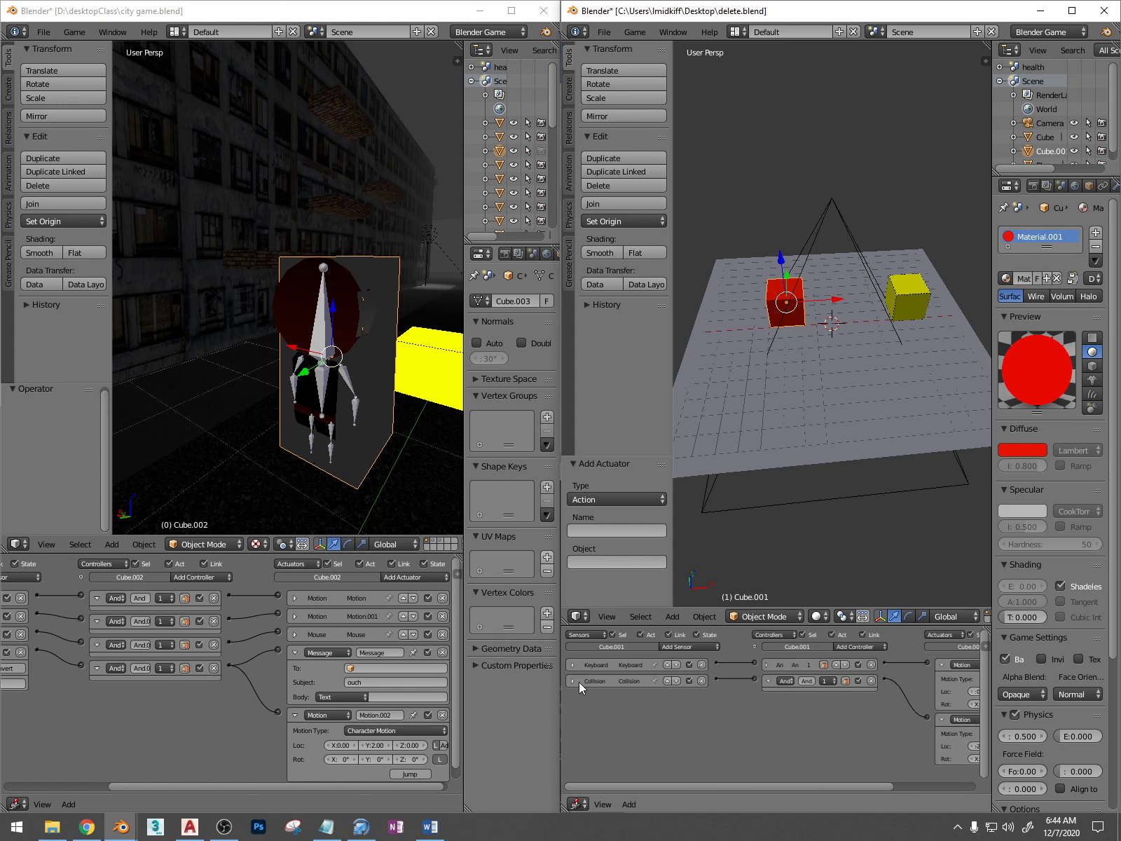
{"action": "left_click", "coordinate": [573, 680]}
{"action": "scroll", "coordinate": [681, 720], "scroll_direction": "up", "scroll_amount": 2}
{"action": "scroll", "coordinate": [681, 720], "scroll_direction": "down", "scroll_amount": 1}
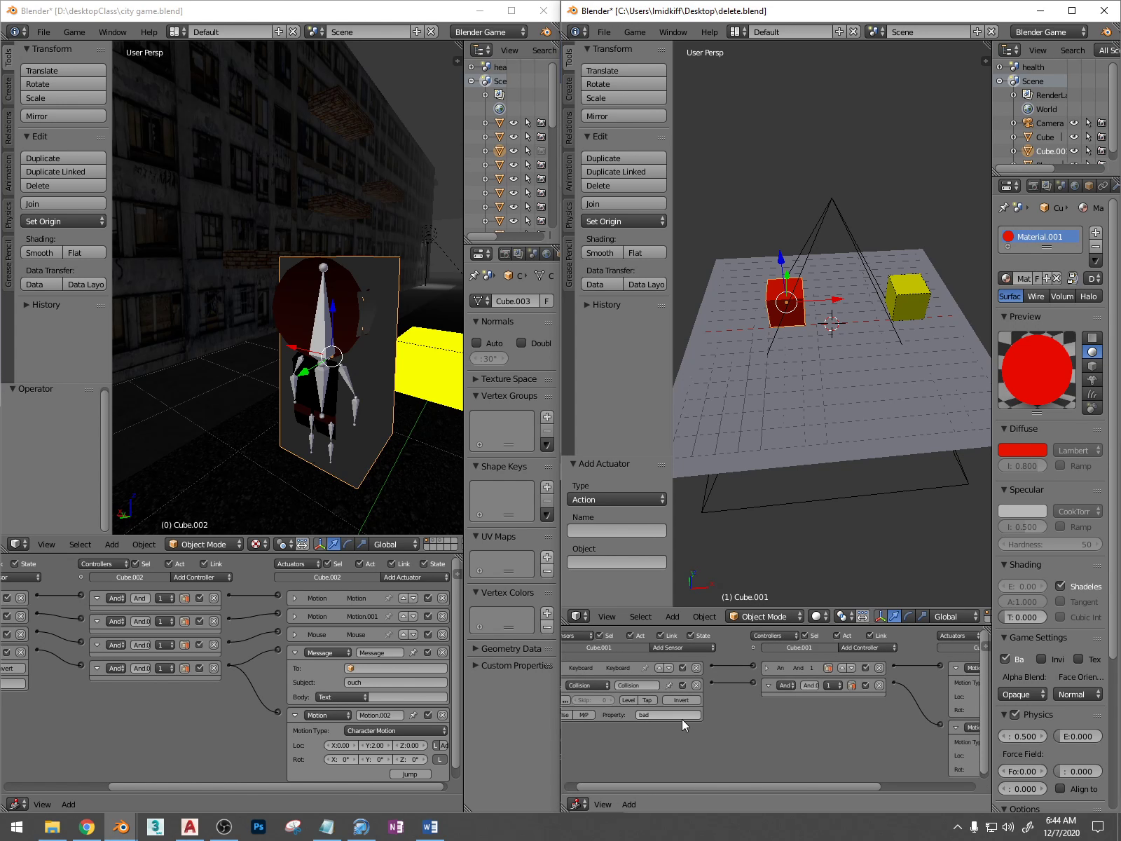
{"action": "middle_click_drag", "start_coordinate": [714, 715], "coordinate": [594, 716]}
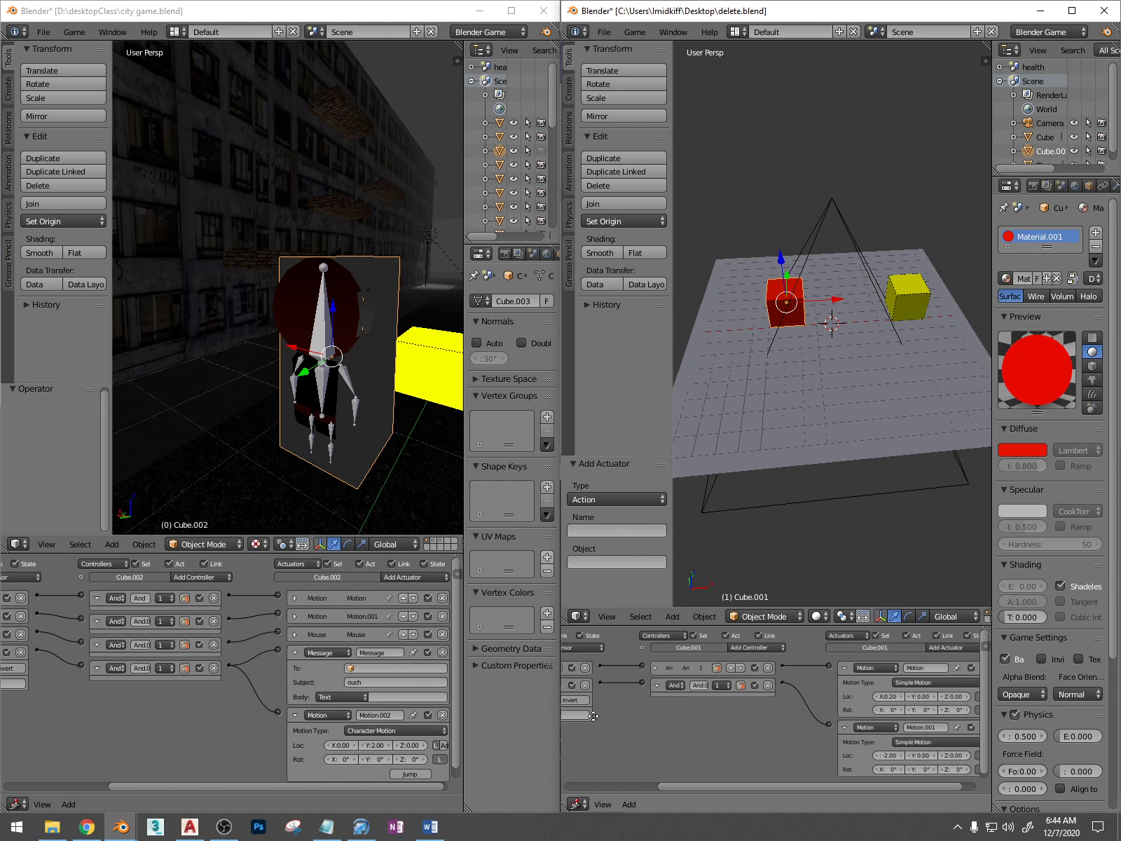
Maximize the delete.blend window, enlarge its logic editor, and add a Message actuator linked to the red cube's collision controller
{"action": "left_click", "coordinate": [1072, 11]}
{"action": "middle_click_drag", "start_coordinate": [561, 632], "coordinate": [560, 630]}
{"action": "scroll", "coordinate": [684, 748], "scroll_direction": "up", "scroll_amount": 3}
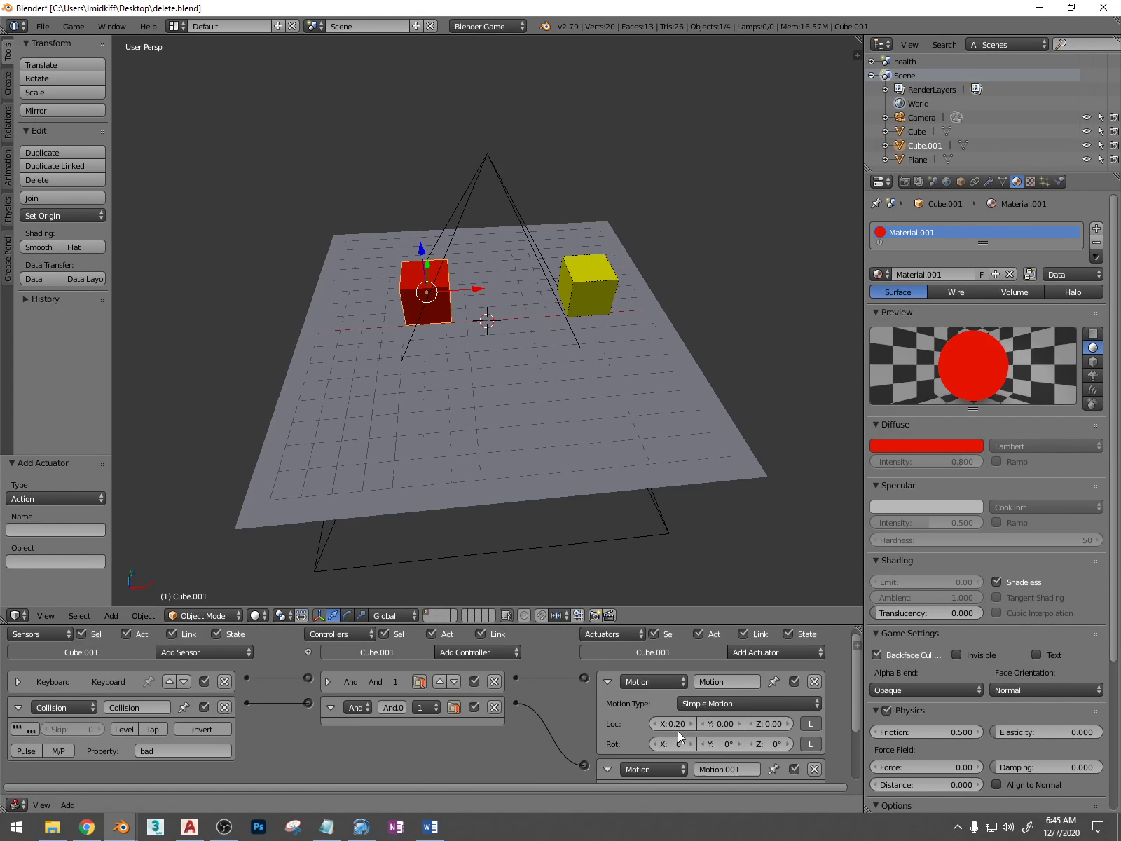
{"action": "left_click_drag", "start_coordinate": [670, 629], "coordinate": [676, 465]}
{"action": "left_click", "coordinate": [797, 498]}
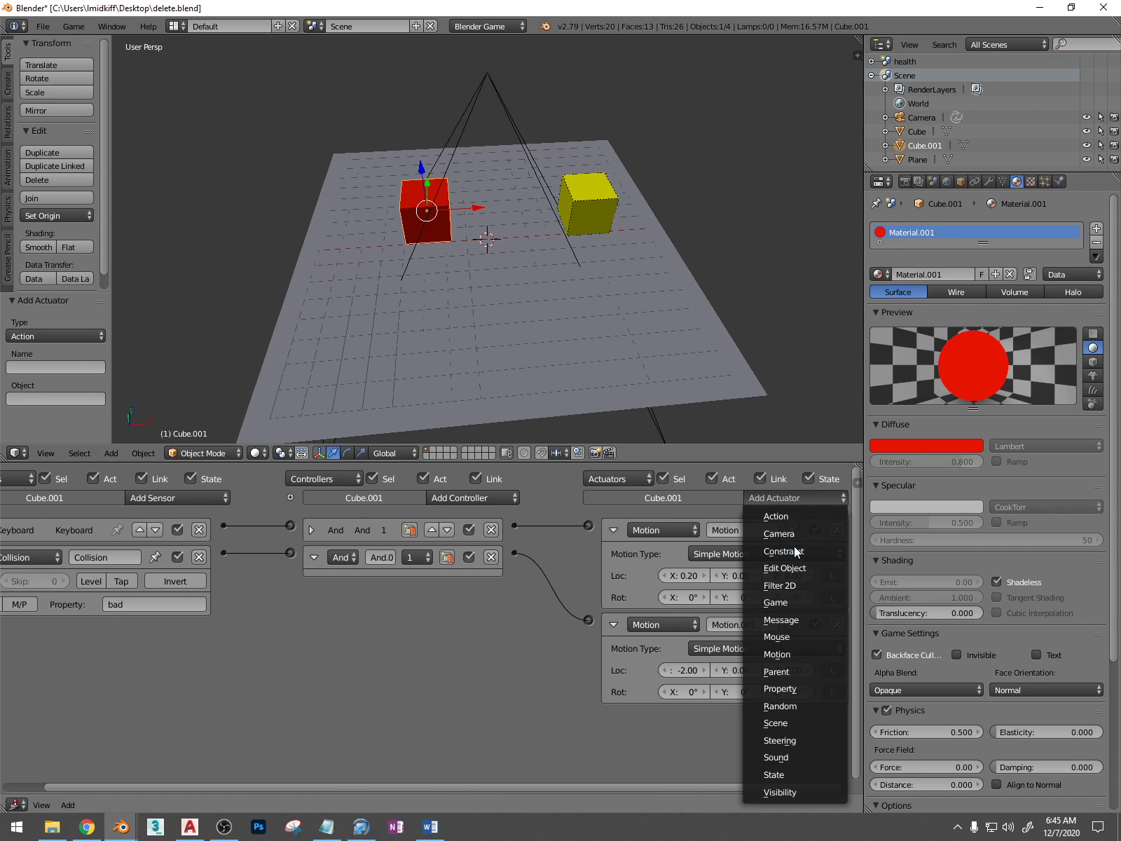
{"action": "left_click", "coordinate": [790, 620]}
{"action": "left_click_drag", "start_coordinate": [588, 715], "coordinate": [515, 553]}
{"action": "left_click_drag", "start_coordinate": [742, 463], "coordinate": [741, 325]}
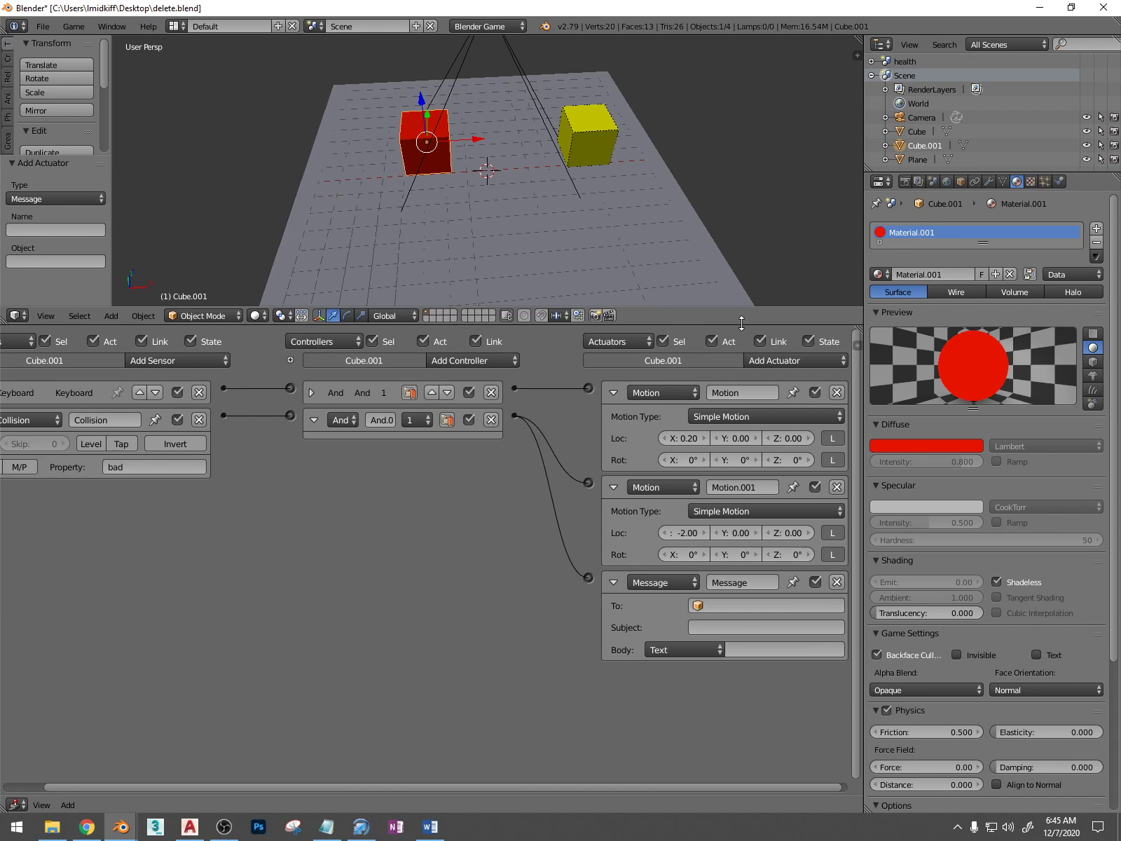
Set the red cube's Message actuator subject to ouch and restore the side-by-side window layout
{"action": "left_click", "coordinate": [704, 626]}
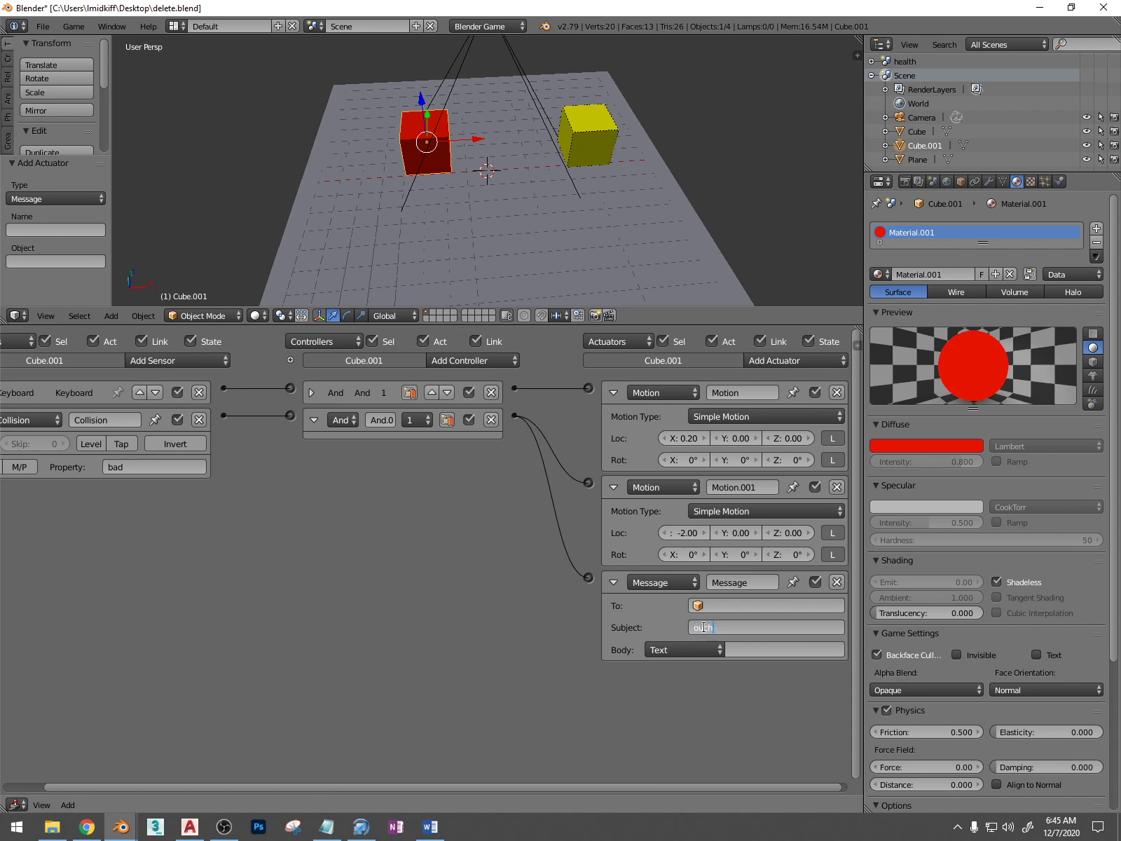
{"action": "key", "text": "Return"}
{"action": "key", "text": "Home"}
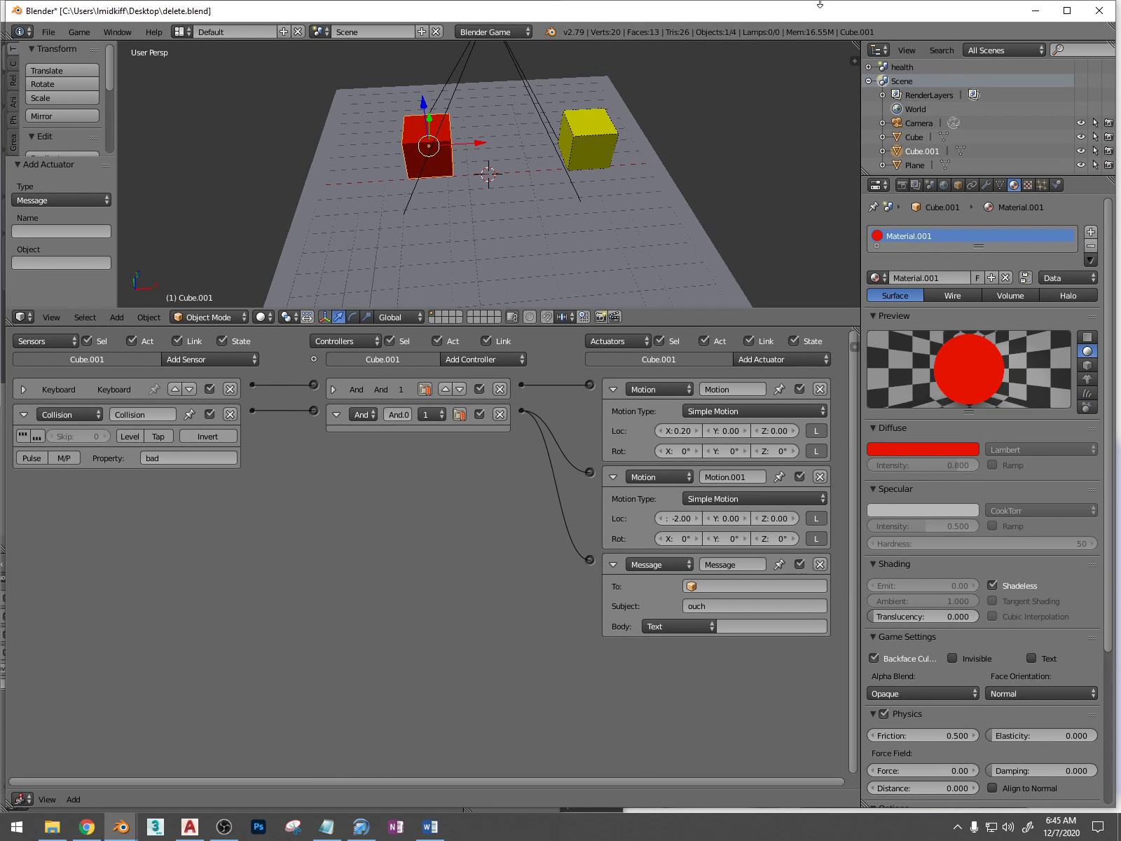
{"action": "left_click_drag", "start_coordinate": [822, 14], "coordinate": [1120, 371]}
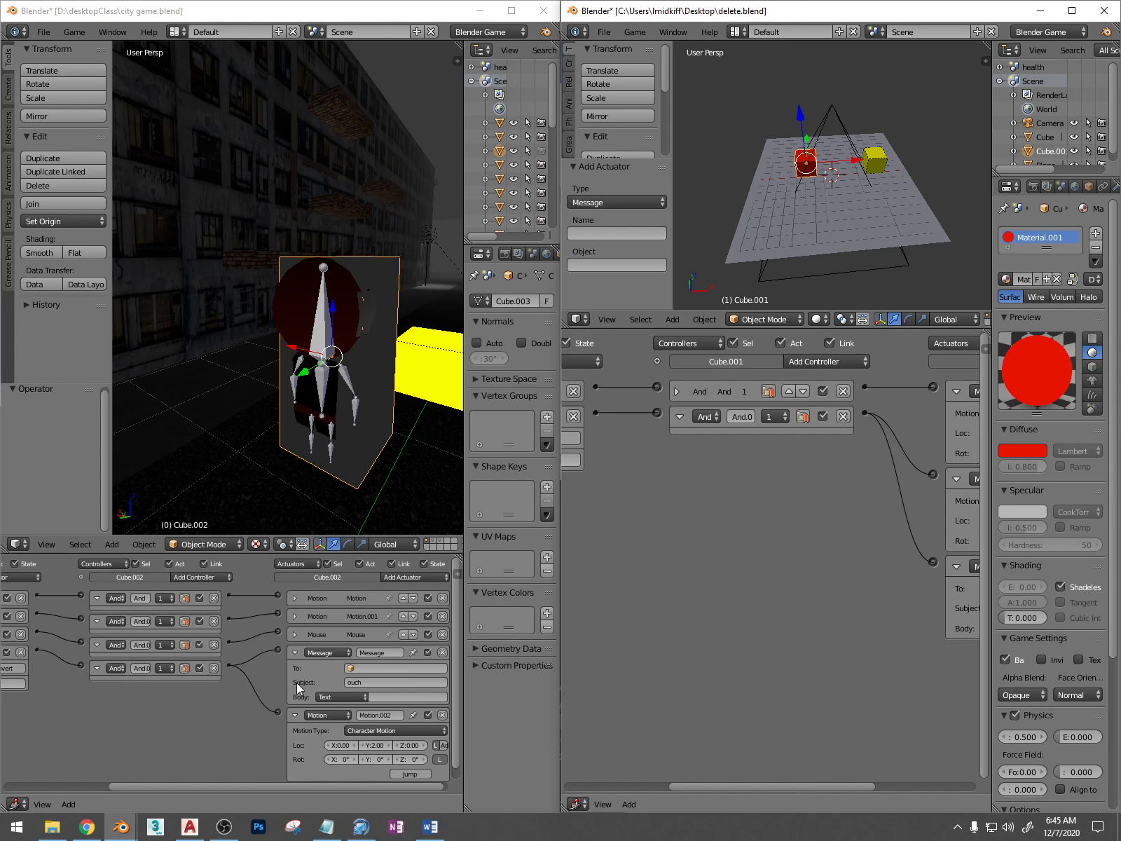
Re-enter ouch as the subject of the reference character's Message actuator and collapse its Message and Motion.002 actuators
{"action": "middle_click_drag", "start_coordinate": [339, 724], "coordinate": [339, 713]}
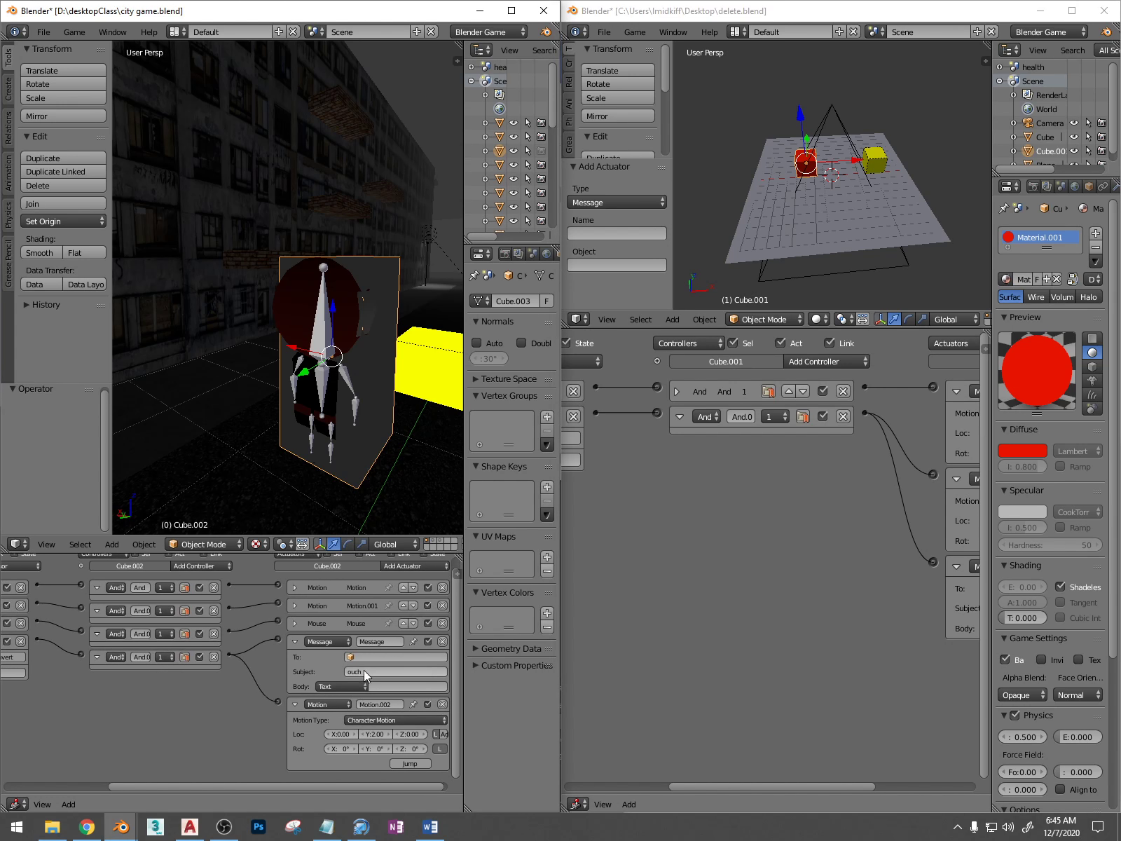
{"action": "left_click", "coordinate": [353, 686]}
{"action": "left_click", "coordinate": [354, 684]}
{"action": "left_click", "coordinate": [356, 670]}
{"action": "type", "text": "ouch"}
{"action": "key", "text": "Return"}
{"action": "left_click", "coordinate": [297, 642]}
{"action": "left_click", "coordinate": [295, 669]}
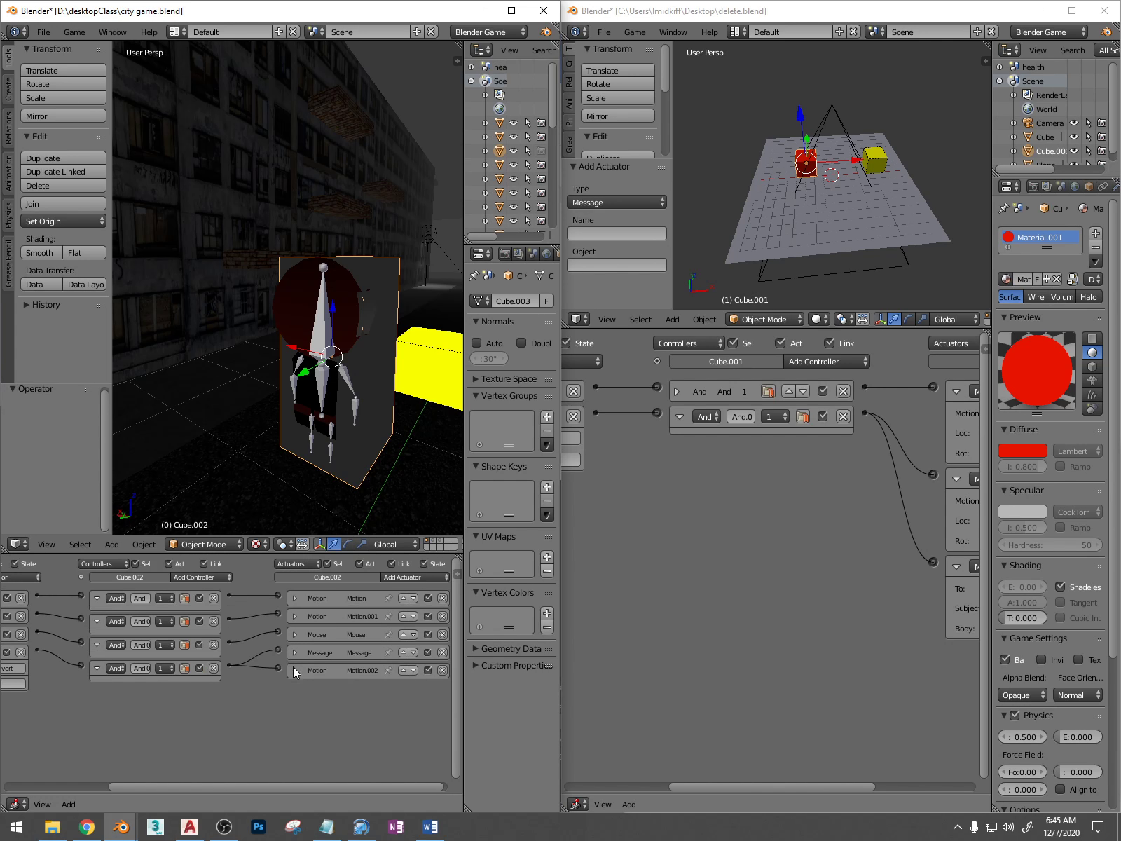
Bring the red cube's Message actuator into view and save delete.blend over the existing file
{"action": "key", "text": "Home"}
{"action": "middle_click_drag", "start_coordinate": [911, 529], "coordinate": [863, 531]}
{"action": "scroll", "coordinate": [864, 531], "scroll_direction": "up", "scroll_amount": 4}
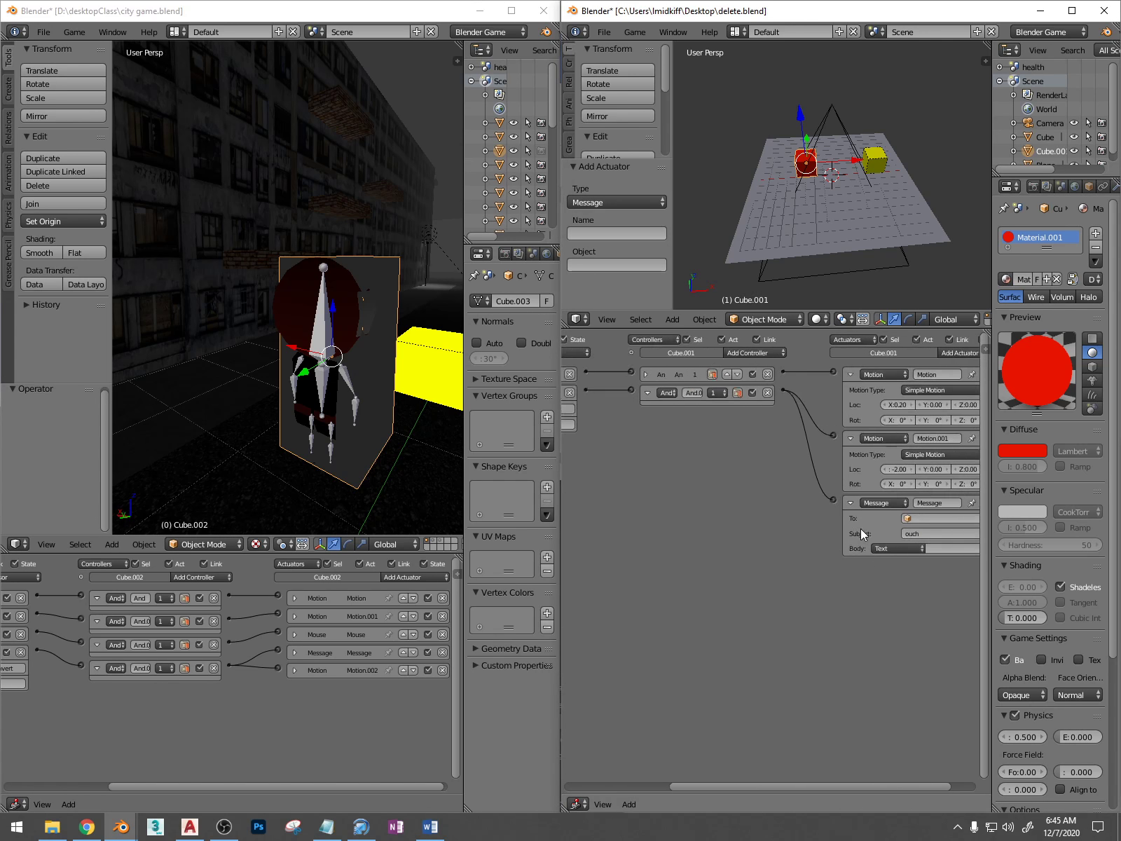
{"action": "scroll", "coordinate": [865, 530], "scroll_direction": "down", "scroll_amount": 1}
{"action": "key", "text": "ctrl+s"}
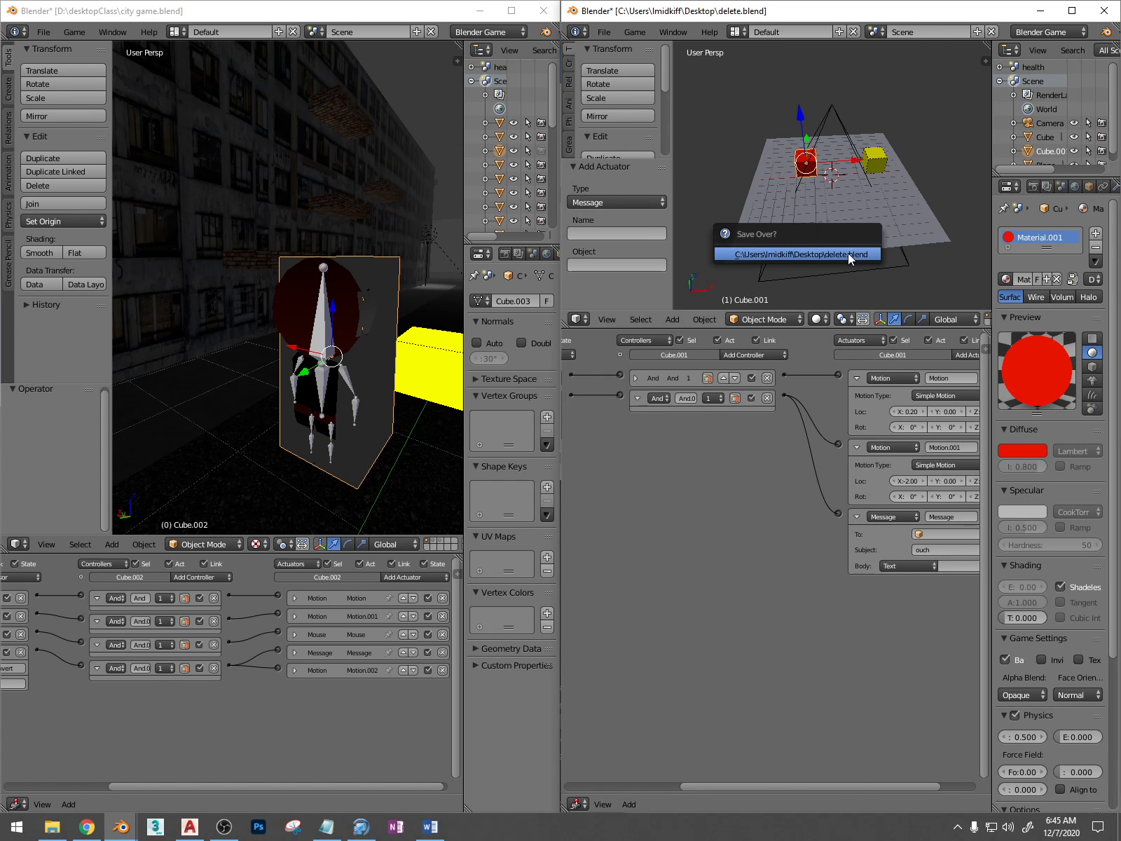
{"action": "left_click", "coordinate": [848, 253]}
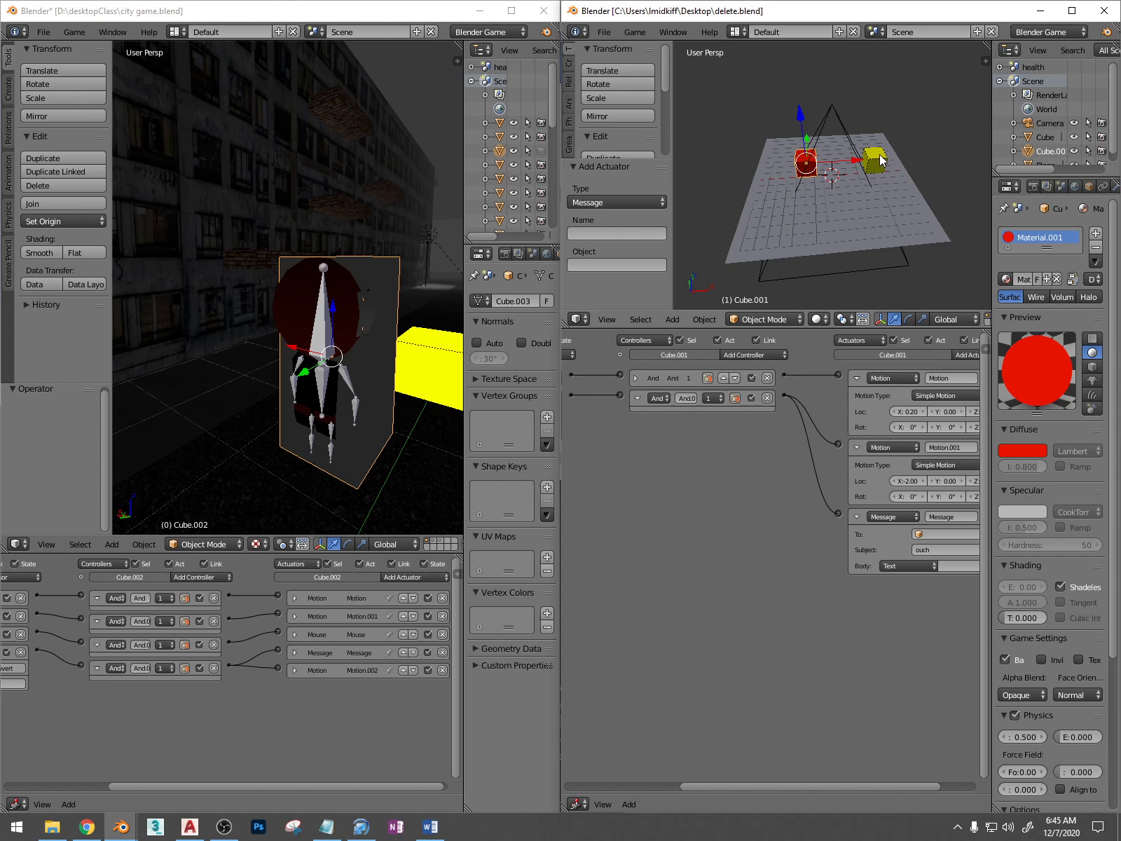
Switch delete.blend to the health scene, show it through the camera, and enlarge the 3D view around the health bar
{"action": "left_click", "coordinate": [875, 32]}
{"action": "left_click", "coordinate": [893, 52]}
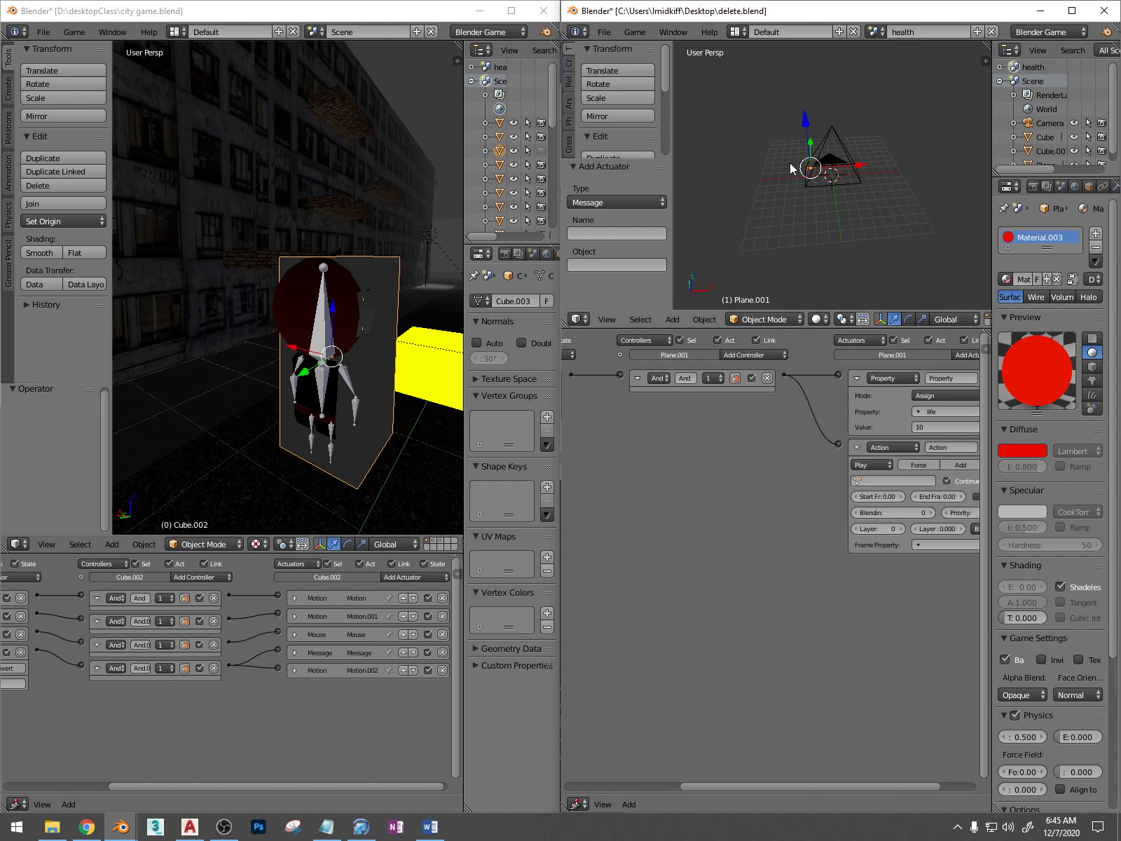
{"action": "key", "text": "KP_0"}
{"action": "scroll", "coordinate": [789, 167], "scroll_direction": "up", "scroll_amount": 3}
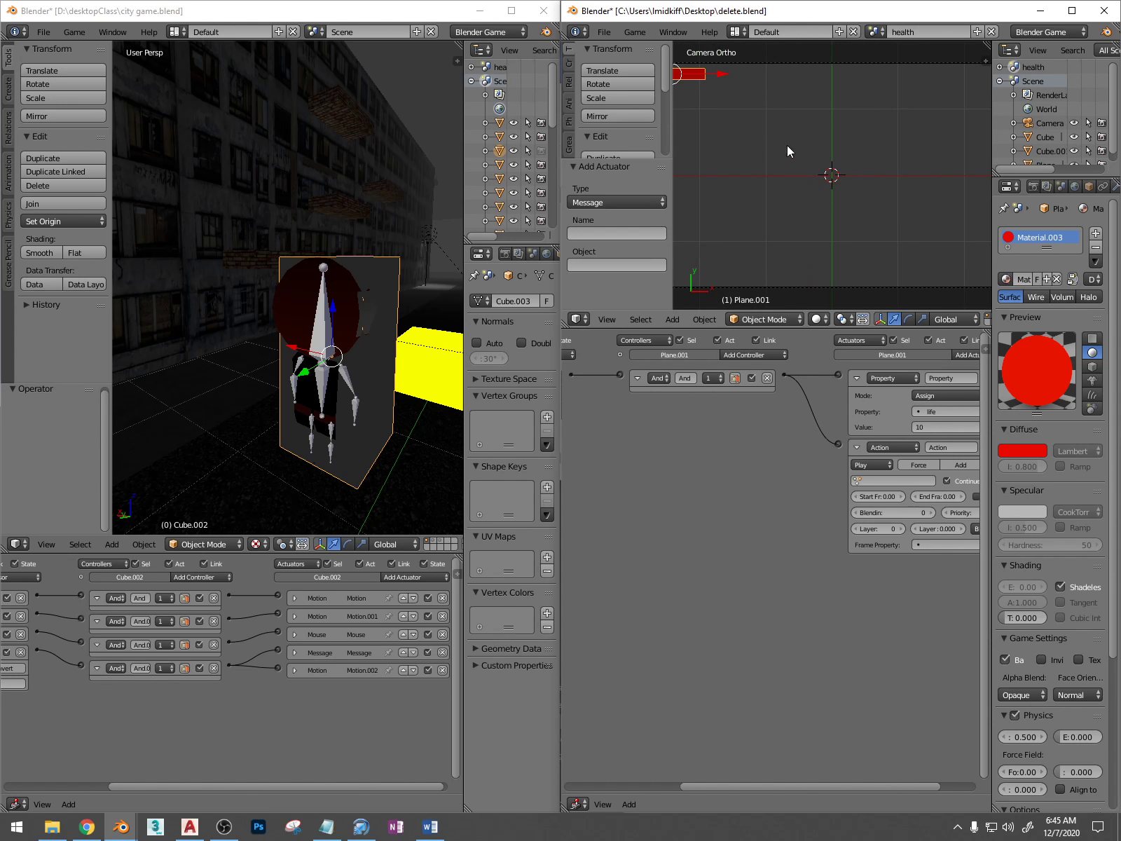
{"action": "scroll", "coordinate": [783, 143], "scroll_direction": "down", "scroll_amount": 2}
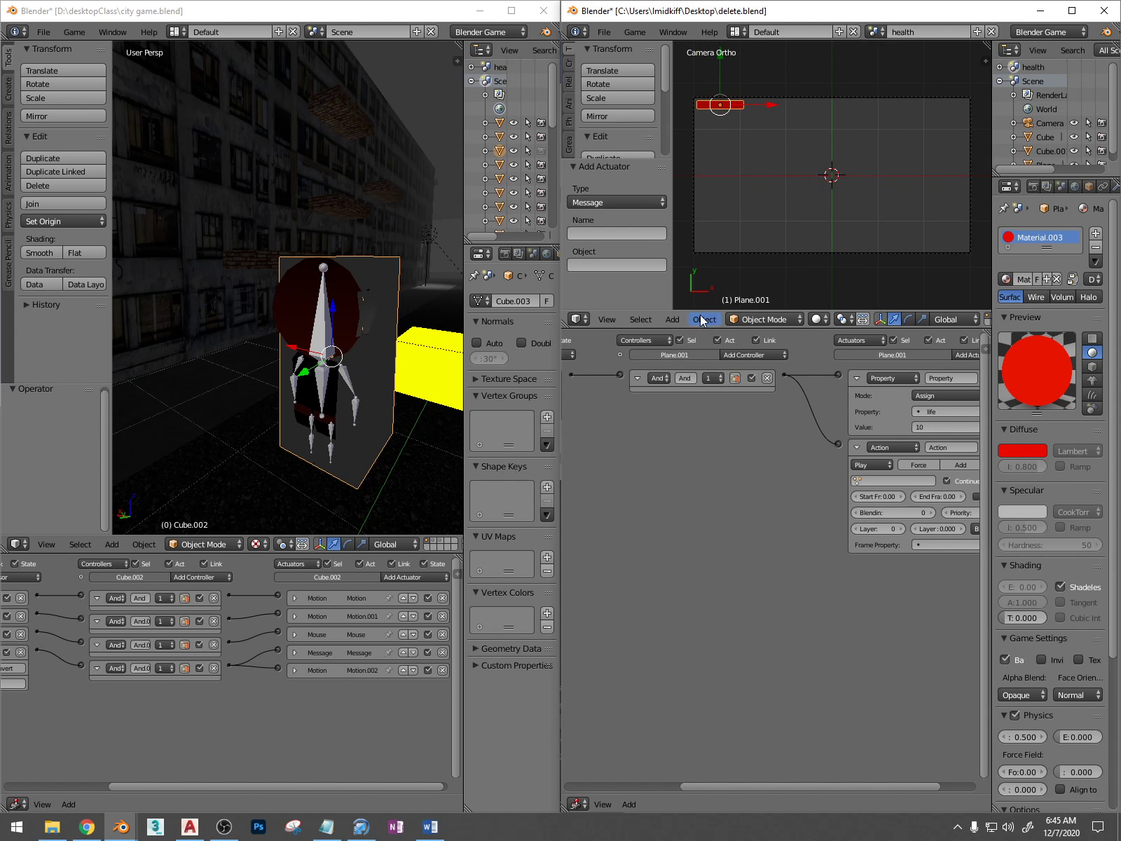
{"action": "left_click_drag", "start_coordinate": [690, 311], "coordinate": [684, 530]}
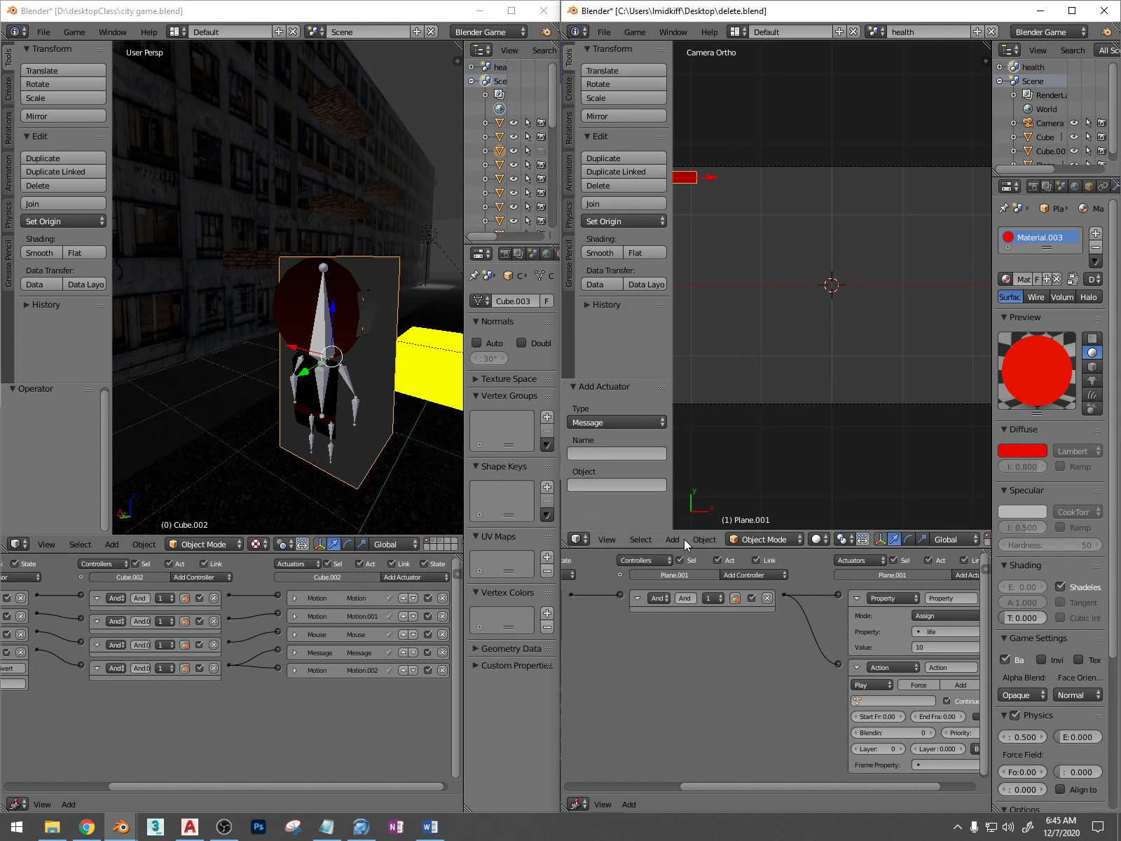
{"action": "middle_click_drag", "start_coordinate": [740, 292], "coordinate": [805, 298], "text": "shift"}
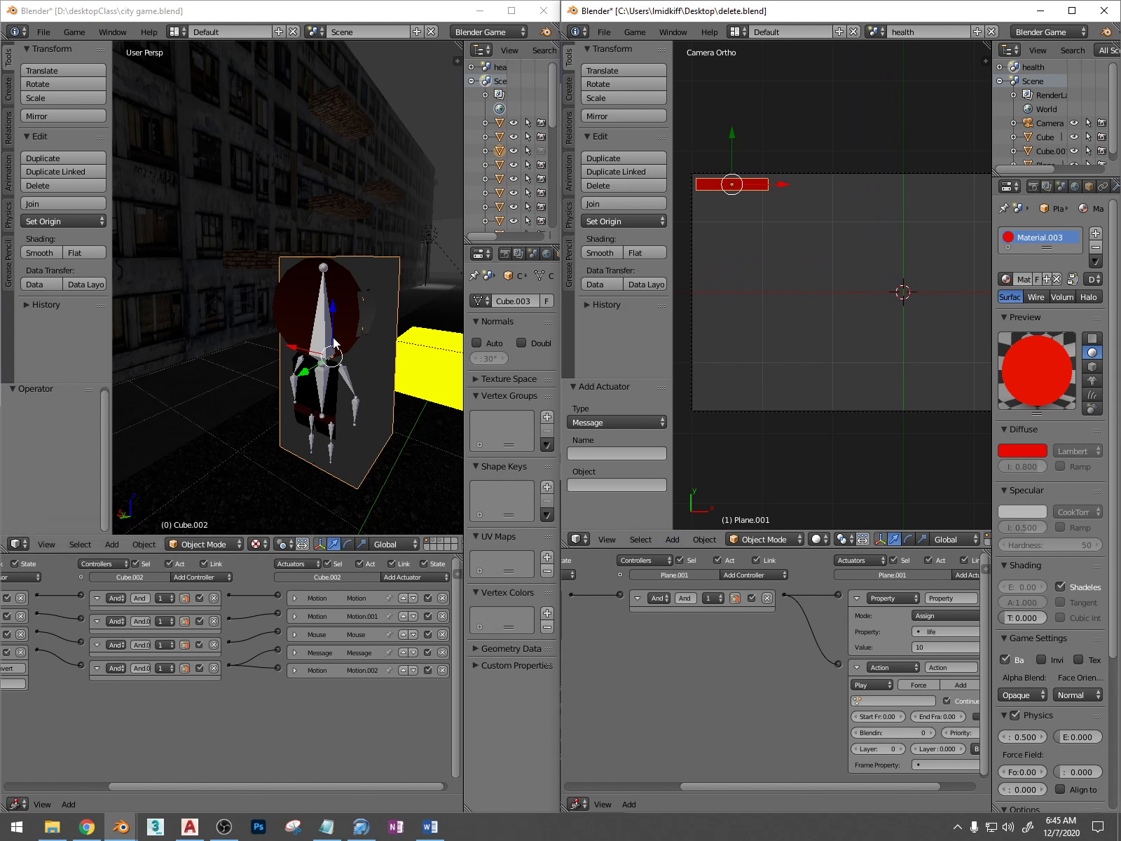
Switch city game.blend to the health scene in camera view and widen the properties area to examine the health bar's shape keys
{"action": "left_click", "coordinate": [319, 30]}
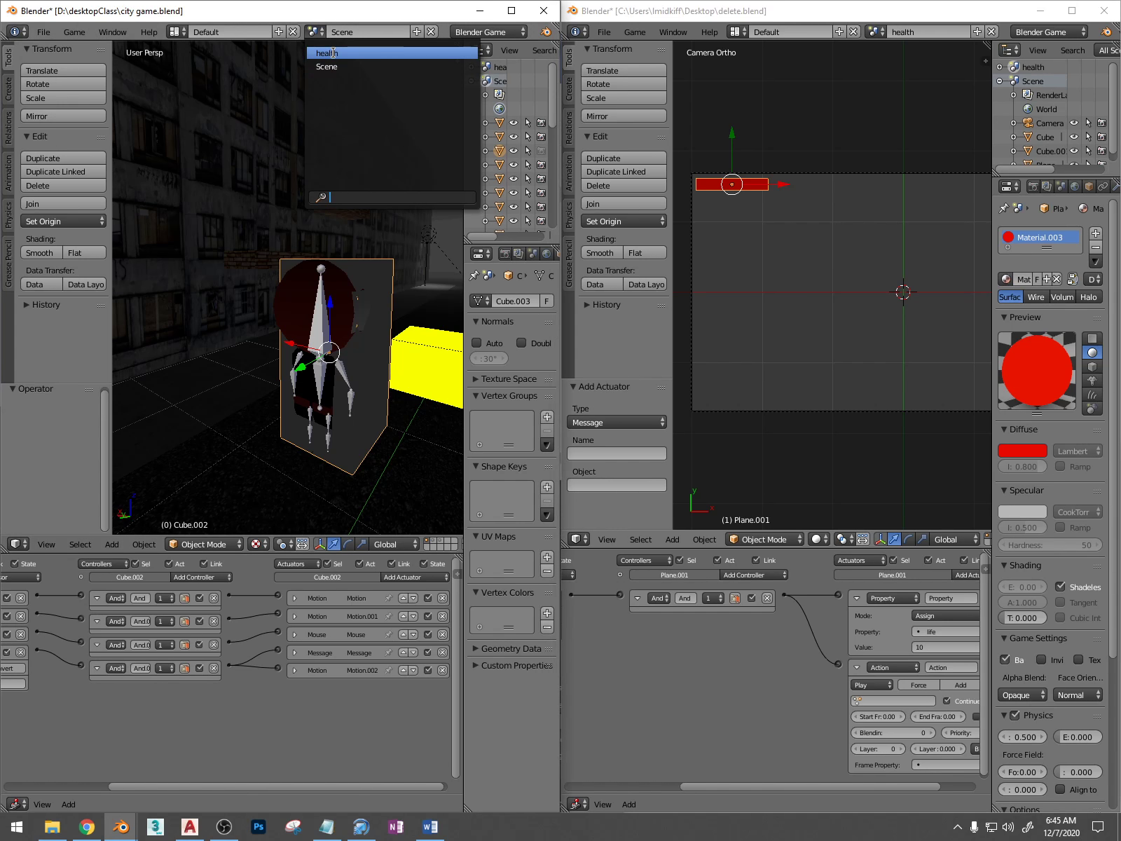
{"action": "left_click", "coordinate": [326, 53]}
{"action": "key", "text": "KP_0"}
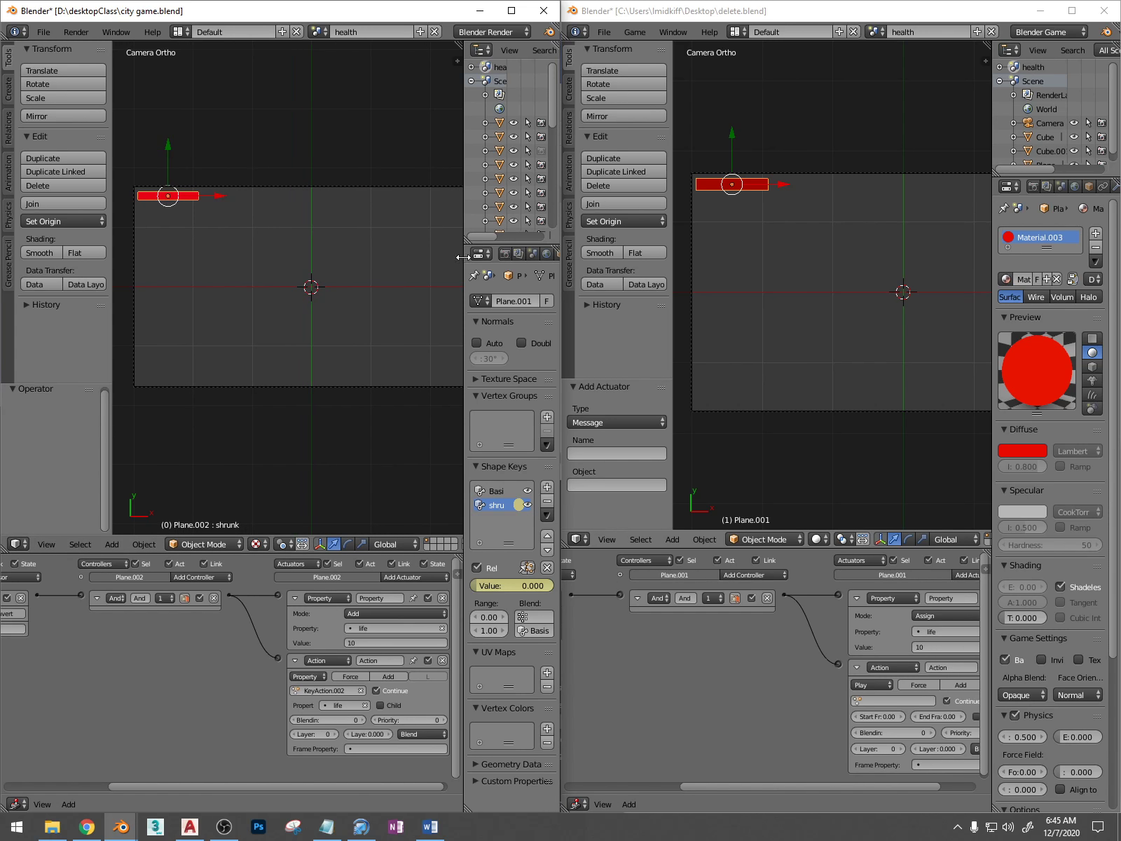
{"action": "left_click_drag", "start_coordinate": [465, 259], "coordinate": [355, 258]}
{"action": "middle_click_drag", "start_coordinate": [212, 231], "coordinate": [277, 236], "text": "shift"}
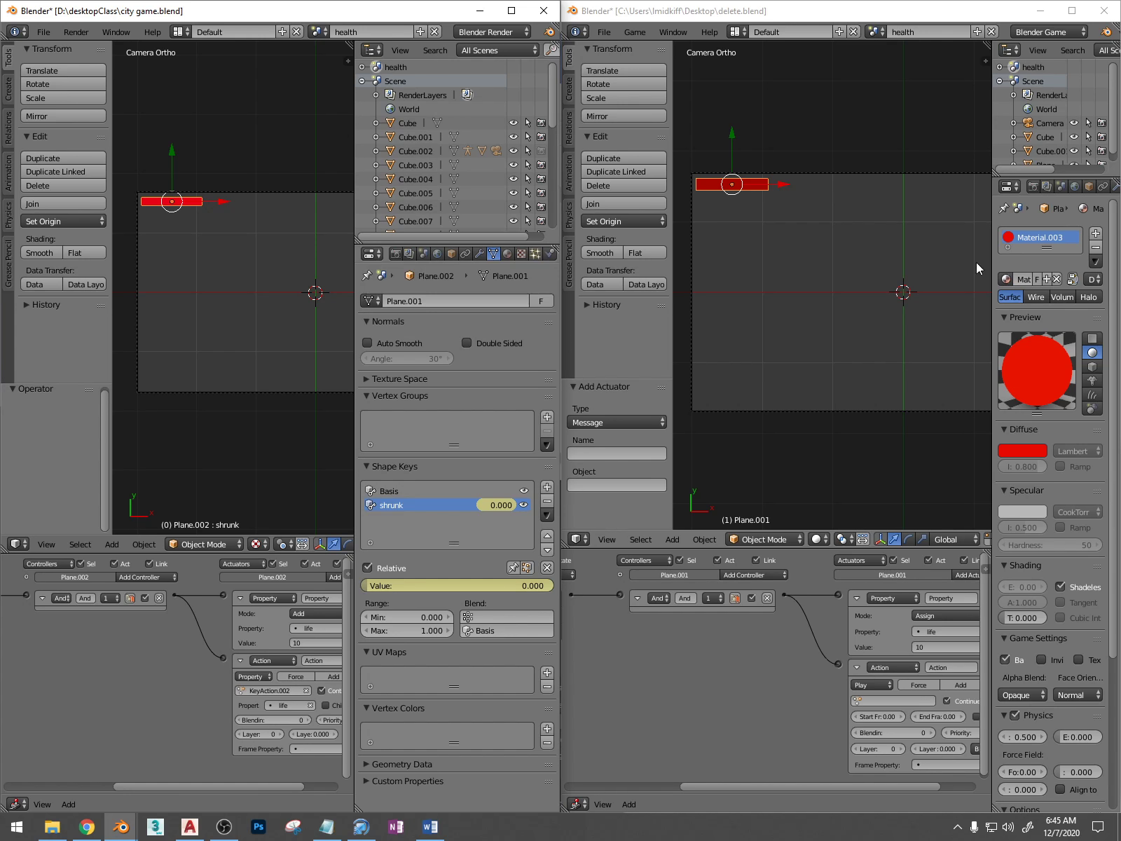
Widen the properties area of delete.blend and show the health bar's mesh data
{"action": "left_click_drag", "start_coordinate": [992, 265], "coordinate": [904, 266]}
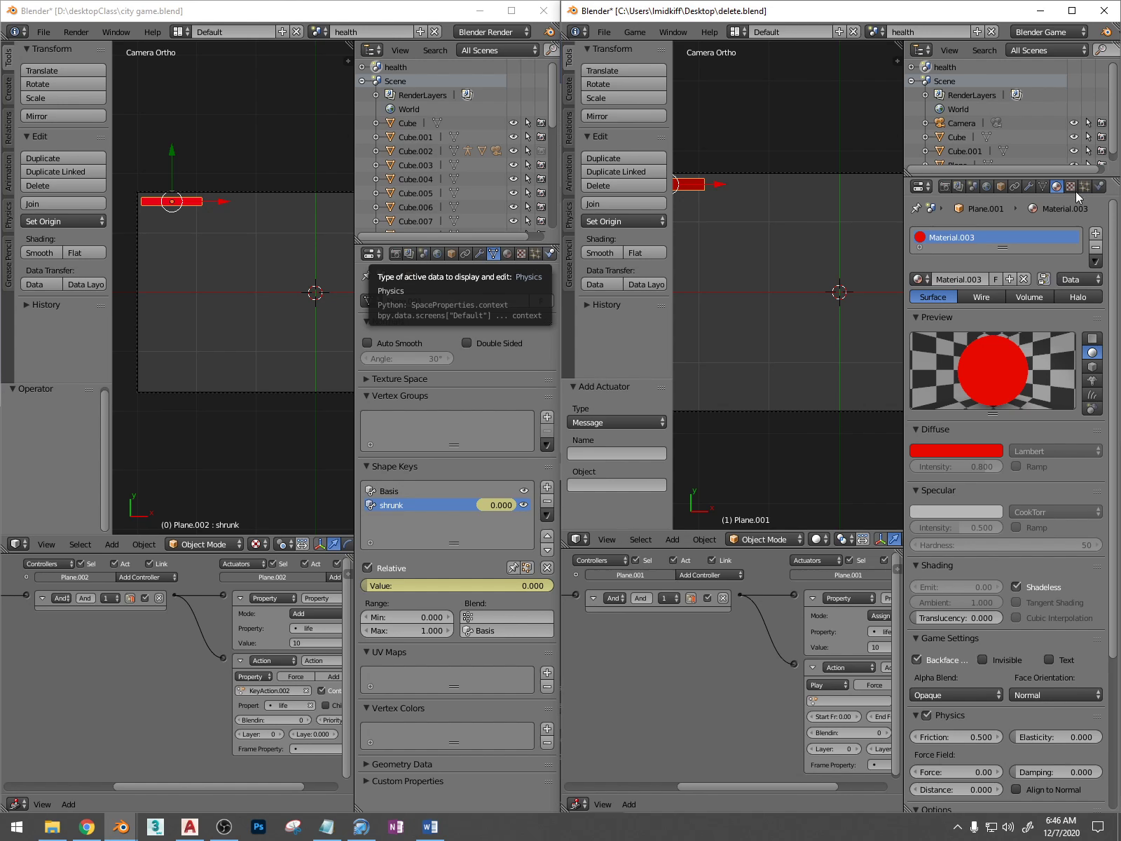
{"action": "scroll", "coordinate": [775, 199], "scroll_direction": "down", "scroll_amount": 4, "text": "shift"}
{"action": "scroll", "coordinate": [772, 196], "scroll_direction": "down", "scroll_amount": 2}
{"action": "scroll", "coordinate": [724, 169], "scroll_direction": "down", "scroll_amount": 1}
{"action": "scroll", "coordinate": [731, 191], "scroll_direction": "up", "scroll_amount": 1}
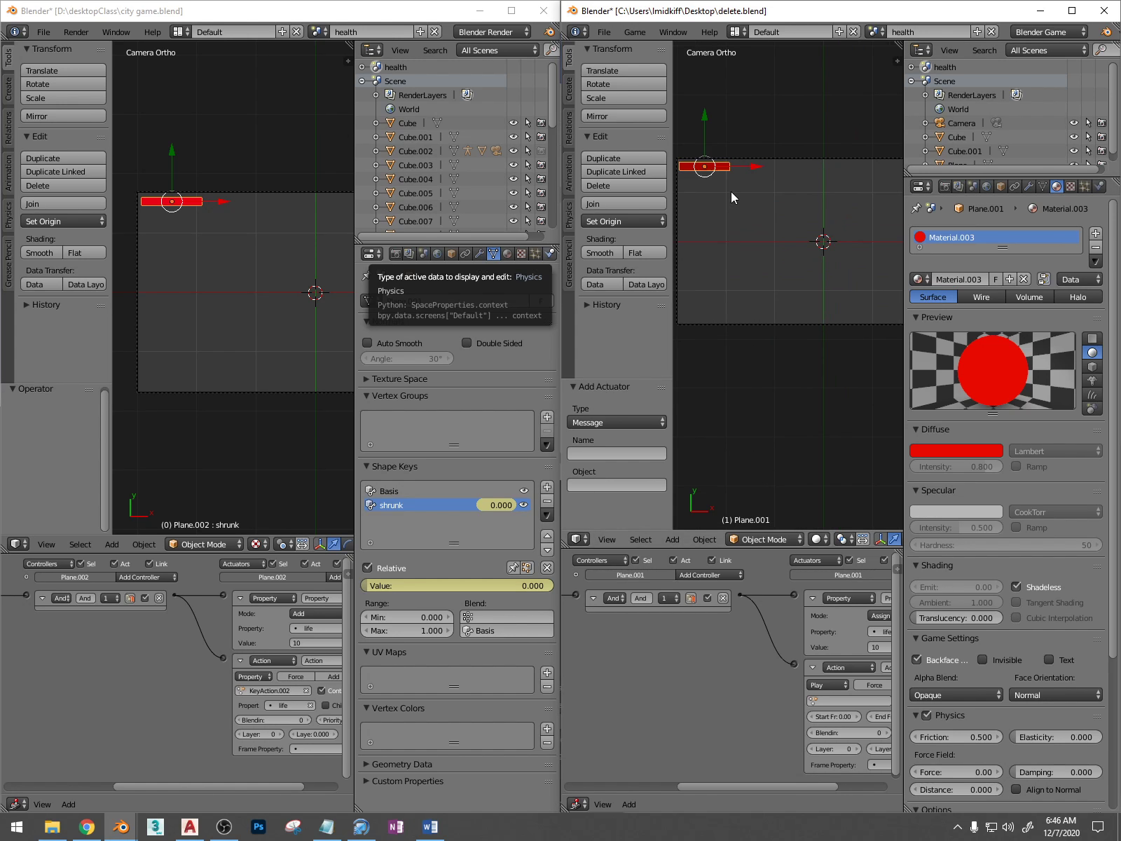
{"action": "left_click", "coordinate": [1043, 187]}
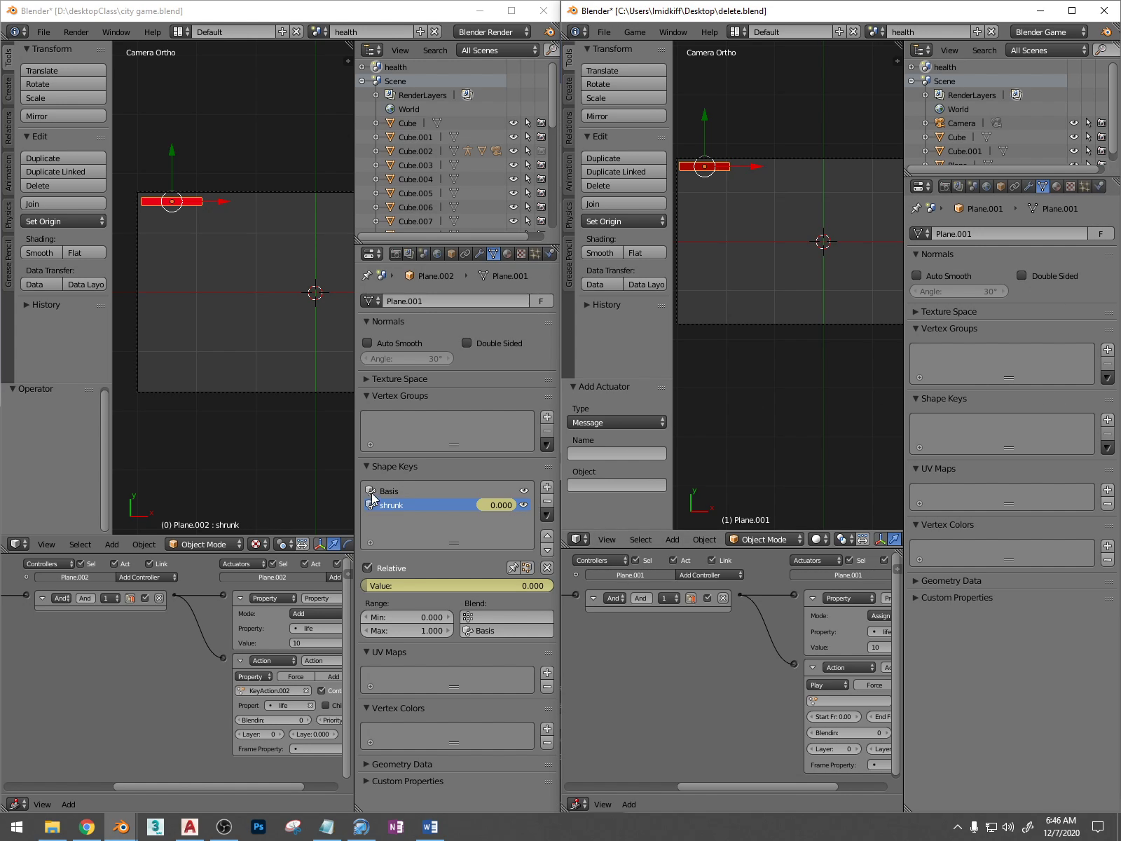
Add a Basis shape key and a second shape key named shrunk to the health bar
{"action": "left_click", "coordinate": [915, 399]}
{"action": "left_click", "coordinate": [915, 399]}
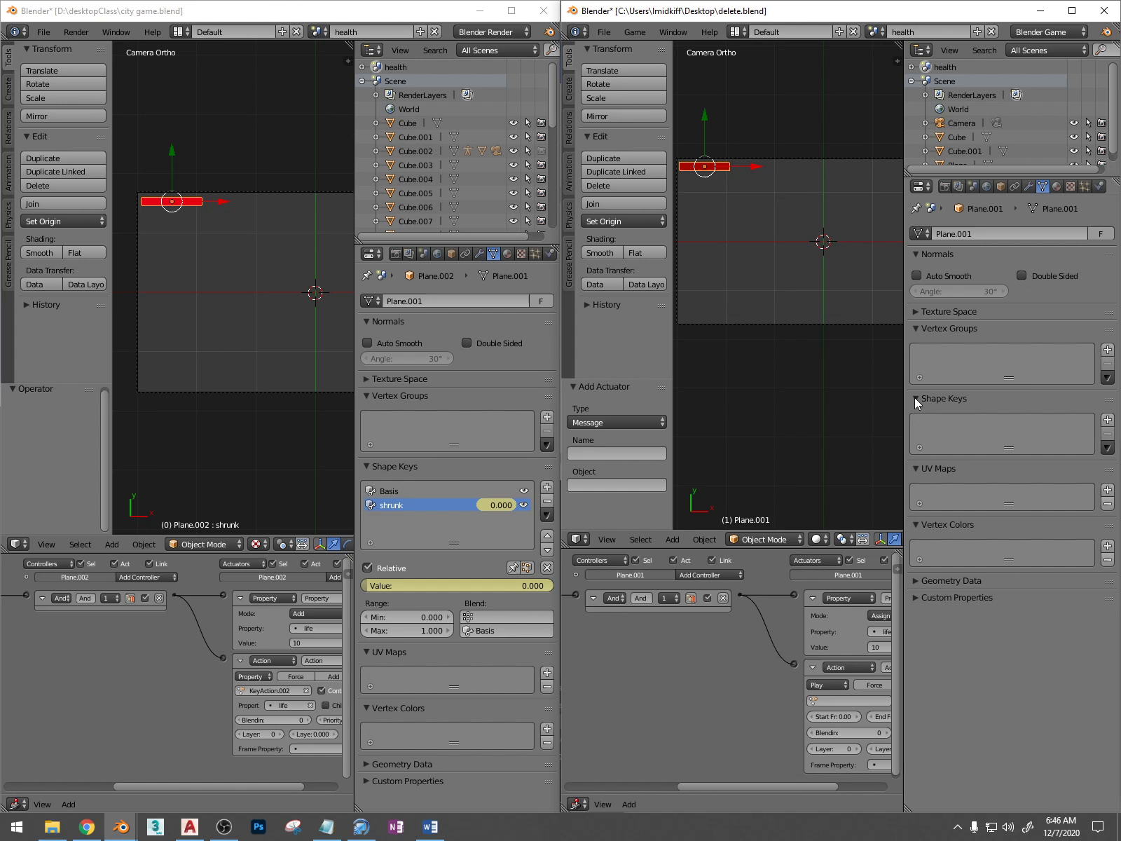
{"action": "left_click", "coordinate": [1108, 420]}
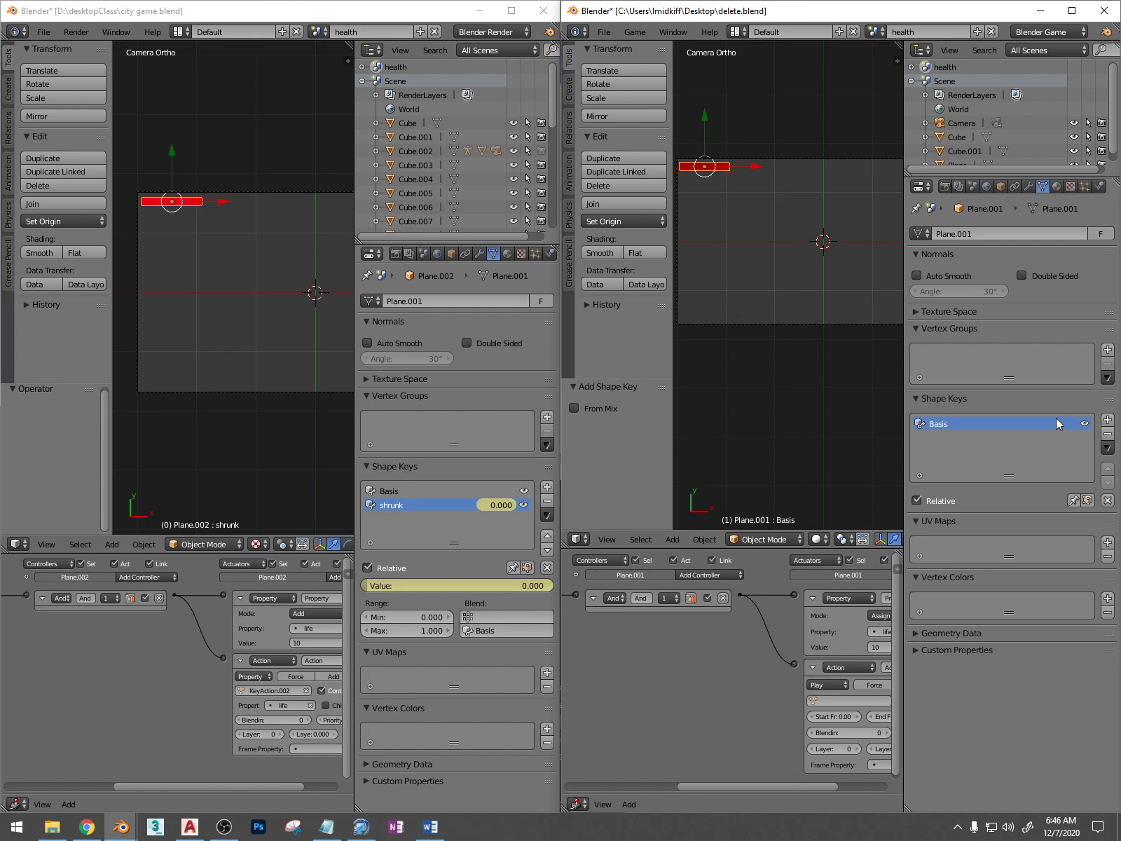
{"action": "left_click", "coordinate": [1108, 420]}
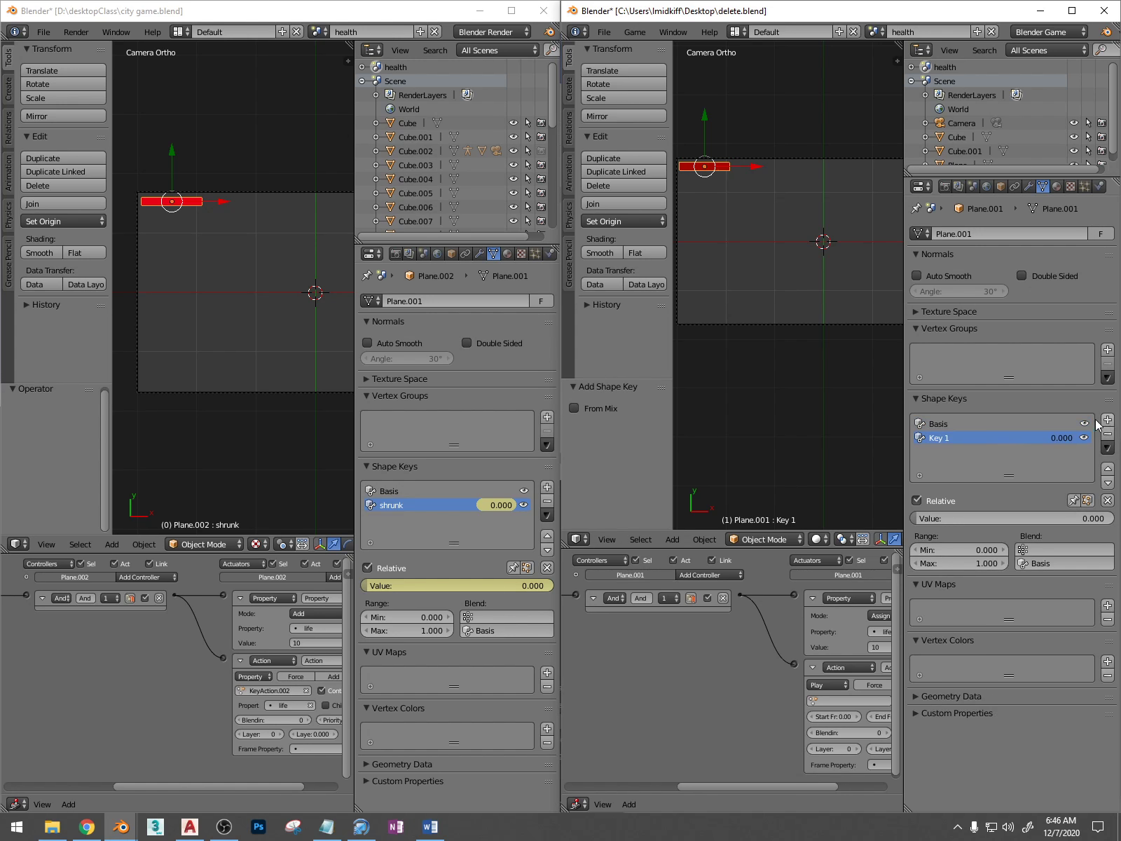
{"action": "double_click", "coordinate": [942, 438]}
{"action": "key", "text": "BackSpace"}
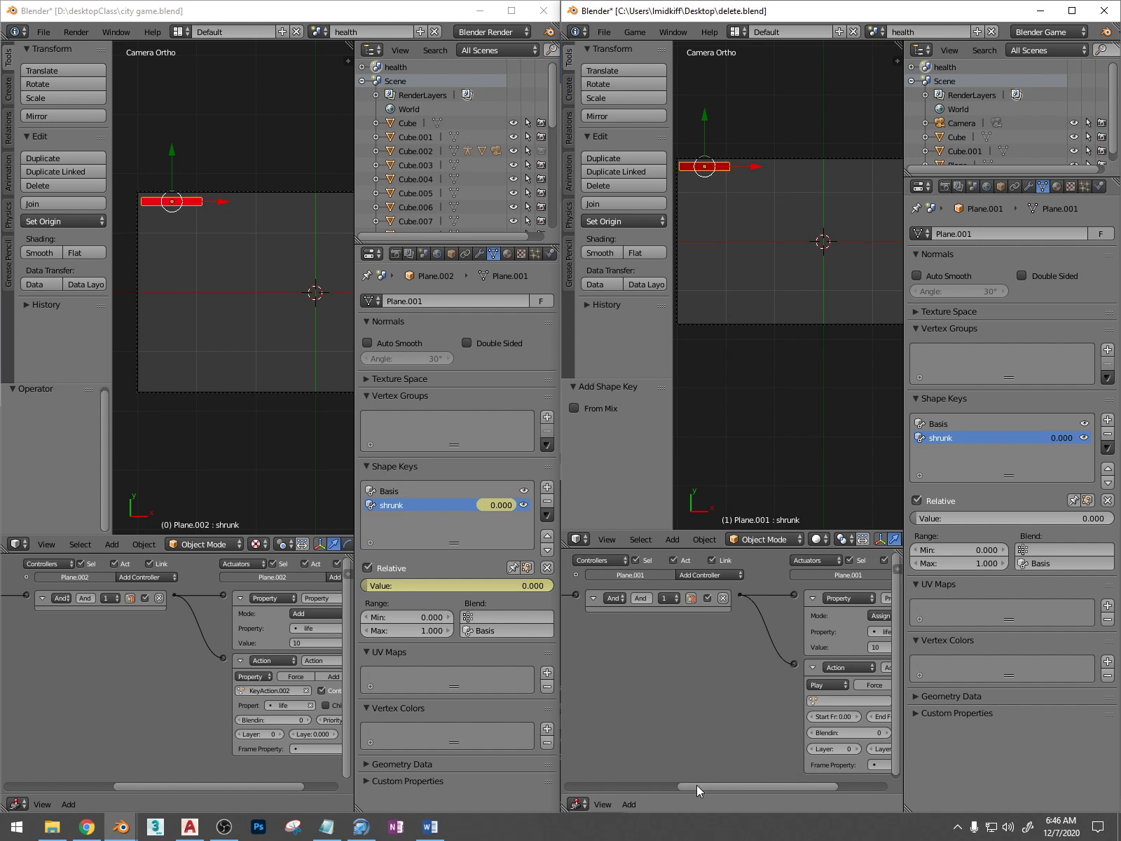
Check the health bar's ouch Message sensor and change the logic editor area of delete.blend to the Dope Sheet
{"action": "left_click_drag", "start_coordinate": [696, 785], "coordinate": [551, 792]}
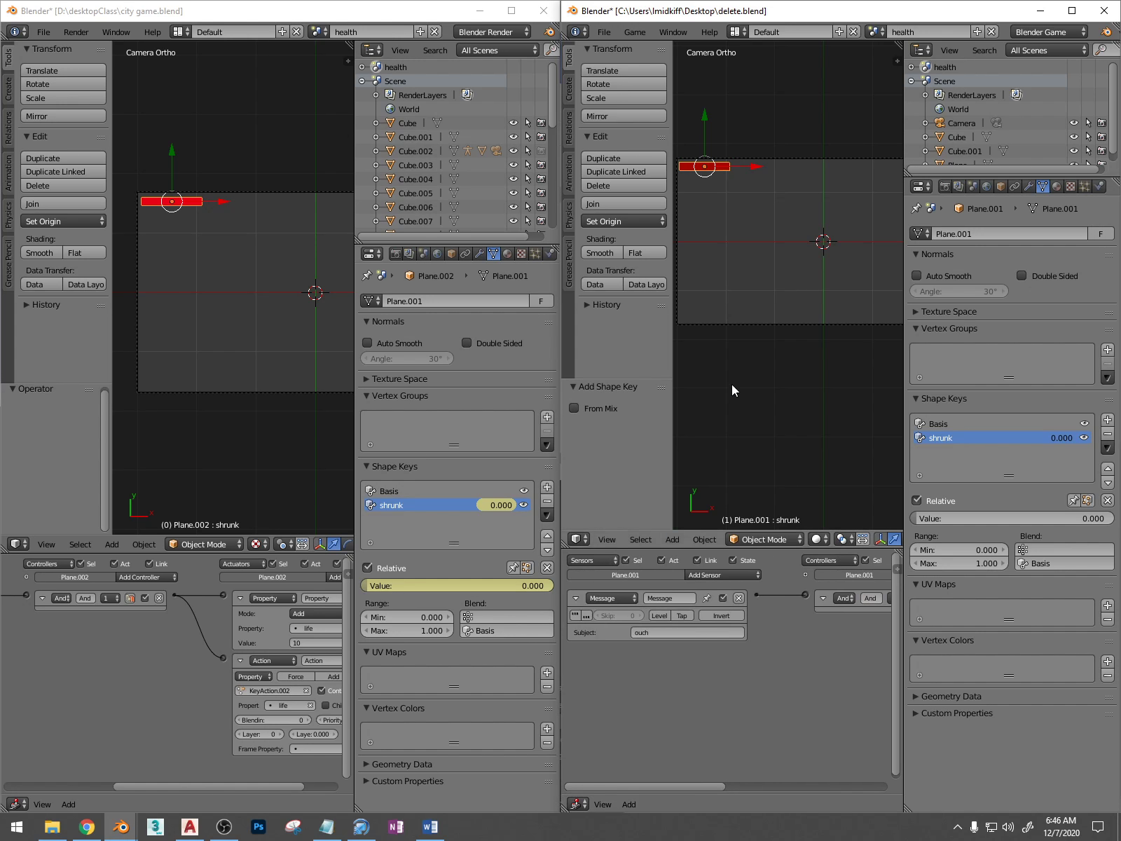
{"action": "scroll", "coordinate": [732, 384], "scroll_direction": "down", "scroll_amount": 1}
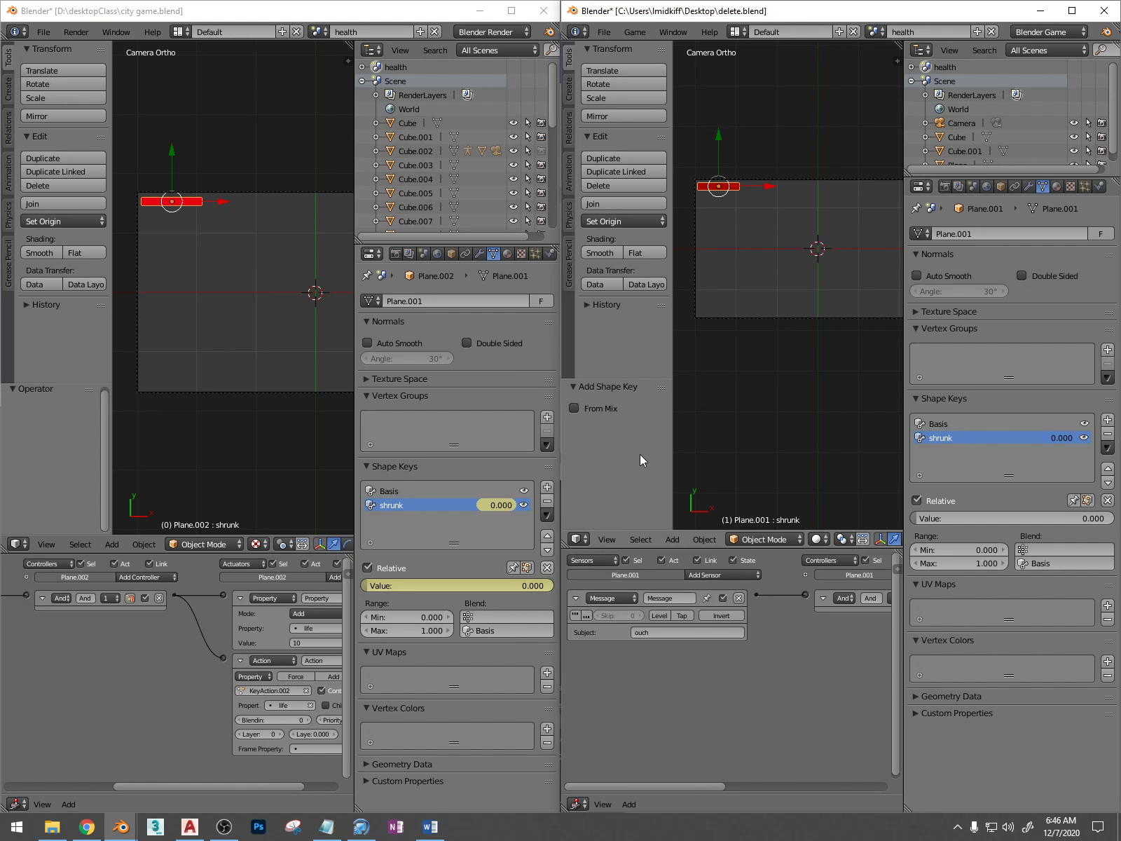
{"action": "scroll", "coordinate": [712, 414], "scroll_direction": "down", "scroll_amount": 2}
{"action": "scroll", "coordinate": [712, 414], "scroll_direction": "up", "scroll_amount": 2}
{"action": "scroll", "coordinate": [725, 184], "scroll_direction": "up", "scroll_amount": 3}
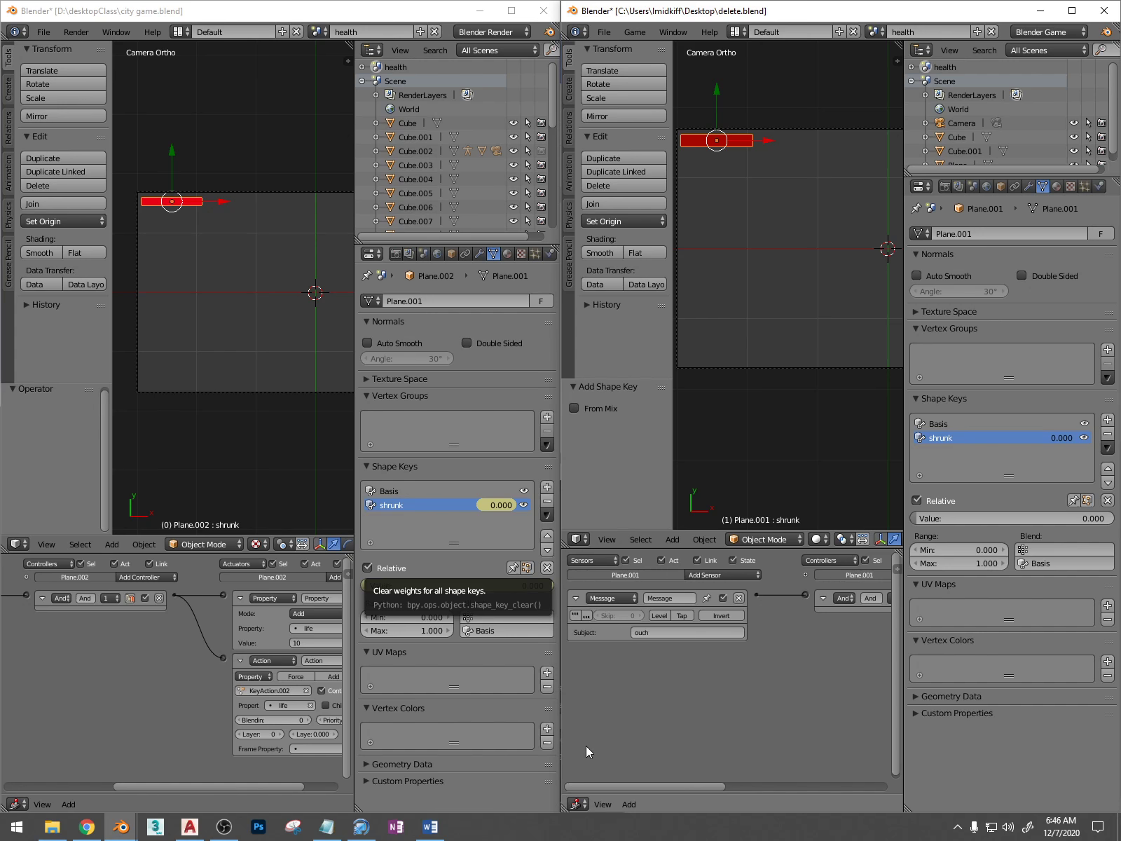
{"action": "left_click", "coordinate": [579, 804]}
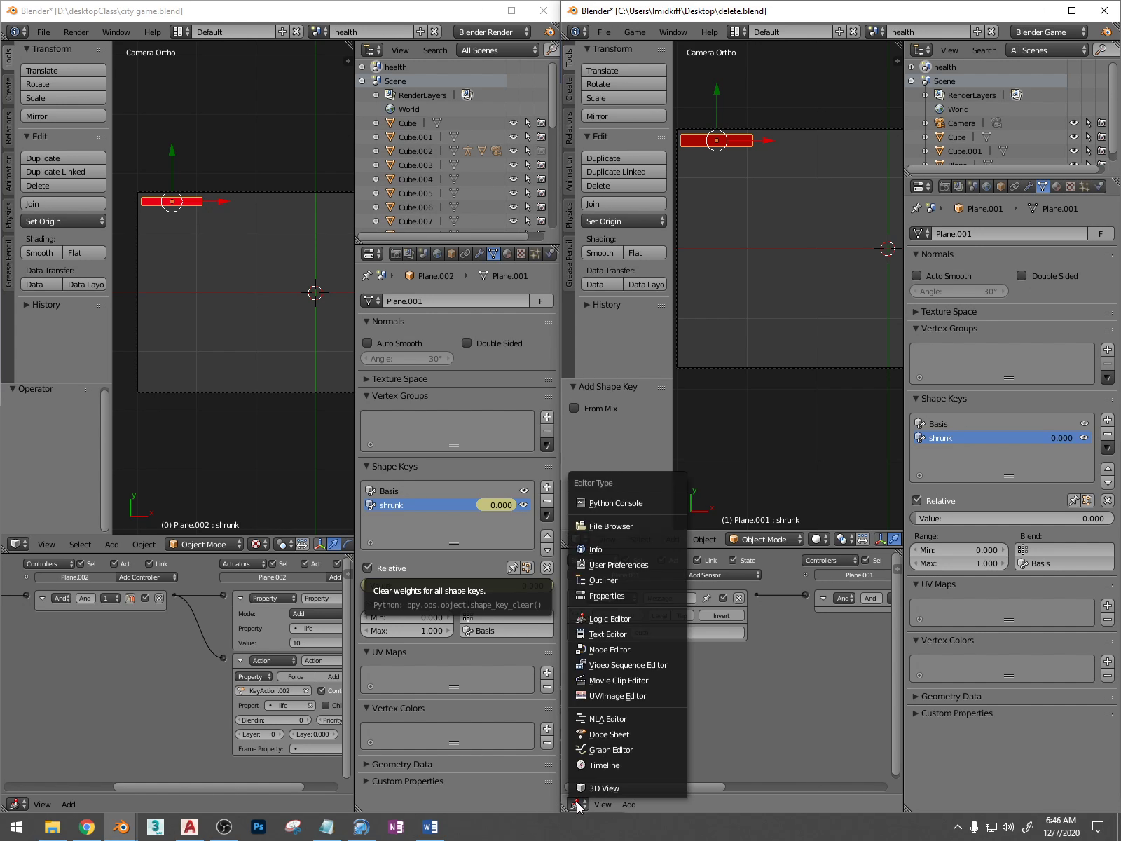
{"action": "left_click", "coordinate": [617, 735]}
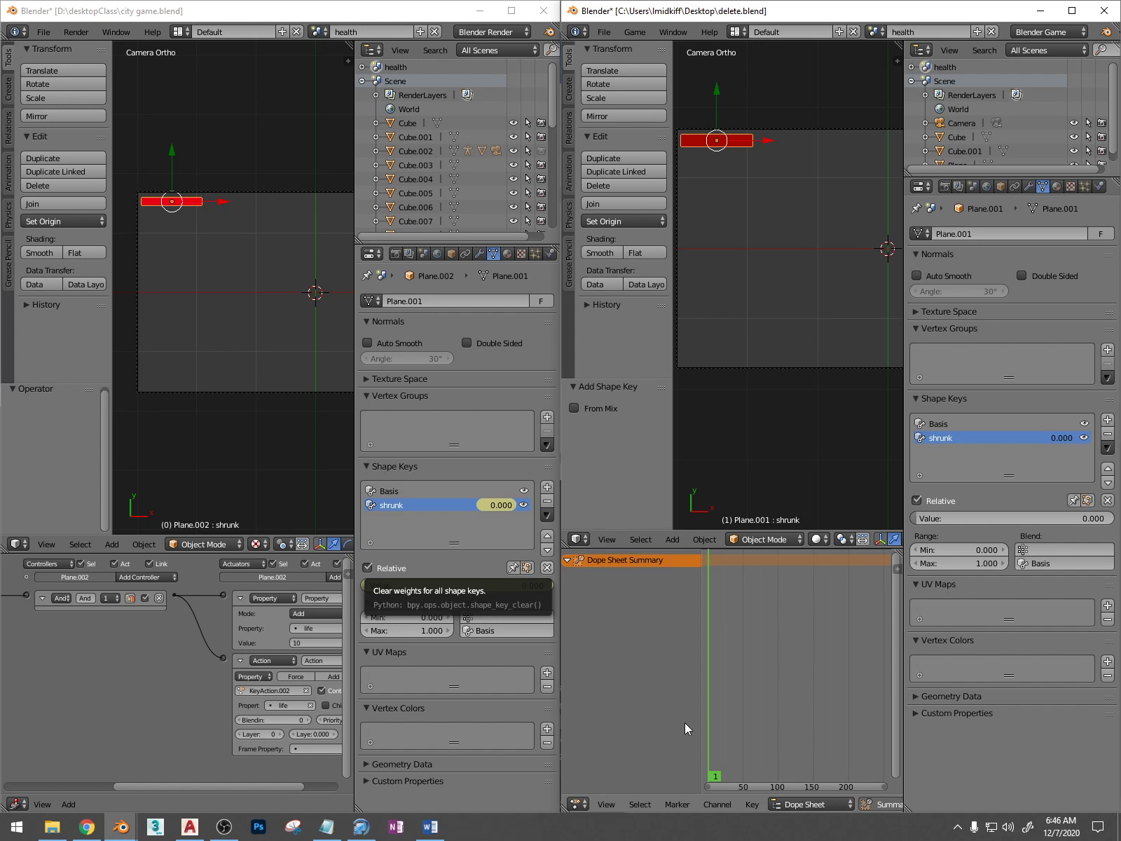
Insert a keyframe for the shrunk shape key at value 0 on frame 0
{"action": "key", "text": "Left"}
{"action": "mouse_move", "coordinate": [722, 602]}
{"action": "left_mouse_down"}
{"action": "mouse_move", "coordinate": [760, 614]}
{"action": "mouse_move", "coordinate": [716, 611]}
{"action": "left_mouse_up"}
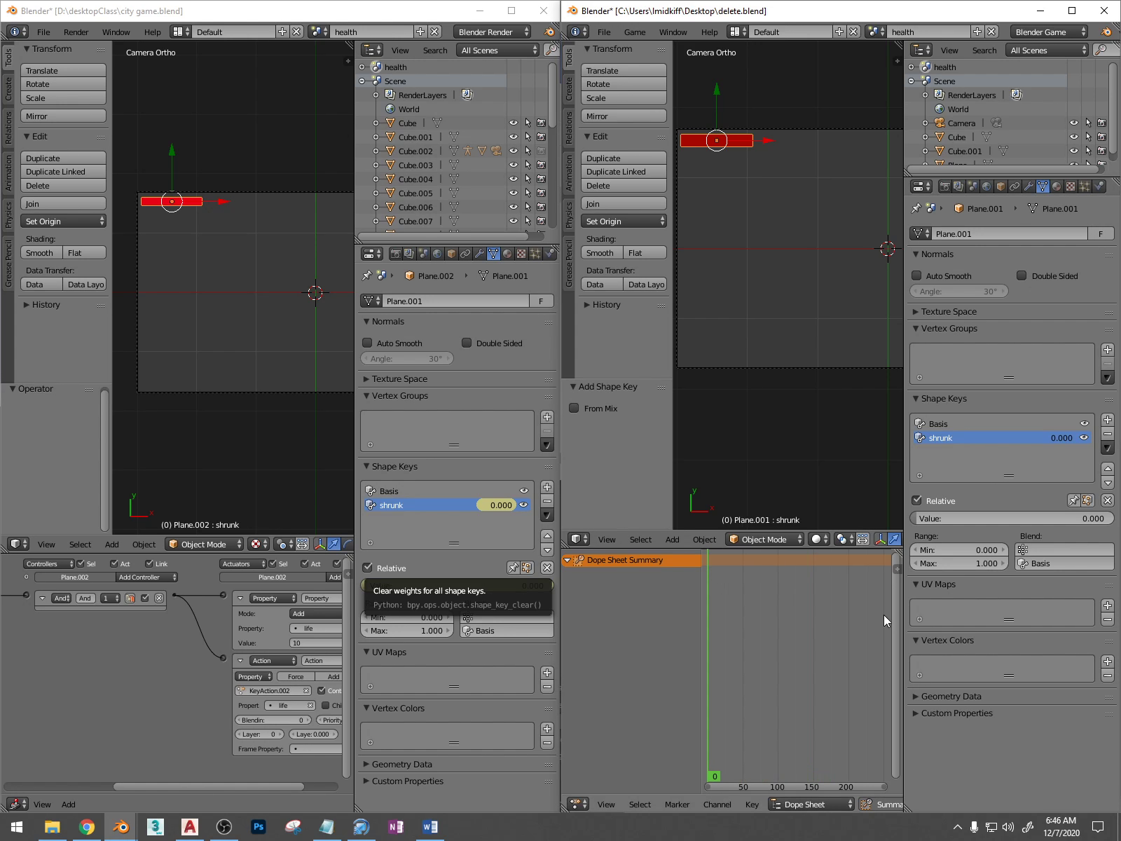
{"action": "left_click", "coordinate": [815, 804]}
{"action": "left_click", "coordinate": [815, 804]}
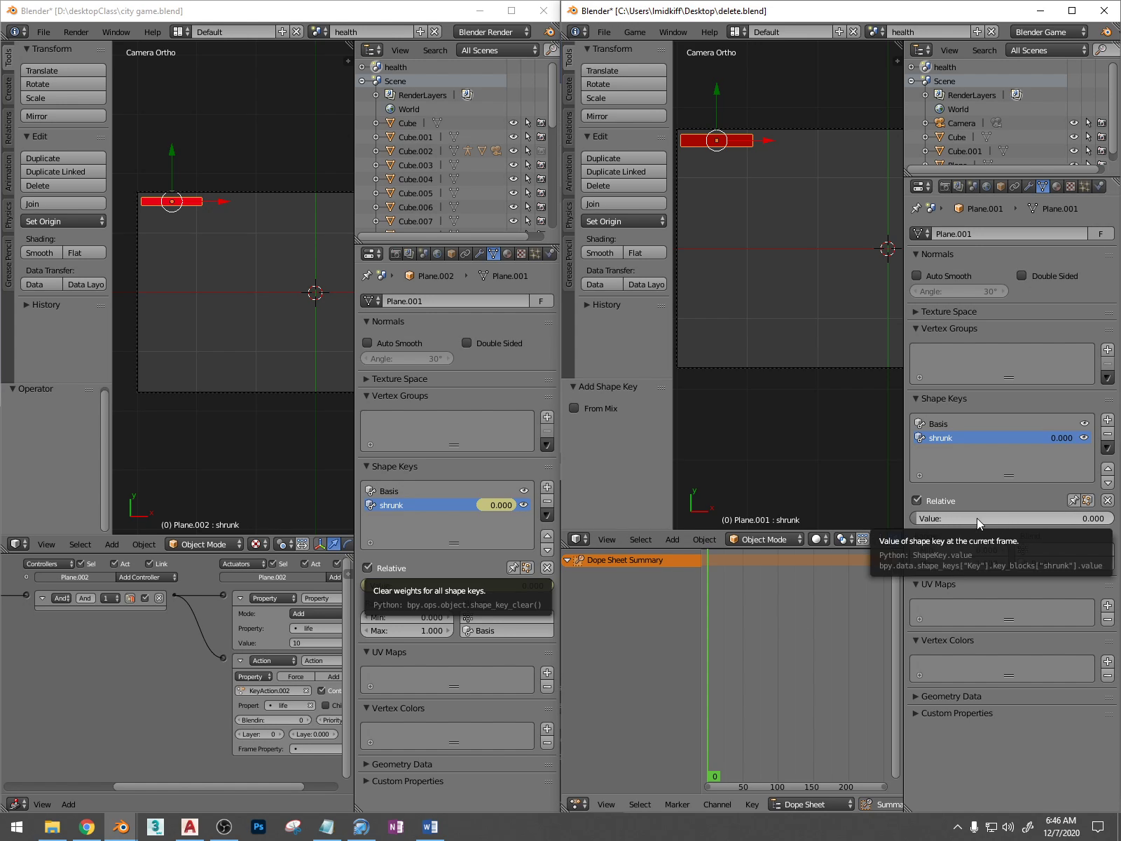
{"action": "key", "text": "i"}
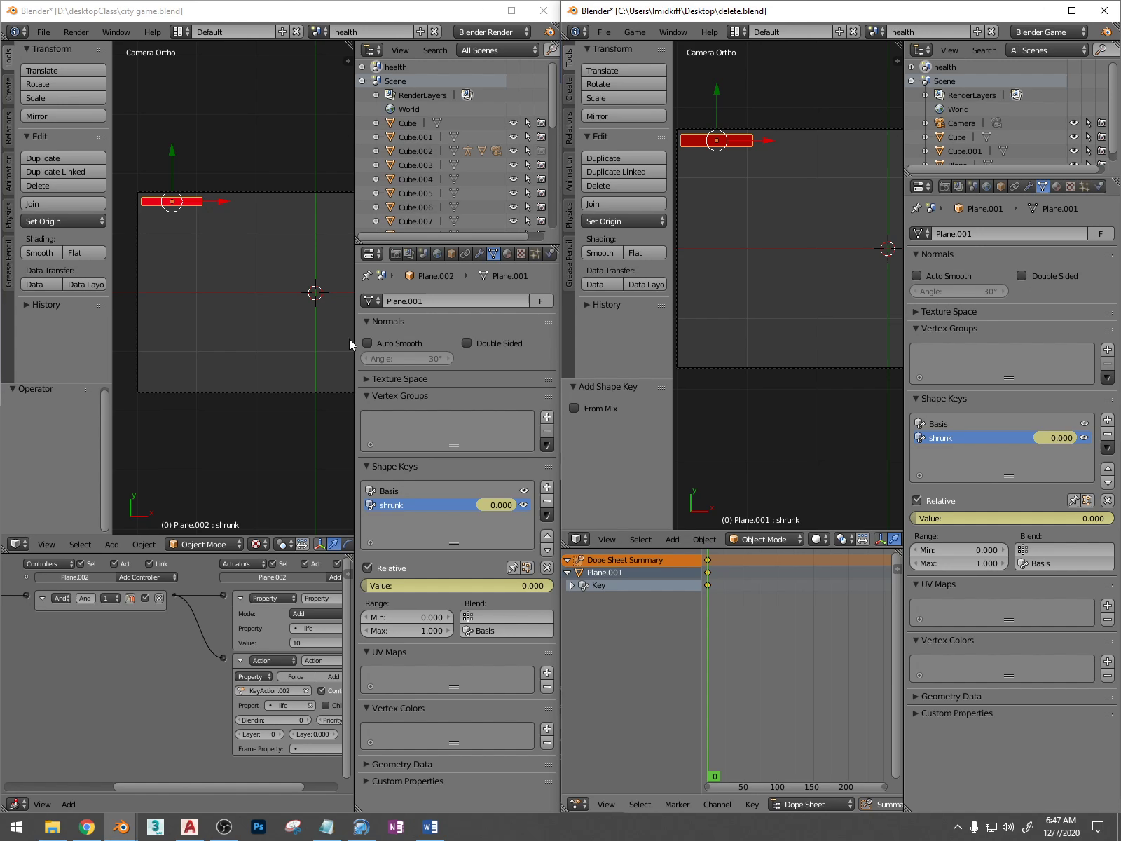
Go to frame 100 in delete.blend and set the shrunk shape key's value to 1
{"action": "left_click", "coordinate": [16, 803]}
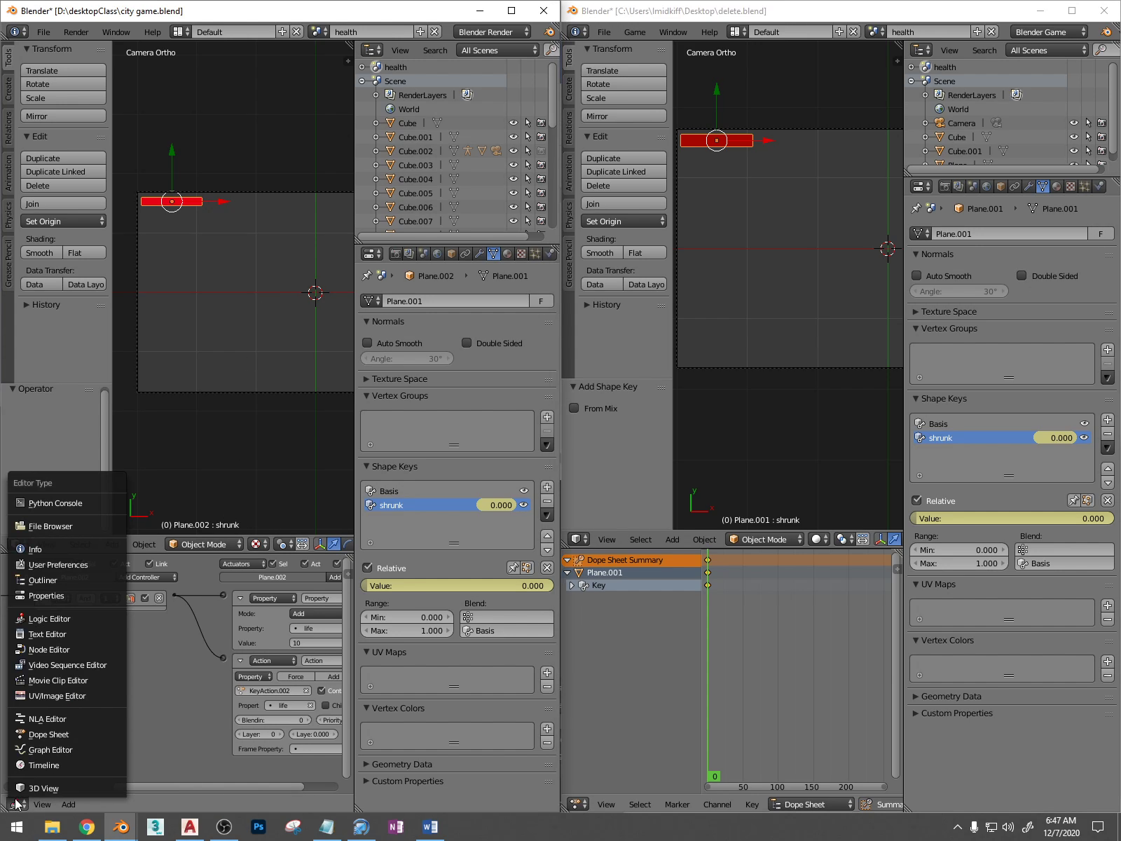
{"action": "left_click_drag", "start_coordinate": [723, 655], "coordinate": [778, 639]}
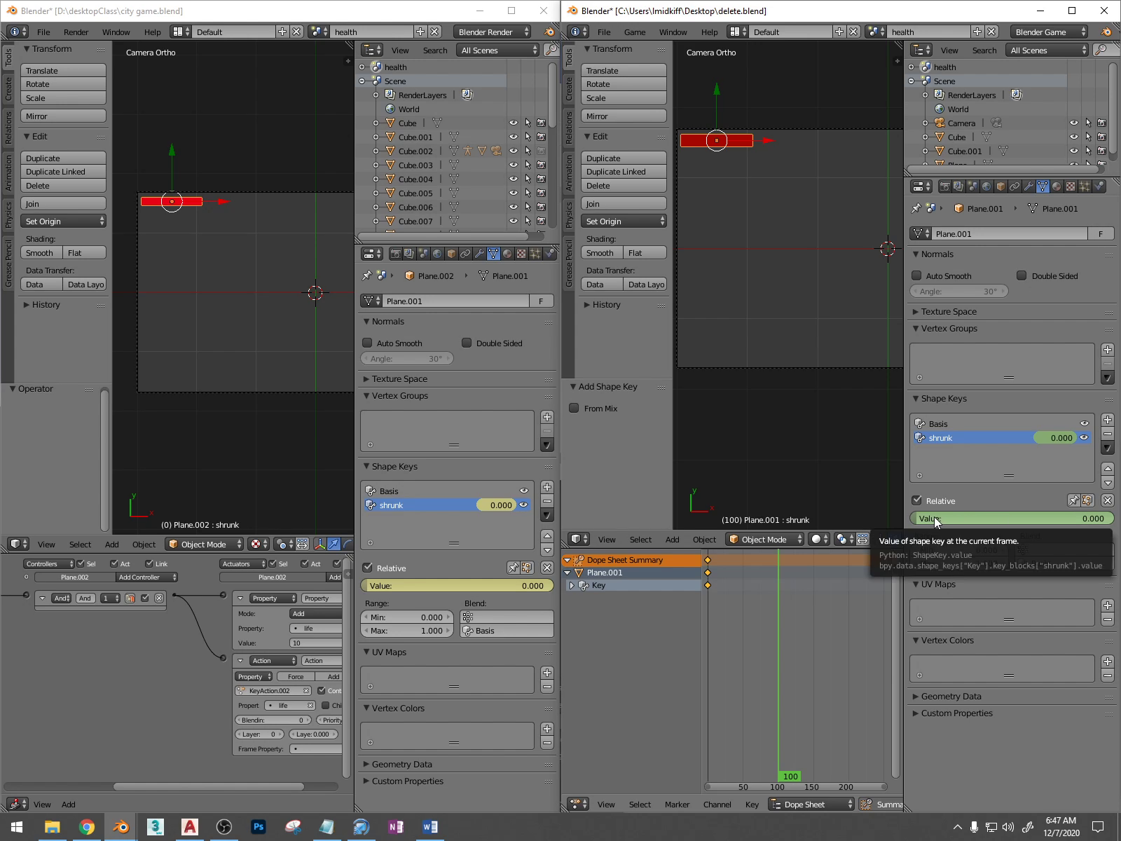
{"action": "left_click_drag", "start_coordinate": [935, 519], "coordinate": [1117, 522]}
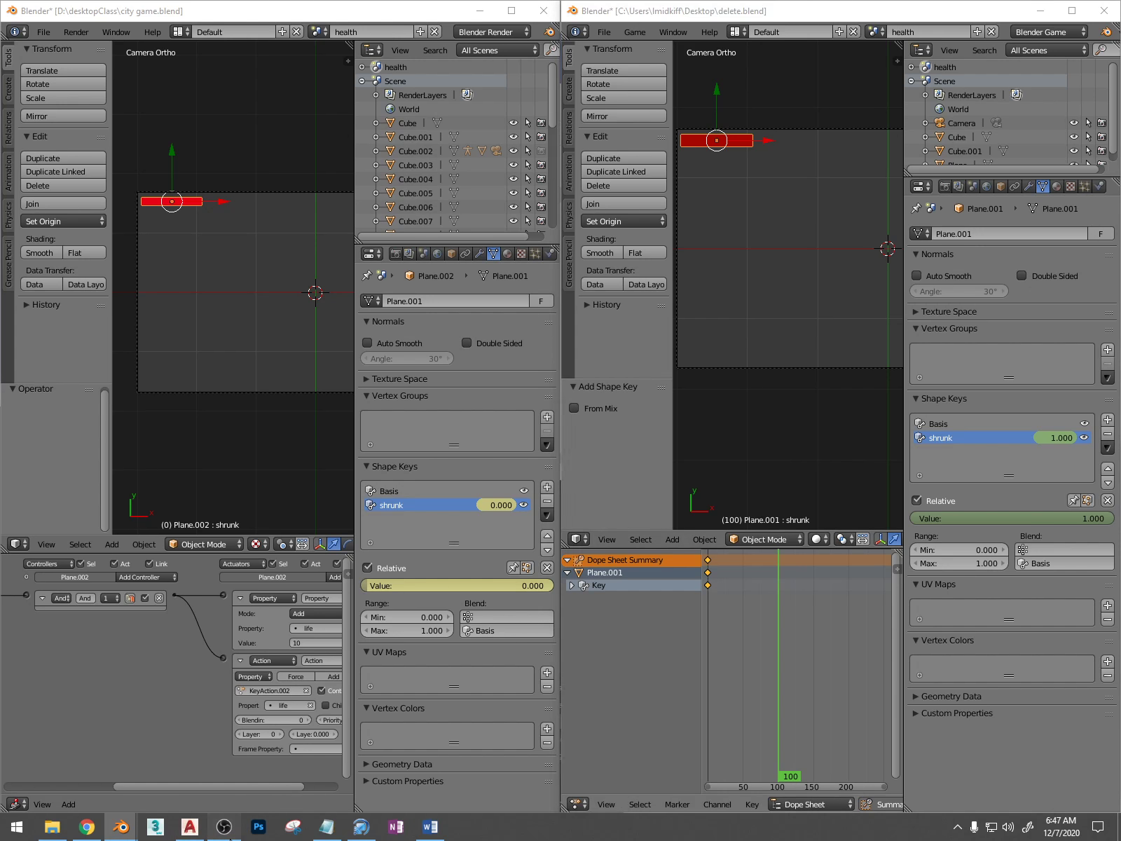
{"action": "left_click", "coordinate": [223, 827]}
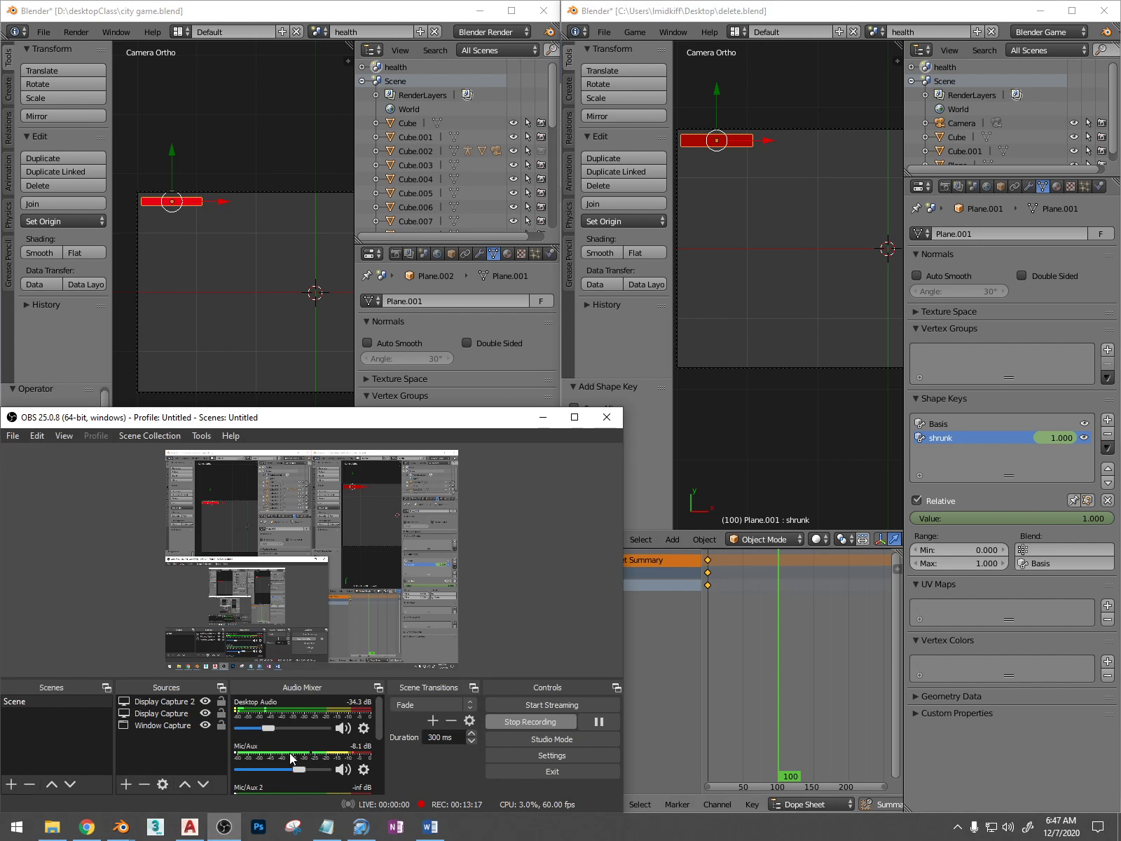
{"action": "left_click", "coordinate": [598, 721]}
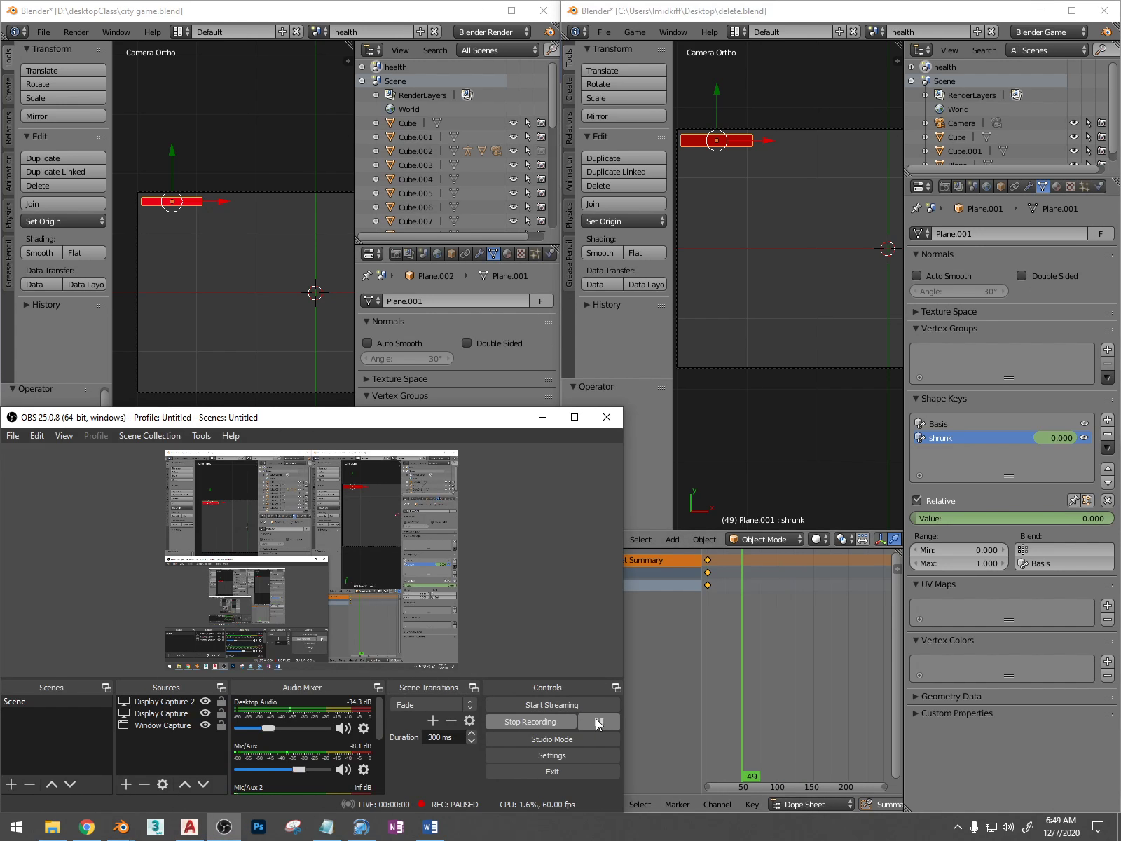
{"action": "left_click", "coordinate": [597, 721]}
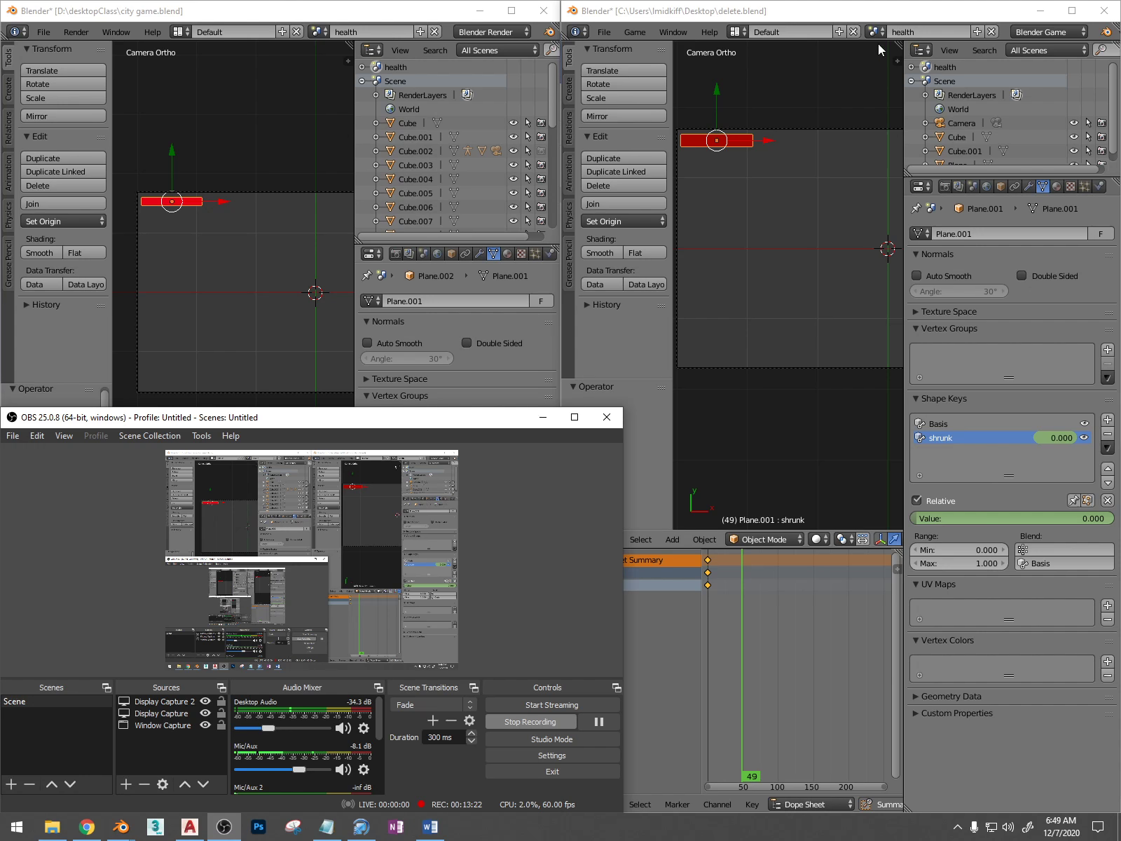
{"action": "left_click", "coordinate": [873, 5]}
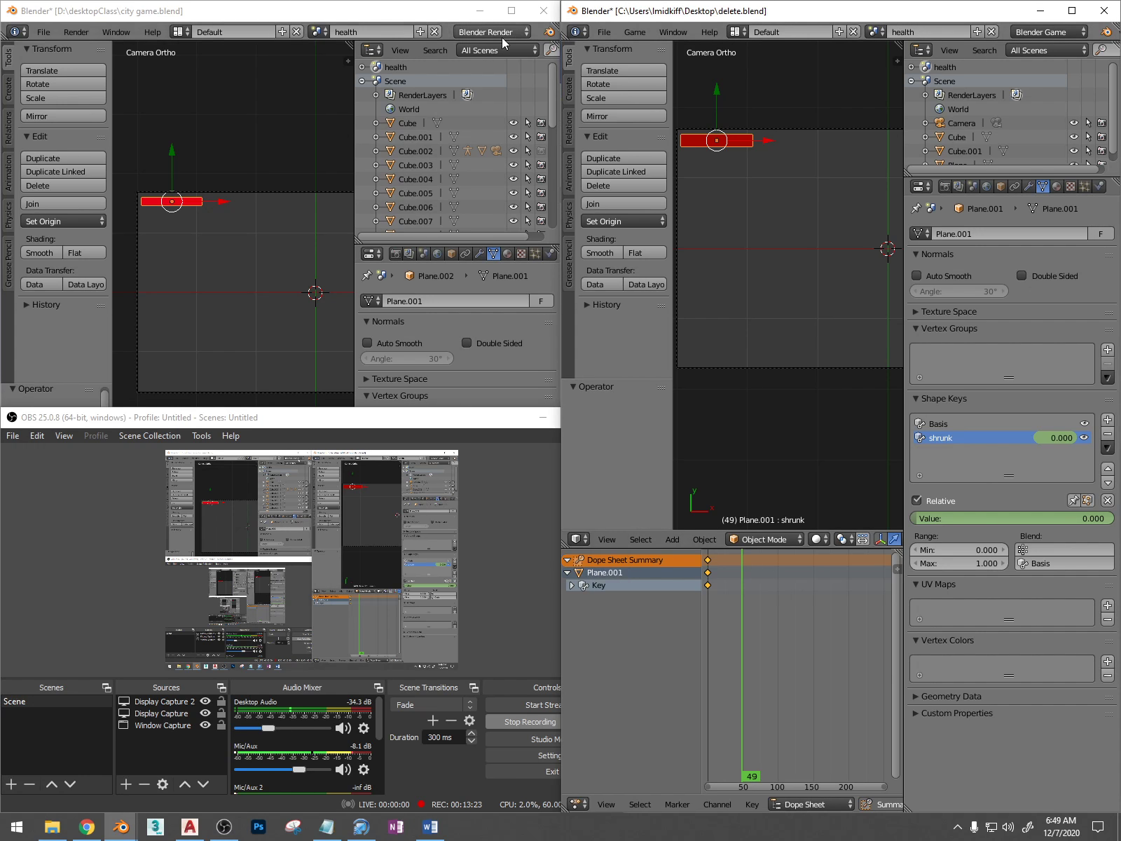
{"action": "left_click", "coordinate": [543, 417]}
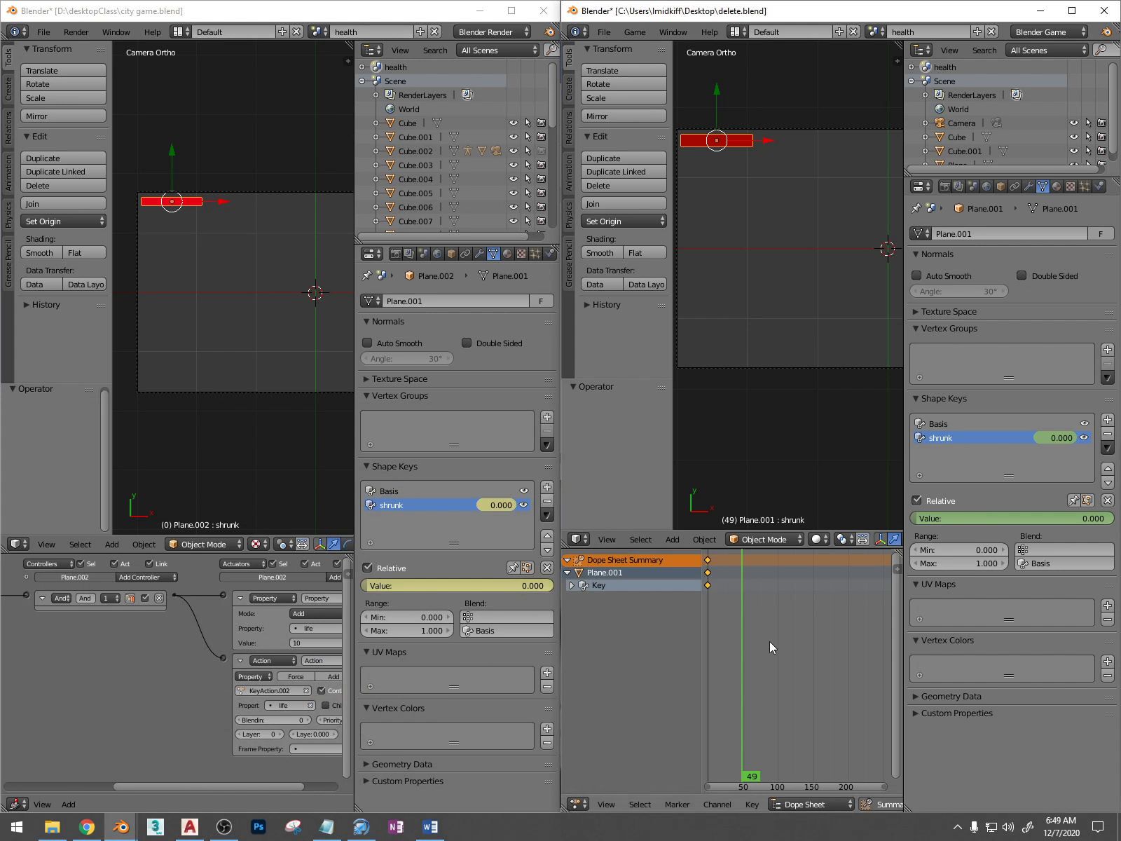
Return to frame 0, maximize the delete.blend window, and delete the shrunk keyframe in the Dope Sheet
{"action": "left_click", "coordinate": [707, 648]}
{"action": "key", "text": "shift+Left"}
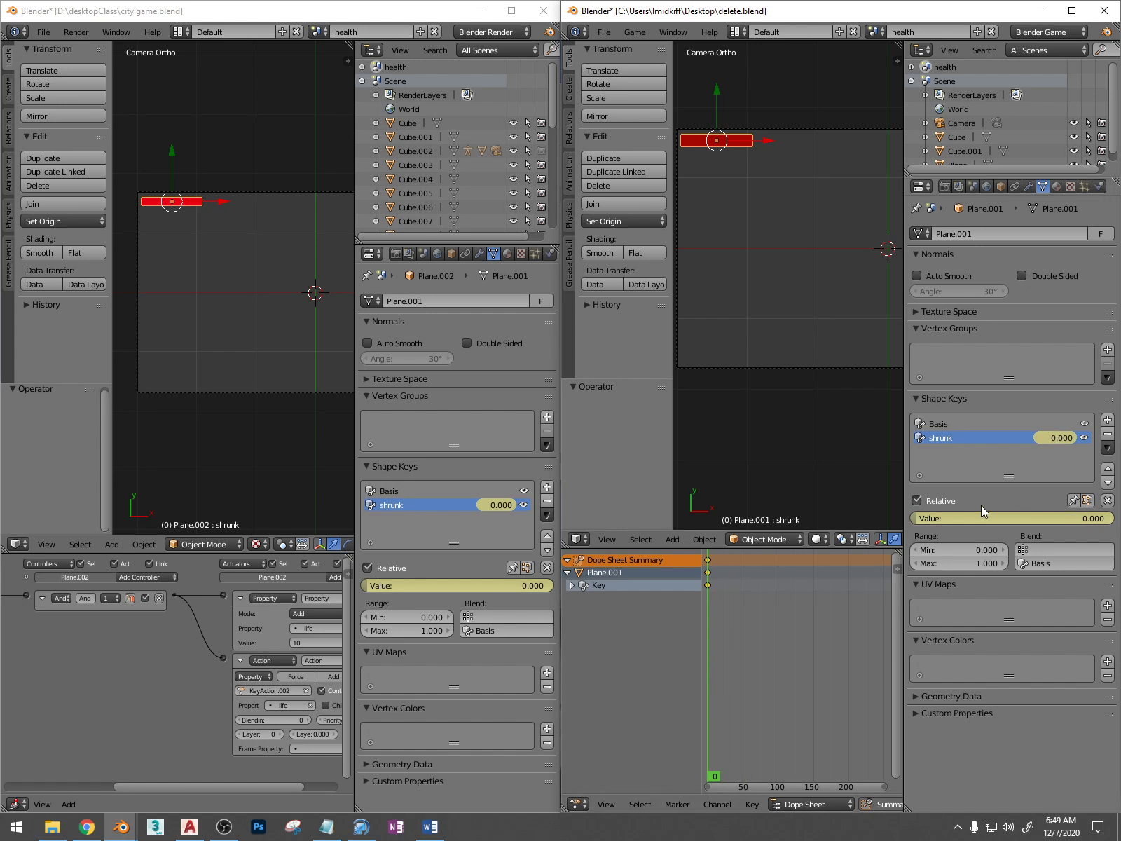
{"action": "left_click", "coordinate": [1072, 11]}
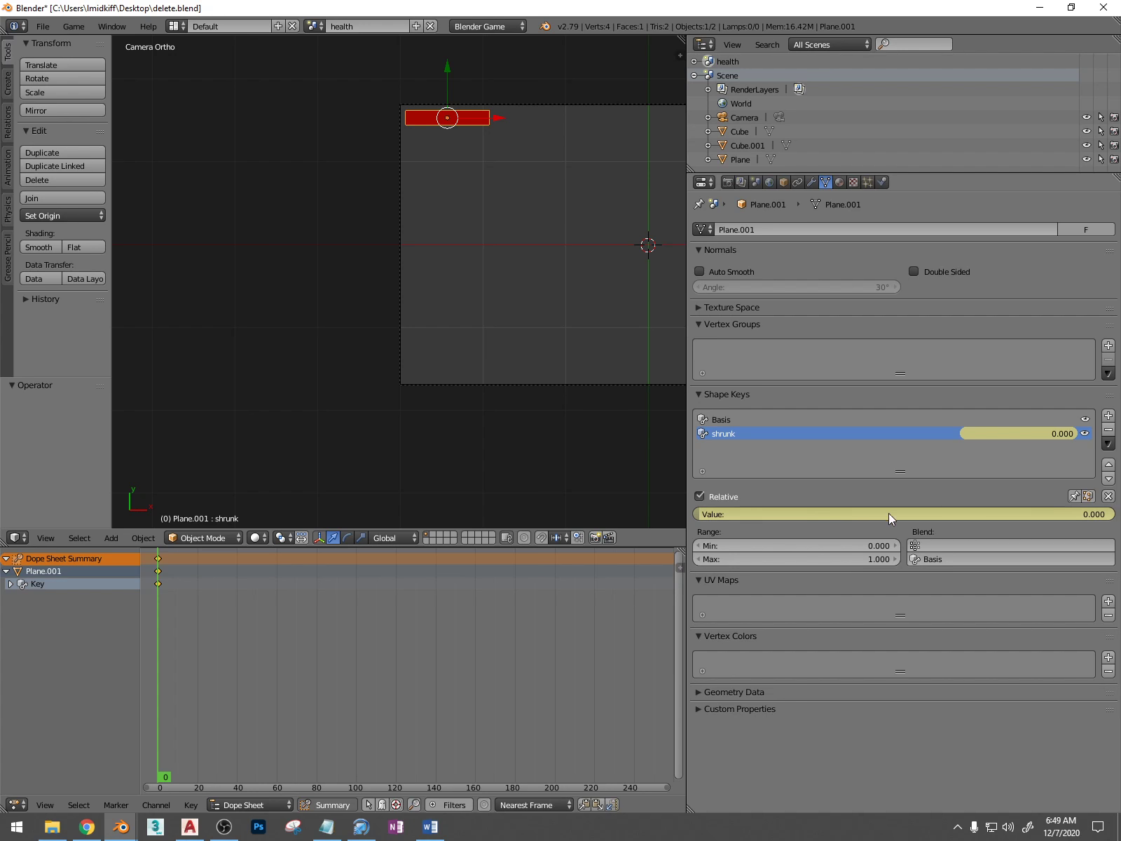
{"action": "middle_click_drag", "start_coordinate": [419, 319], "coordinate": [371, 341], "text": "shift"}
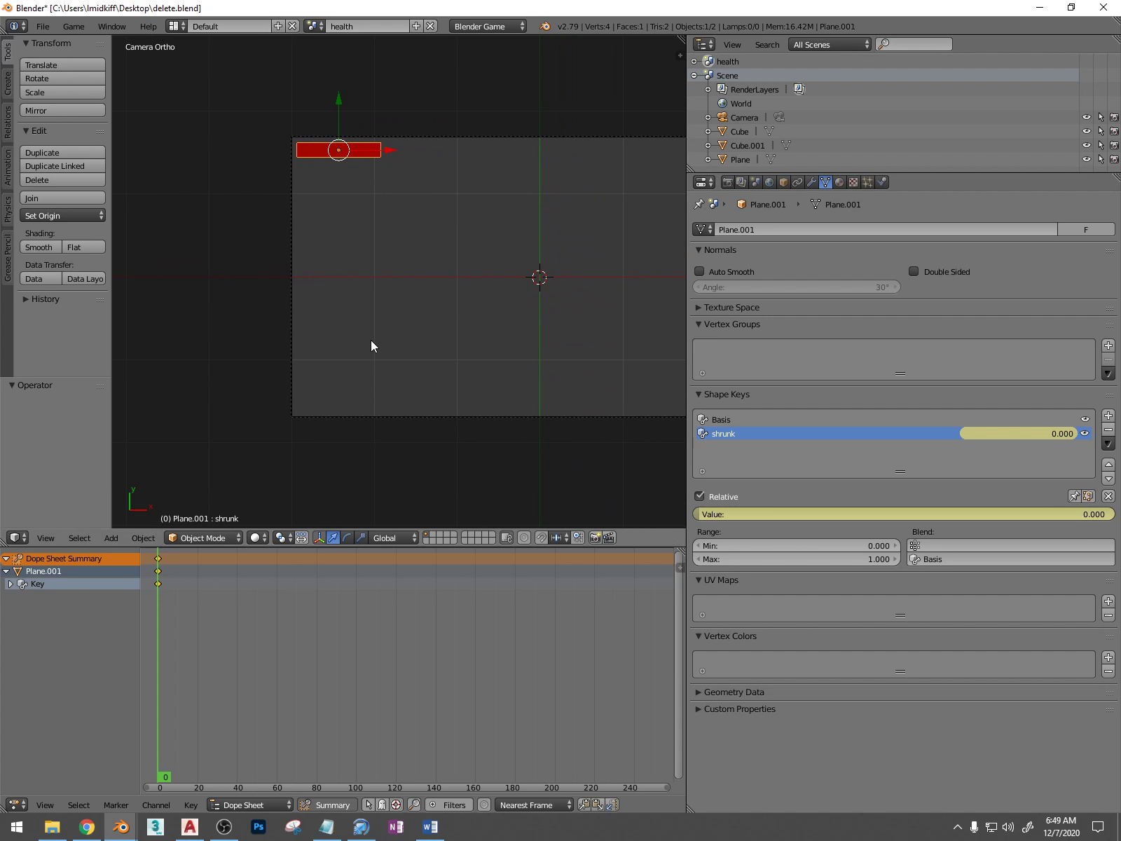
{"action": "key", "text": "x"}
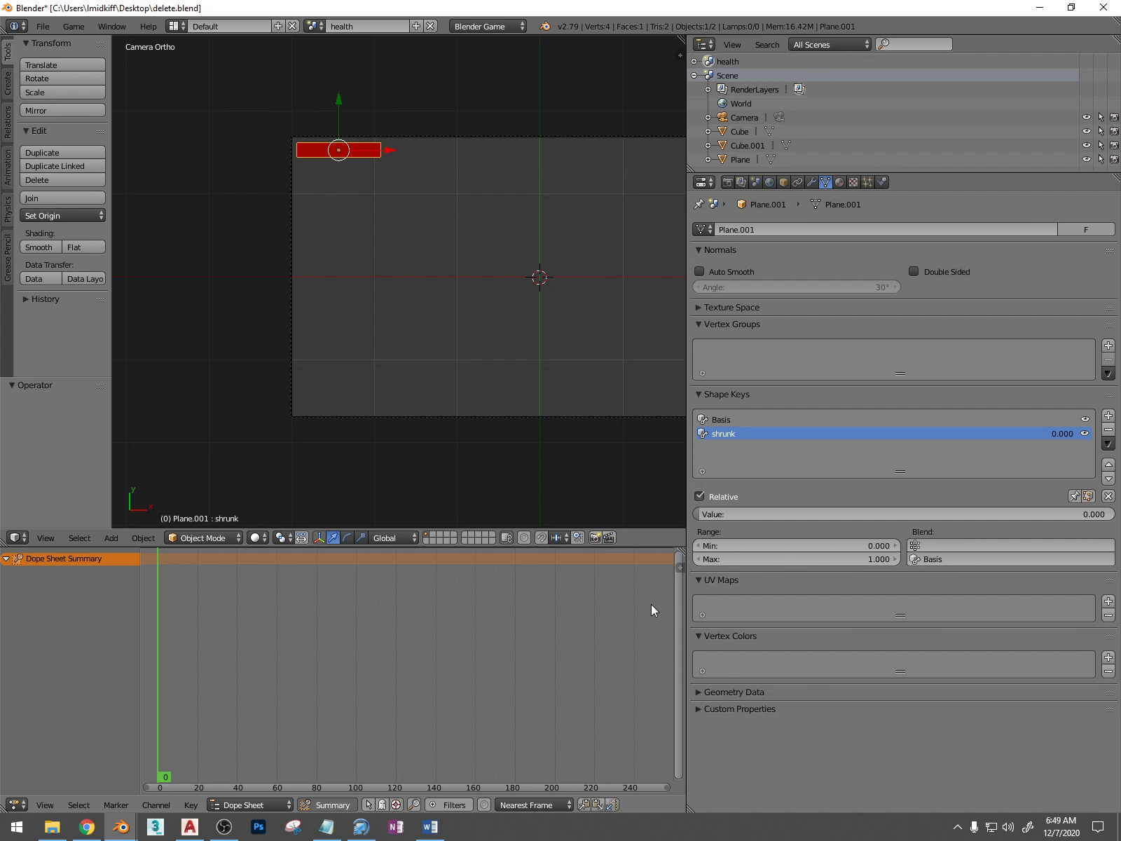
With the shrunk shape key active, move the health bar's right edge about -1.008 along X onto its left edge
{"action": "middle_click_drag", "start_coordinate": [403, 250], "coordinate": [424, 313], "text": "shift"}
{"action": "scroll", "coordinate": [358, 213], "scroll_direction": "up", "scroll_amount": 5}
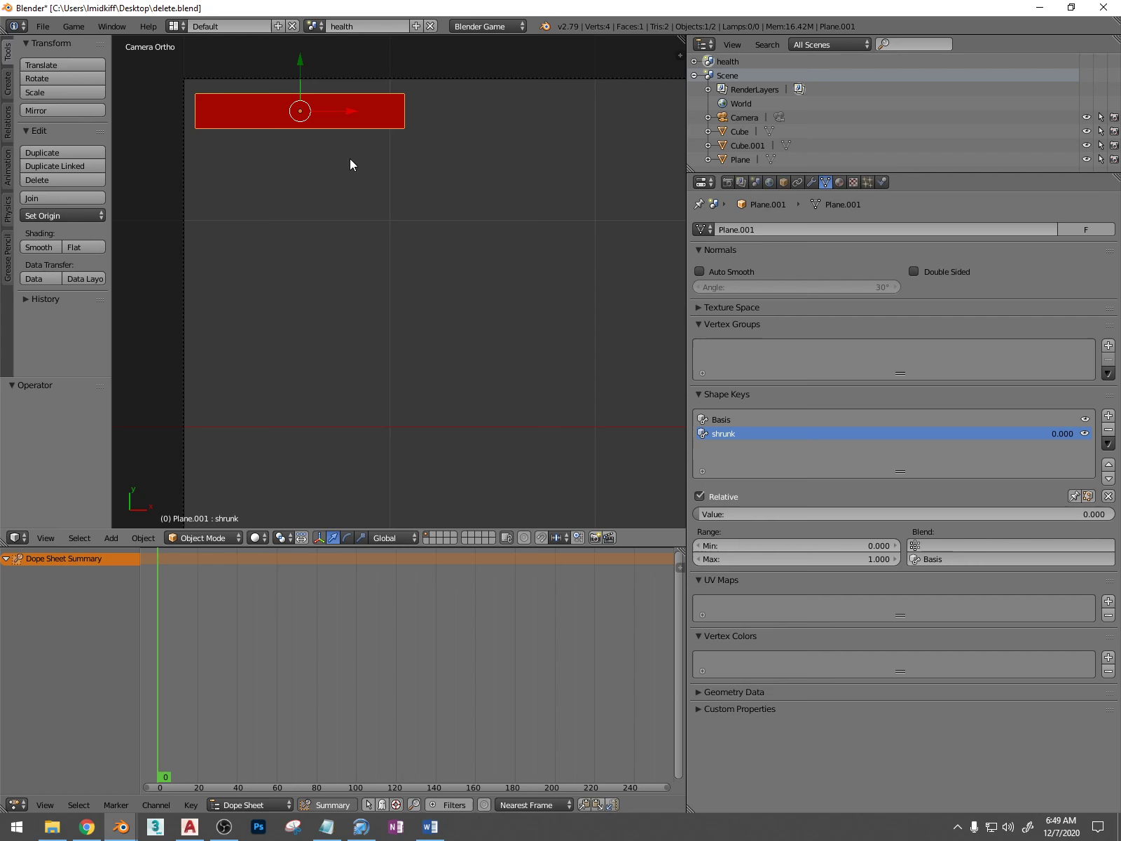
{"action": "left_click", "coordinate": [769, 423]}
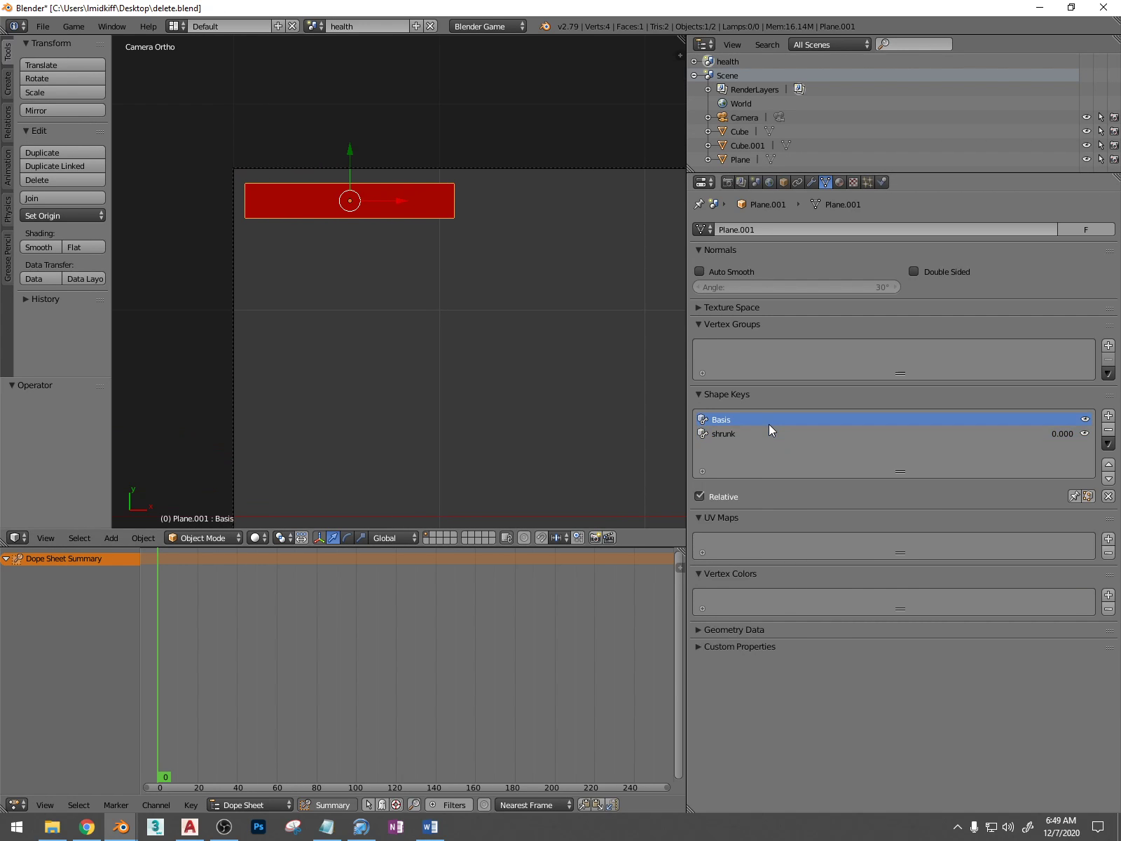
{"action": "left_click", "coordinate": [757, 433]}
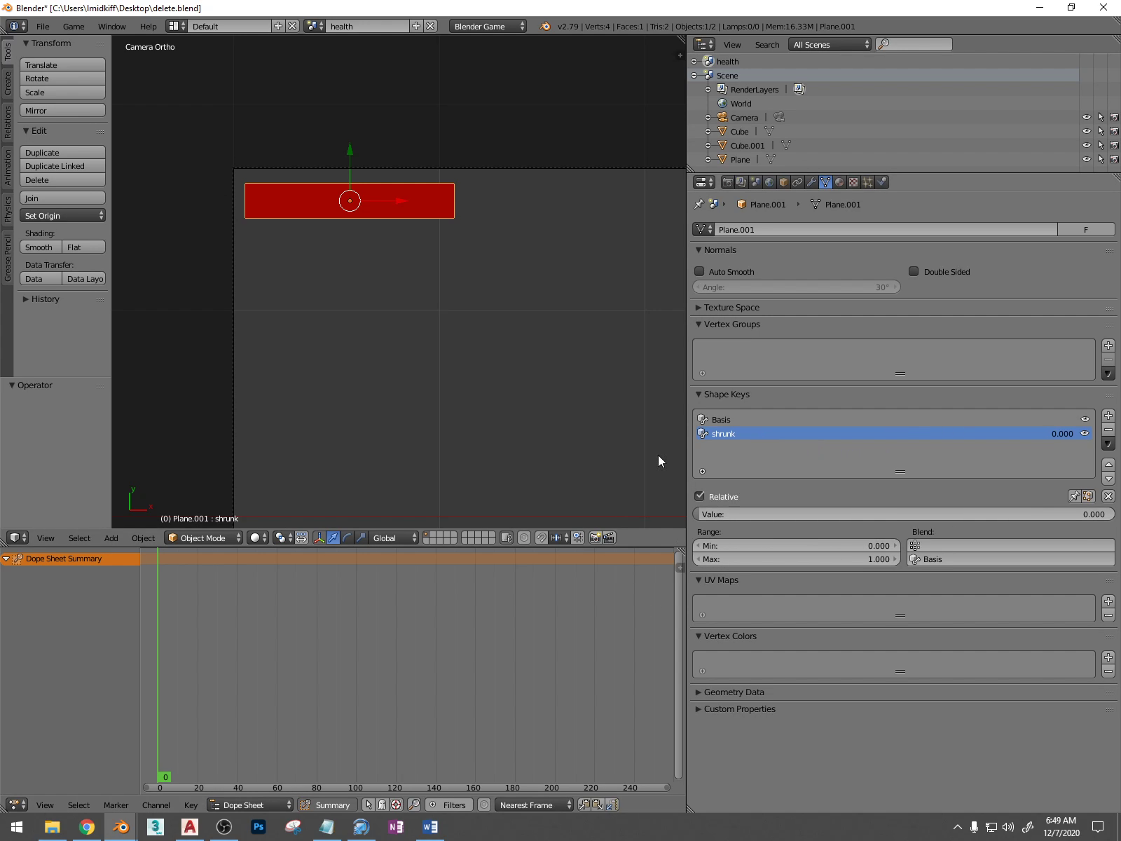
{"action": "key", "text": "Tab"}
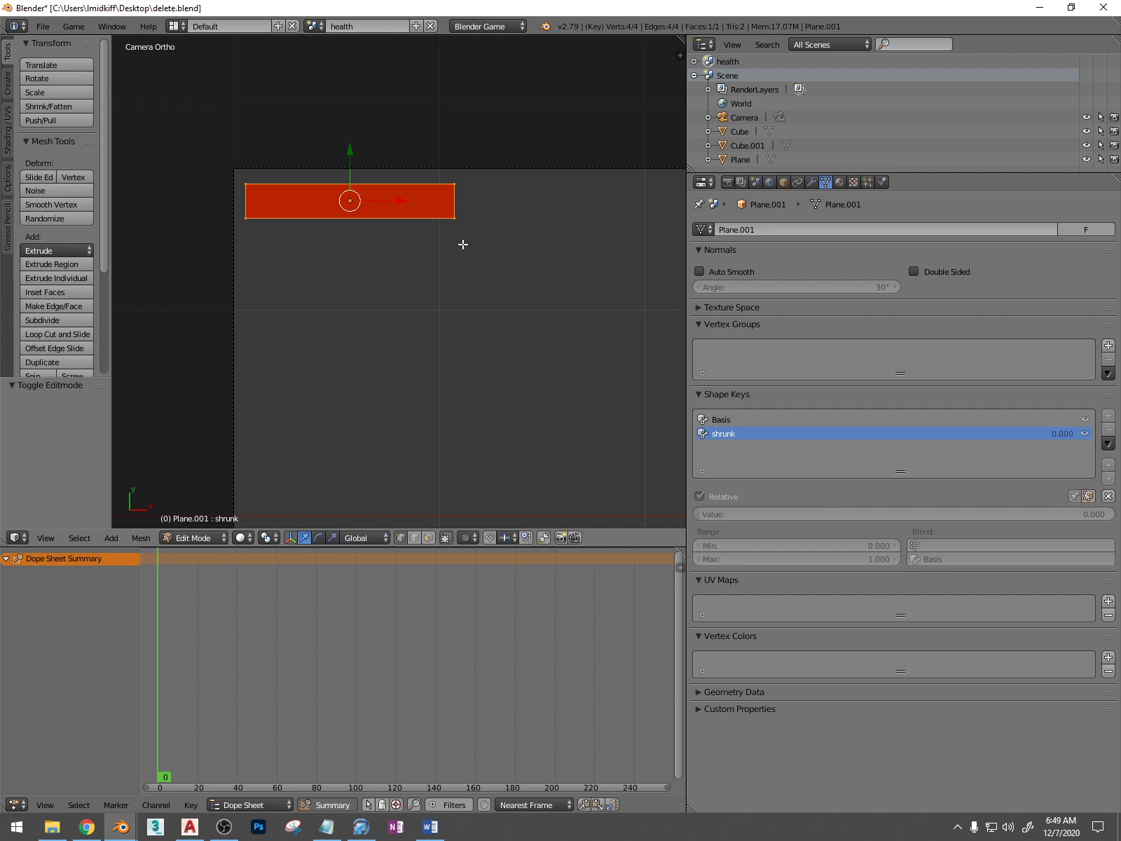
{"action": "left_click", "coordinate": [414, 537]}
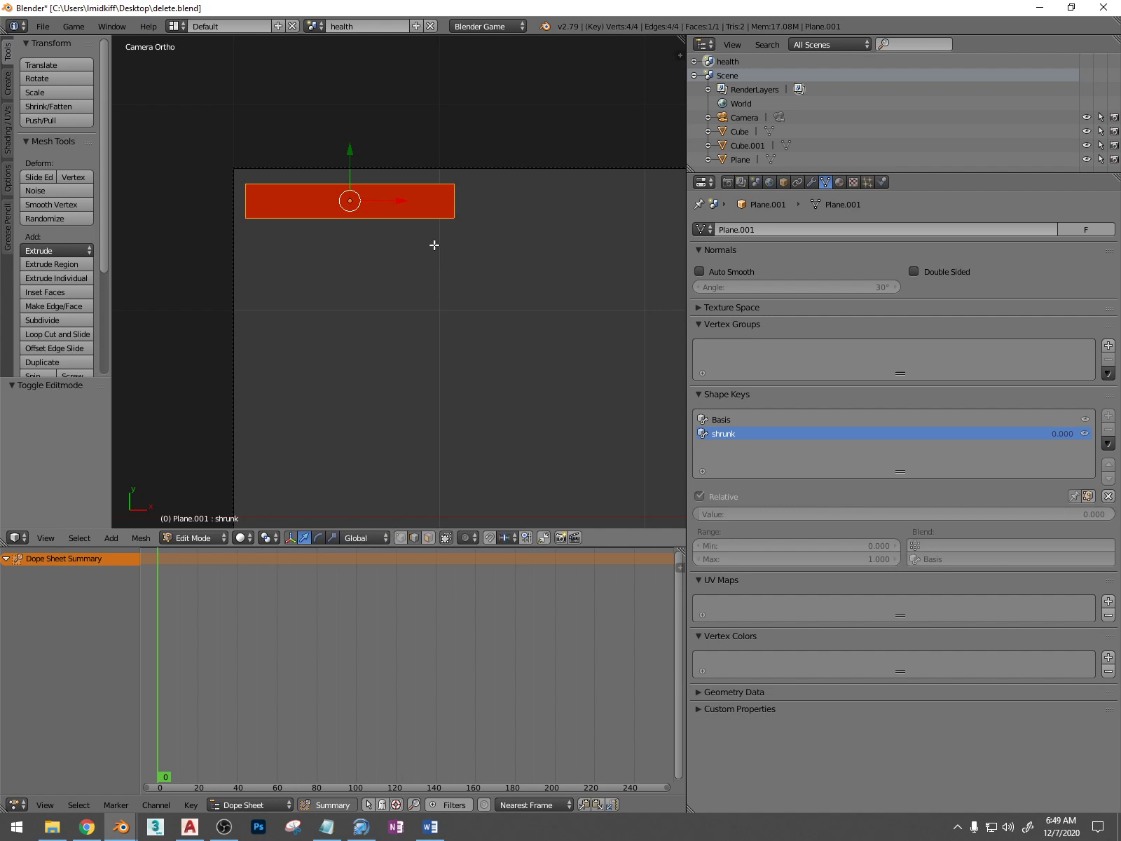
{"action": "right_click", "coordinate": [455, 203]}
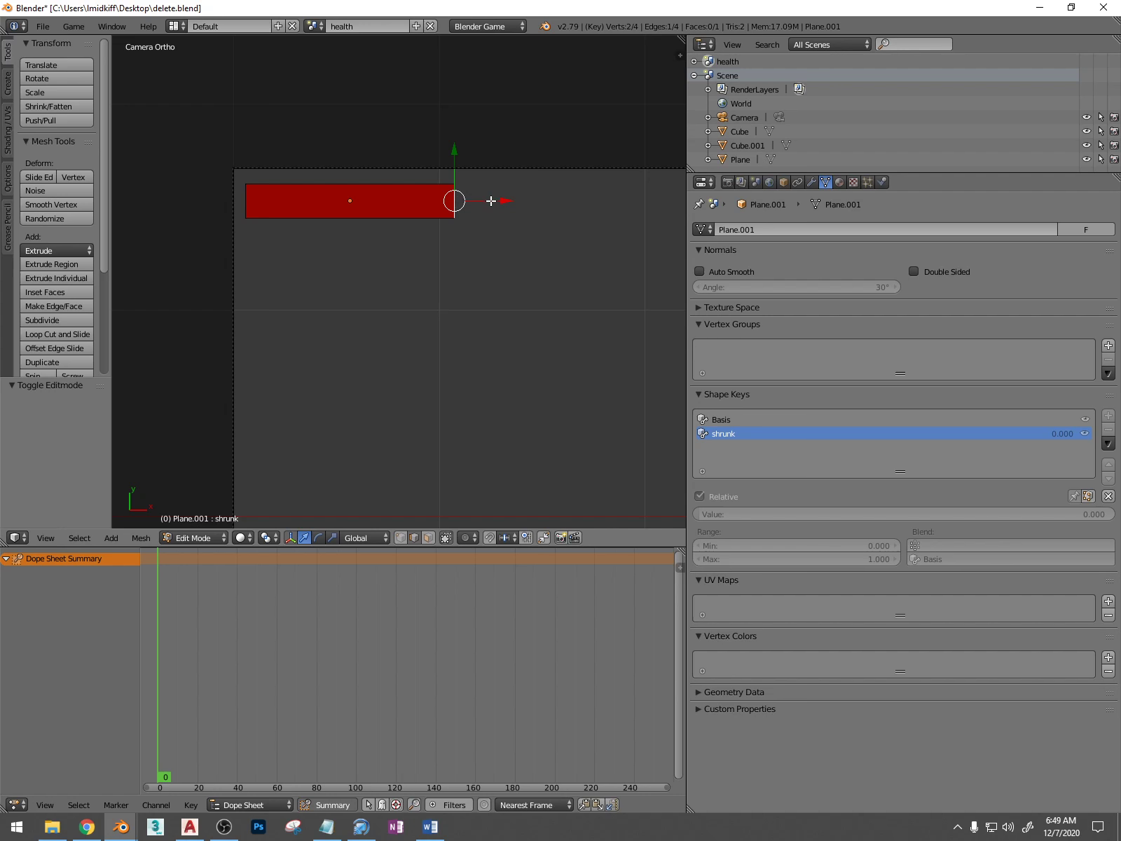
{"action": "left_click_drag", "start_coordinate": [495, 202], "coordinate": [288, 202]}
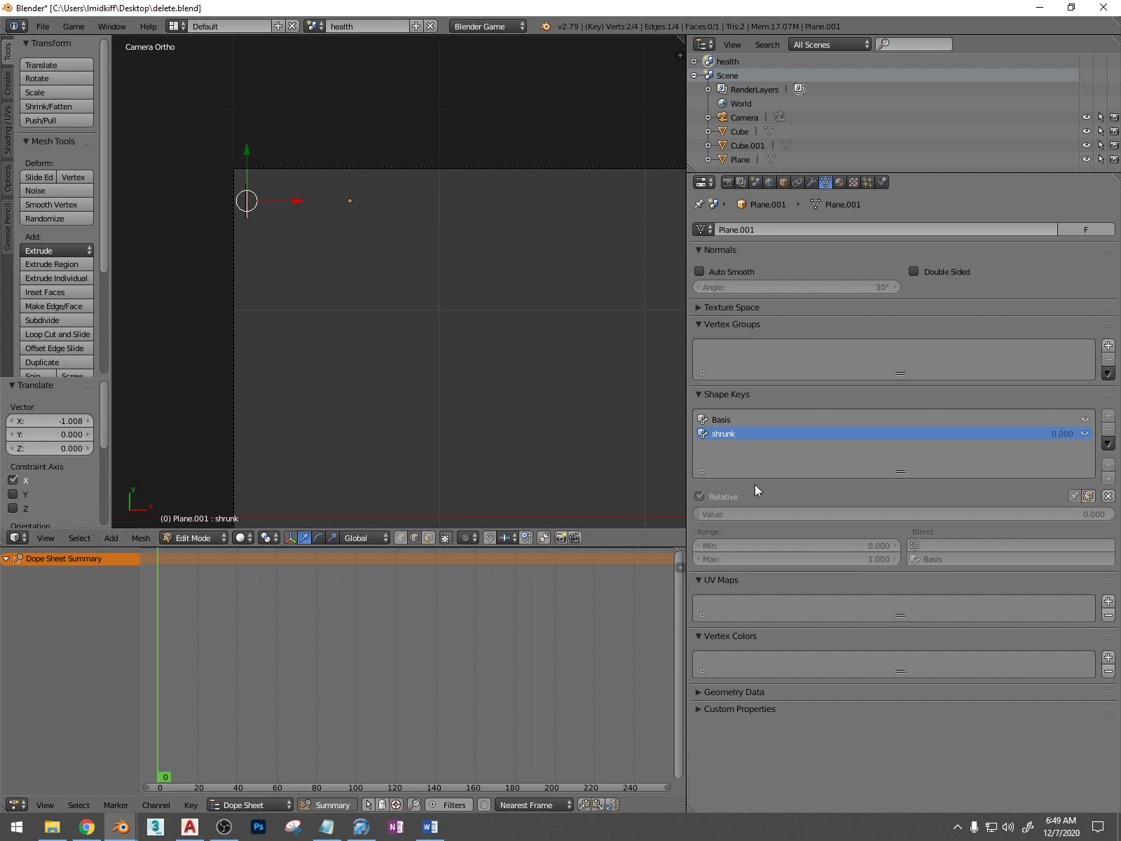
Try out the shrunk shape key's value, return it to 0, and leave Edit Mode
{"action": "left_click_drag", "start_coordinate": [728, 518], "coordinate": [735, 518]}
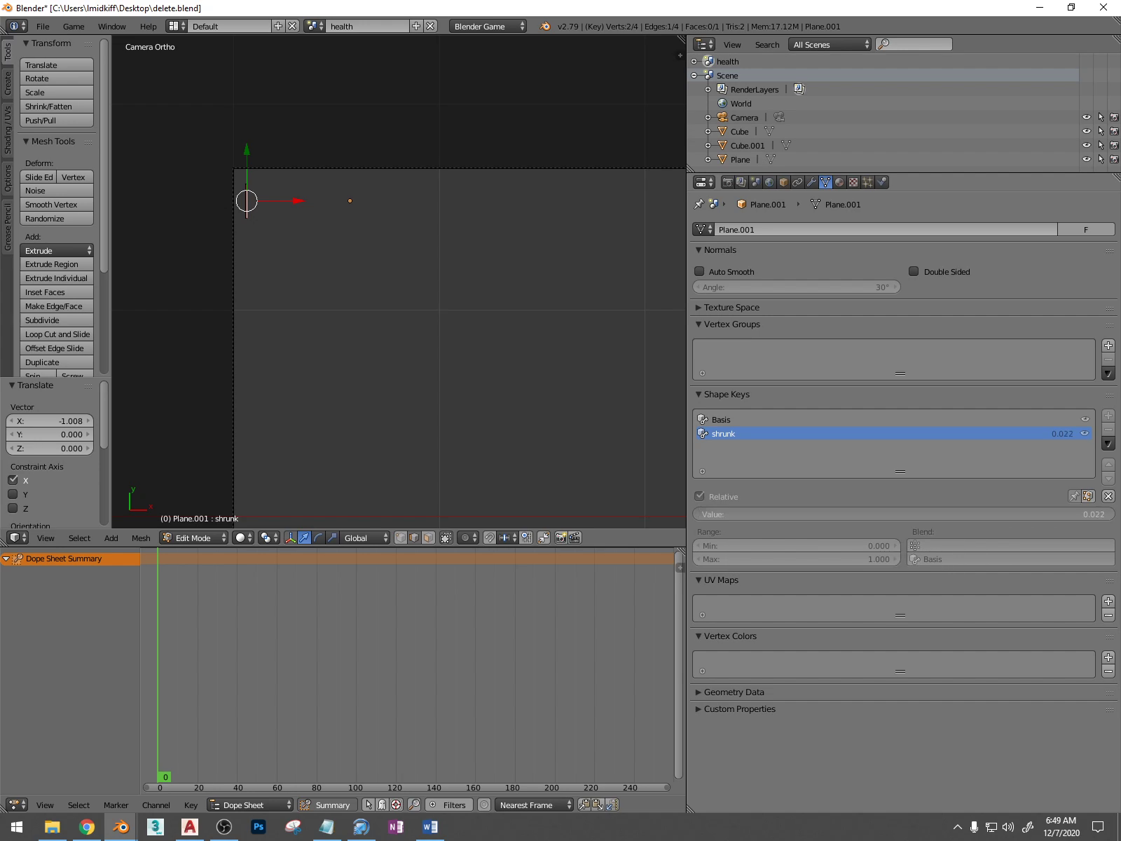
{"action": "left_click_drag", "start_coordinate": [1112, 519], "coordinate": [708, 517]}
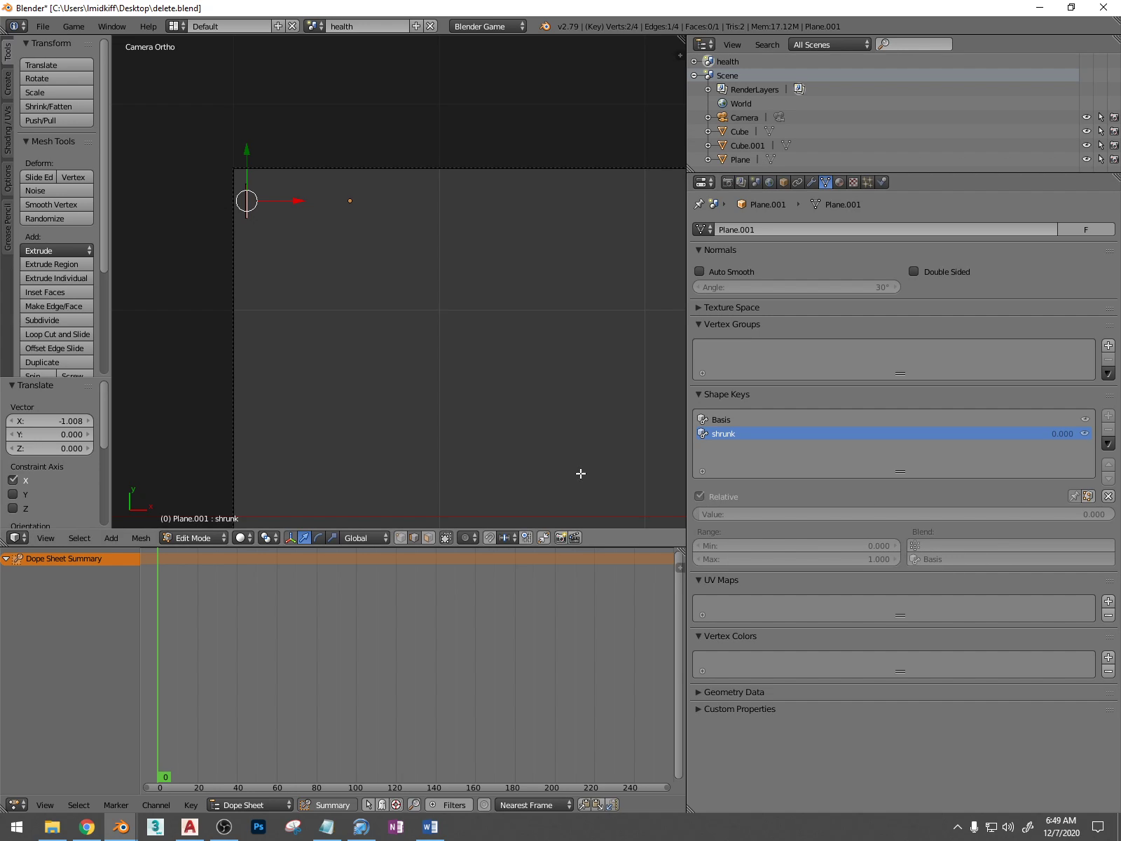
{"action": "key", "text": "Tab"}
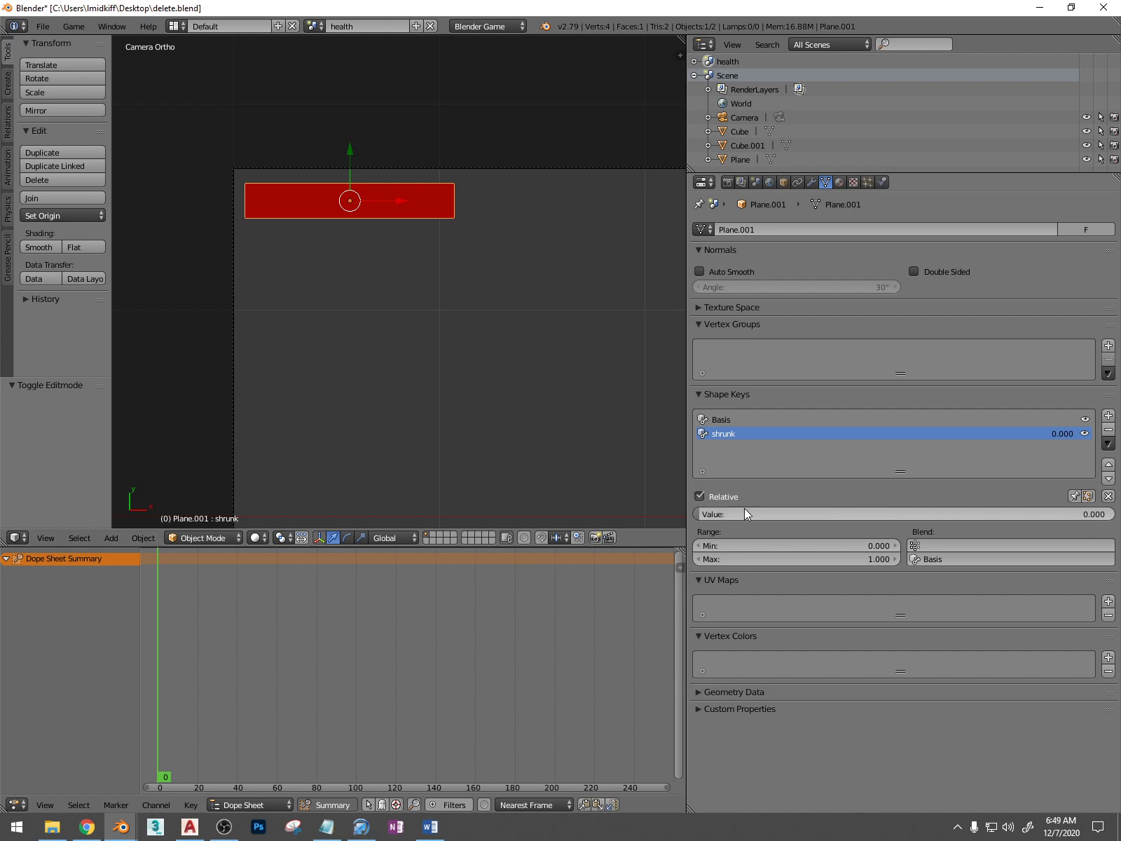
{"action": "left_click_drag", "start_coordinate": [744, 514], "coordinate": [697, 513]}
Keyframe the shrunk value at 0 on frame 0, and set it to 1 at frame 100
{"action": "mouse_move", "coordinate": [159, 664]}
{"action": "left_mouse_down"}
{"action": "mouse_move", "coordinate": [216, 667]}
{"action": "mouse_move", "coordinate": [158, 668]}
{"action": "left_mouse_up"}
{"action": "key", "text": "i"}
{"action": "left_click_drag", "start_coordinate": [227, 664], "coordinate": [357, 679]}
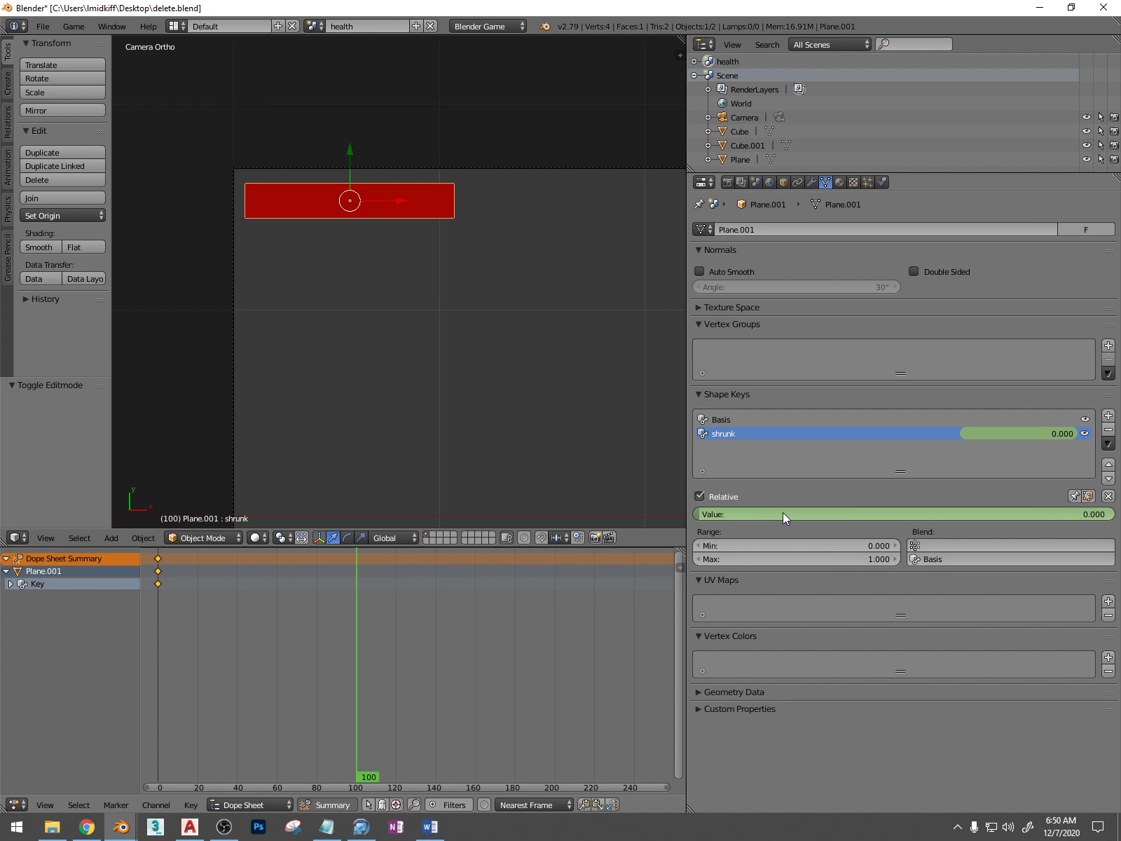
{"action": "left_click_drag", "start_coordinate": [783, 512], "coordinate": [1114, 513]}
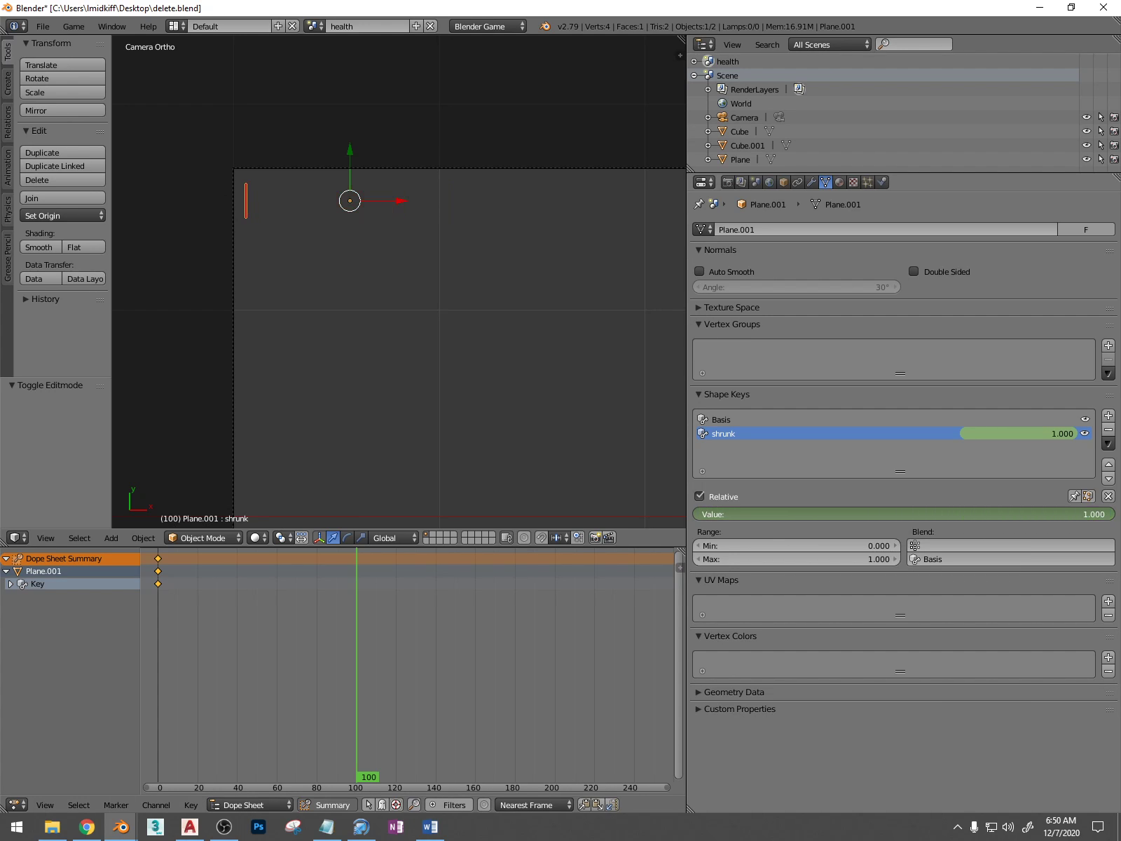
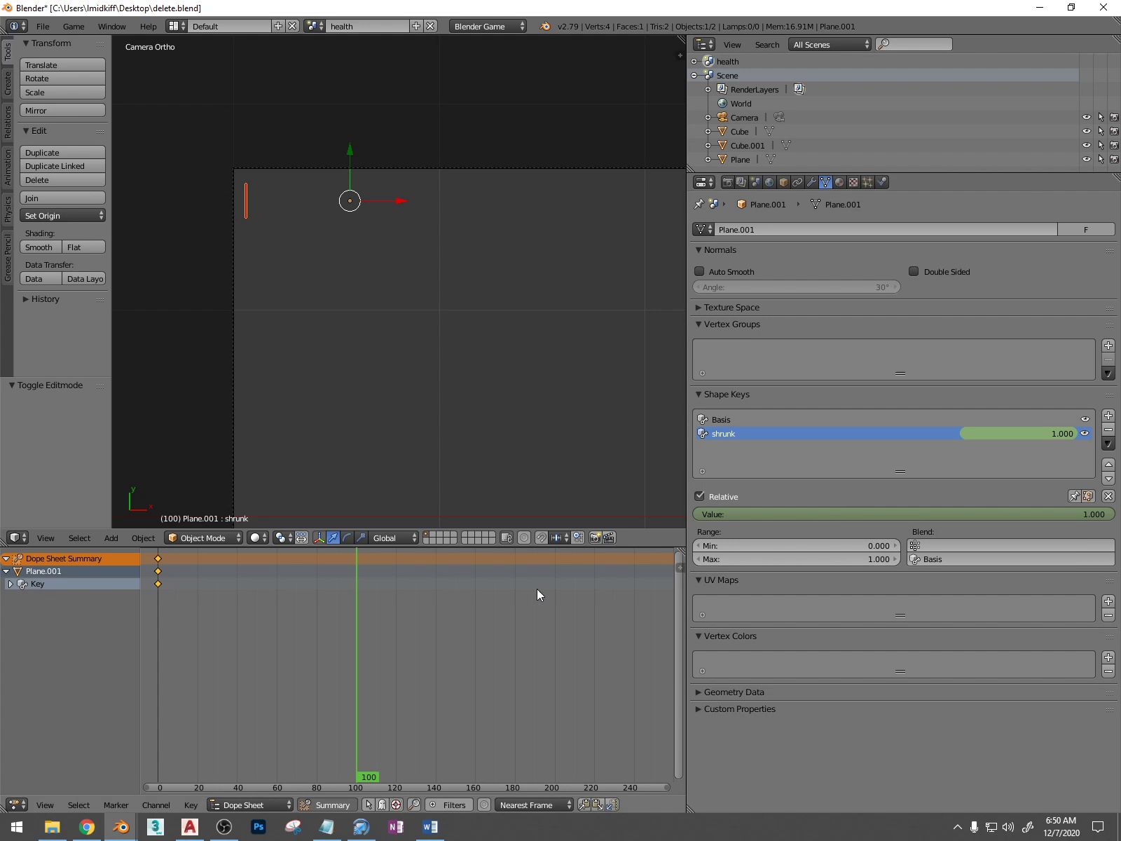
Keyframe the shrunk value at frame 100, and scrub back toward frame 0 to check the bar's animation
{"action": "key", "text": "i"}
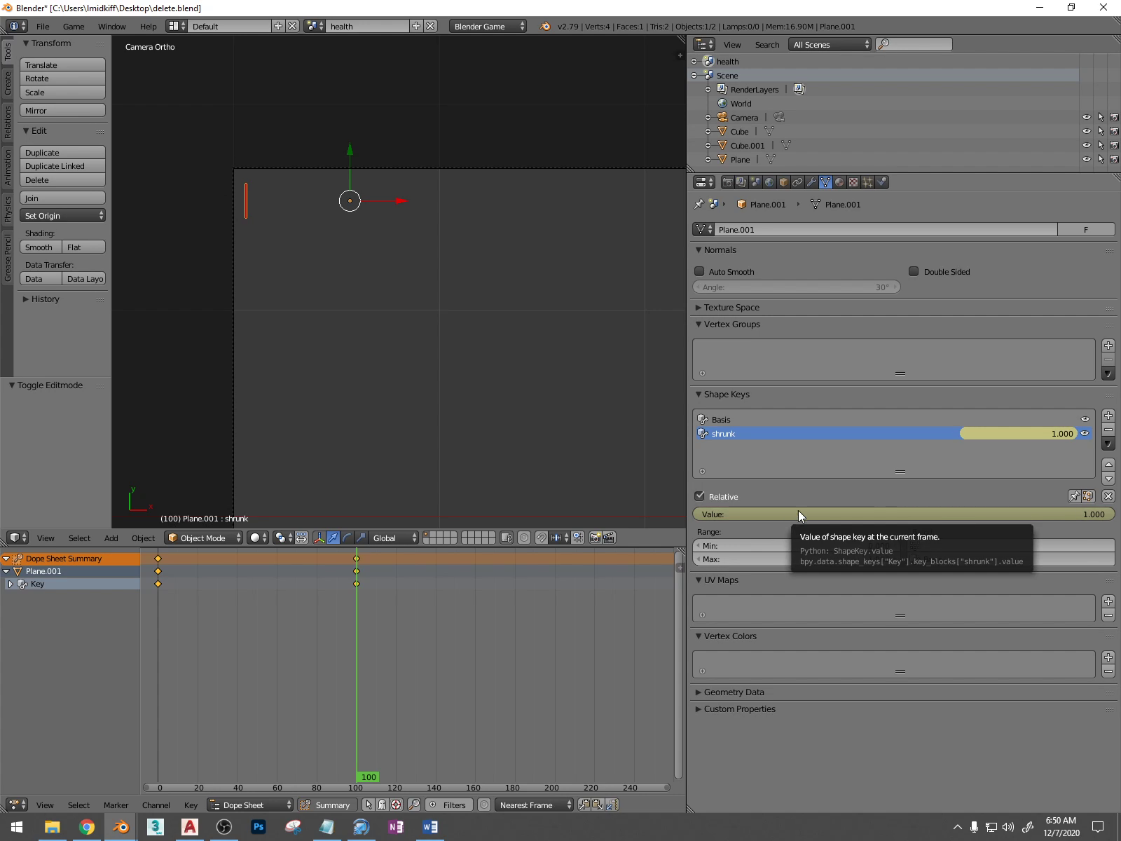
{"action": "left_click_drag", "start_coordinate": [358, 661], "coordinate": [154, 666]}
{"action": "left_click_drag", "start_coordinate": [434, 662], "coordinate": [356, 661]}
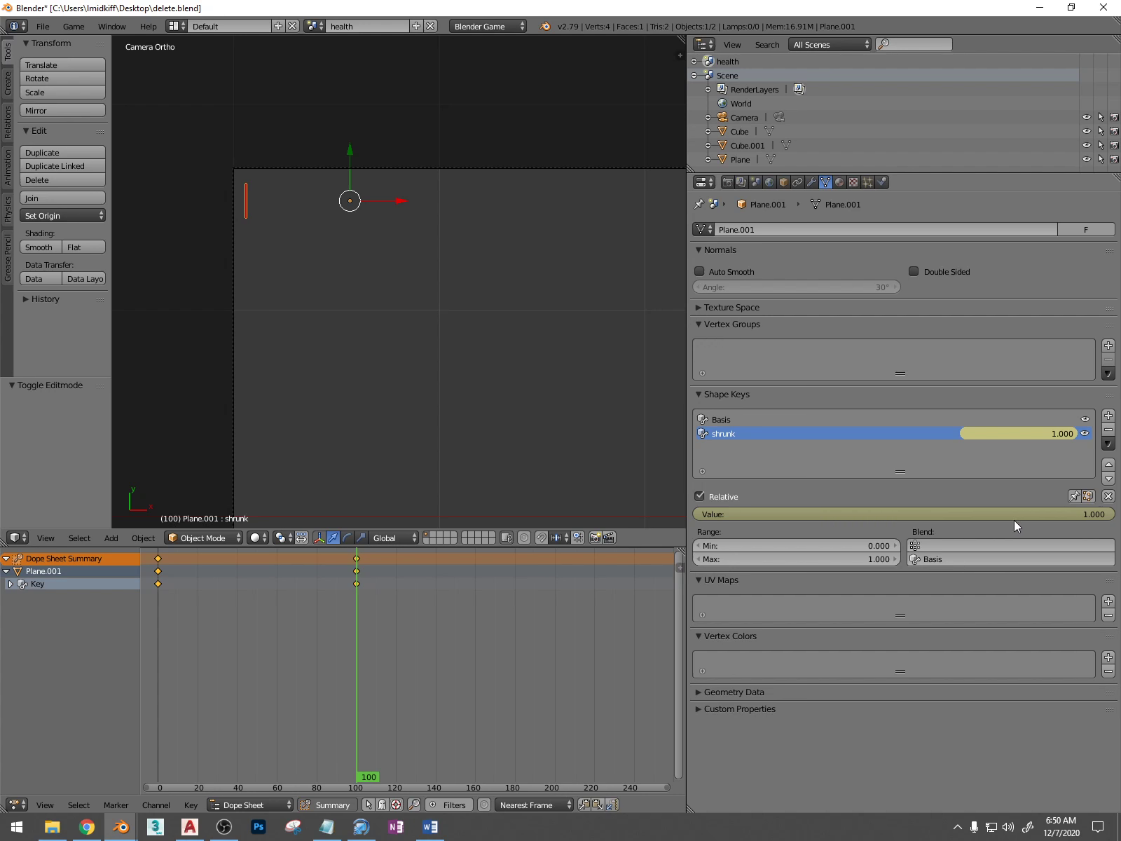
{"action": "left_click", "coordinate": [238, 641]}
{"action": "left_click_drag", "start_coordinate": [232, 648], "coordinate": [160, 693]}
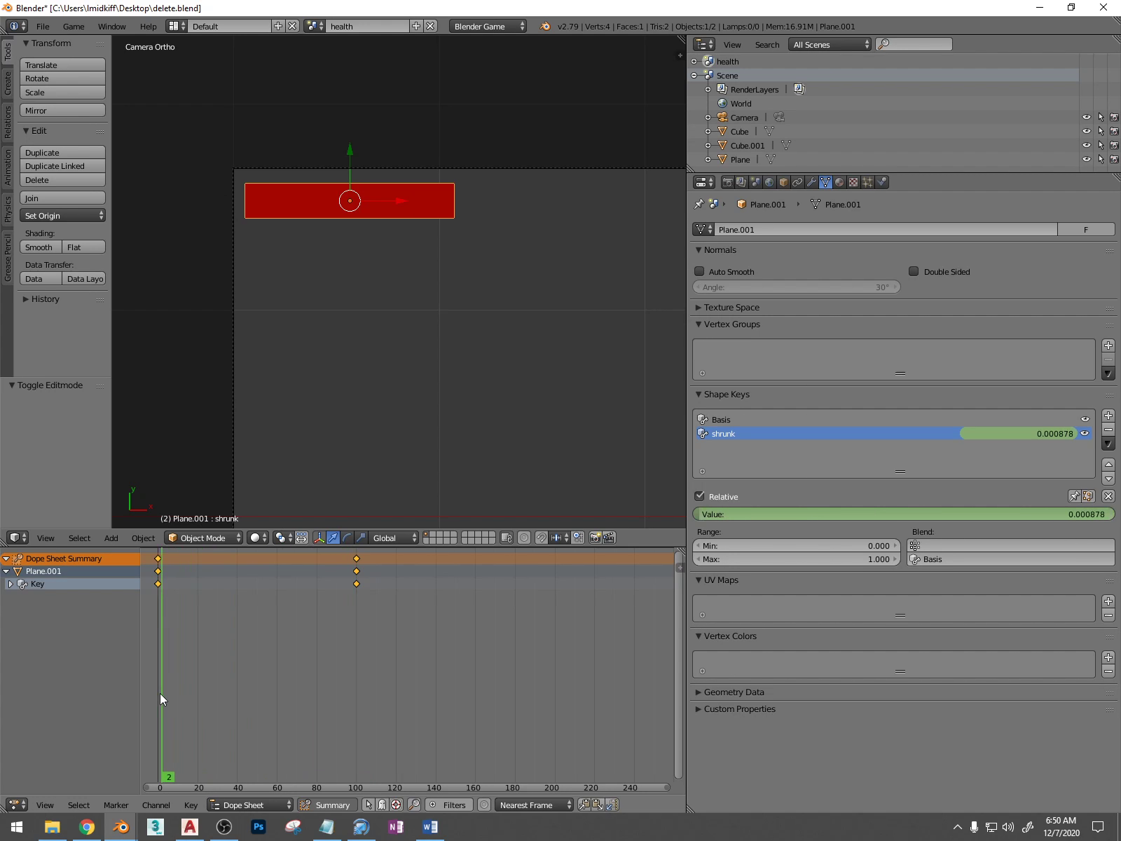
Save over delete.blend and return the playhead to frame 0
{"action": "scroll", "coordinate": [452, 351], "scroll_direction": "down", "scroll_amount": 5}
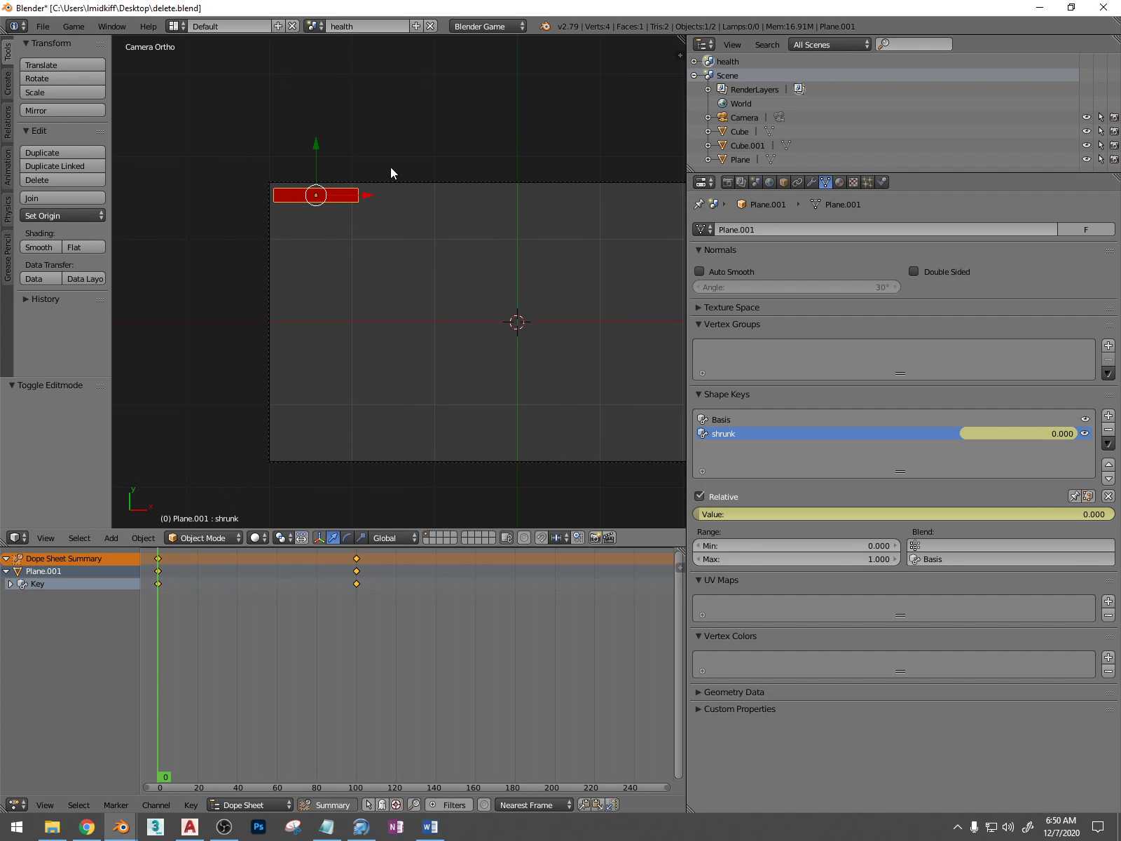
{"action": "key", "text": "ctrl+s"}
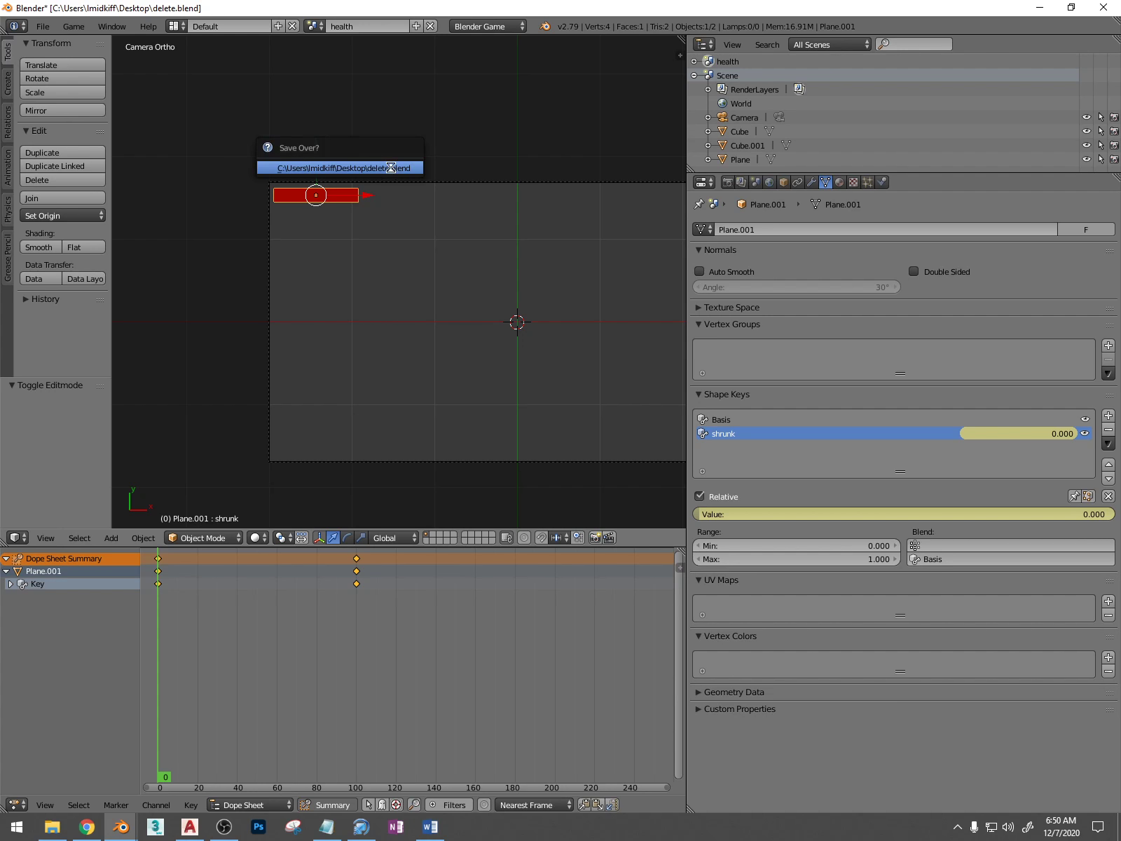
{"action": "left_click", "coordinate": [391, 167]}
{"action": "left_click_drag", "start_coordinate": [186, 602], "coordinate": [155, 610]}
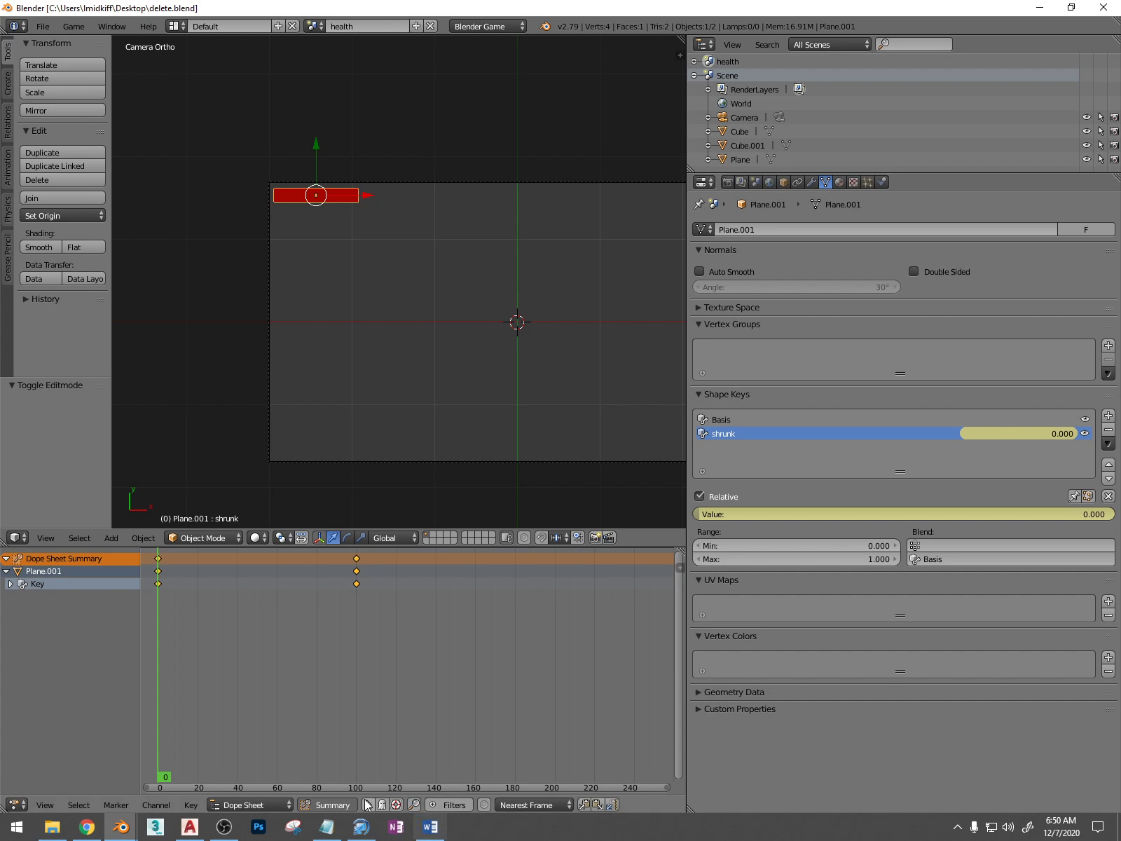
Switch the Dope Sheet to Action Editor mode, add a new action for the health bar, and end at frame 0
{"action": "left_click", "coordinate": [258, 805]}
{"action": "left_click", "coordinate": [260, 775]}
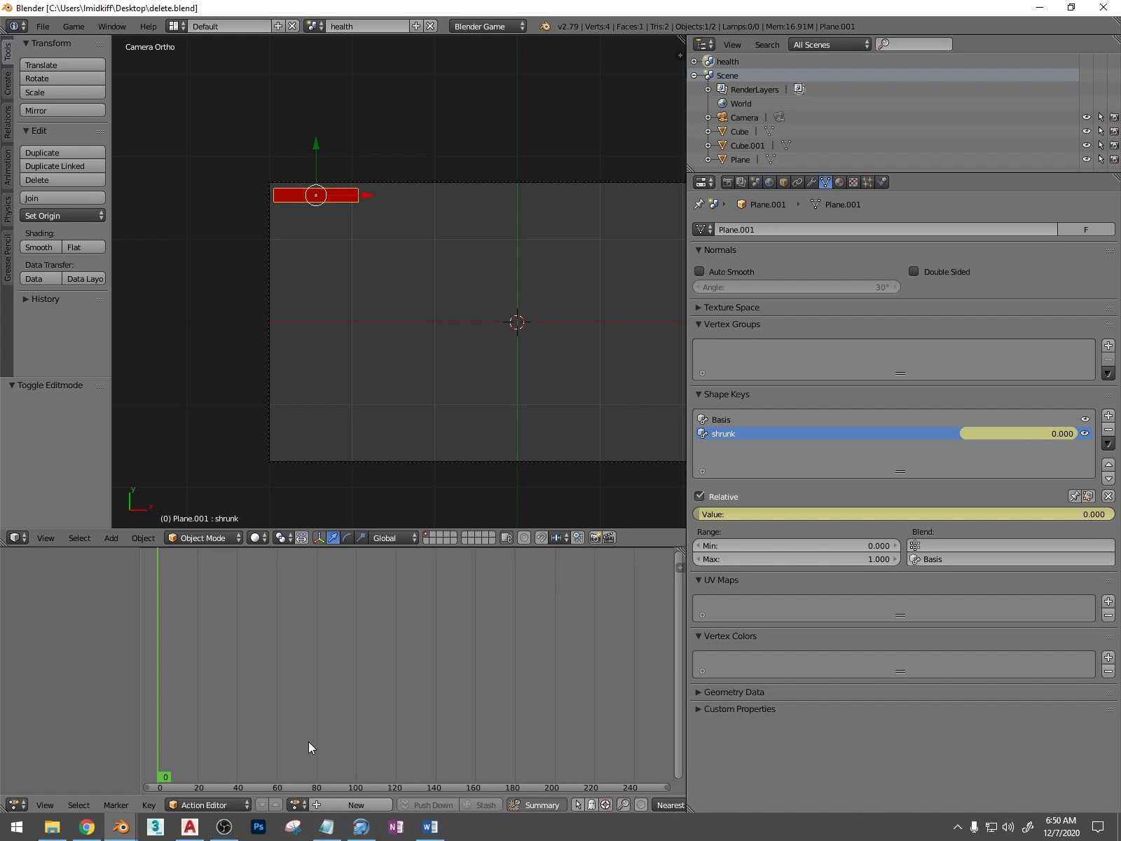
{"action": "left_click", "coordinate": [296, 805]}
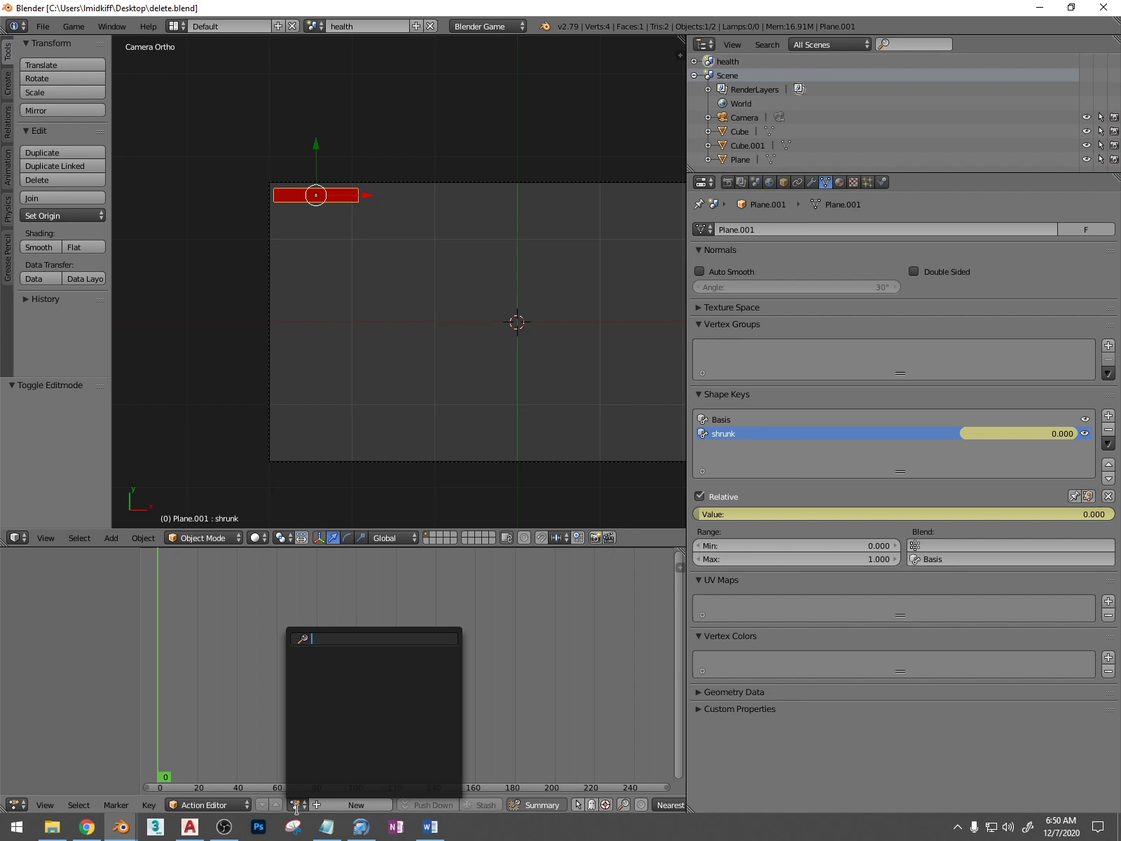
{"action": "left_click", "coordinate": [337, 806]}
{"action": "left_click", "coordinate": [339, 805]}
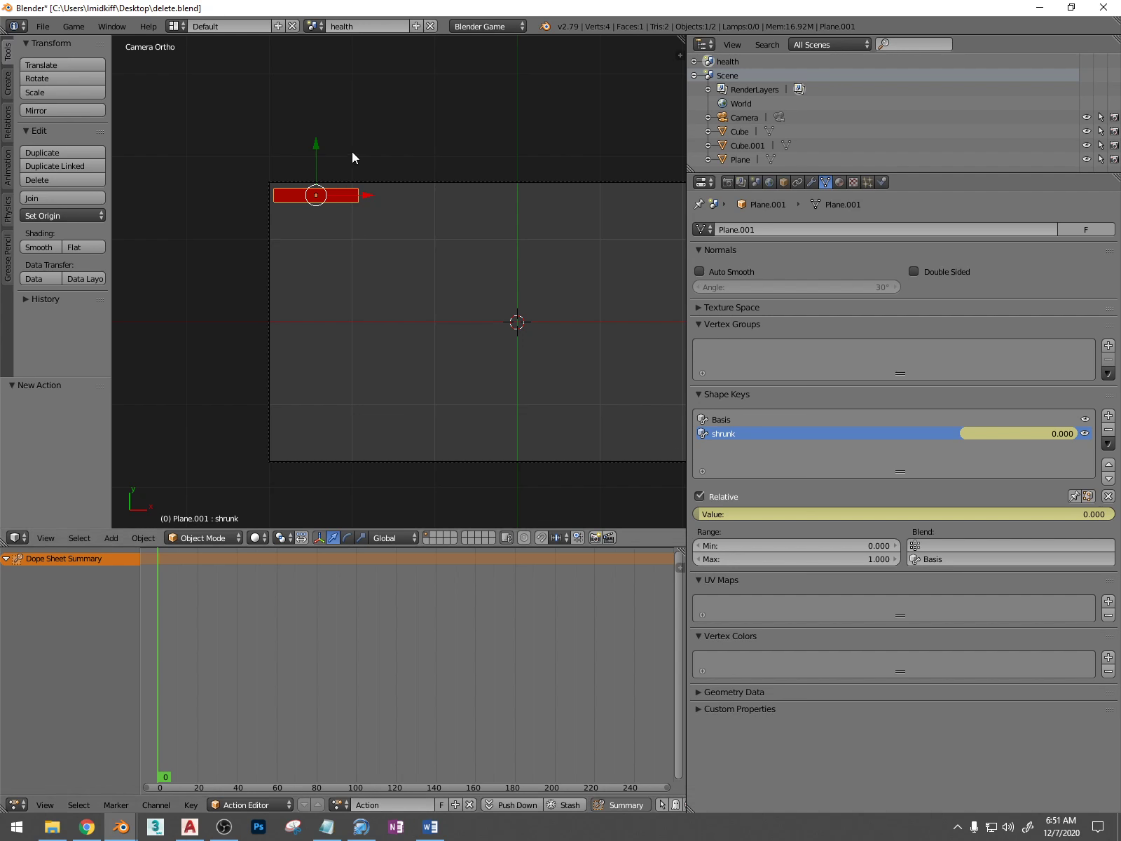
{"action": "mouse_move", "coordinate": [231, 596]}
{"action": "left_mouse_down"}
{"action": "mouse_move", "coordinate": [245, 639]}
{"action": "mouse_move", "coordinate": [221, 602]}
{"action": "left_mouse_up"}
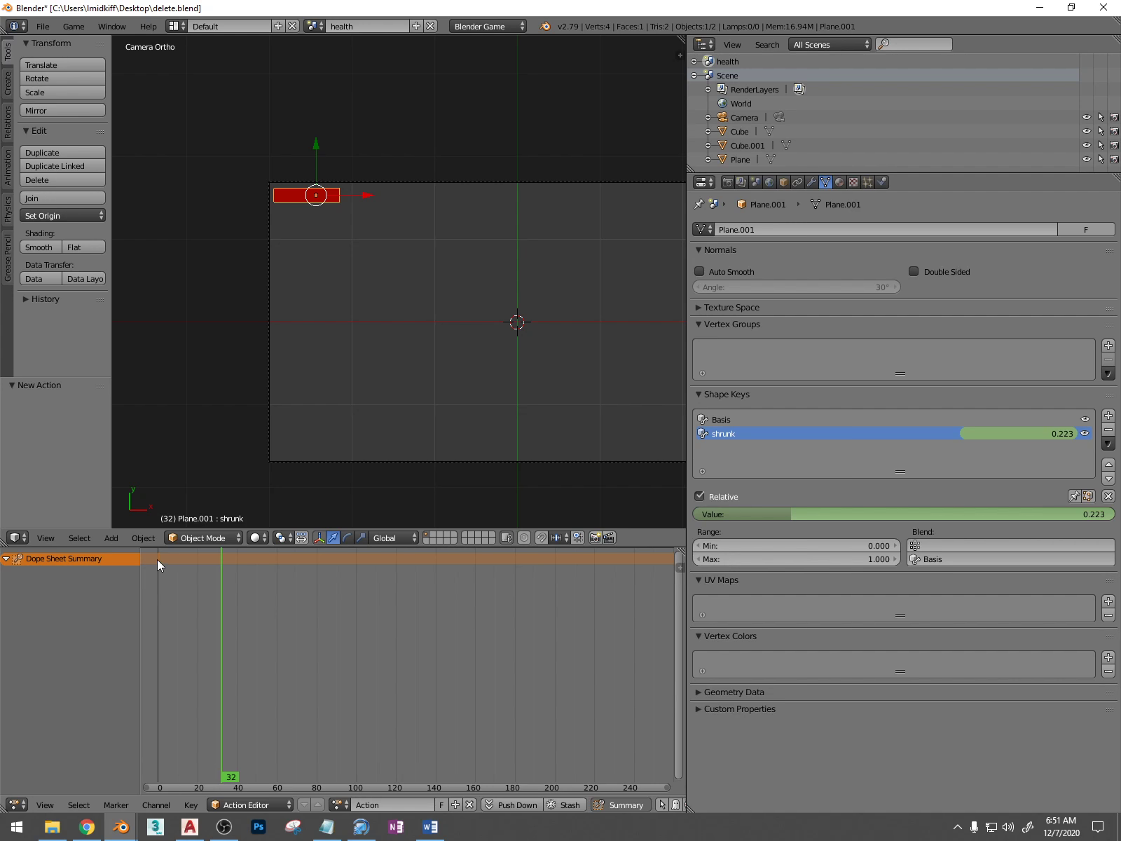
{"action": "left_click", "coordinate": [157, 559]}
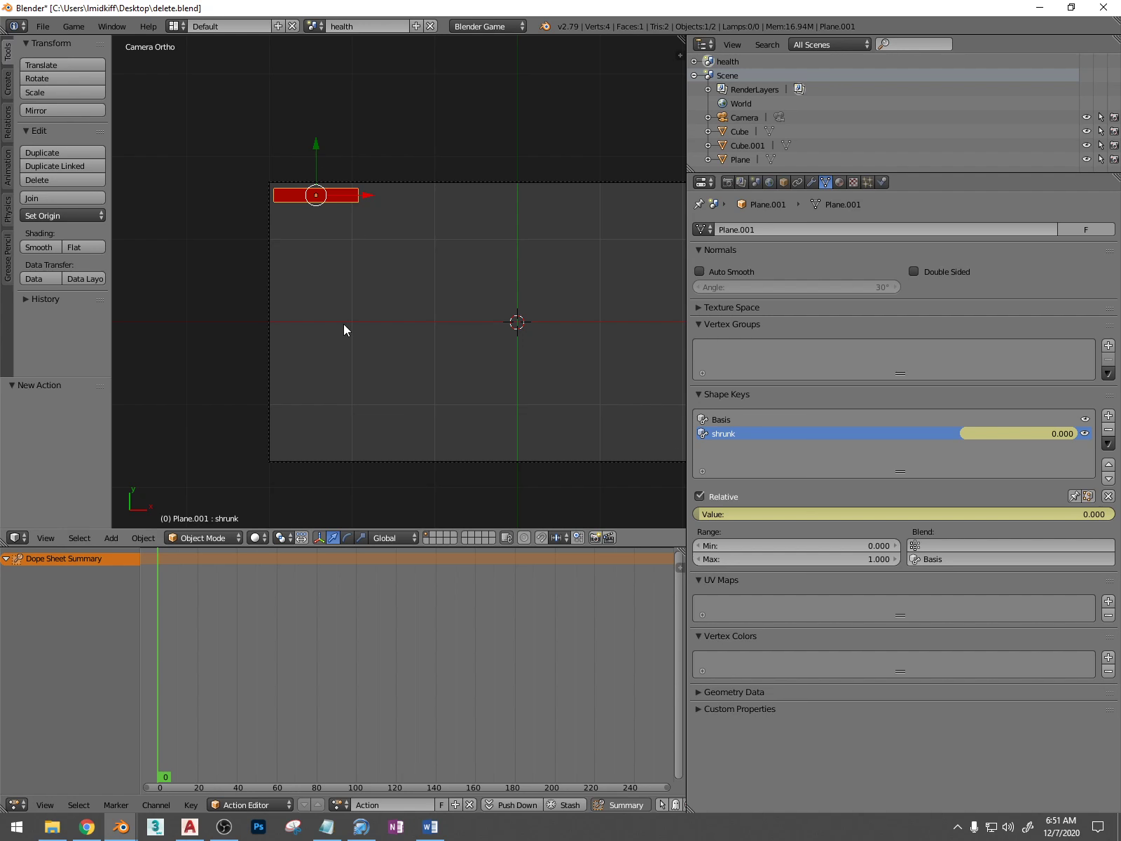
In the Logic Editor, check the health bar's game properties and assign KeyAction to its Action actuator
{"action": "left_click", "coordinate": [17, 804]}
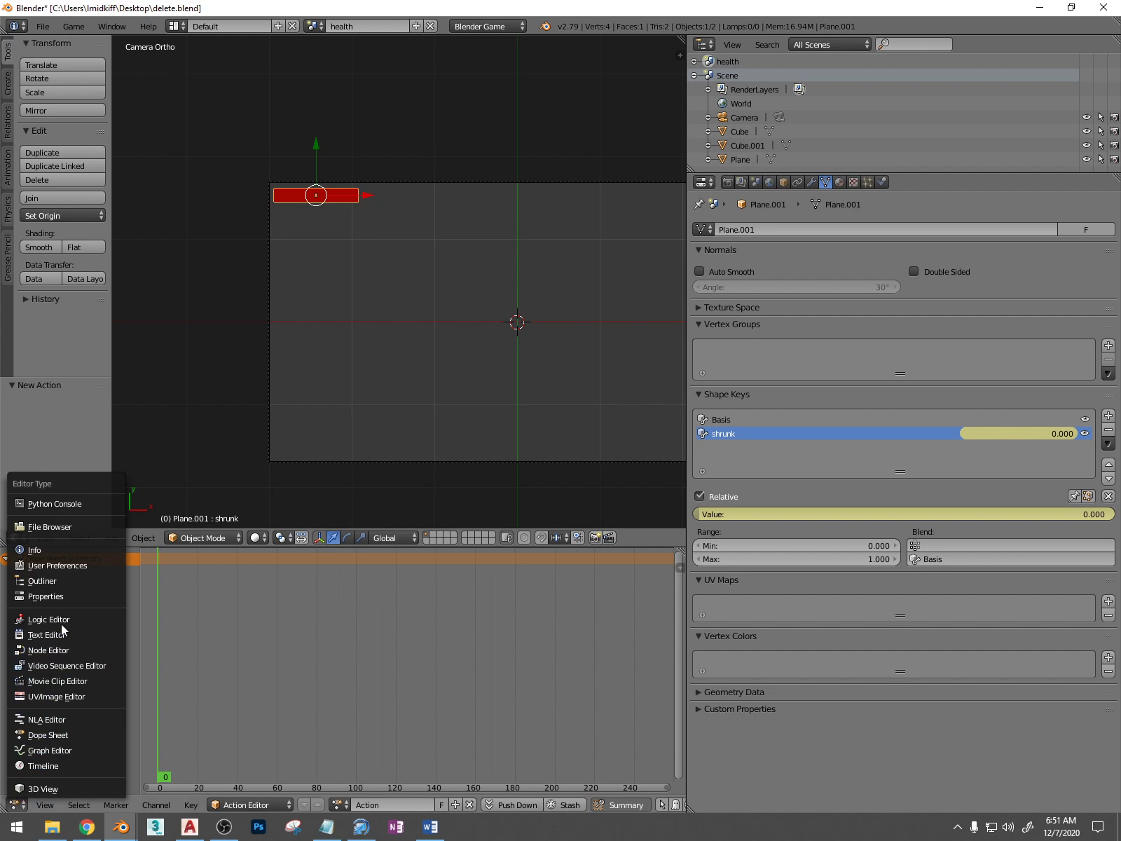
{"action": "left_click", "coordinate": [42, 617]}
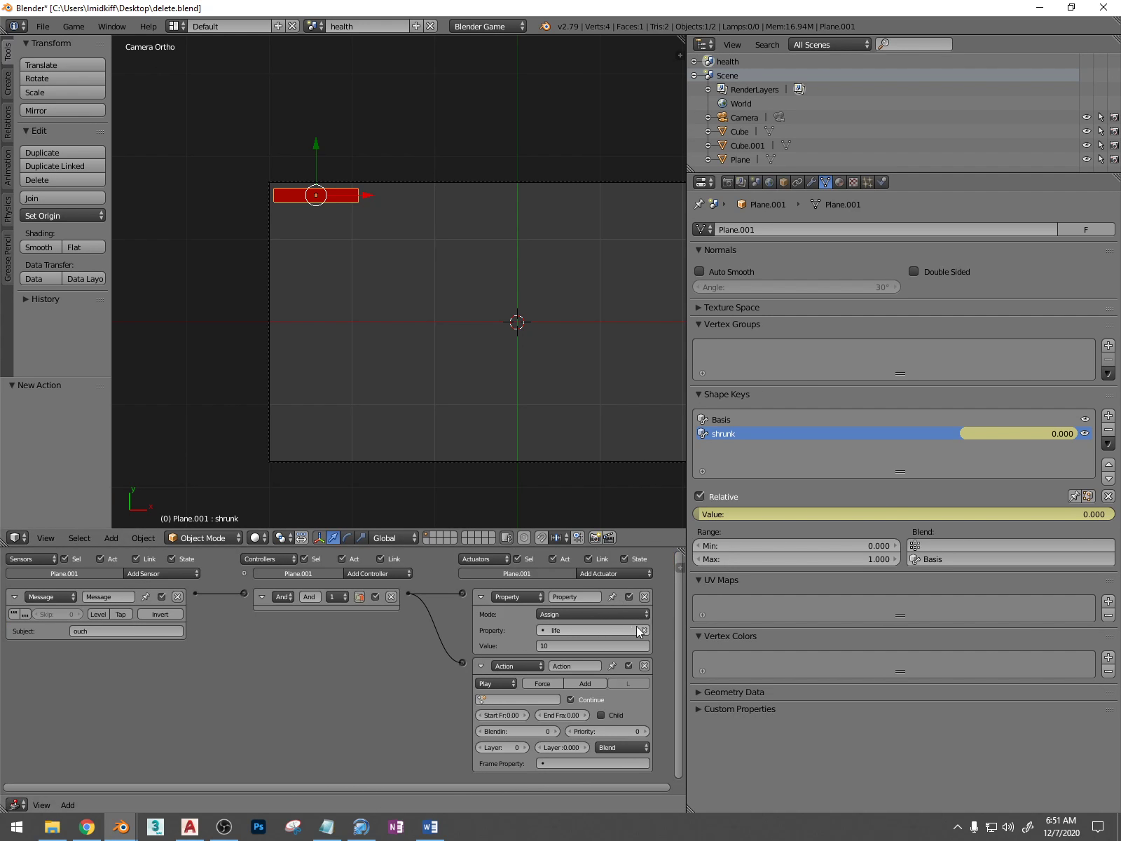
{"action": "key", "text": "n"}
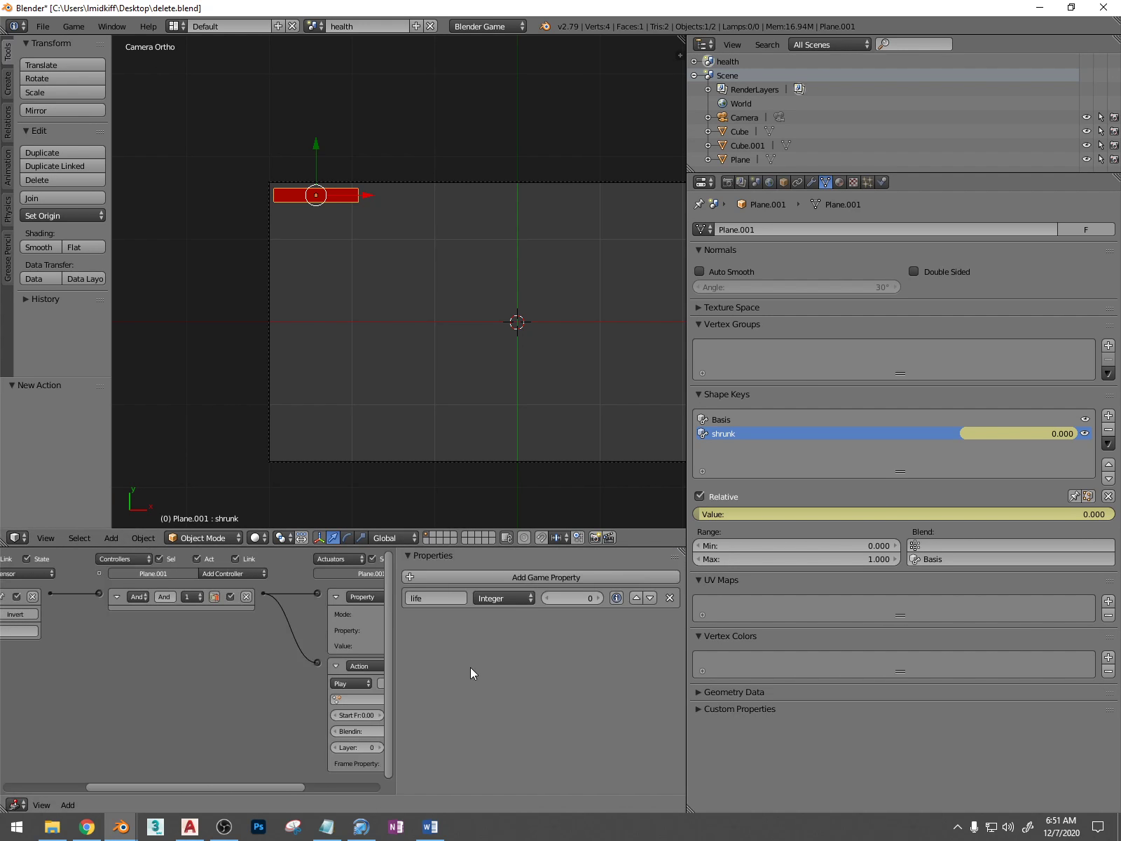
{"action": "key", "text": "n"}
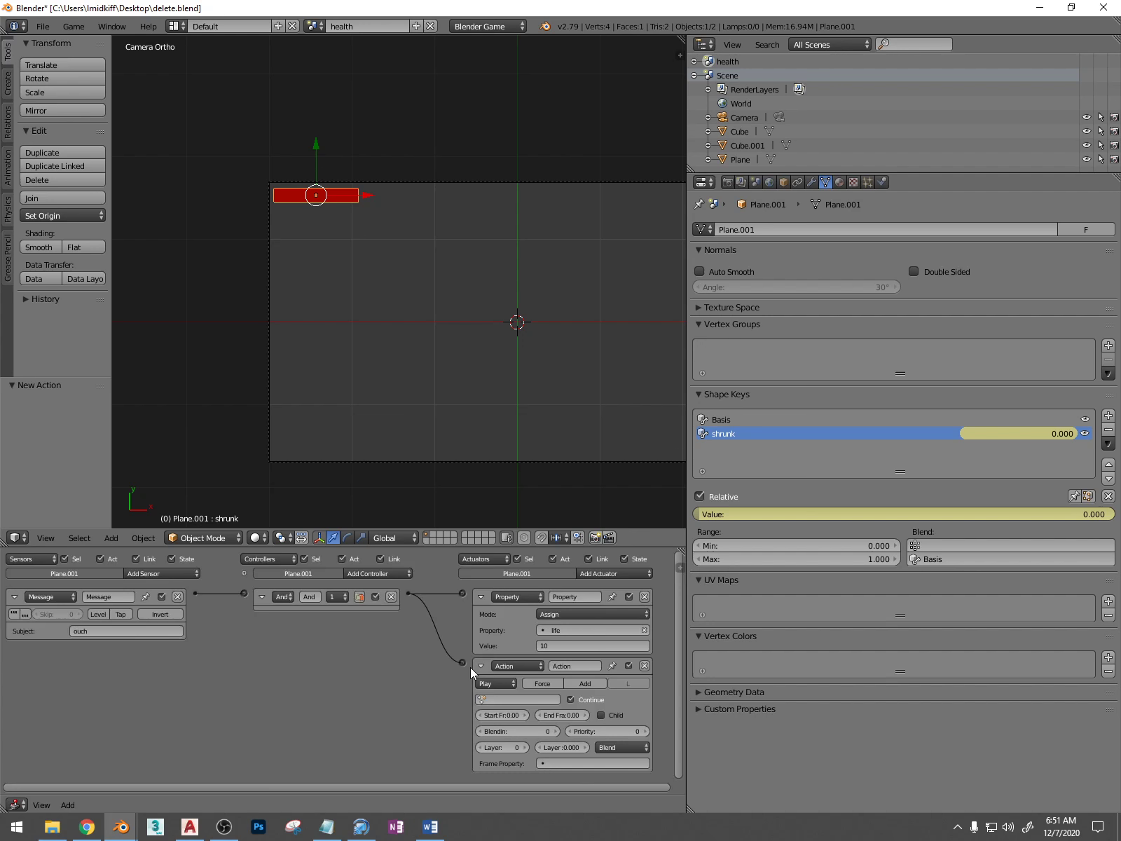
{"action": "left_click", "coordinate": [504, 700]}
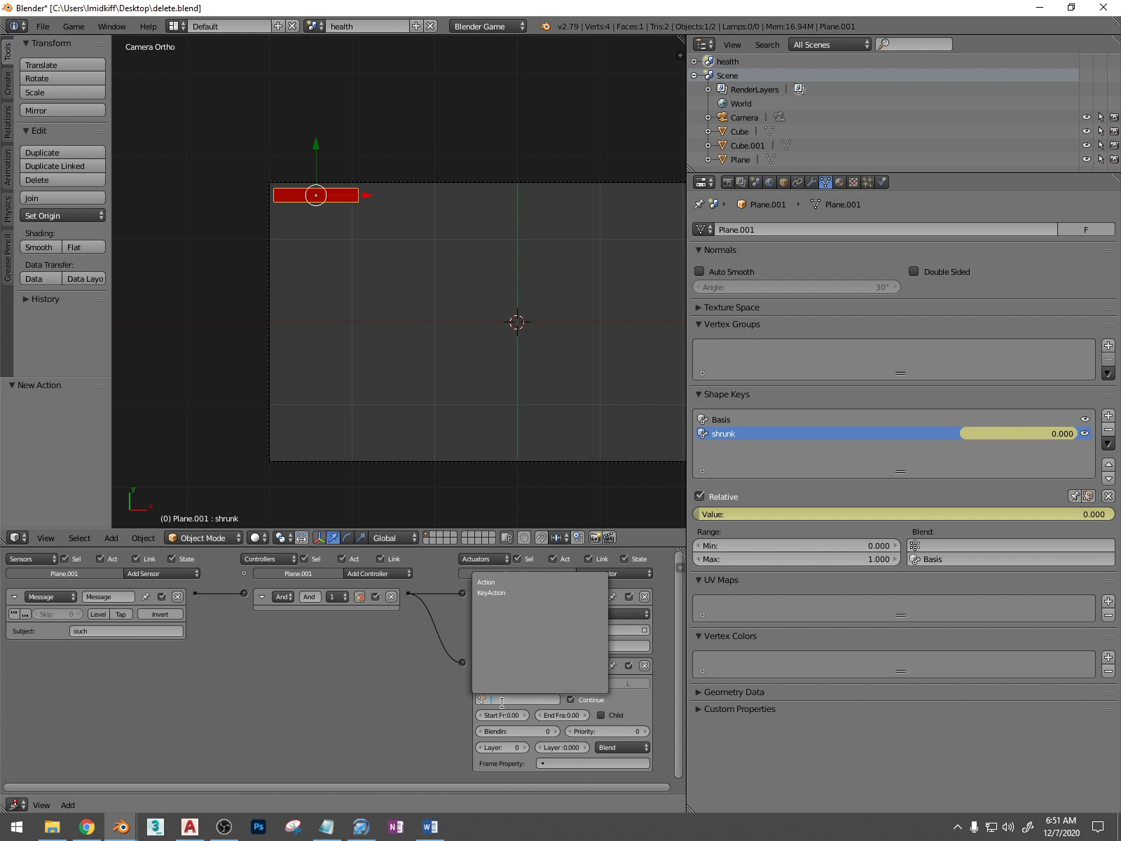
{"action": "left_click", "coordinate": [514, 593]}
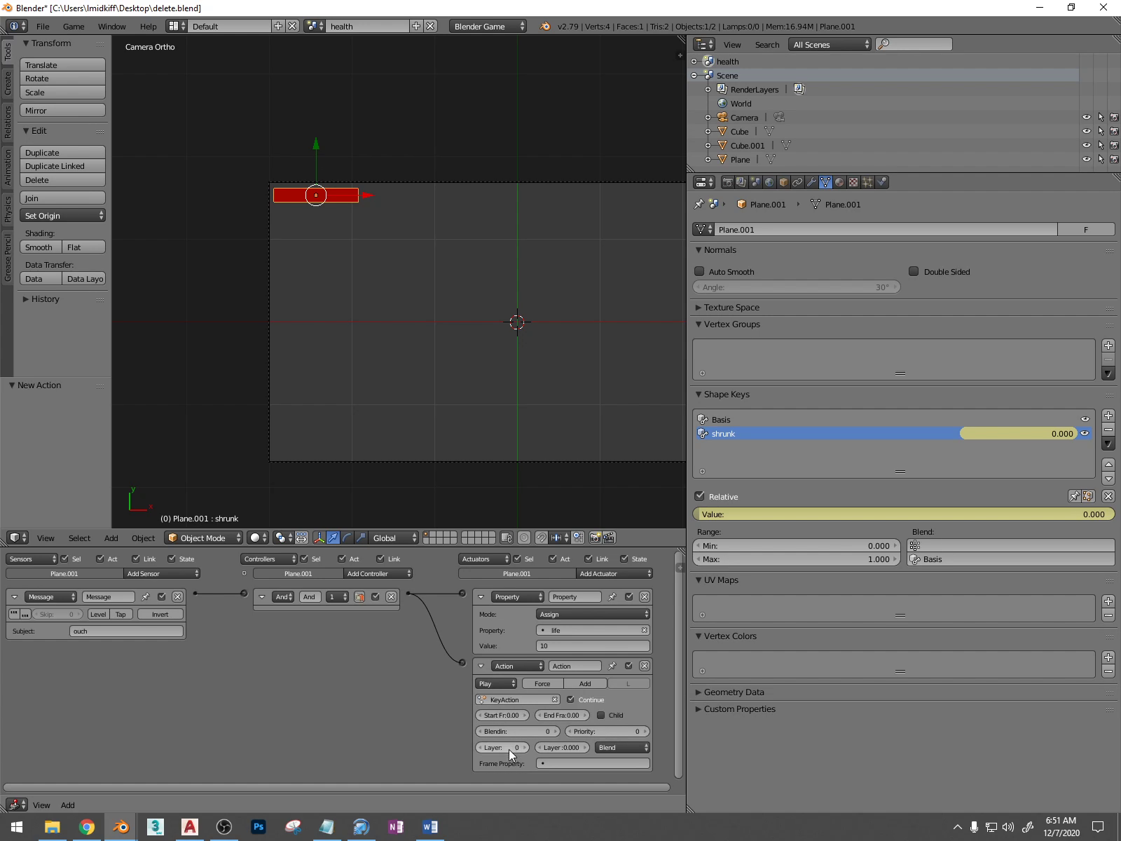
Place the delete.blend window beside city game.blend and bring both files' Action actuators into view for comparison
{"action": "left_click_drag", "start_coordinate": [743, 7], "coordinate": [1120, 224]}
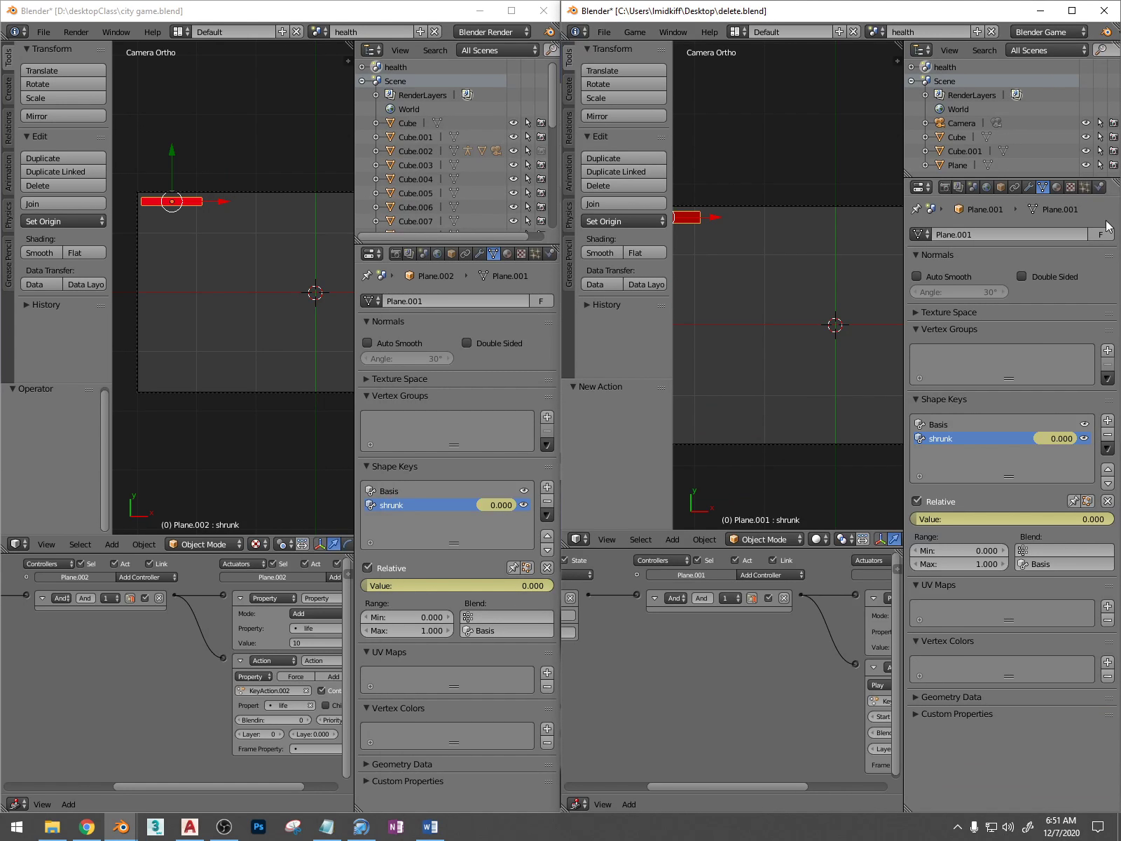
{"action": "middle_click_drag", "start_coordinate": [178, 688], "coordinate": [120, 685]}
{"action": "middle_click_drag", "start_coordinate": [680, 694], "coordinate": [861, 692]}
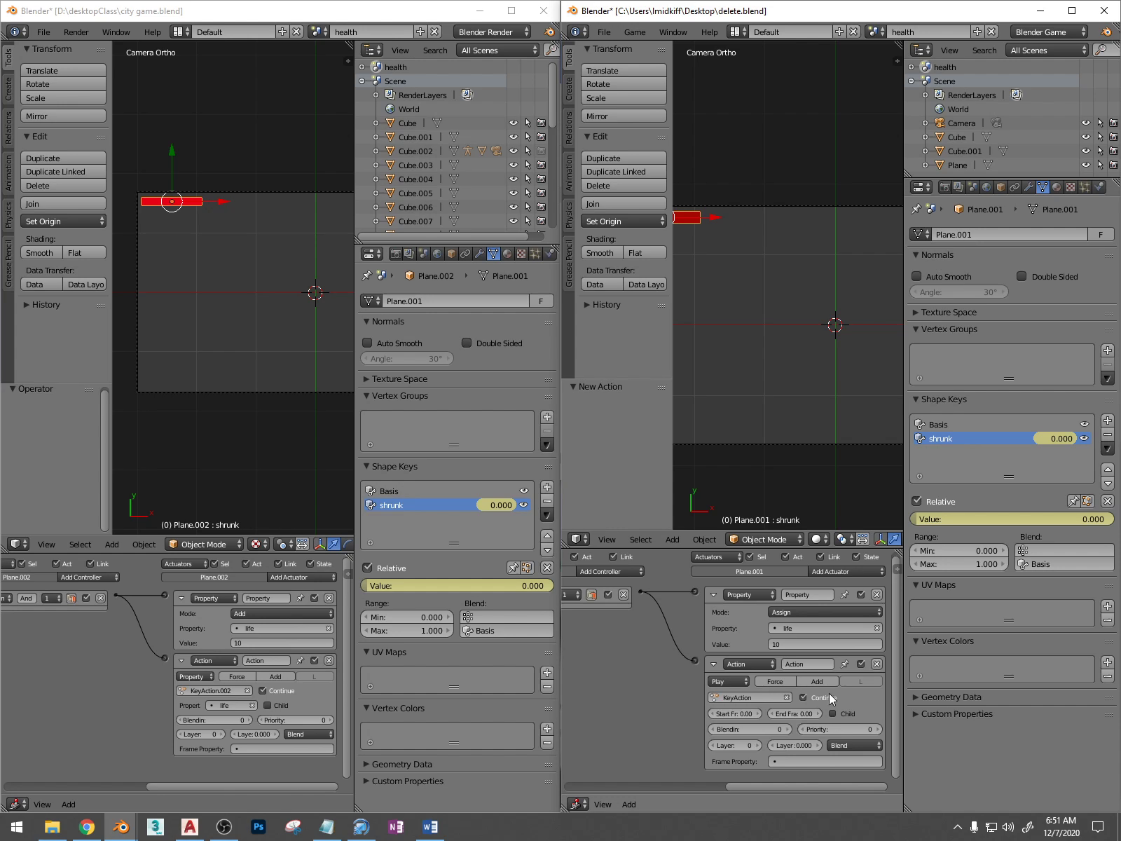
{"action": "left_click", "coordinate": [818, 714]}
{"action": "right_click", "coordinate": [738, 714]}
{"action": "right_click", "coordinate": [735, 711]}
{"action": "left_click", "coordinate": [745, 716]}
{"action": "key", "text": "Return"}
{"action": "left_click", "coordinate": [805, 697]}
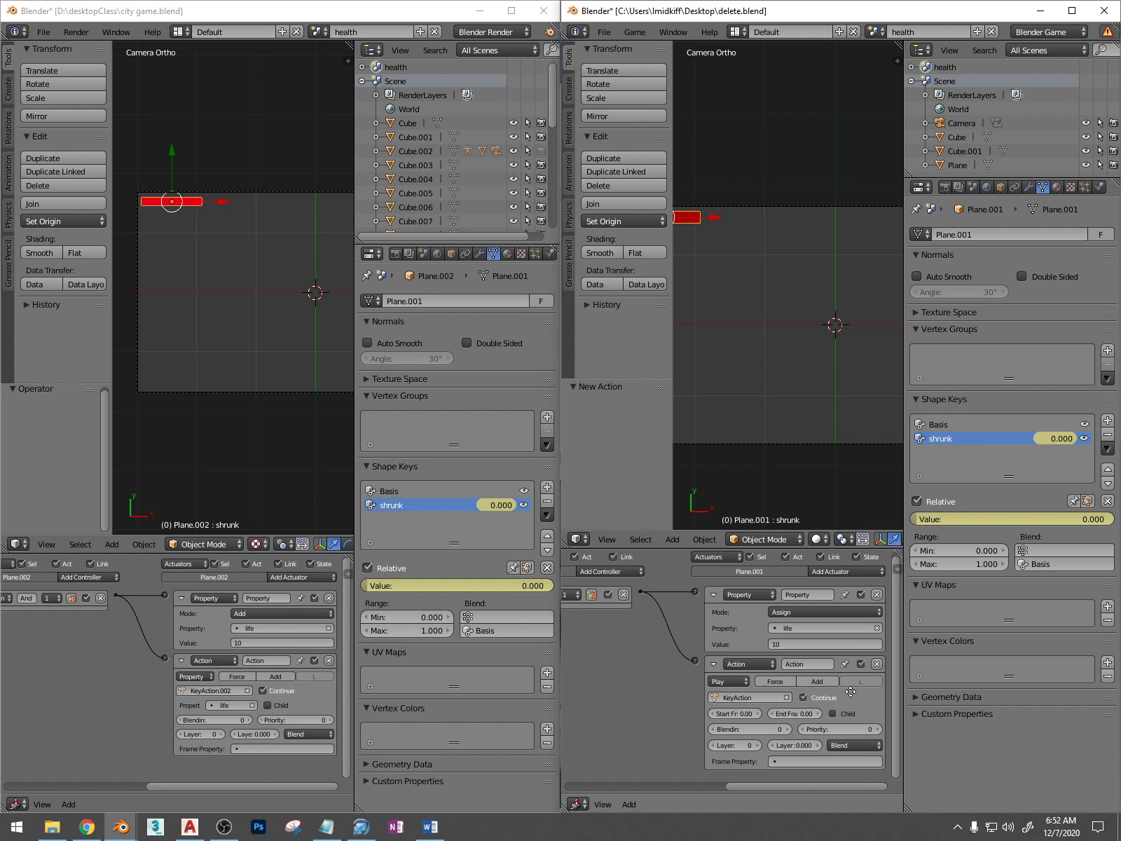
Set the delete.blend Action actuator's type to Property and choose life as its property
{"action": "left_click", "coordinate": [744, 680]}
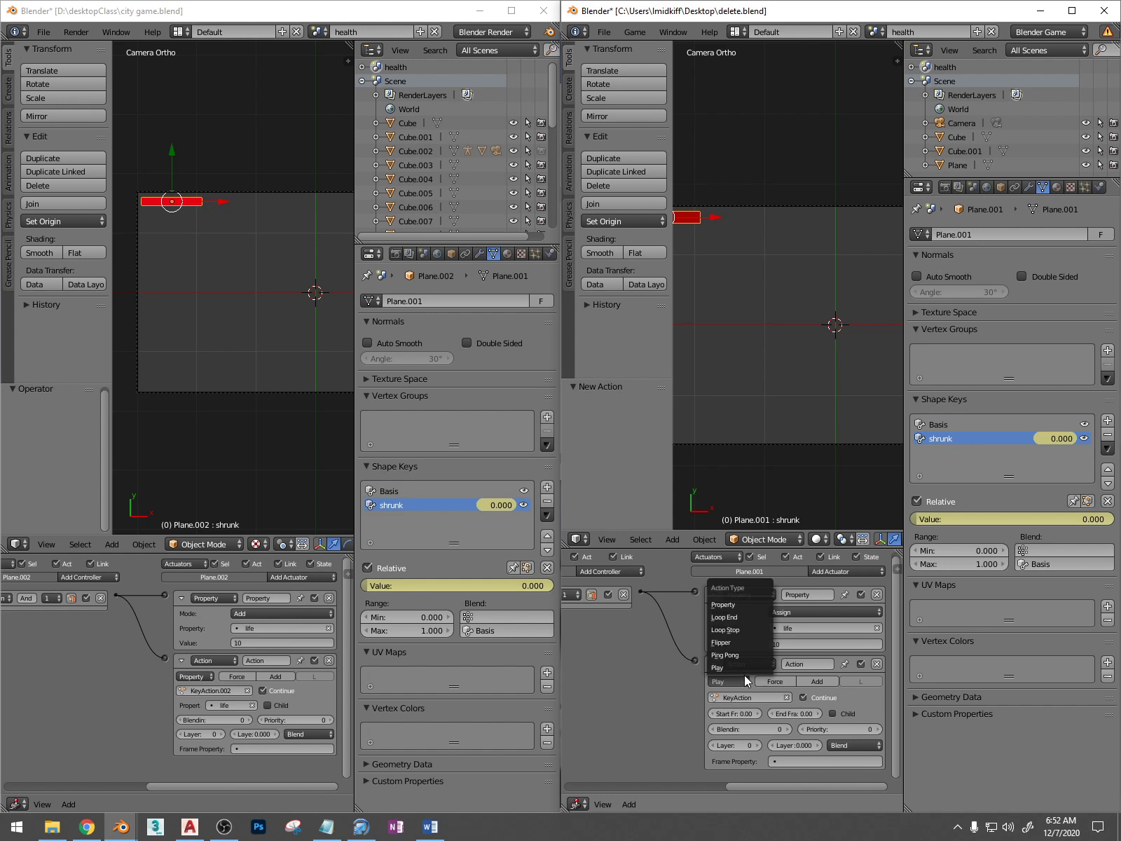
{"action": "left_click", "coordinate": [733, 607]}
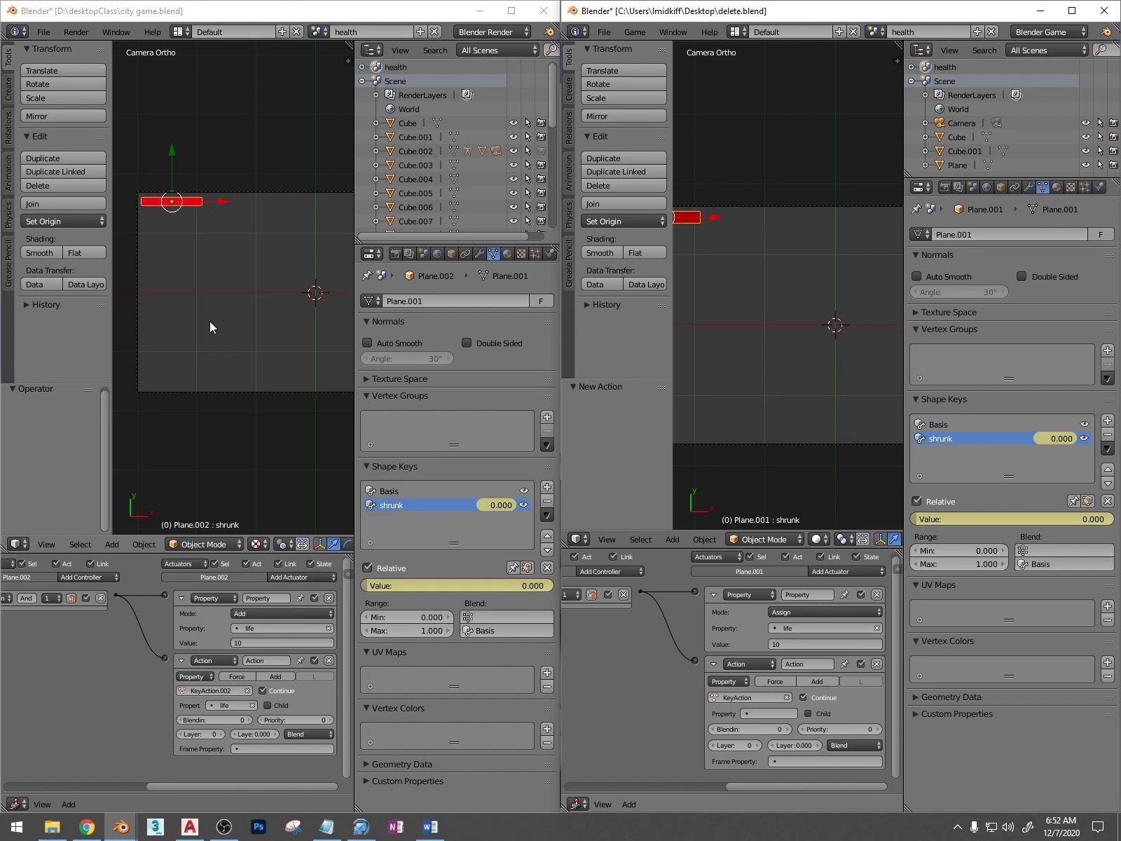
{"action": "left_click", "coordinate": [768, 714]}
{"action": "left_click", "coordinate": [744, 600]}
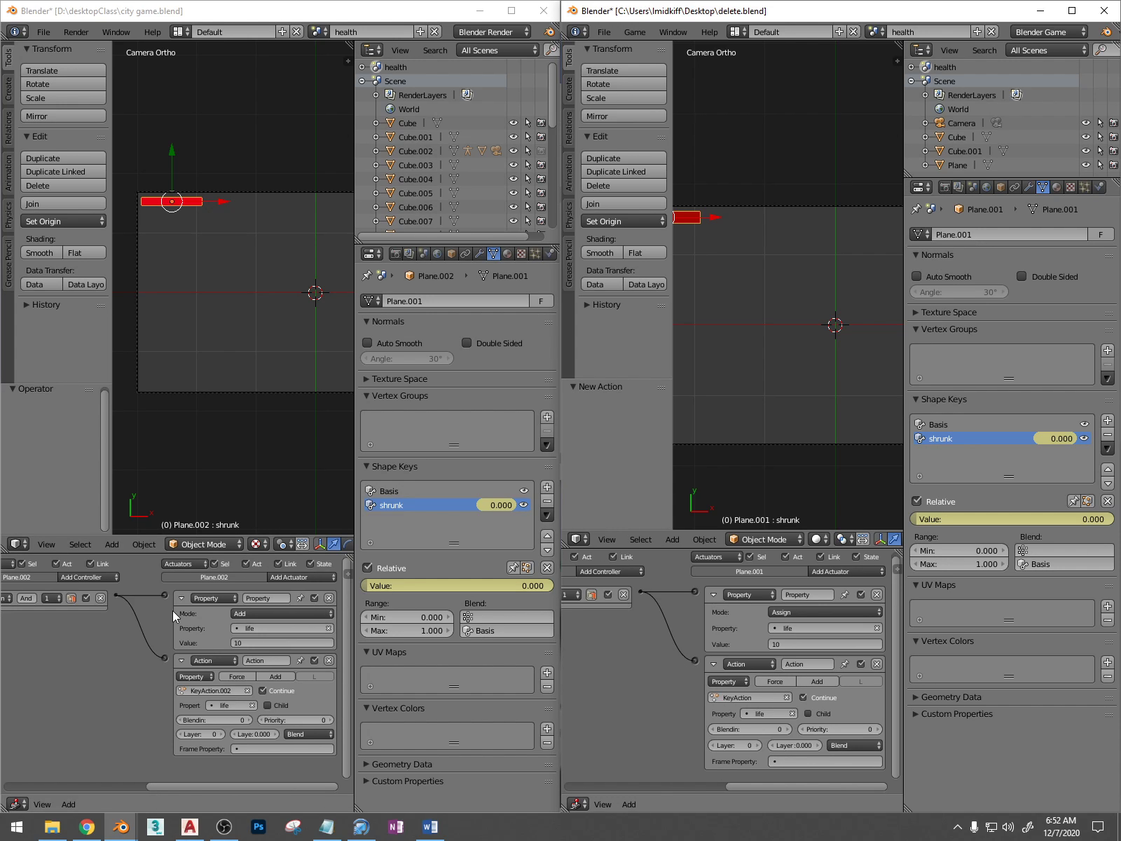
Compare the actuators in both files, save over delete.blend, and maximize its window
{"action": "scroll", "coordinate": [203, 631], "scroll_direction": "up", "scroll_amount": 2}
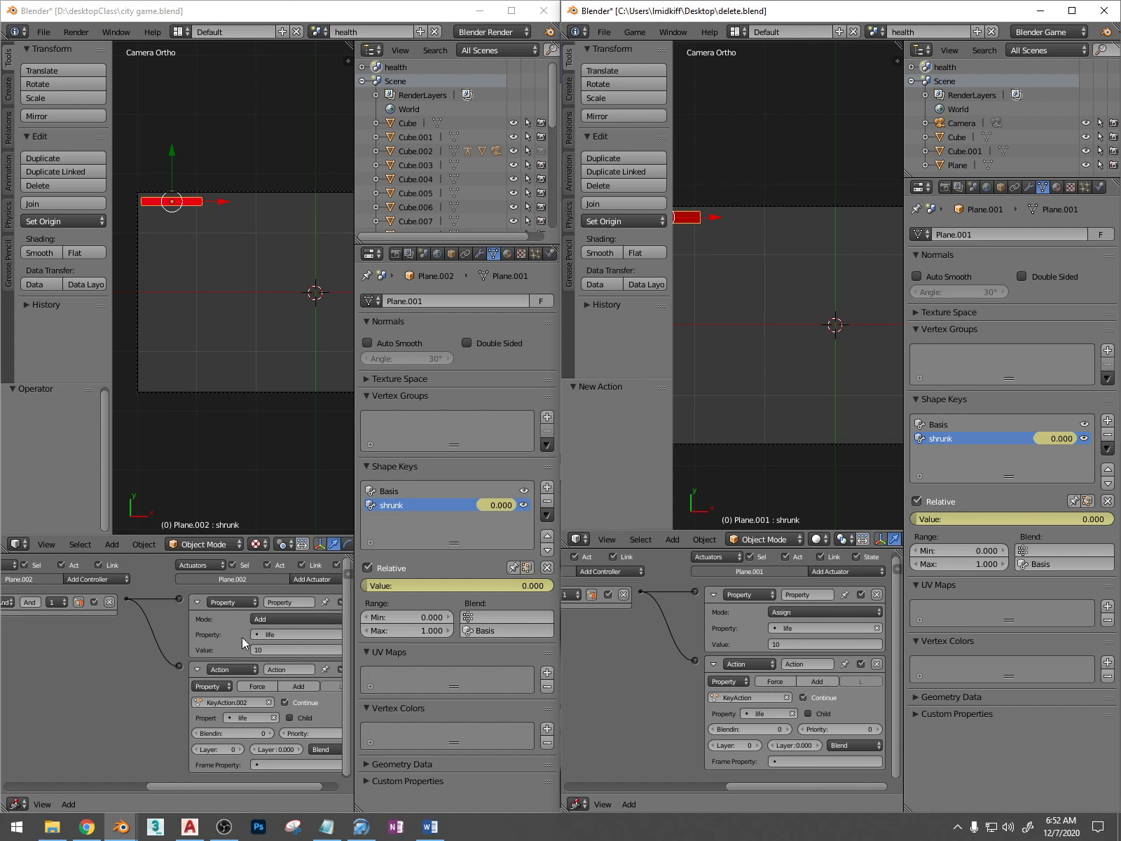
{"action": "middle_click_drag", "start_coordinate": [712, 657], "coordinate": [725, 657]}
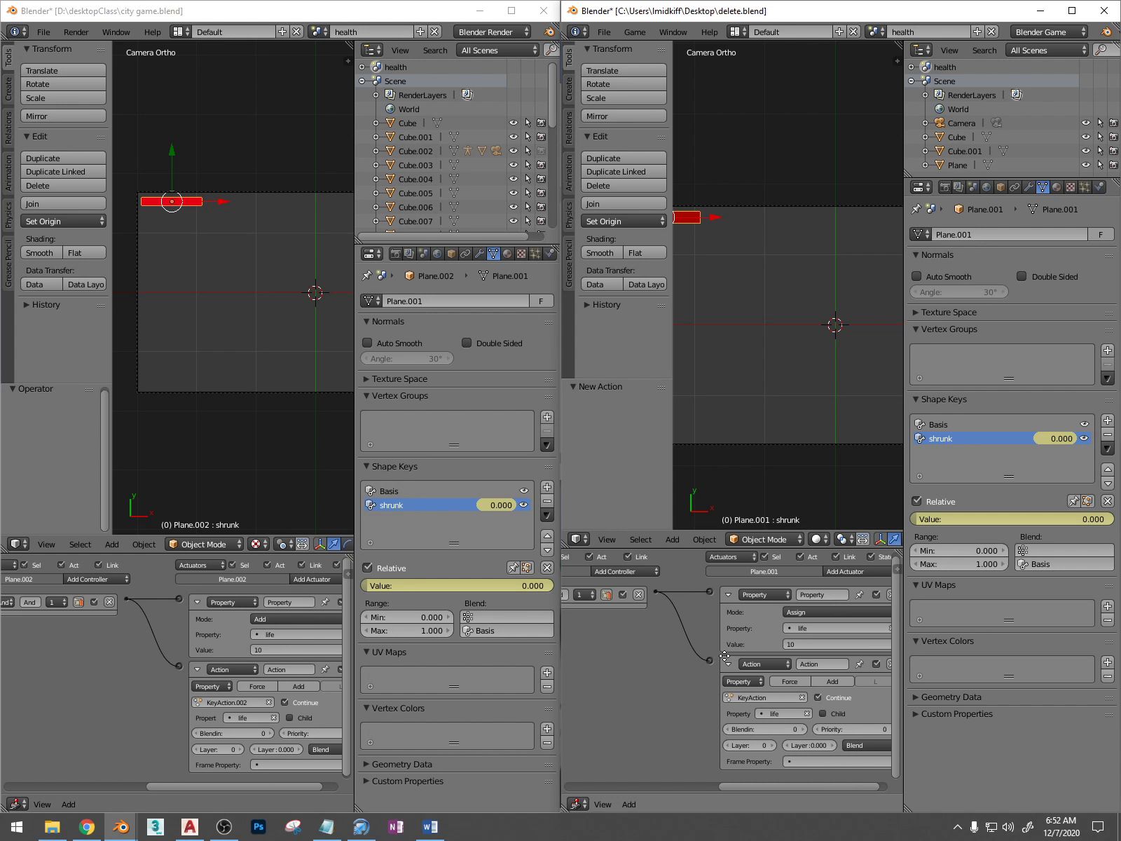
{"action": "scroll", "coordinate": [695, 354], "scroll_direction": "down", "scroll_amount": 3}
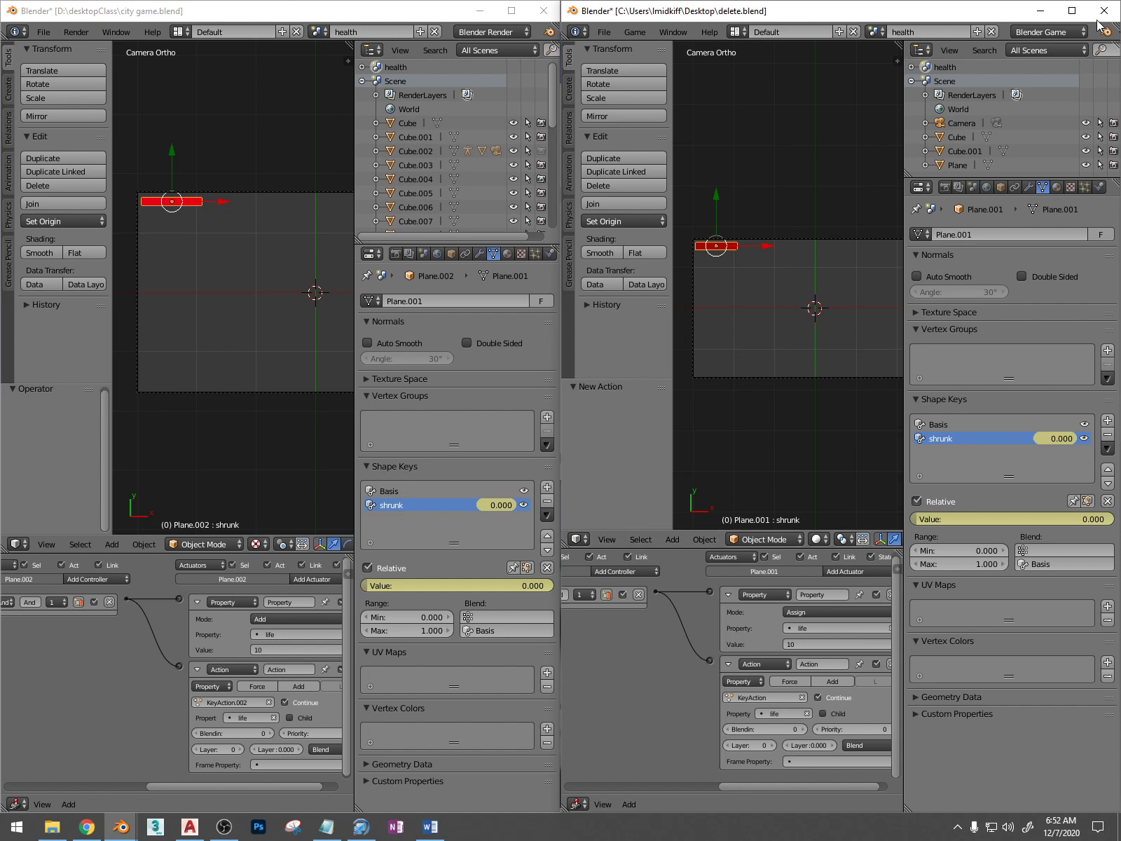
{"action": "key", "text": "ctrl+s"}
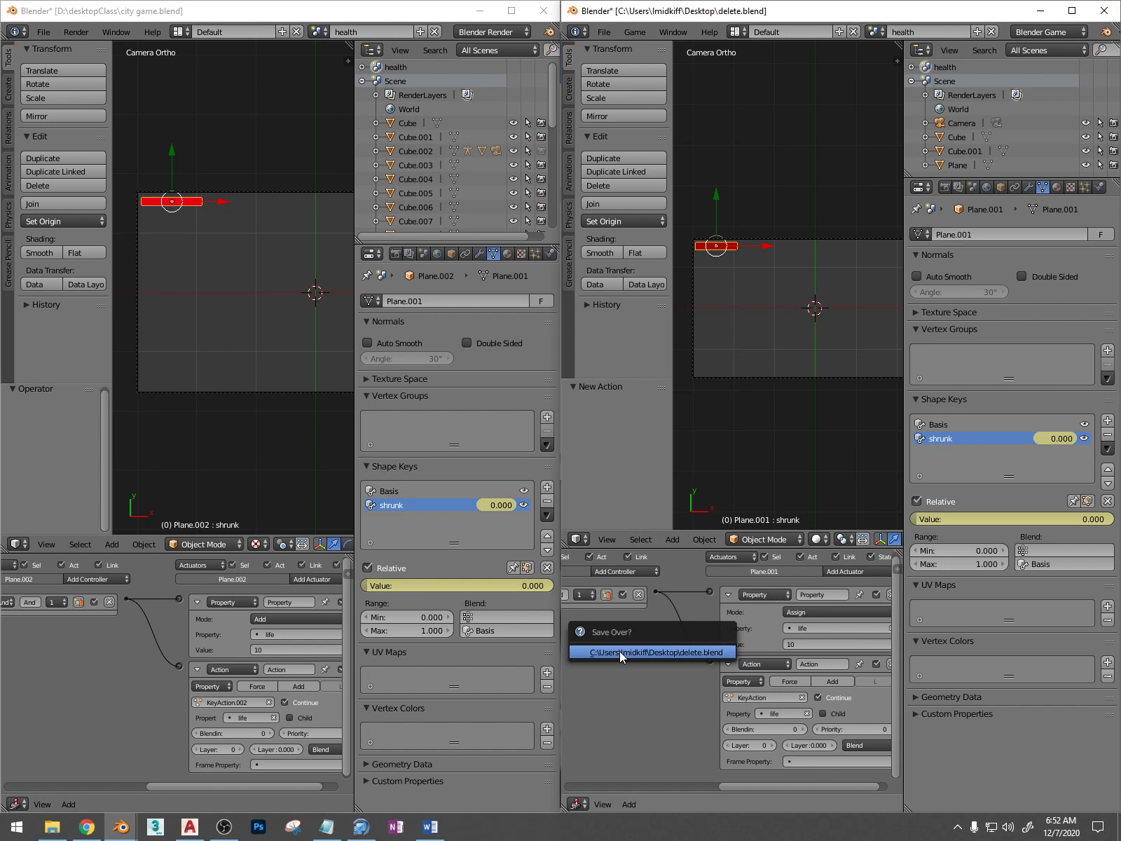
{"action": "left_click", "coordinate": [619, 651]}
{"action": "left_click", "coordinate": [1072, 10]}
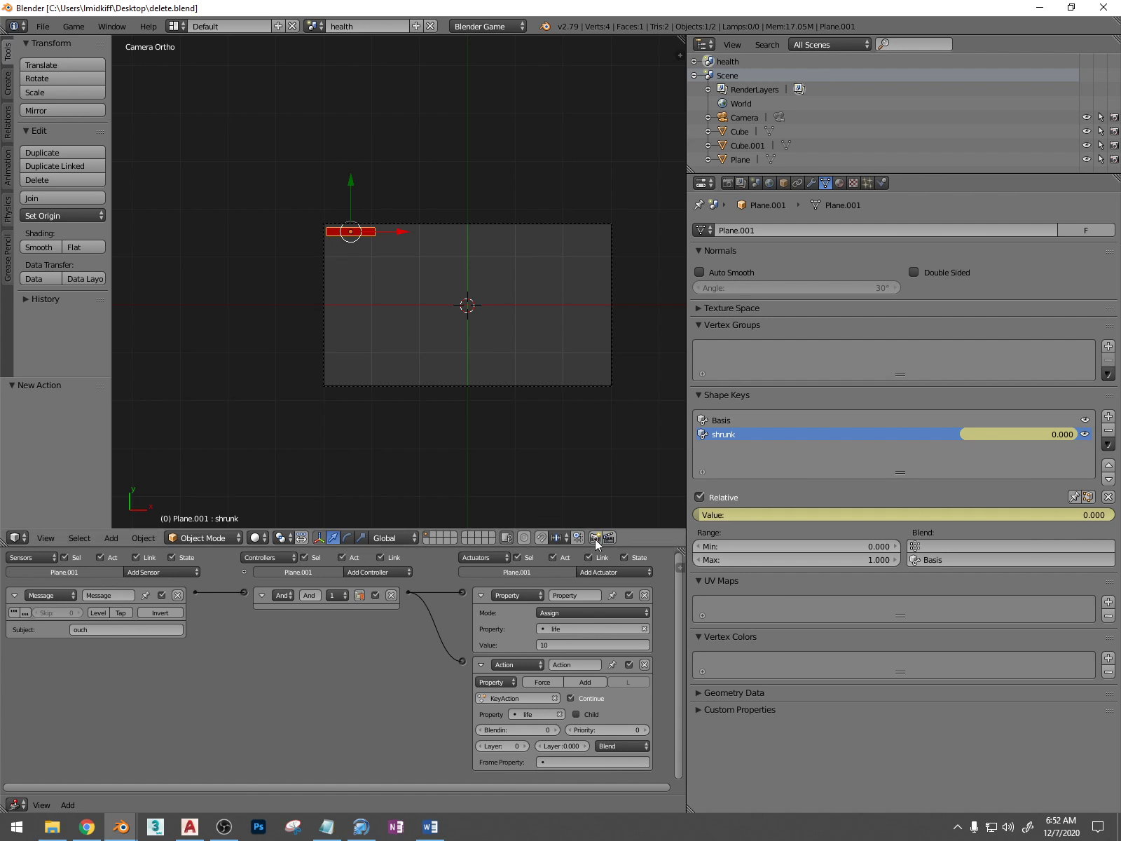
Widen the 3D view and switch from the health scene to the main scene named Scene
{"action": "left_click_drag", "start_coordinate": [687, 412], "coordinate": [977, 394]}
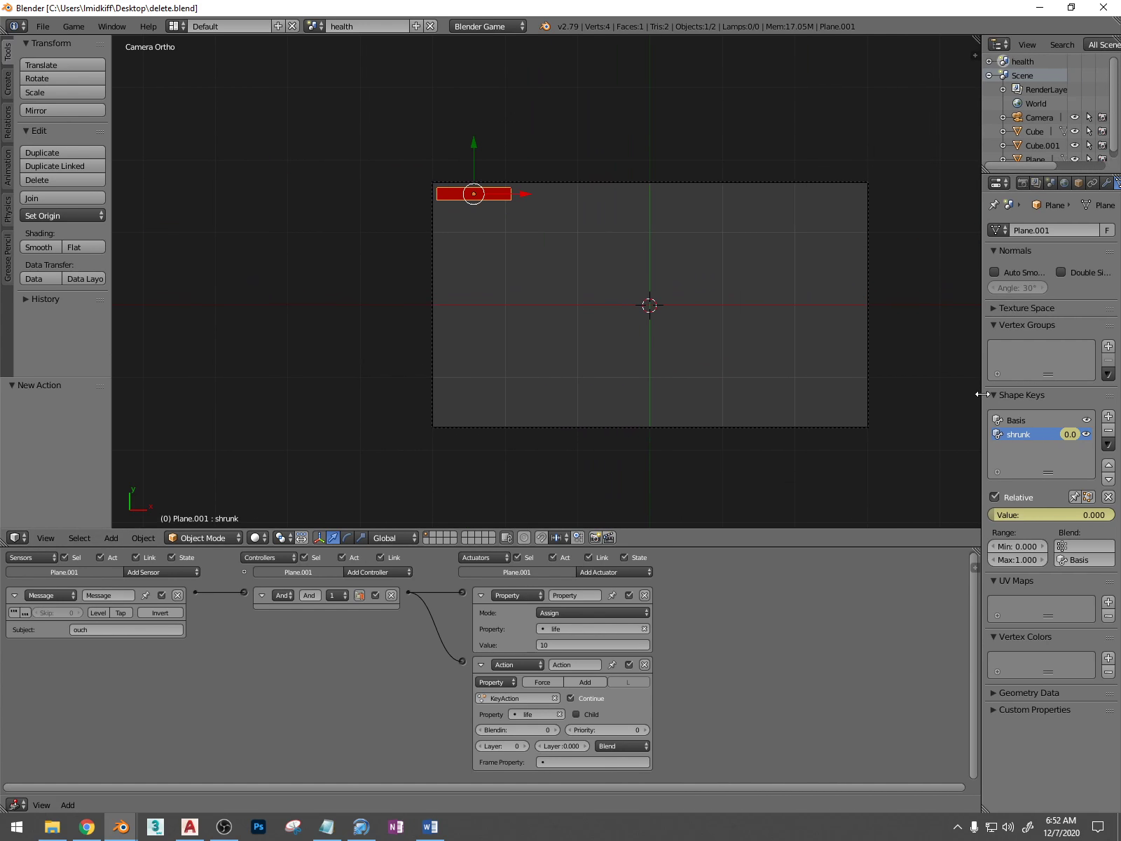
{"action": "left_click", "coordinate": [322, 32]}
{"action": "left_click", "coordinate": [328, 57]}
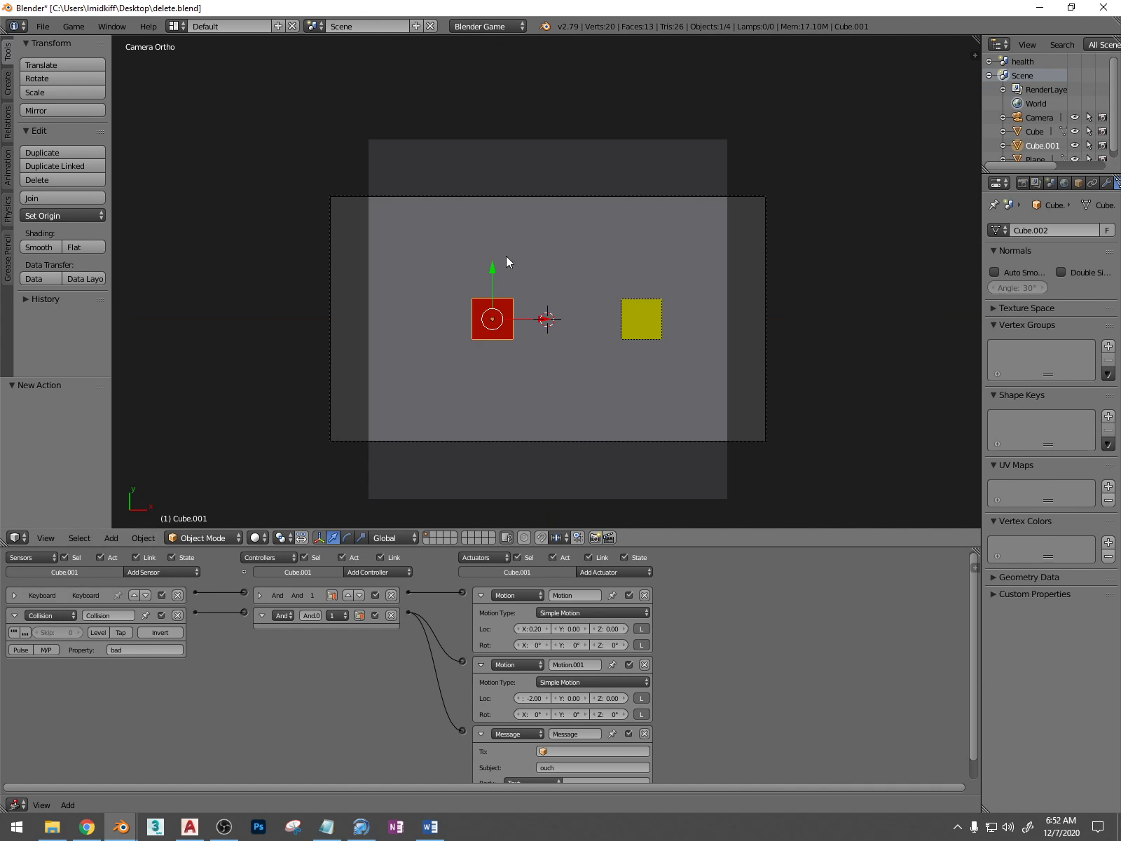
Give the ground plane a Scene actuator and an Always sensor, and link them through an And controller
{"action": "right_click", "coordinate": [441, 140]}
{"action": "left_click", "coordinate": [594, 574]}
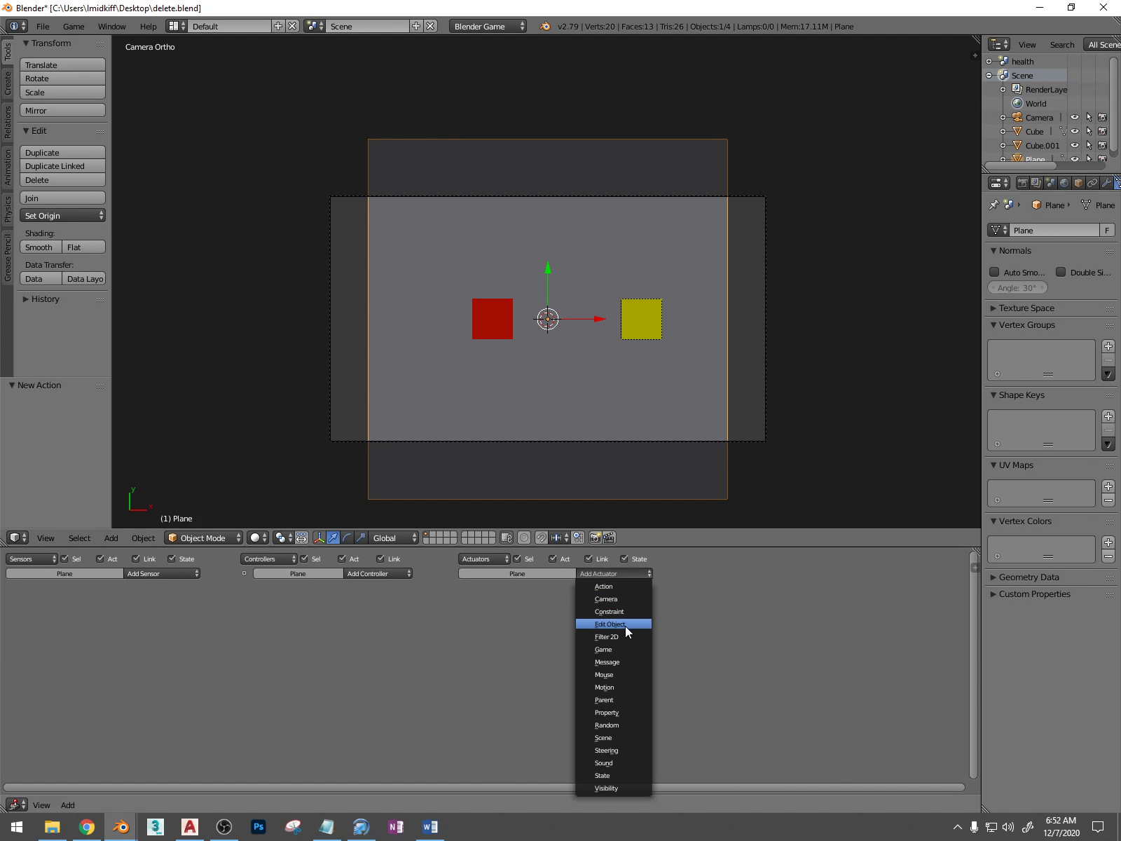
{"action": "left_click", "coordinate": [626, 737]}
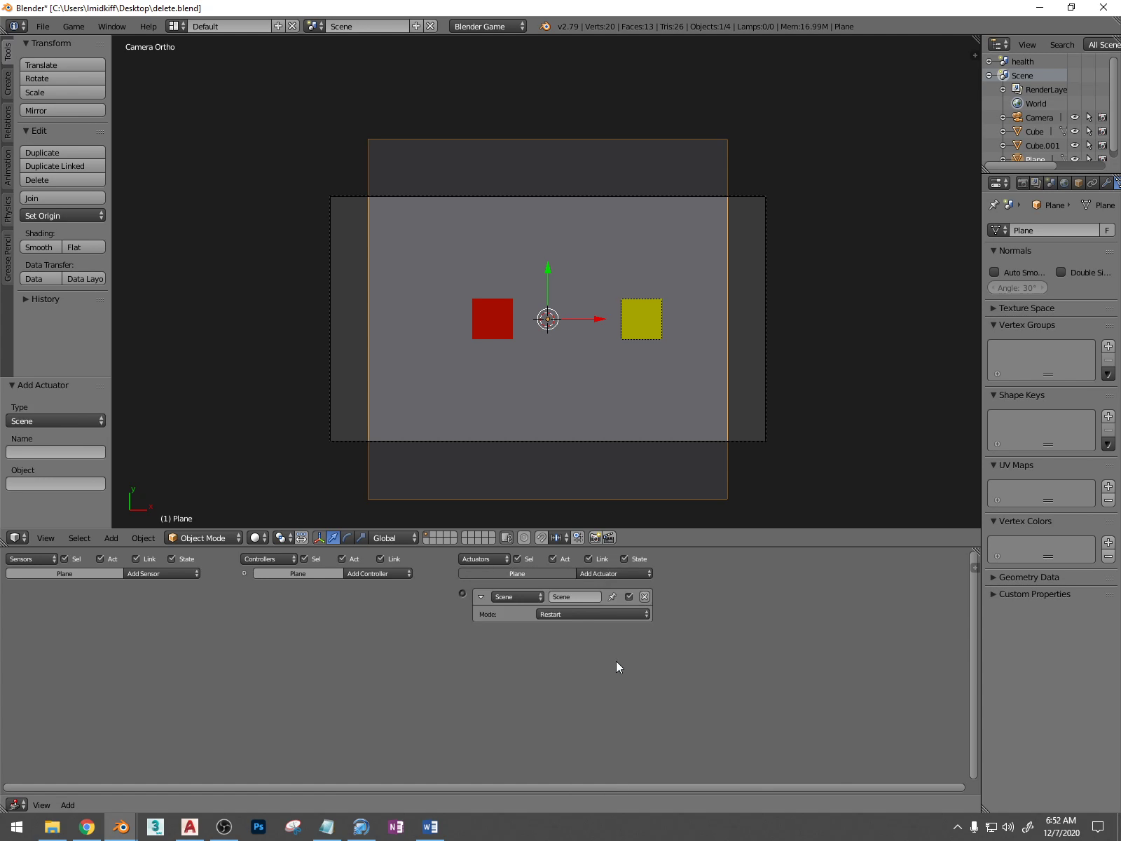
{"action": "left_click", "coordinate": [150, 574]}
{"action": "left_click", "coordinate": [154, 599]}
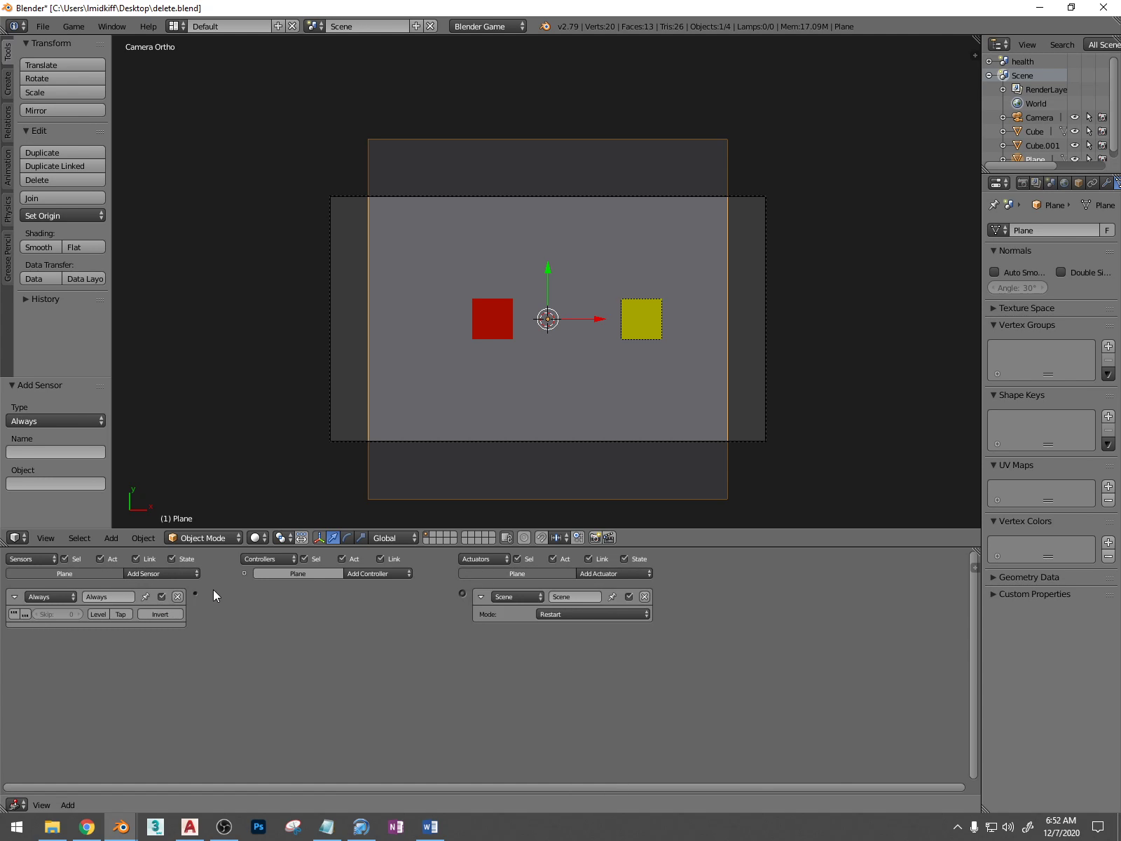
{"action": "left_click_drag", "start_coordinate": [195, 593], "coordinate": [468, 594]}
{"action": "left_click_drag", "start_coordinate": [207, 594], "coordinate": [461, 594]}
Set the ground plane's Scene actuator to Add Overlay Scene with the health scene, and save over delete.blend
{"action": "left_click", "coordinate": [603, 614]}
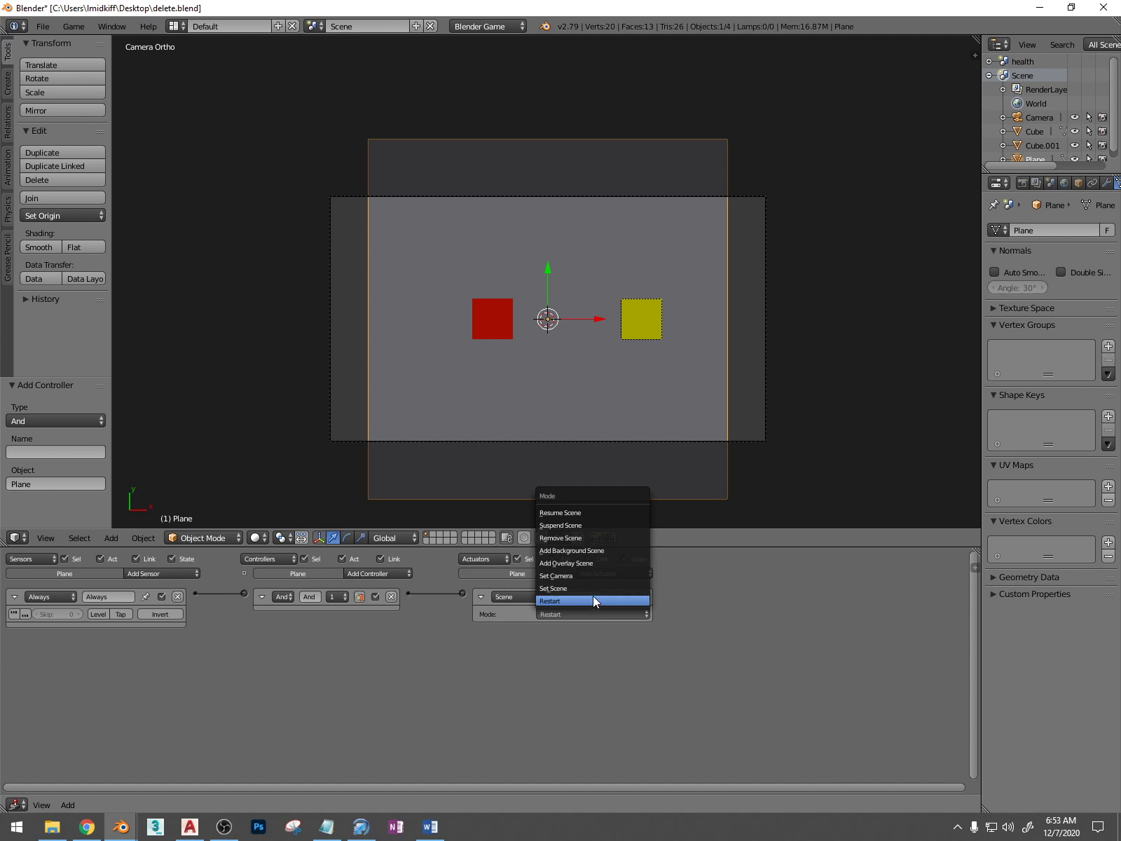
{"action": "left_click", "coordinate": [611, 565]}
{"action": "left_click", "coordinate": [576, 629]}
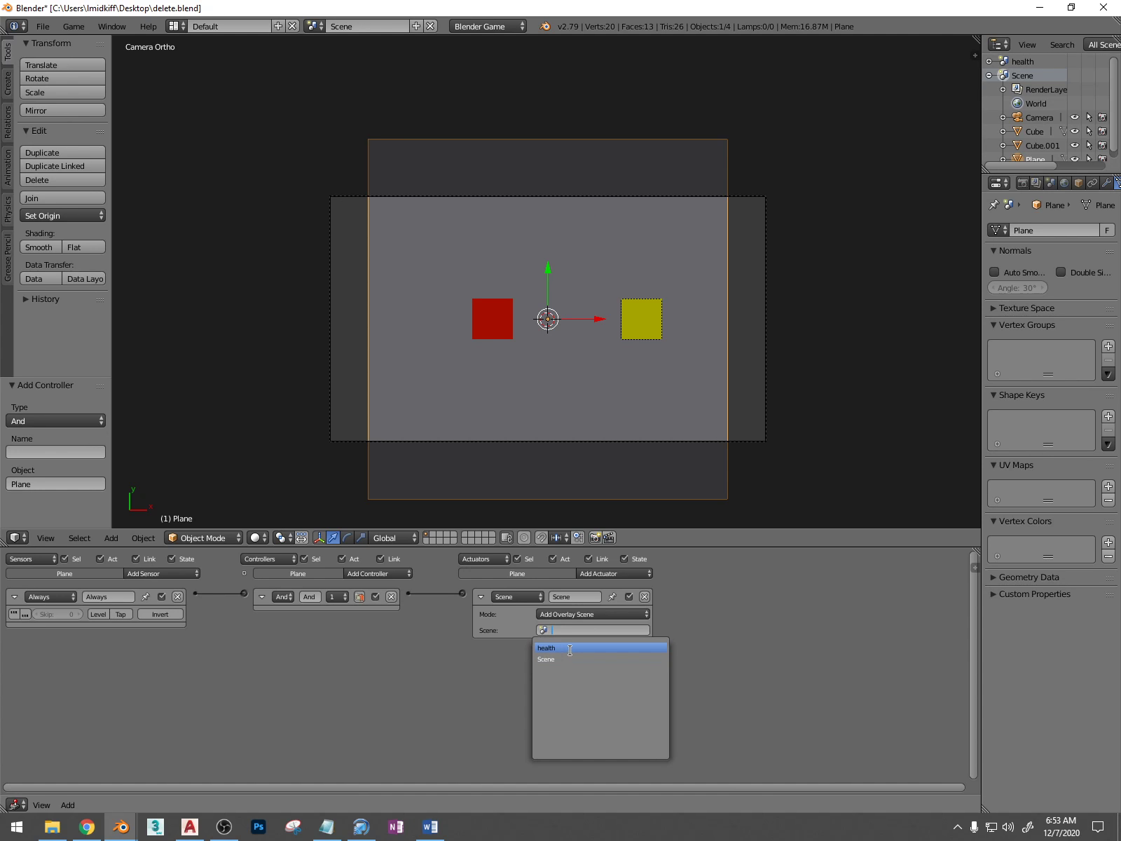
{"action": "left_click", "coordinate": [569, 648]}
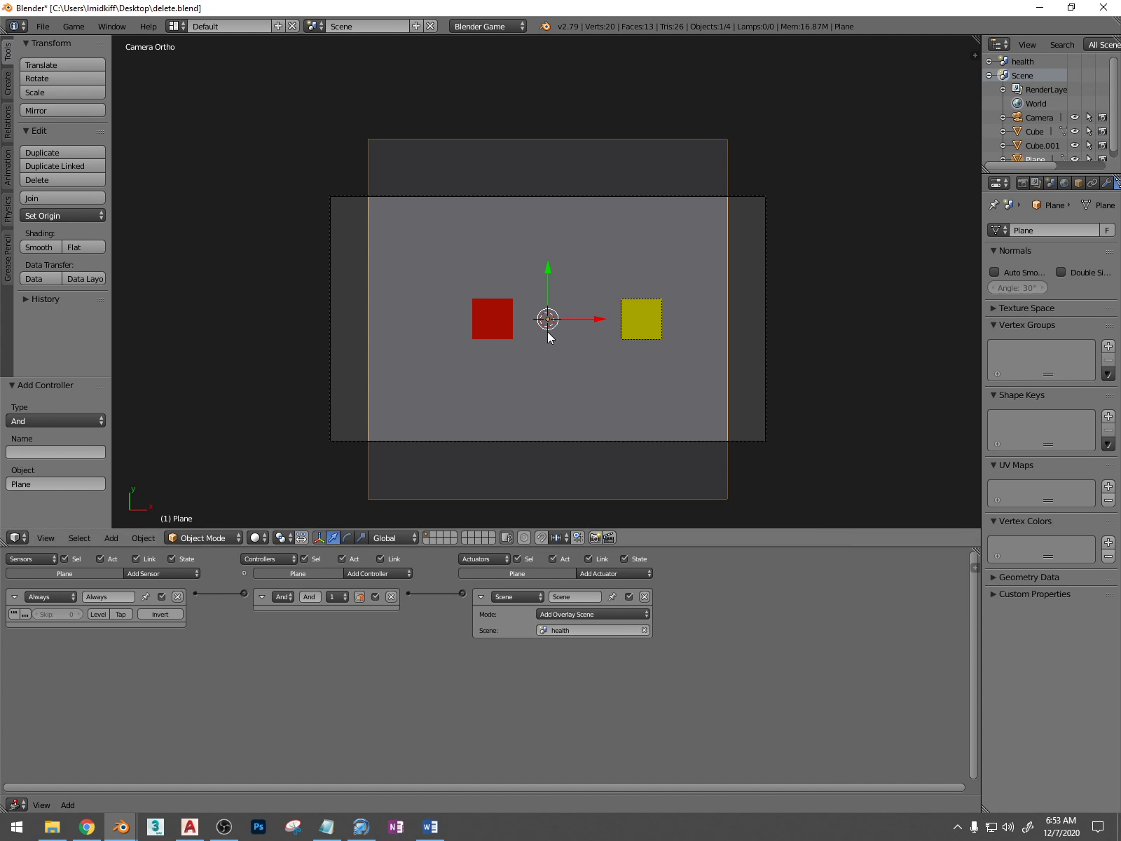
{"action": "middle_click_drag", "start_coordinate": [548, 328], "coordinate": [529, 306], "text": "shift"}
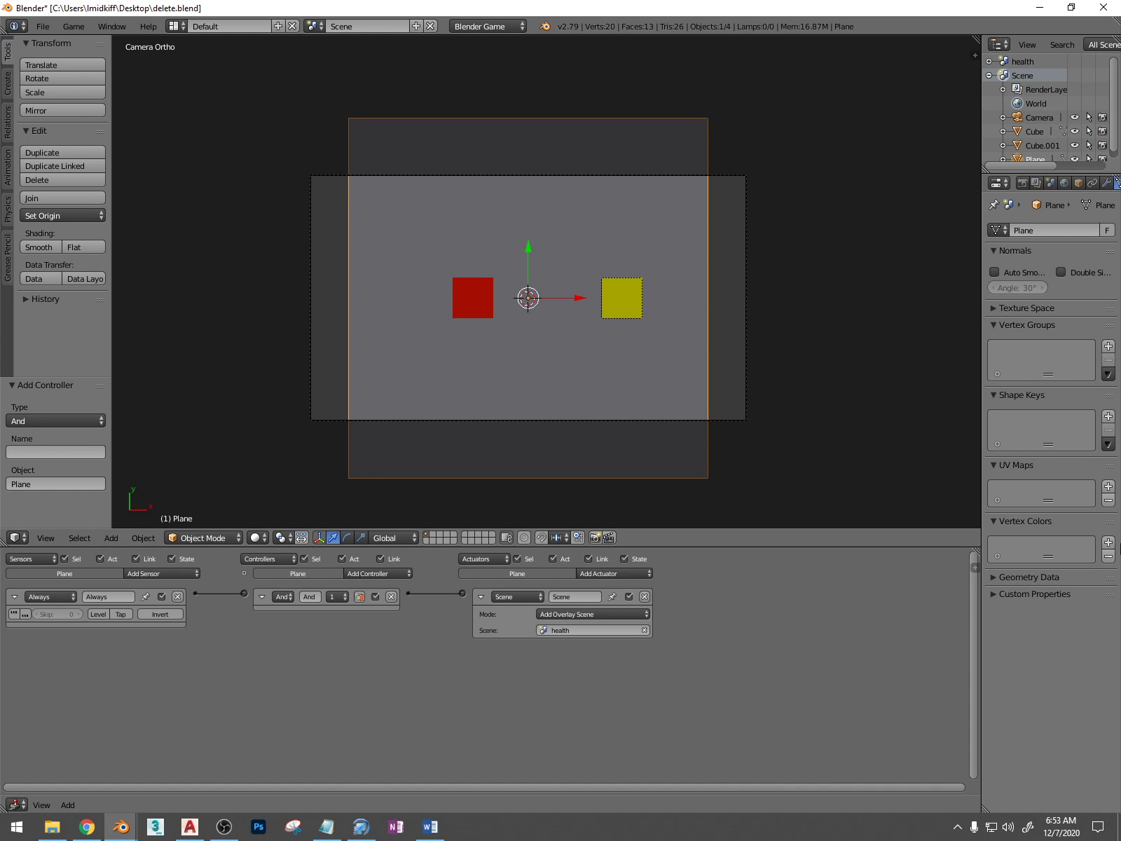
{"action": "key", "text": "ctrl+s"}
{"action": "left_click", "coordinate": [665, 353]}
Run the game and move the red cube back and forth to test the health bar overlay, then end the game
{"action": "key", "text": "p"}
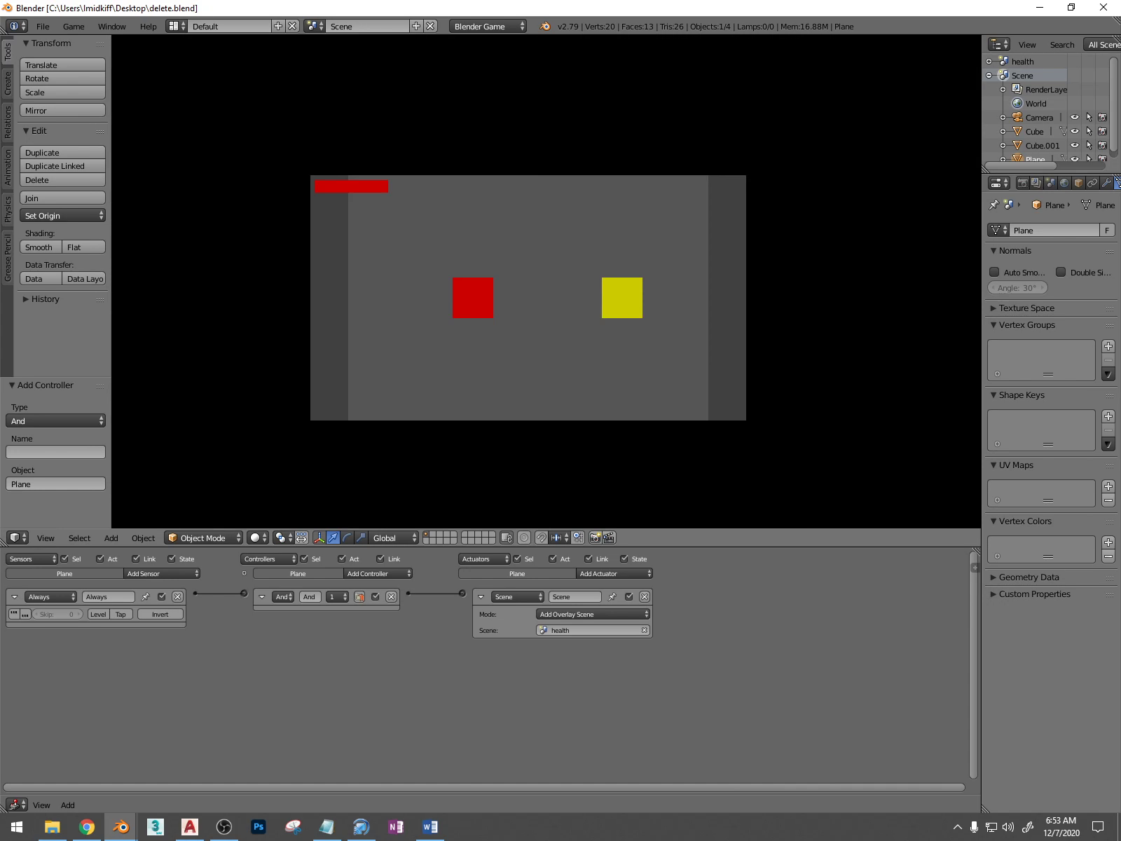
{"action": "key", "text": "Right"}
{"action": "key", "text": "Left"}
{"action": "key", "text": "Right"}
{"action": "key", "text": "Left"}
{"action": "key", "text": "Right"}
{"action": "key", "text": "Left"}
{"action": "key", "text": "Escape"}
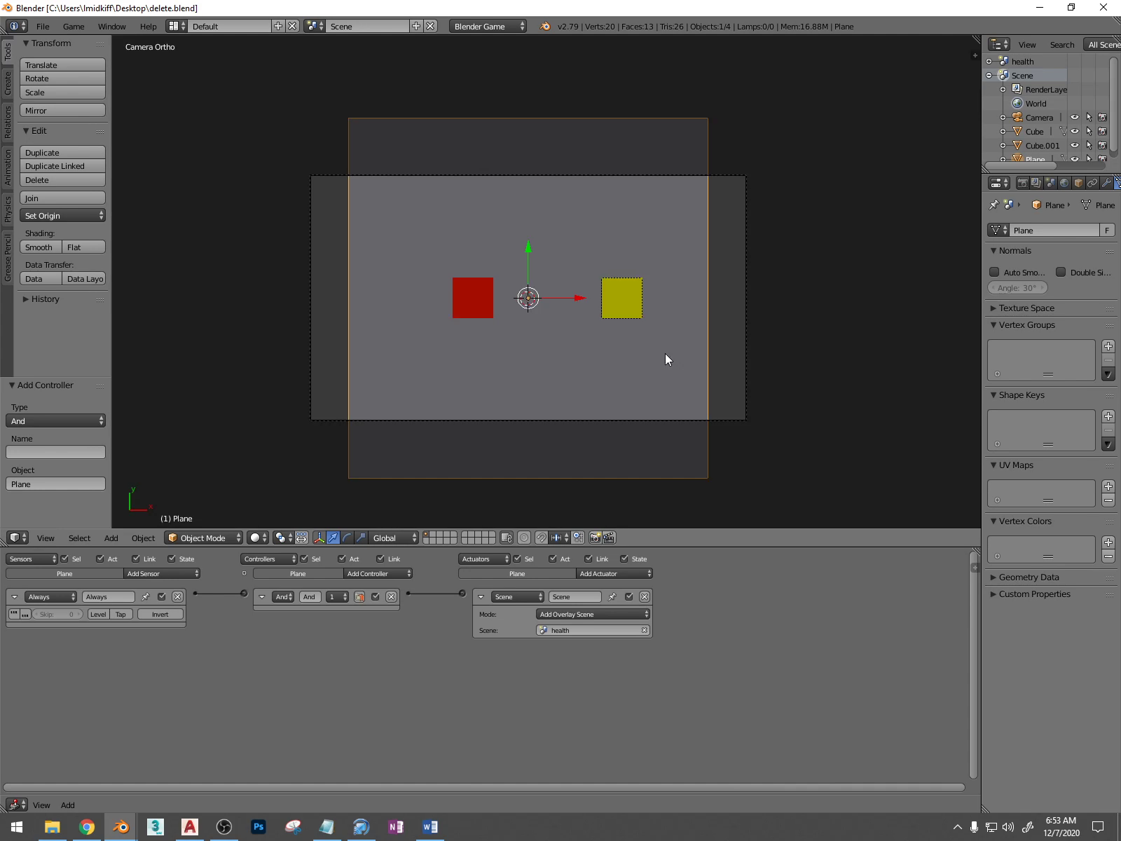
Return to the camera view and rerun the game briefly to recheck the health bar while moving the red cube
{"action": "key", "text": "KP_0"}
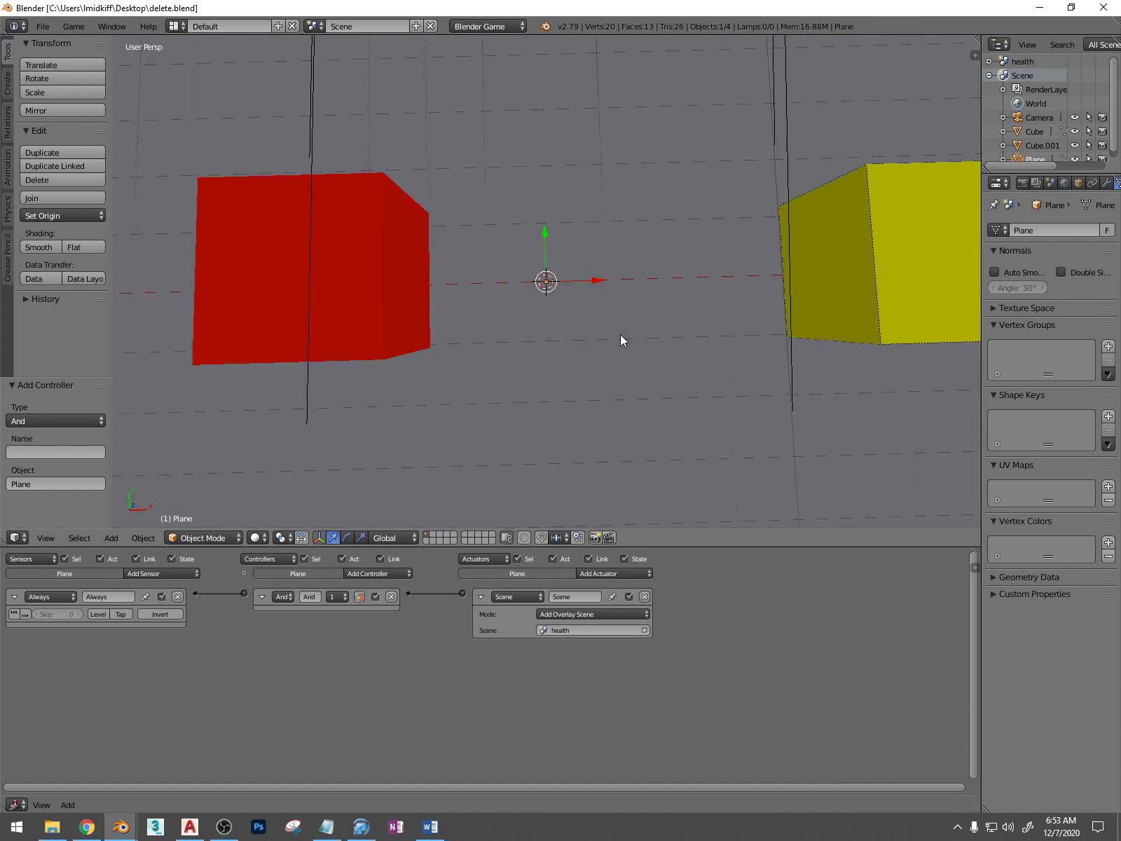
{"action": "key", "text": "KP_0"}
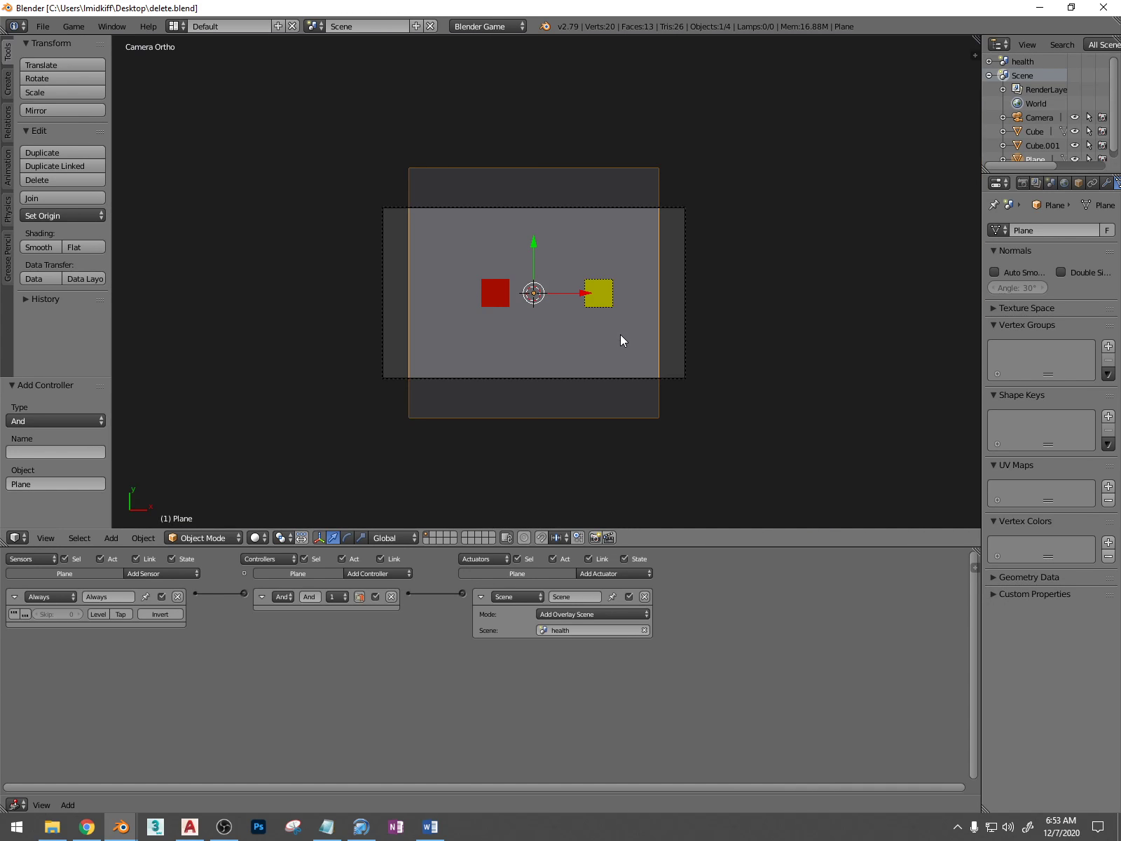
{"action": "key", "text": "p"}
{"action": "key", "text": "Right"}
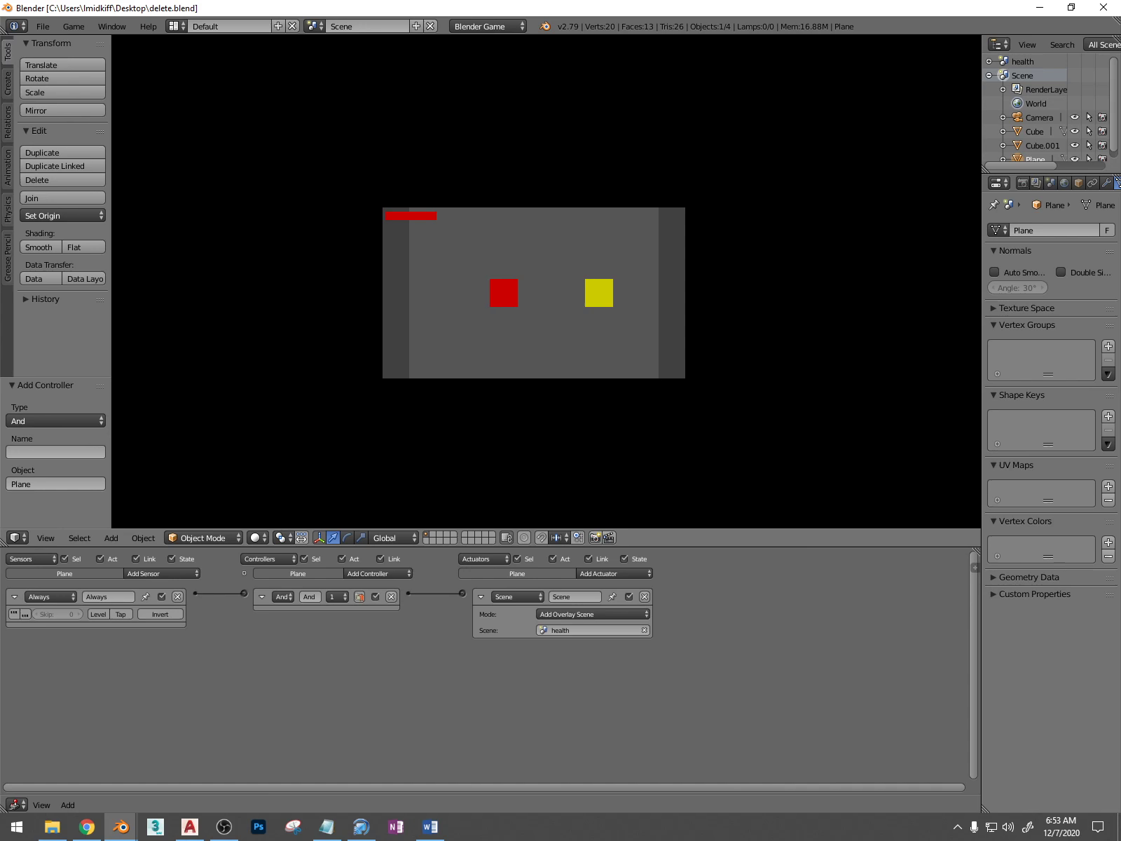
{"action": "key", "text": "Left"}
{"action": "key", "text": "Right"}
{"action": "key", "text": "Escape"}
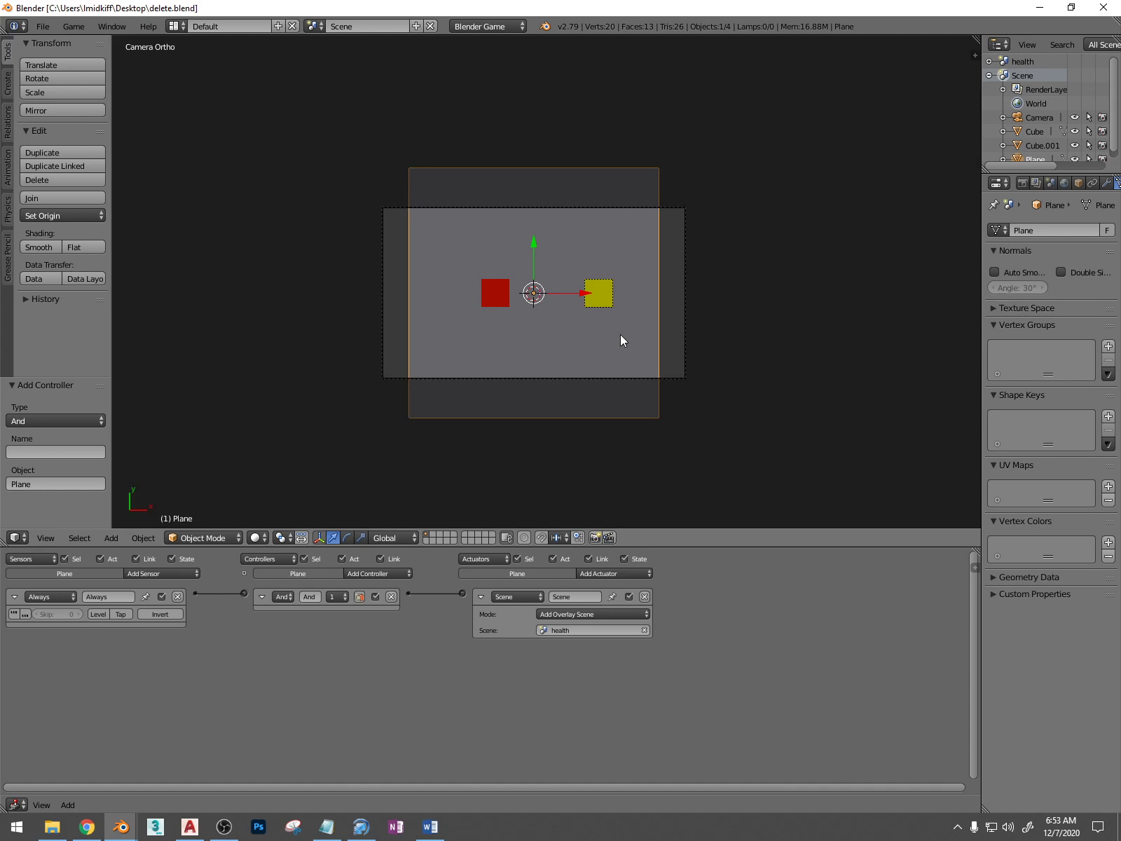
Place delete.blend beside city game.blend, switch it to the health scene, and compare the health bars' actuators
{"action": "scroll", "coordinate": [620, 335], "scroll_direction": "down", "scroll_amount": 1}
{"action": "left_click_drag", "start_coordinate": [913, 5], "coordinate": [1120, 184]}
{"action": "scroll", "coordinate": [861, 404], "scroll_direction": "up", "scroll_amount": 2}
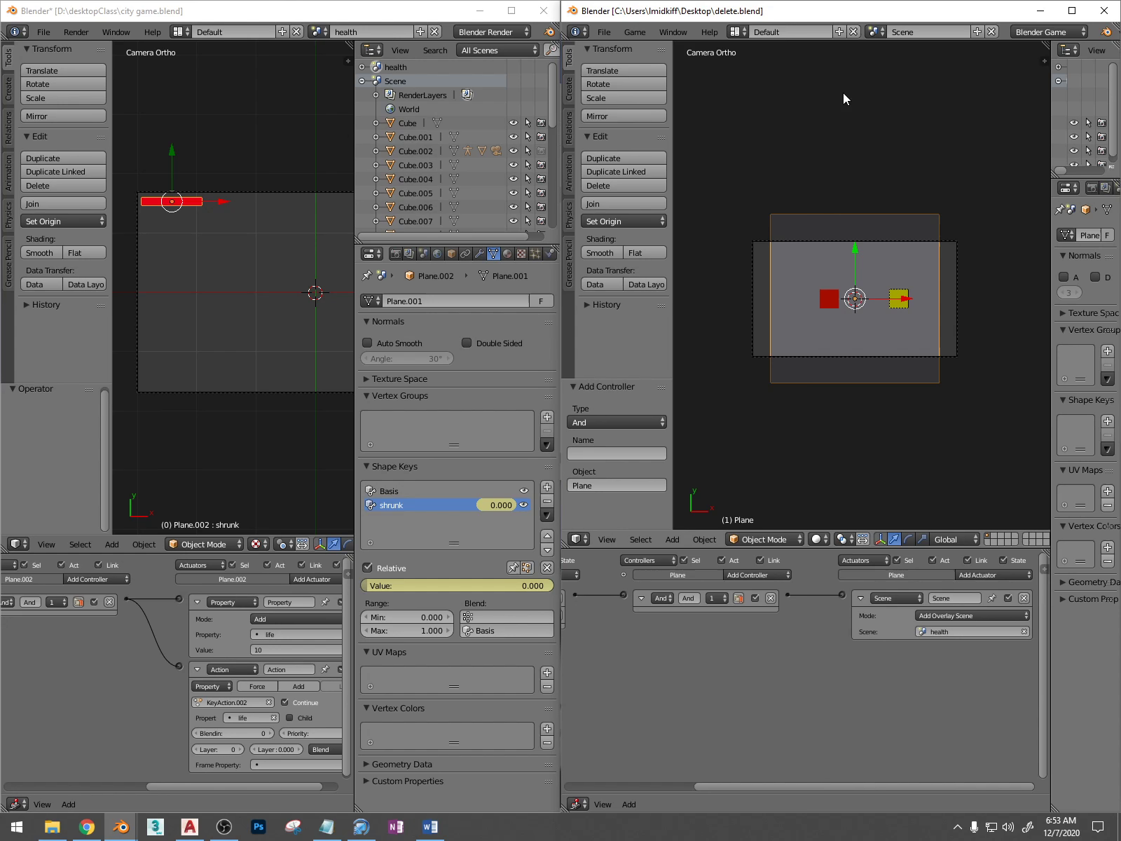
{"action": "left_click", "coordinate": [876, 31]}
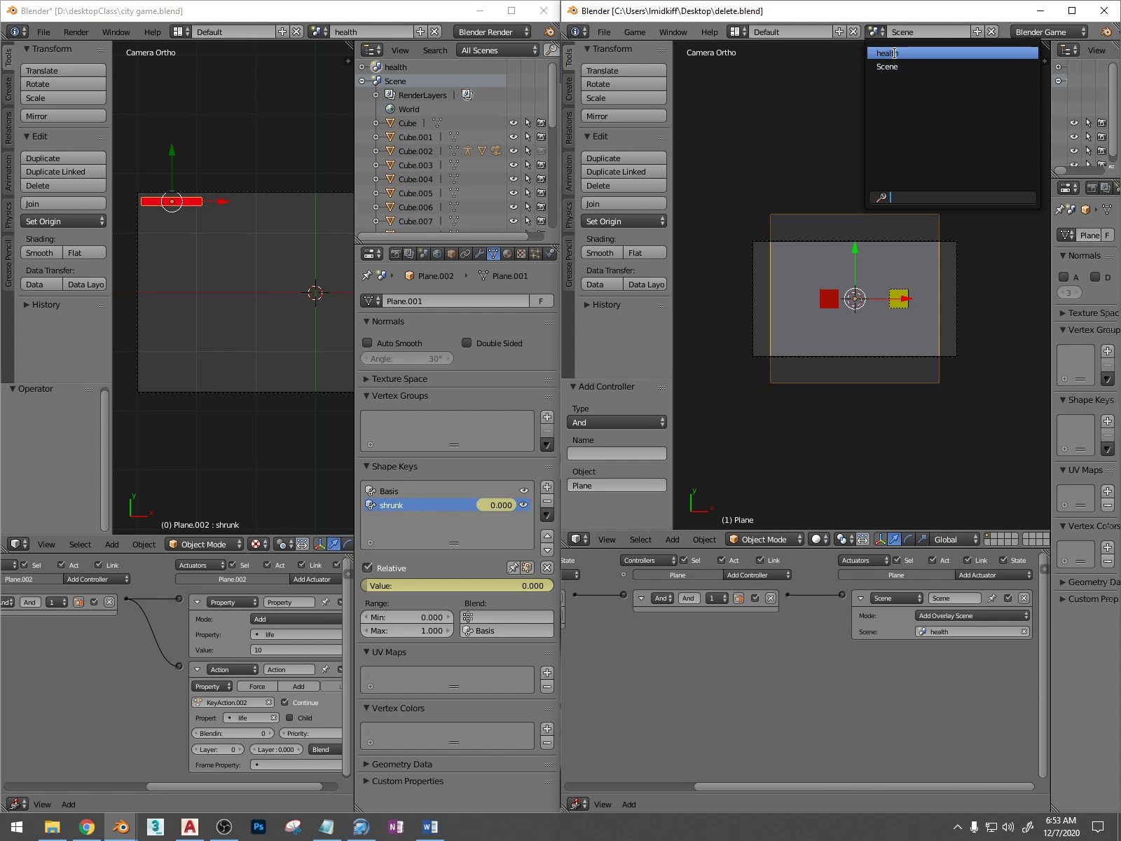
{"action": "left_click", "coordinate": [894, 53]}
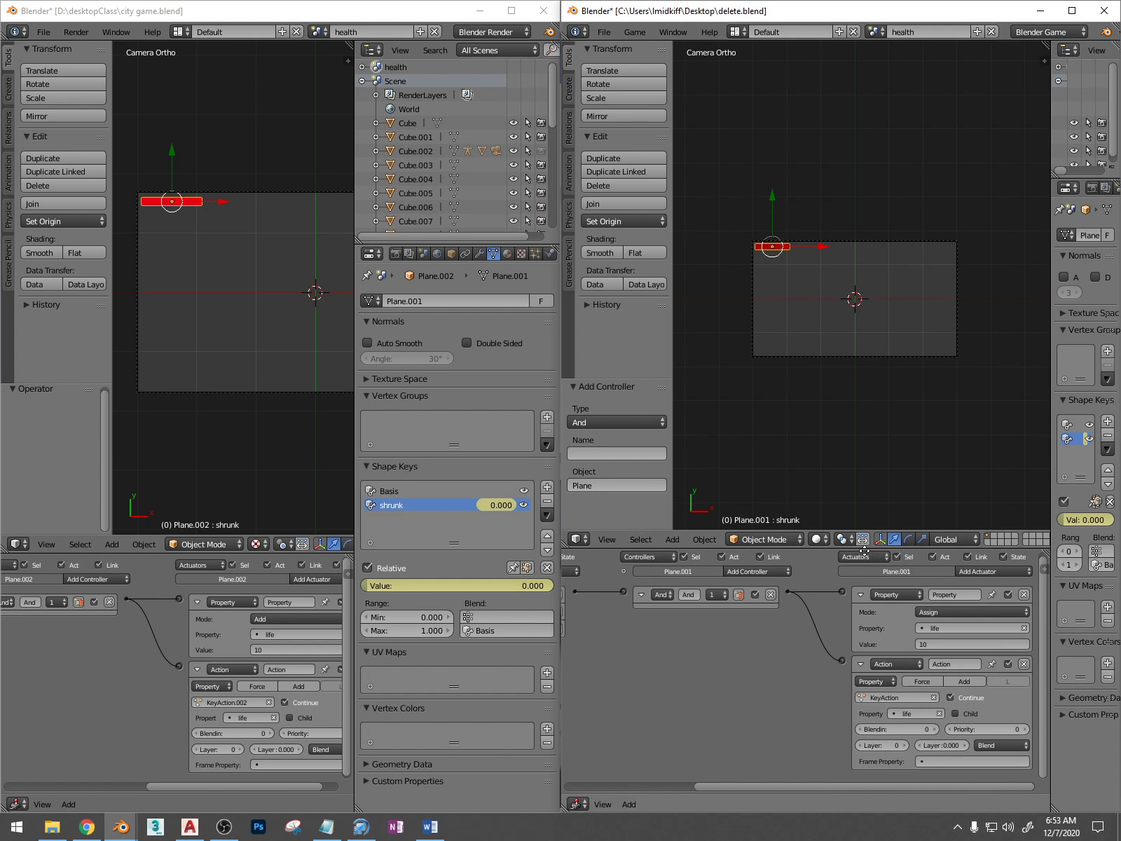
{"action": "scroll", "coordinate": [304, 634], "scroll_direction": "down", "scroll_amount": 2}
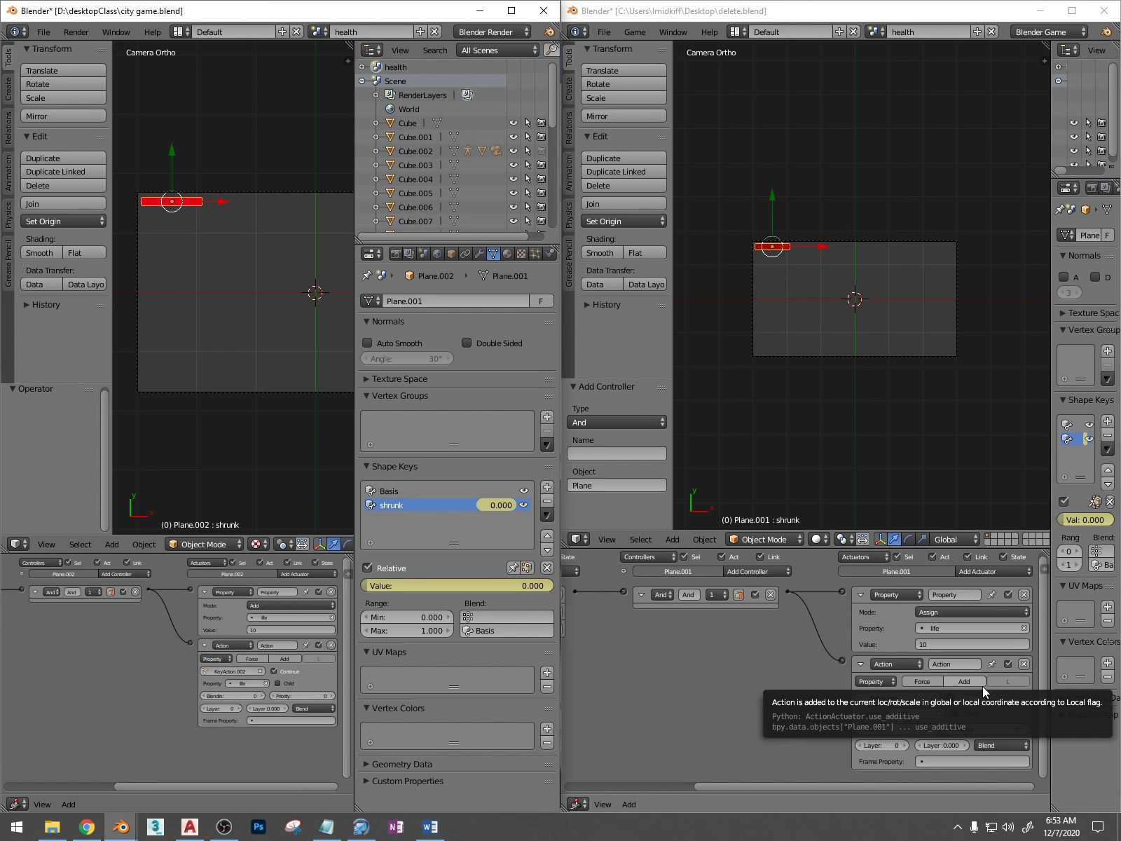
{"action": "scroll", "coordinate": [266, 665], "scroll_direction": "up", "scroll_amount": 3}
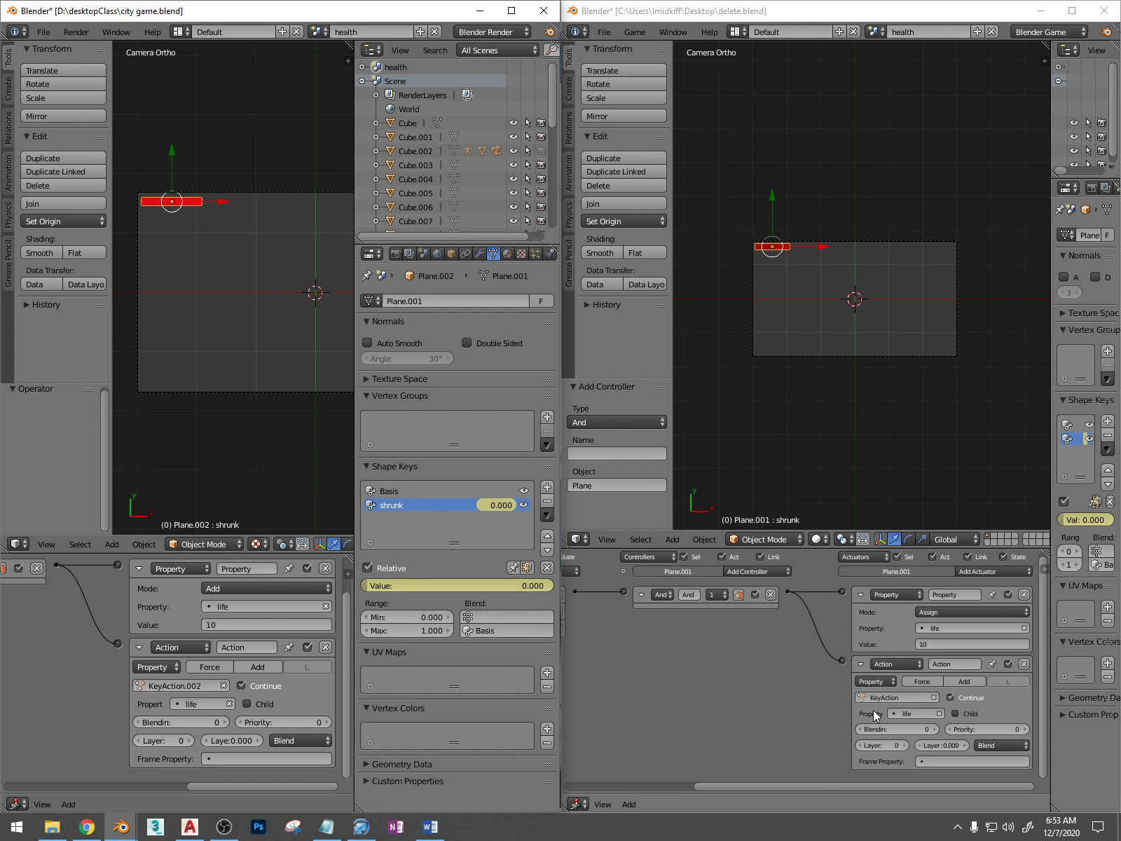
Set the health bar's Property actuator mode to Add in delete.blend and save over the file
{"action": "left_click", "coordinate": [956, 611]}
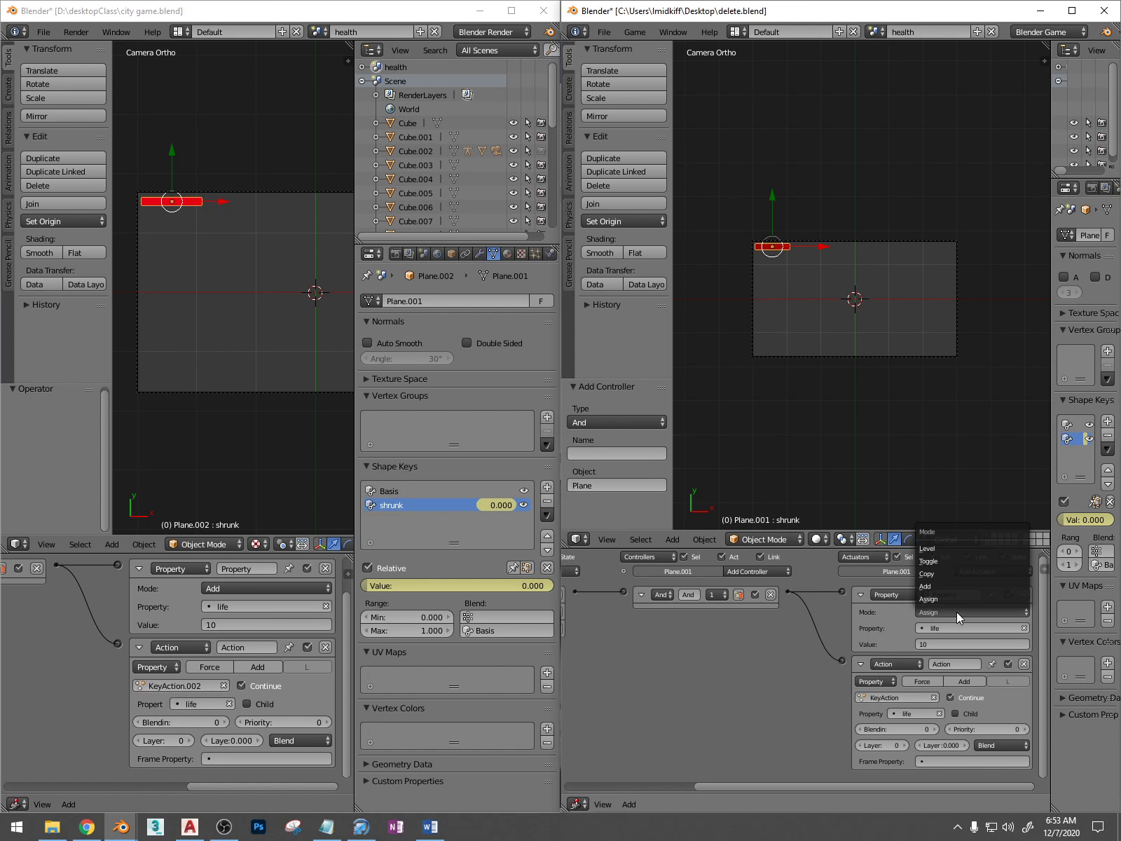
{"action": "left_click", "coordinate": [959, 585]}
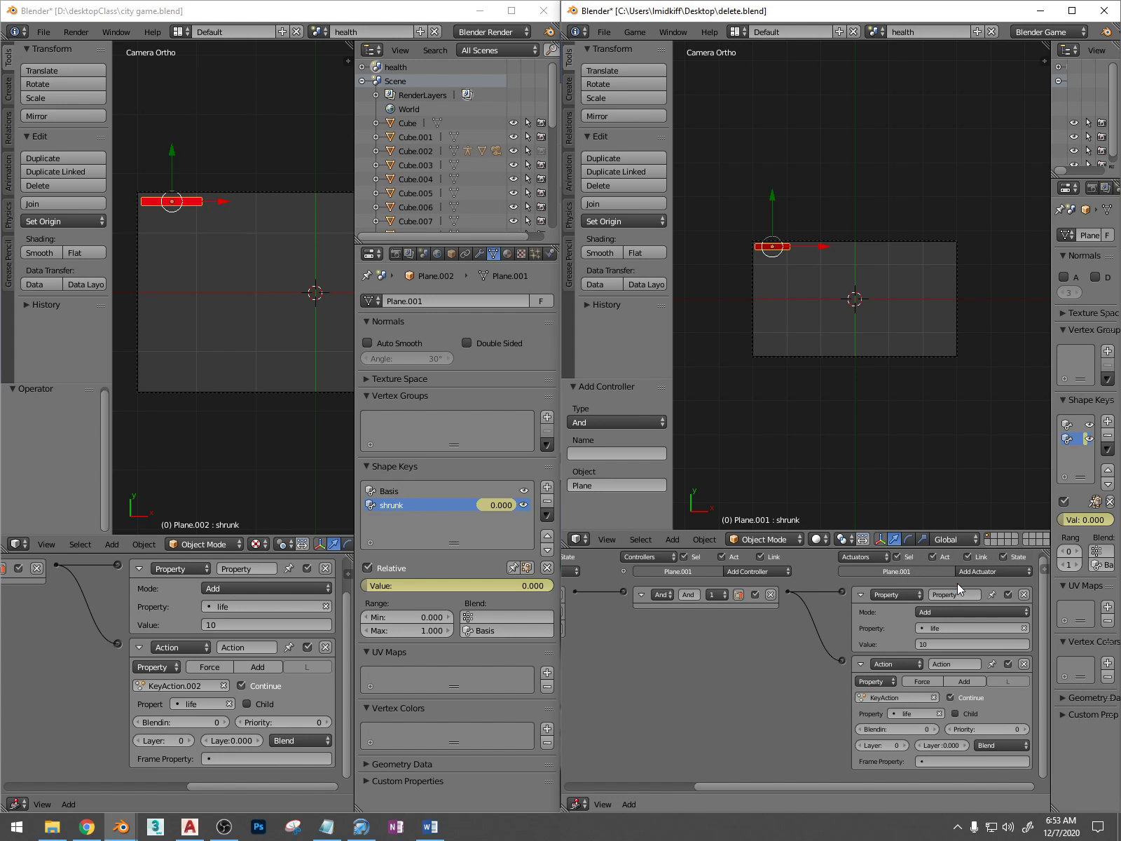
{"action": "key", "text": "ctrl+s"}
{"action": "left_click", "coordinate": [919, 430]}
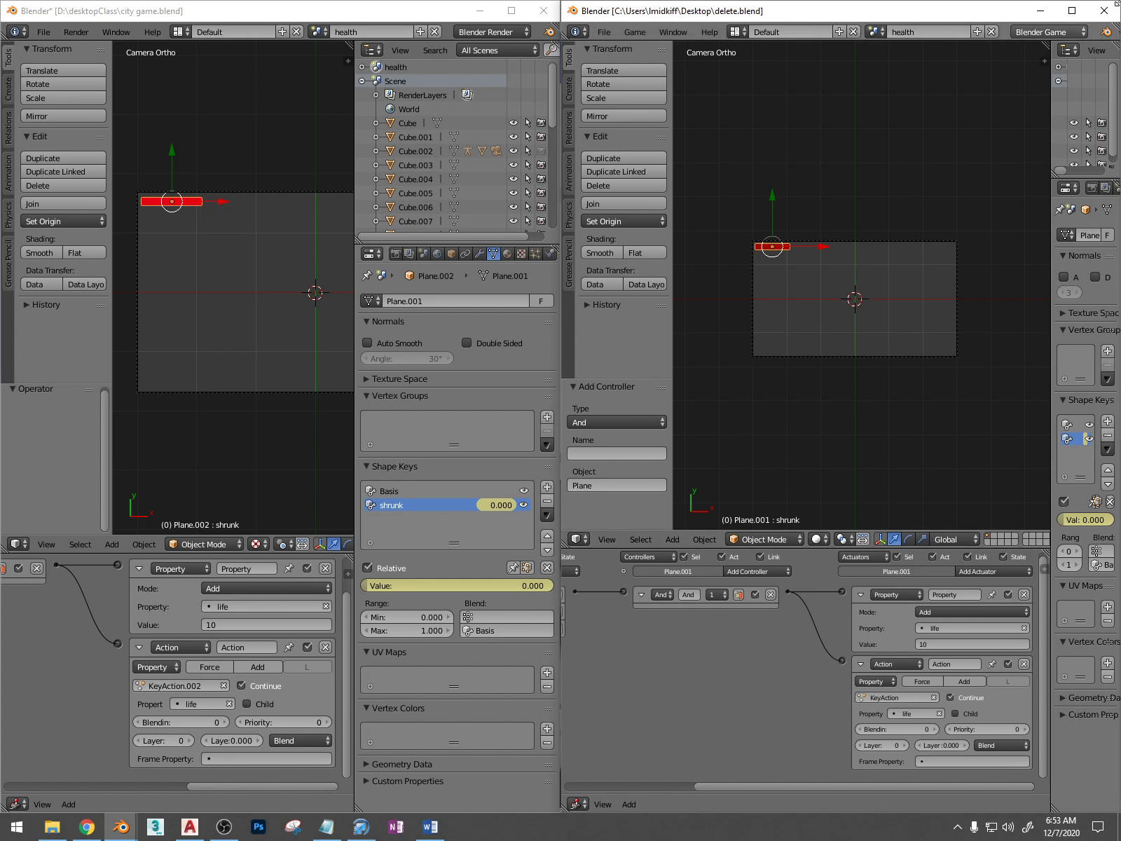
Maximize the delete.blend window and switch from the health scene to the main scene named Scene
{"action": "left_click", "coordinate": [1072, 10]}
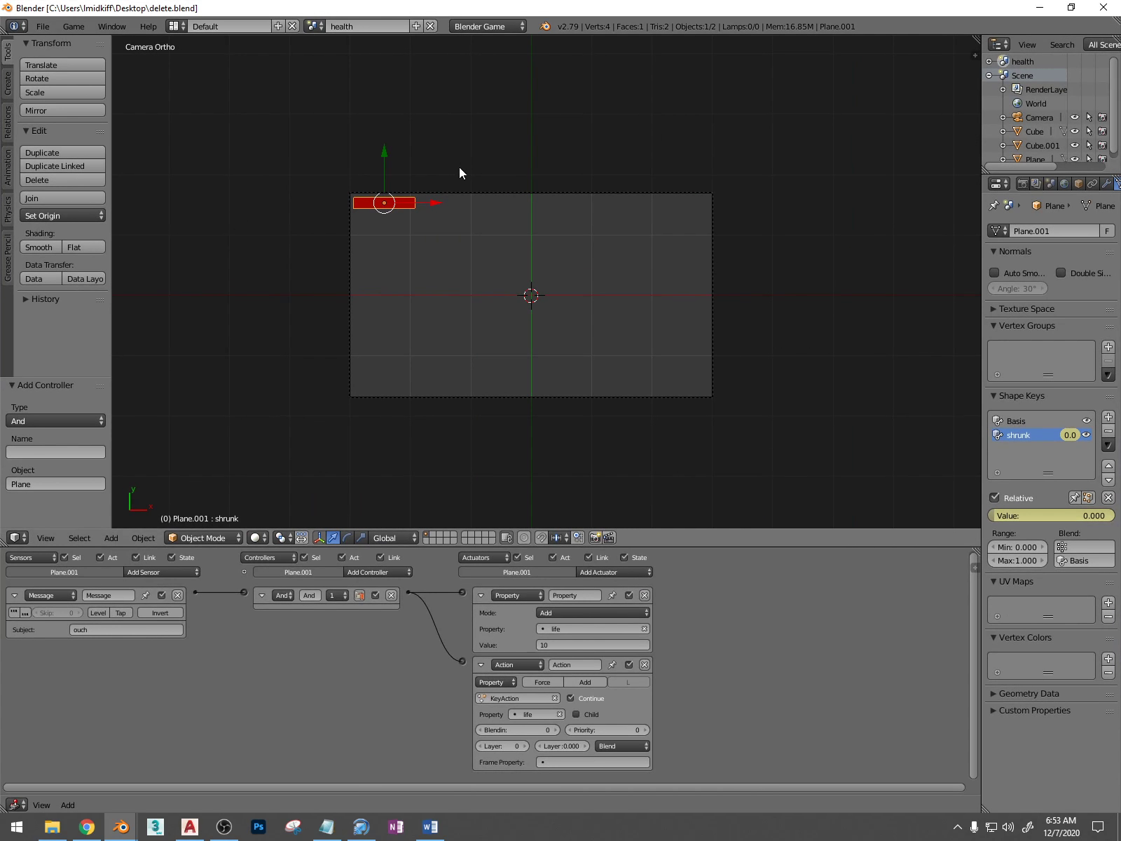
{"action": "scroll", "coordinate": [460, 172], "scroll_direction": "up", "scroll_amount": 2}
{"action": "scroll", "coordinate": [461, 172], "scroll_direction": "down", "scroll_amount": 1}
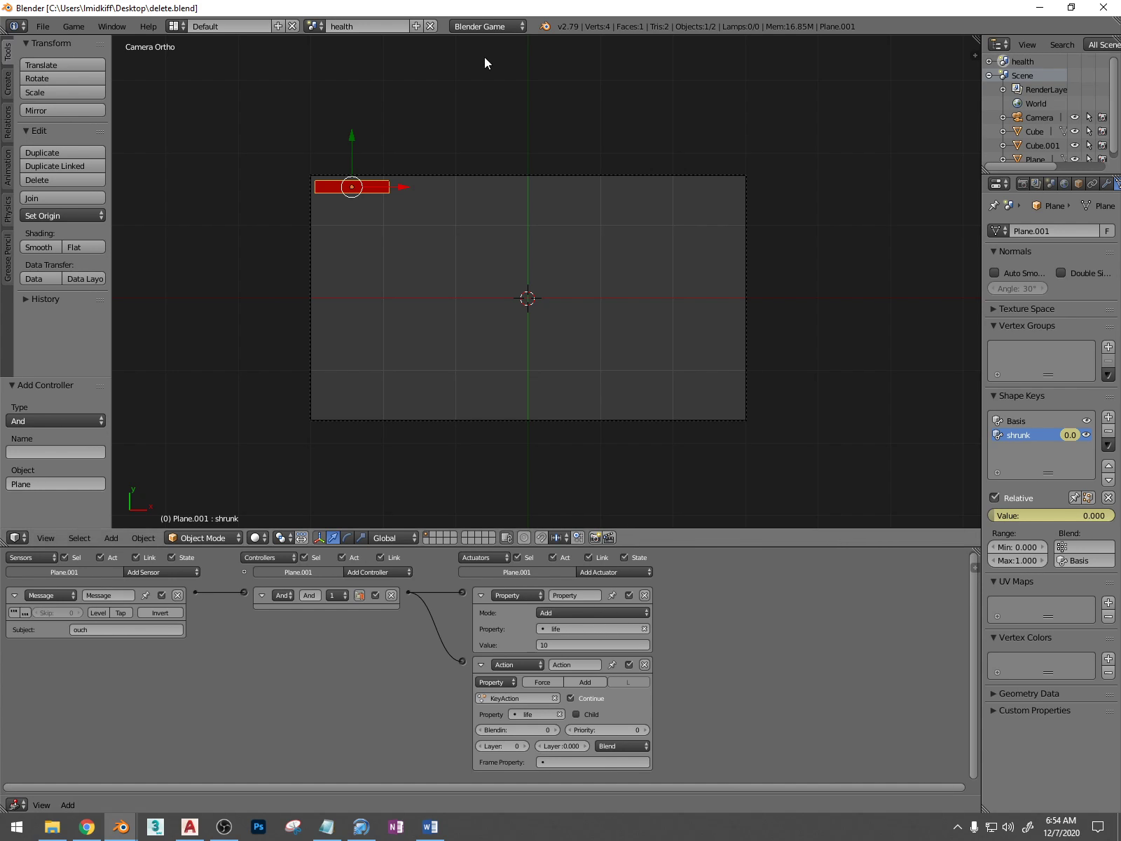
{"action": "left_click", "coordinate": [314, 26]}
{"action": "left_click", "coordinate": [314, 26]}
{"action": "left_click", "coordinate": [314, 26]}
{"action": "left_click", "coordinate": [327, 60]}
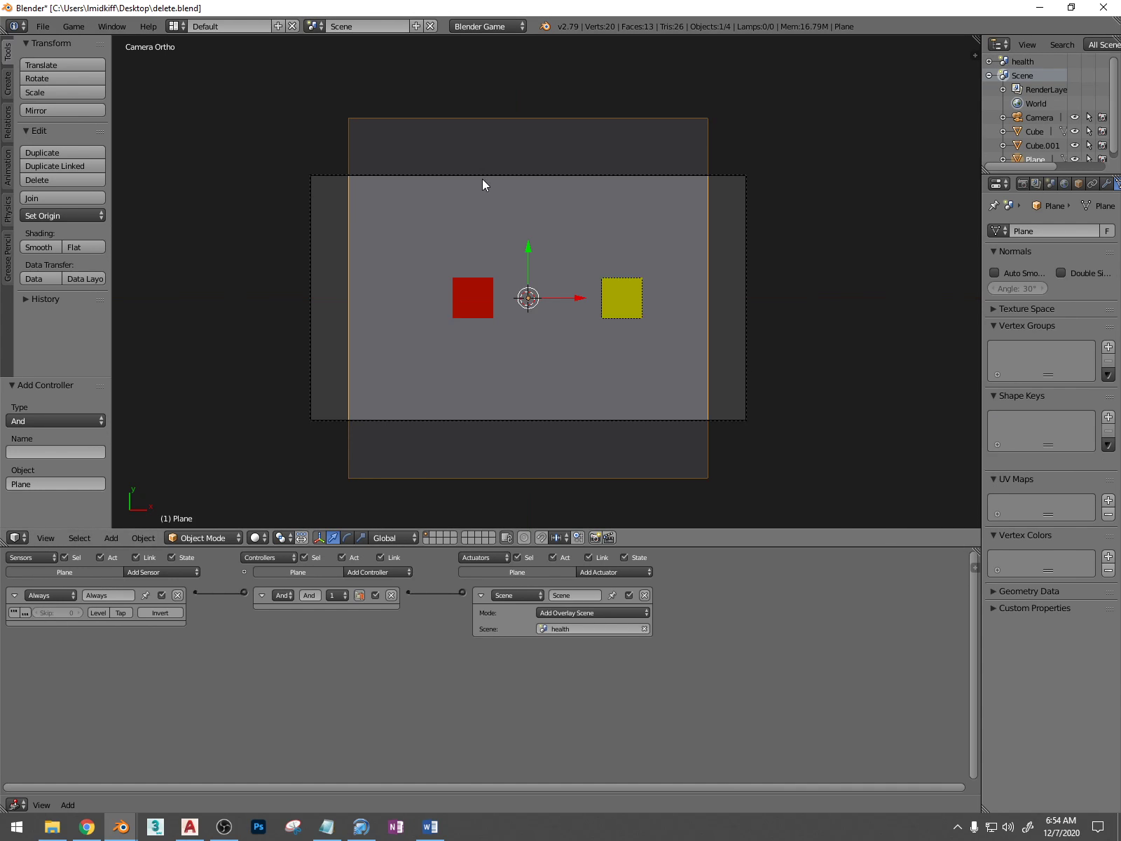
Run the game and drive the red cube into the yellow cube repeatedly to test the shrinking health bar
{"action": "key", "text": "p"}
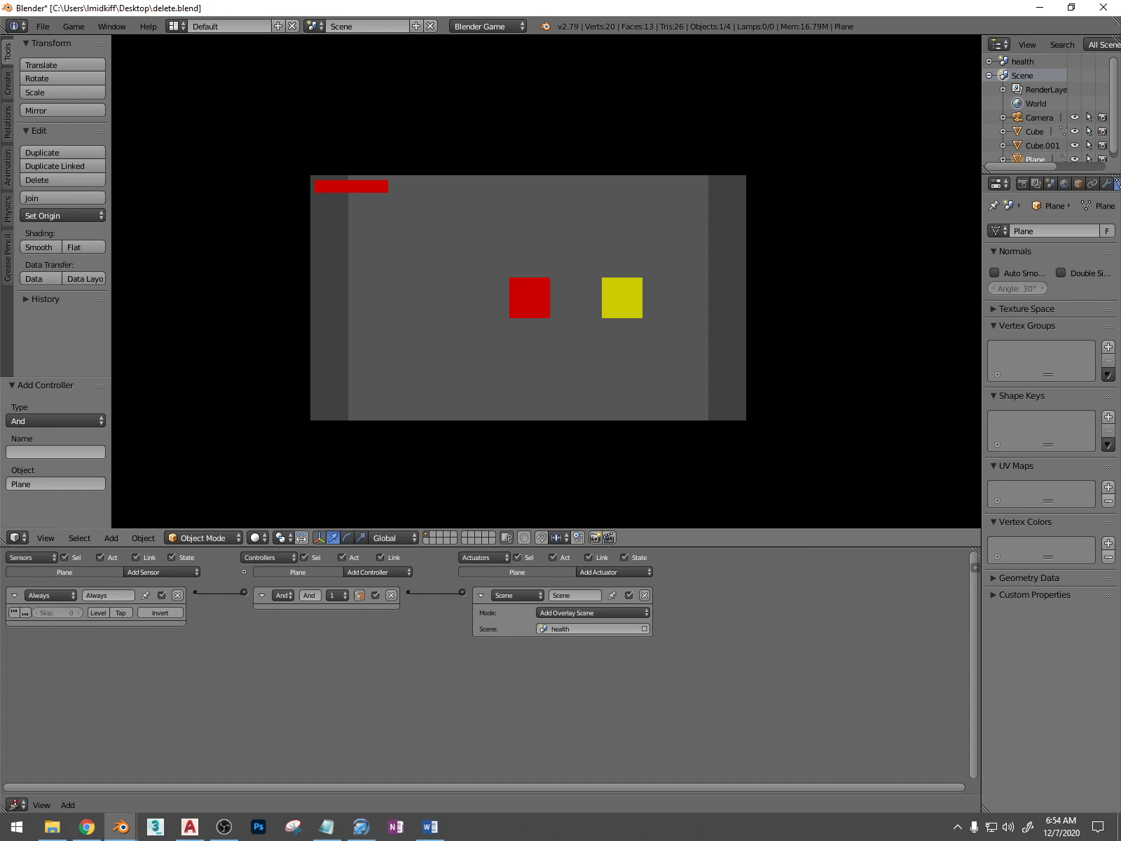
{"action": "key", "text": "Left"}
{"action": "key", "text": "Right"}
{"action": "key", "text": "Left"}
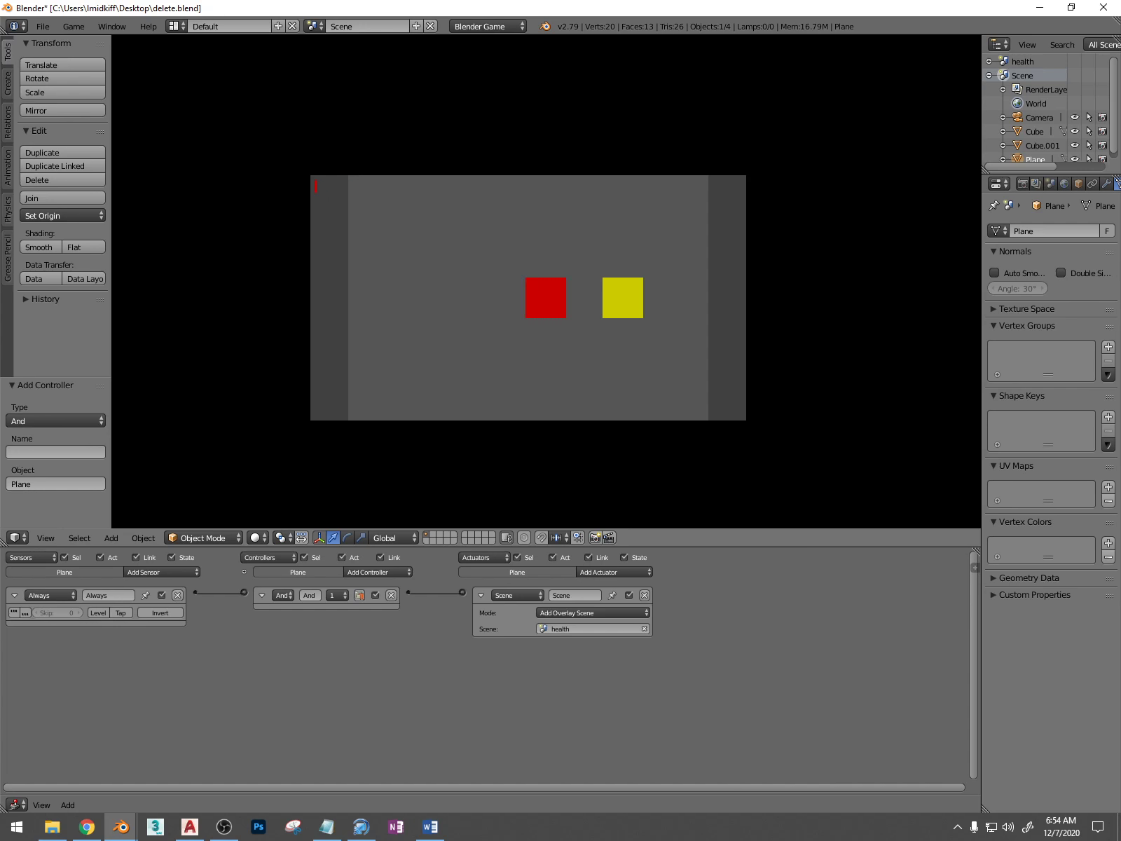
{"action": "key", "text": "Right"}
{"action": "key", "text": "Left"}
{"action": "key", "text": "Escape"}
Select the red cube and collapse its two Motion actuators and its Message actuator
{"action": "middle_click_drag", "start_coordinate": [580, 306], "coordinate": [592, 270]}
{"action": "scroll", "coordinate": [591, 269], "scroll_direction": "down", "scroll_amount": 5}
{"action": "left_click", "coordinate": [145, 574]}
{"action": "right_click", "coordinate": [454, 252]}
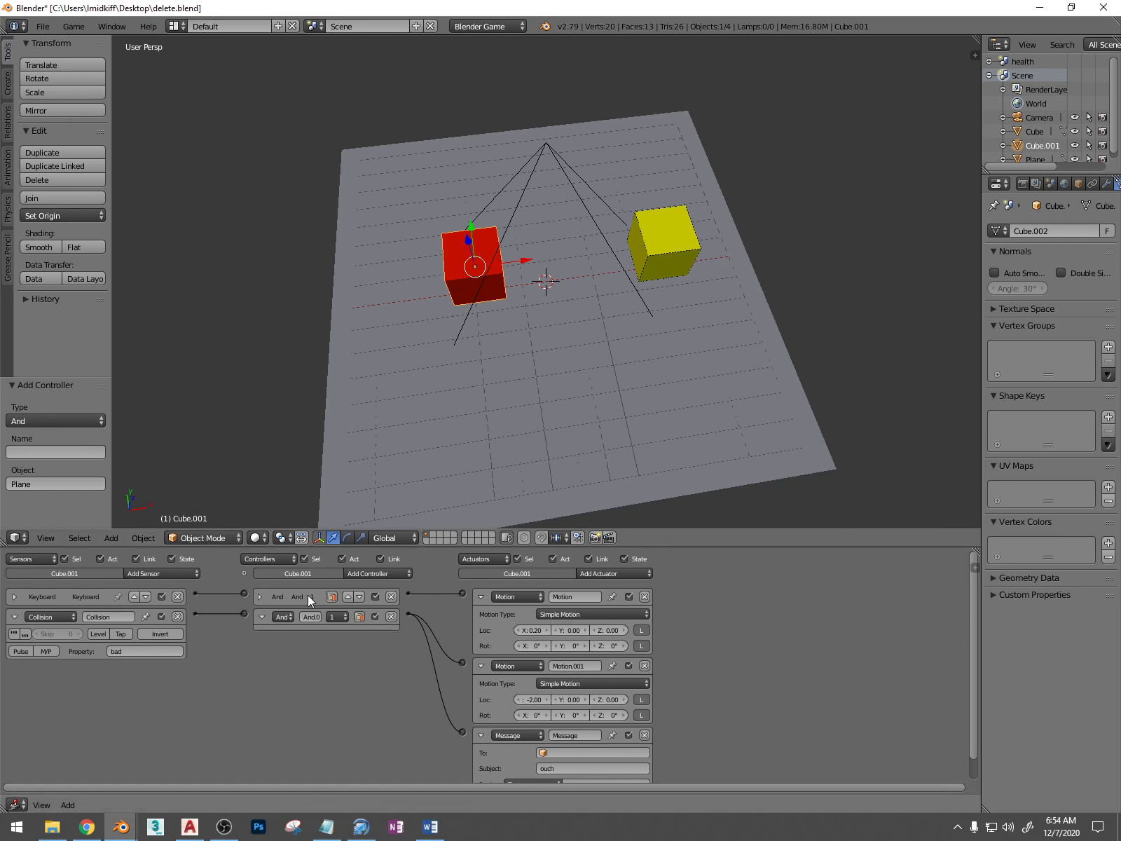
{"action": "left_click", "coordinate": [480, 666]}
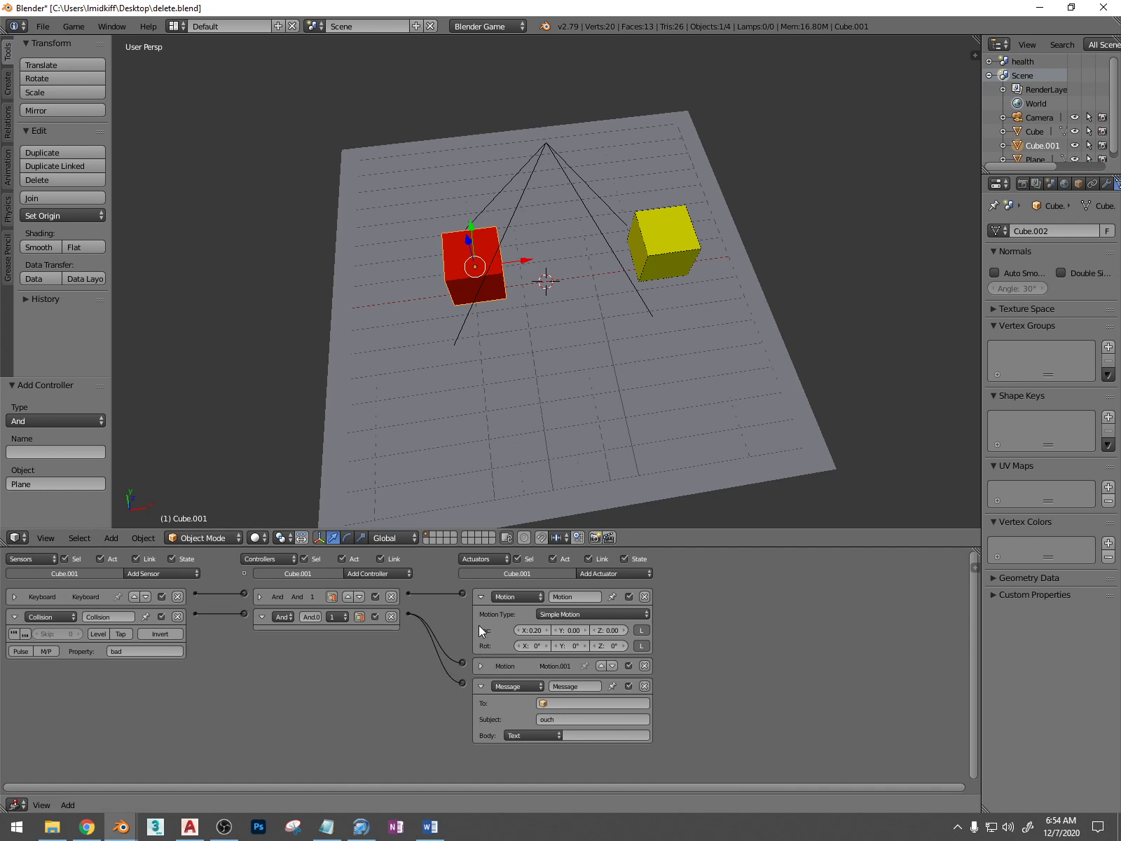
{"action": "left_click", "coordinate": [479, 596]}
{"action": "left_click", "coordinate": [480, 597]}
{"action": "left_click", "coordinate": [482, 666]}
{"action": "left_click", "coordinate": [482, 666]}
{"action": "left_click", "coordinate": [480, 596]}
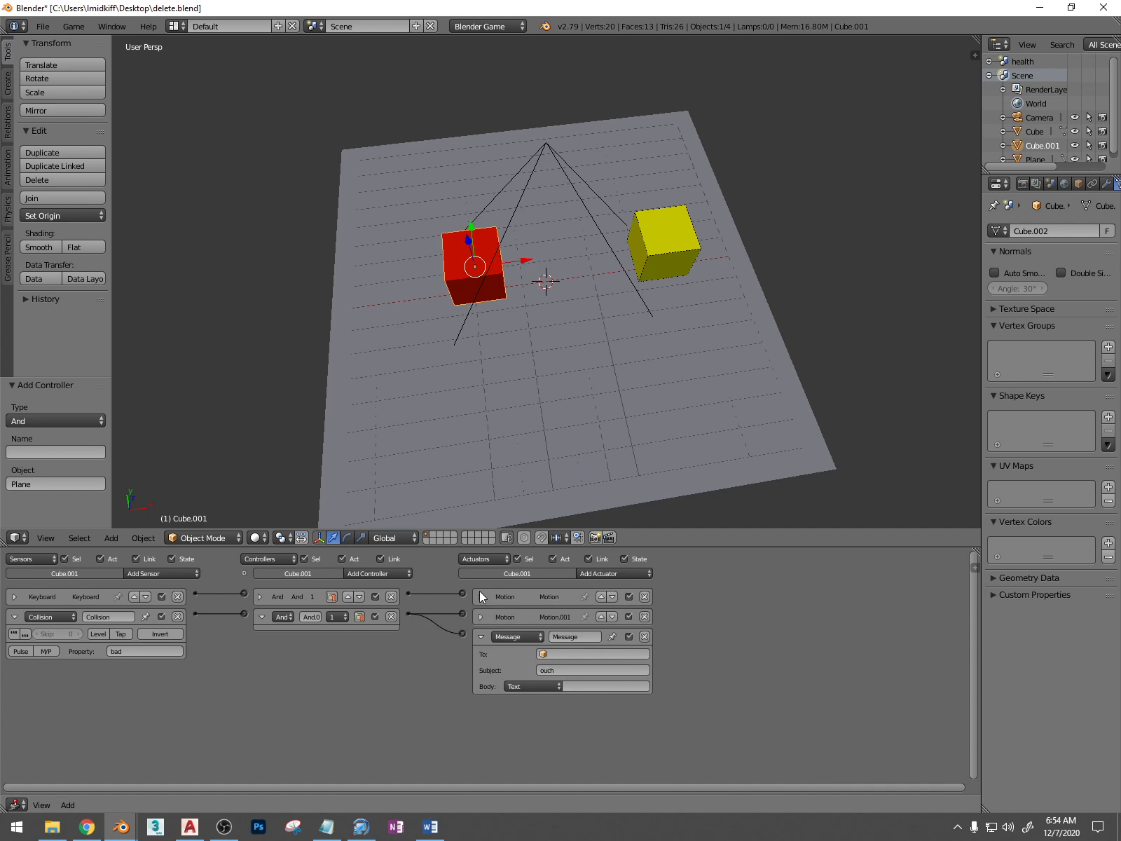
{"action": "left_click", "coordinate": [478, 638]}
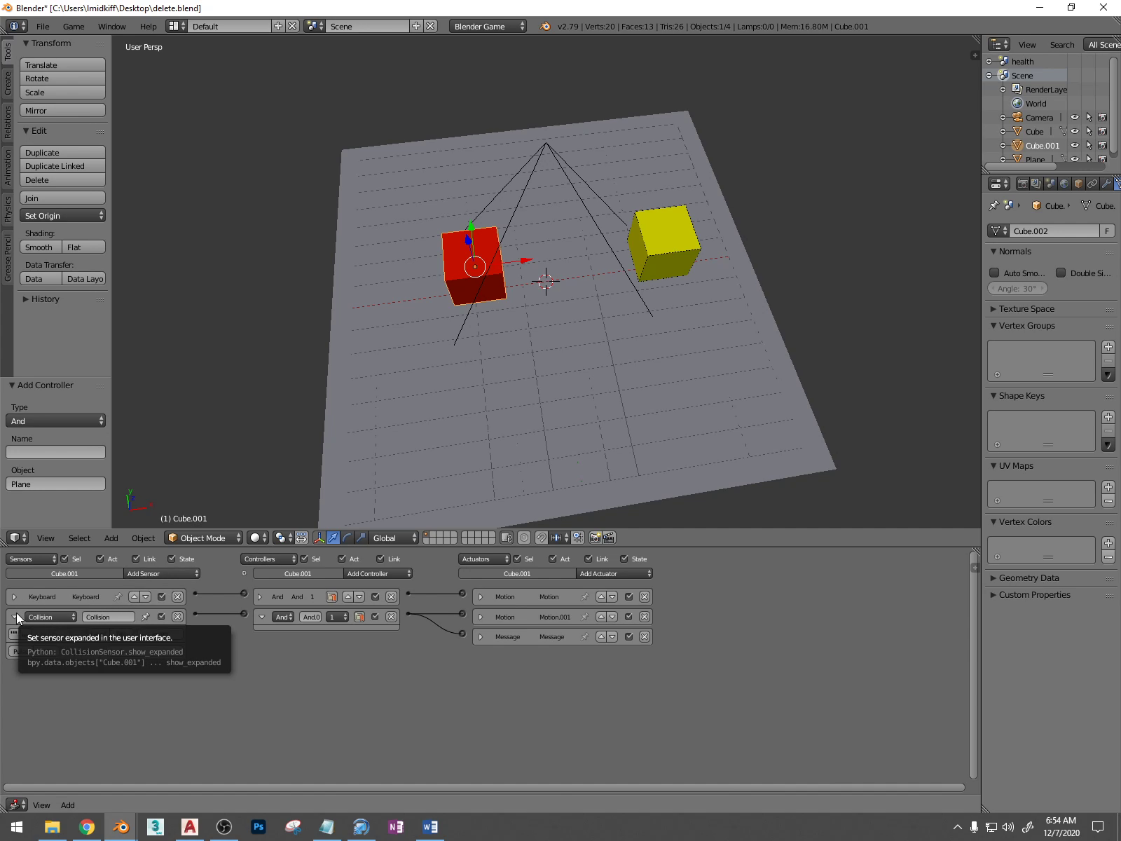
Add a sensor to the red cube, change its type to Message, and set its subject to ouch
{"action": "left_click", "coordinate": [187, 574]}
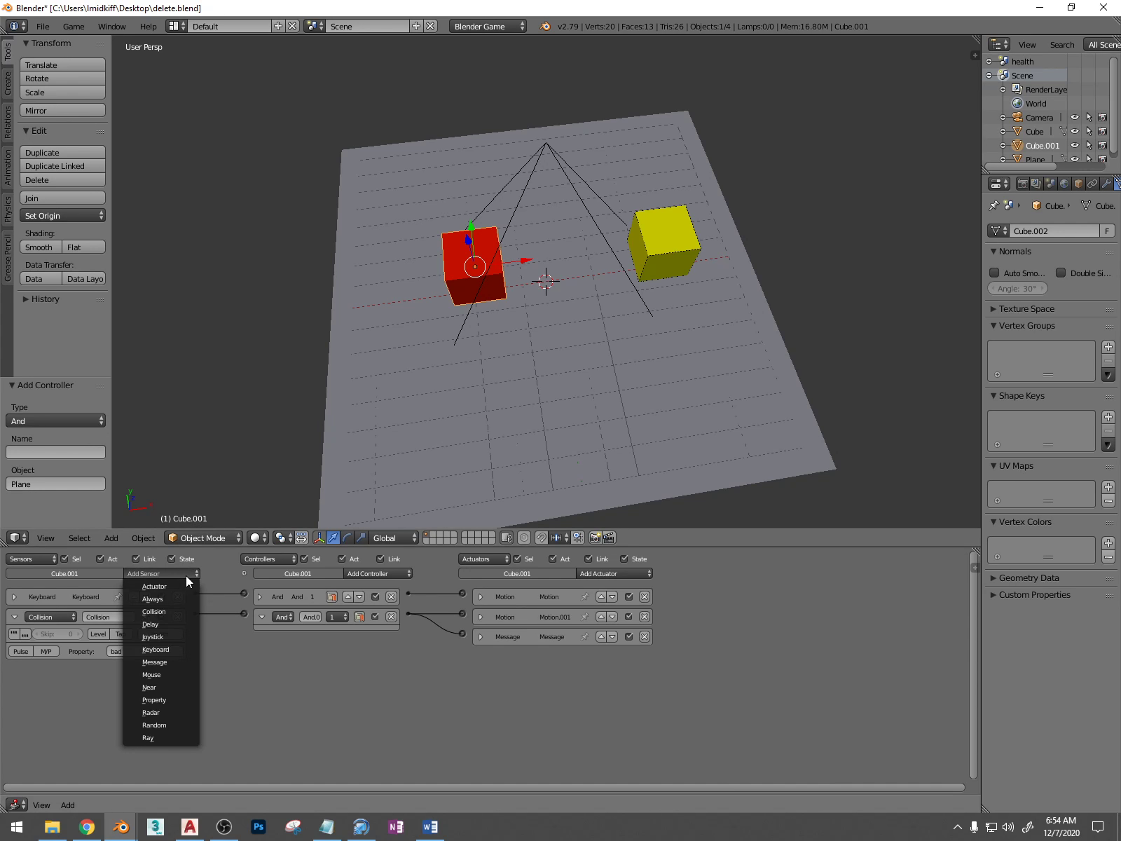
{"action": "left_click", "coordinate": [164, 697]}
{"action": "left_click", "coordinate": [127, 722]}
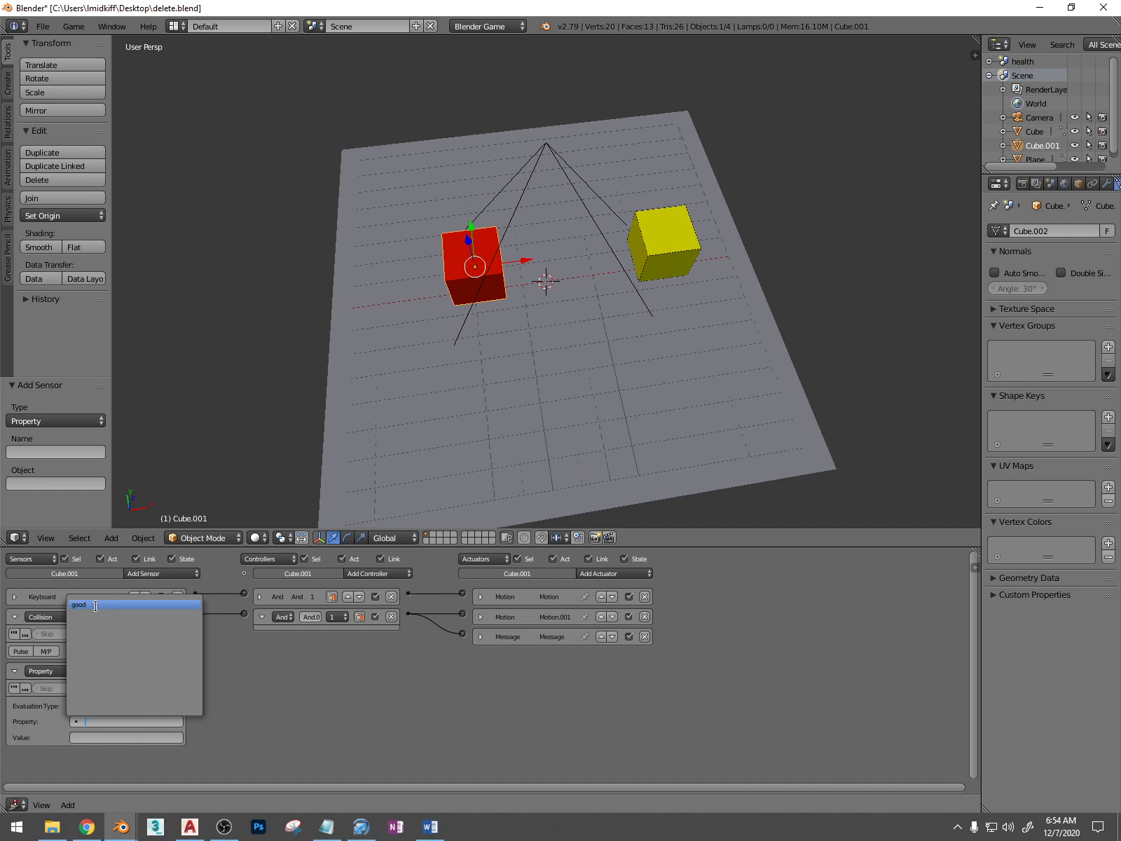
{"action": "left_click", "coordinate": [61, 667]}
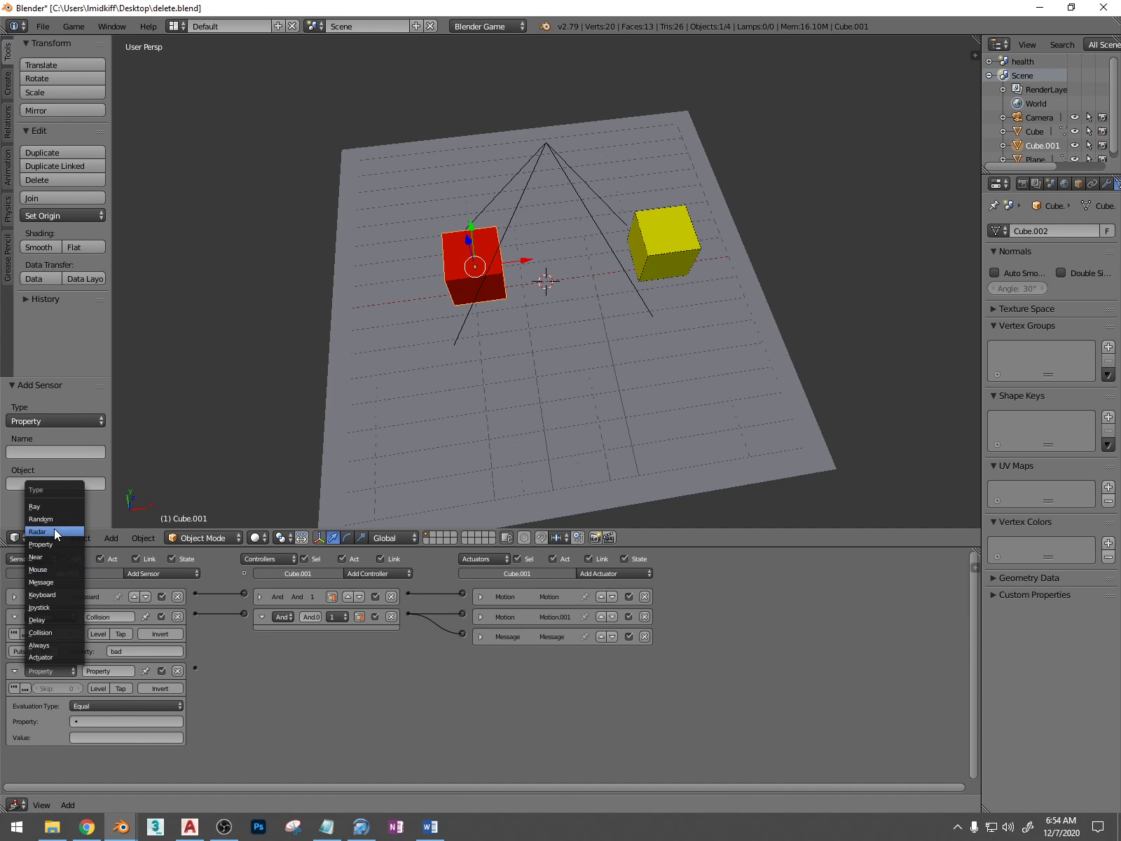
{"action": "left_click", "coordinate": [50, 580]}
{"action": "left_click", "coordinate": [118, 705]}
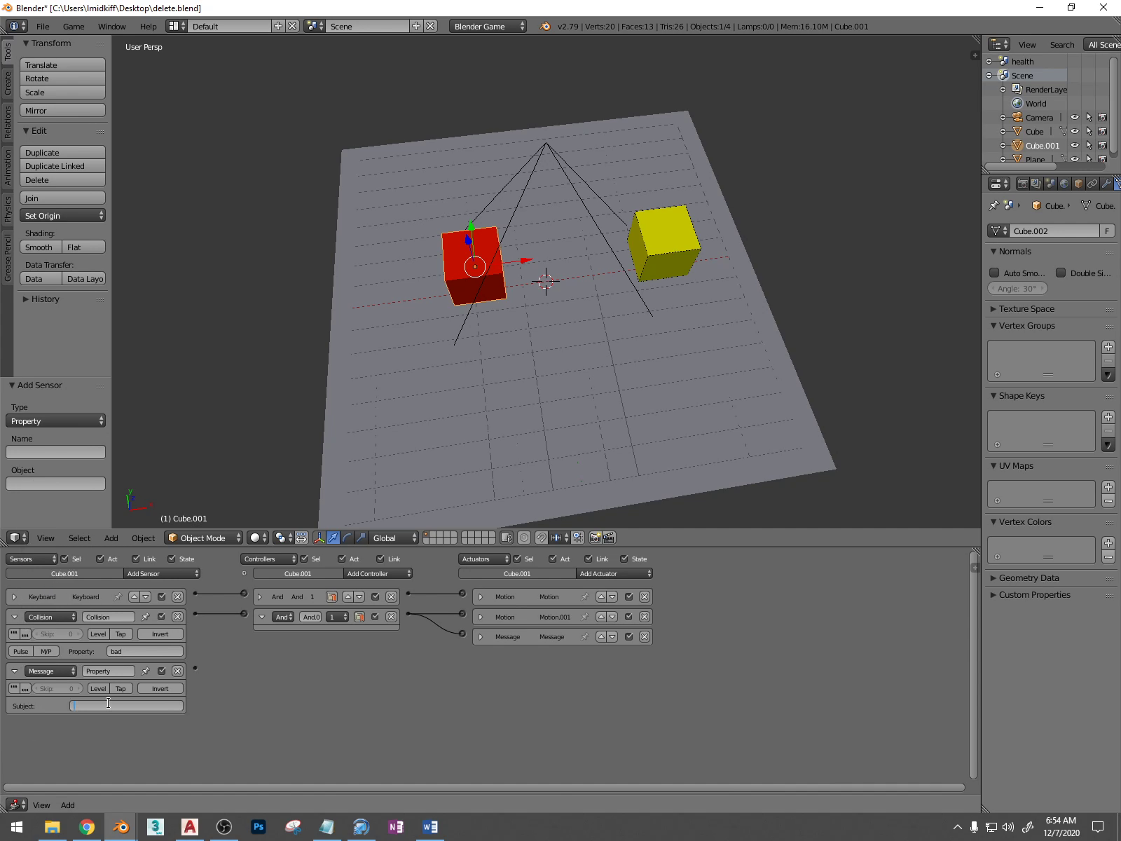
{"action": "type", "text": "ouch"}
{"action": "key", "text": "Return"}
Add a Property actuator and a Property sensor to the red cube
{"action": "left_click", "coordinate": [594, 571]}
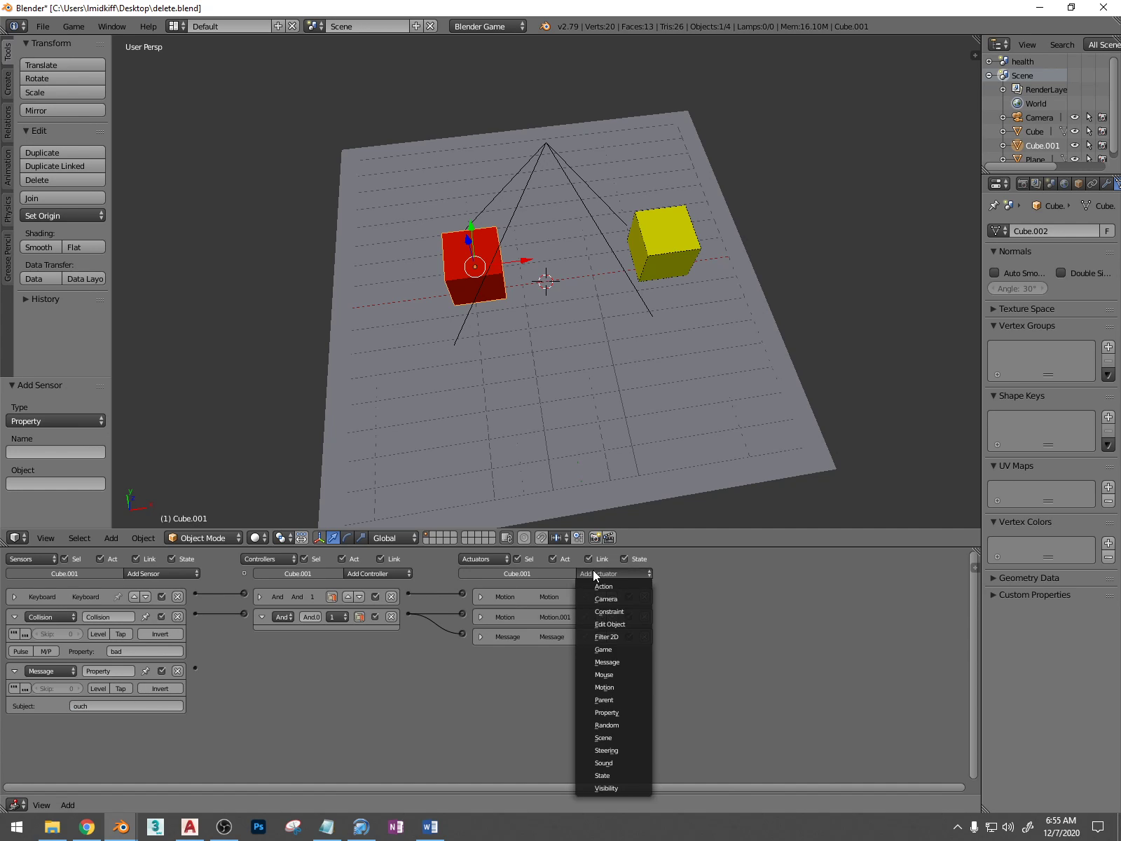
{"action": "left_click", "coordinate": [620, 711]}
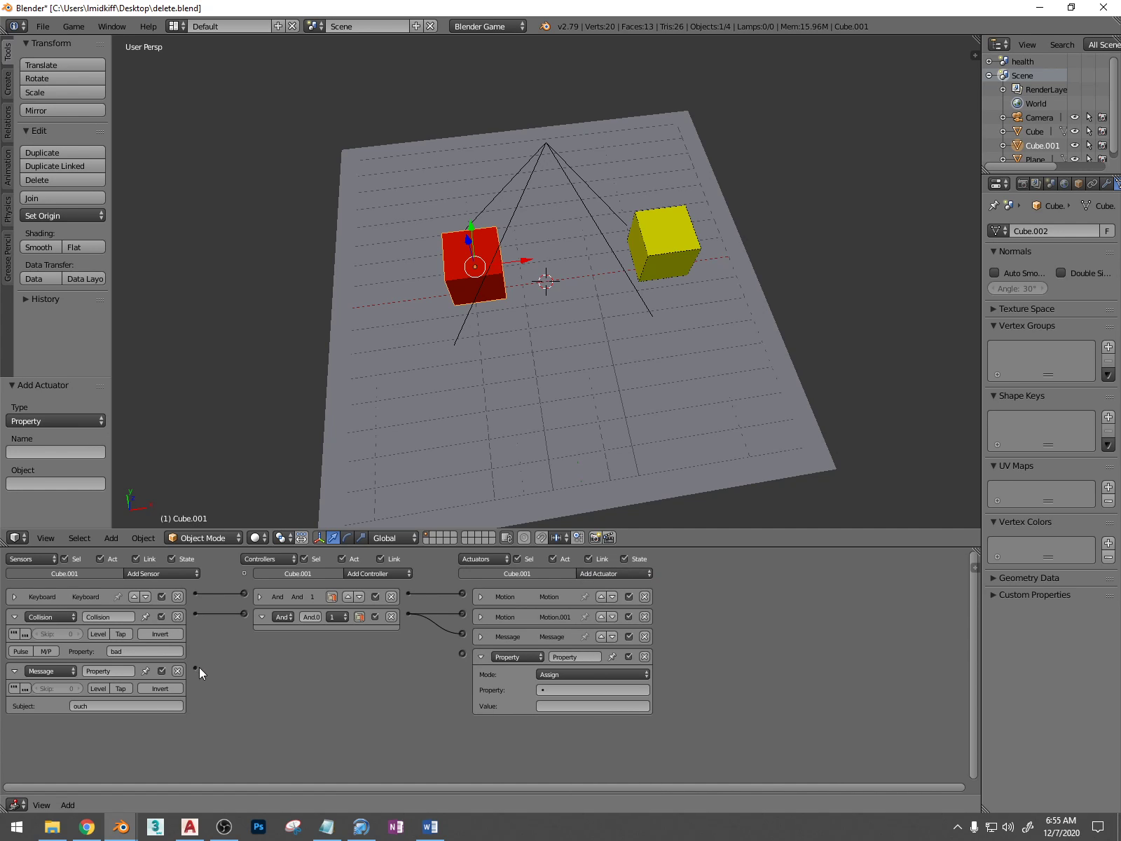
{"action": "left_click", "coordinate": [182, 574]}
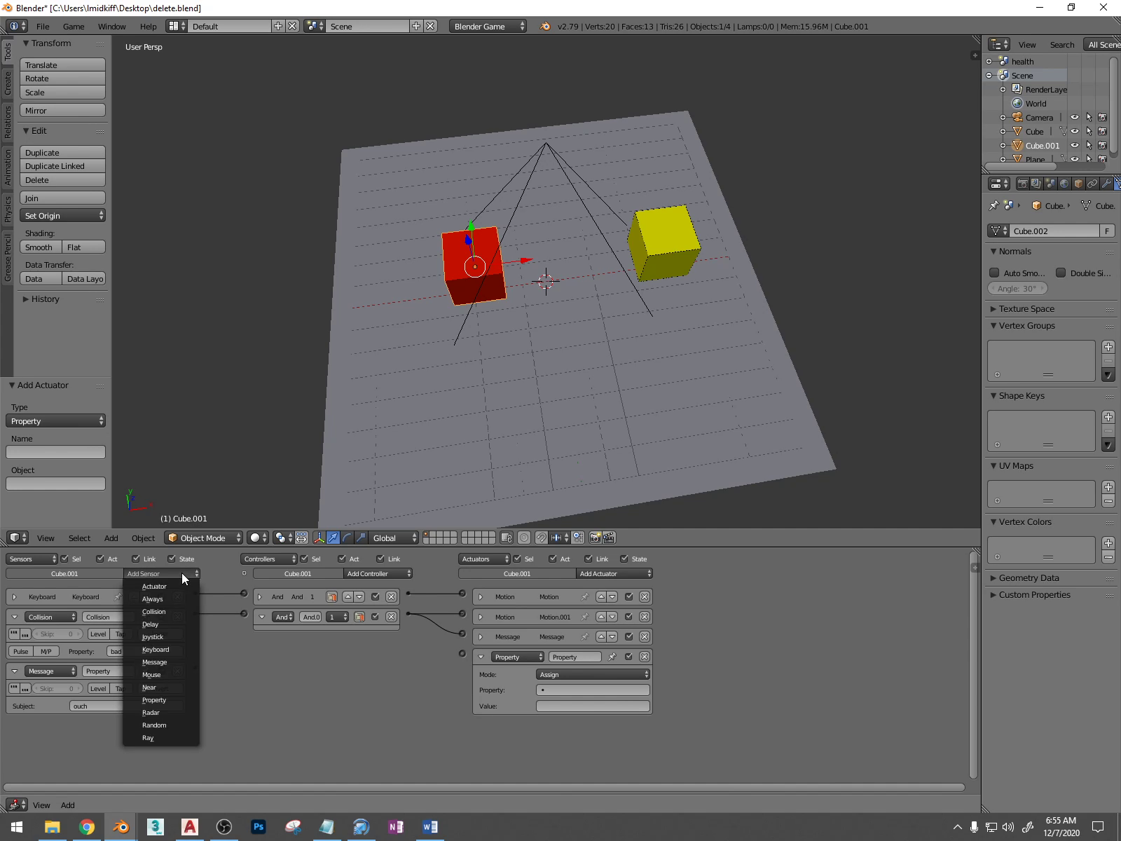
{"action": "left_click", "coordinate": [165, 696]}
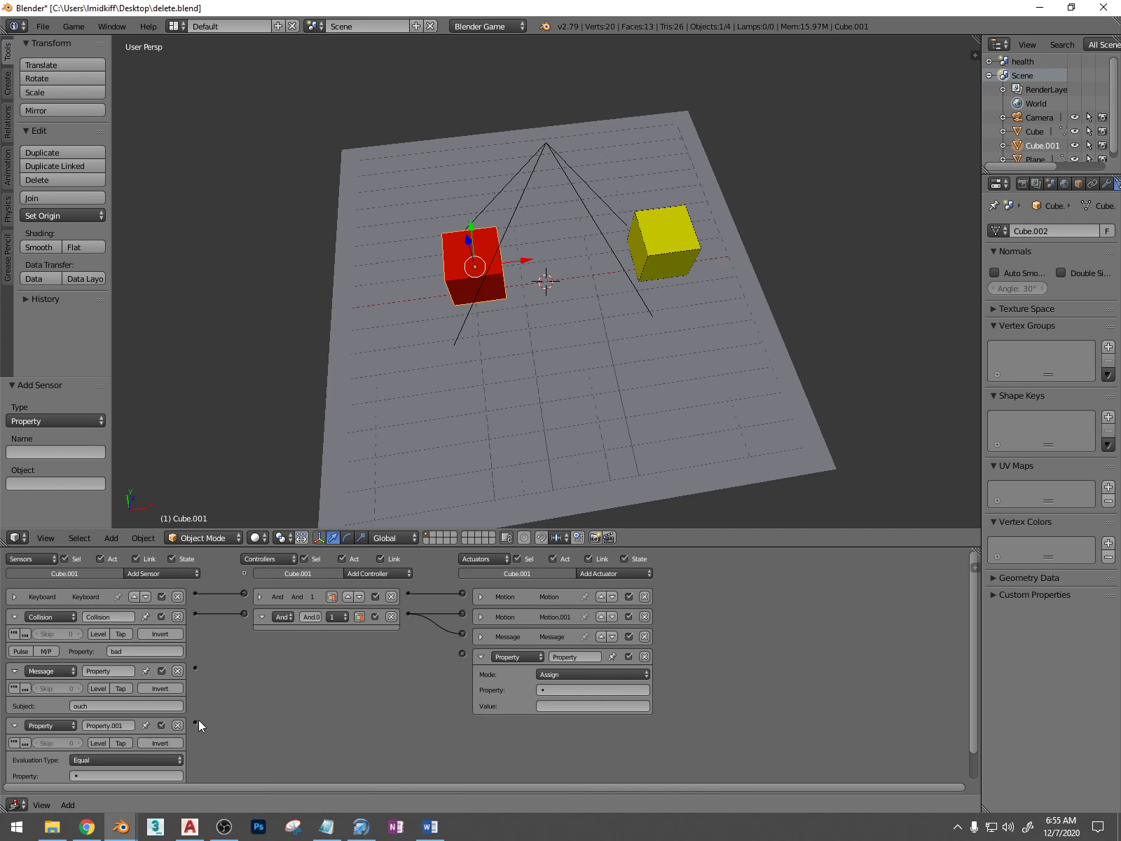
Remove the Property sensor from the red cube
{"action": "scroll", "coordinate": [213, 665], "scroll_direction": "down", "scroll_amount": 1}
{"action": "left_click", "coordinate": [142, 745]}
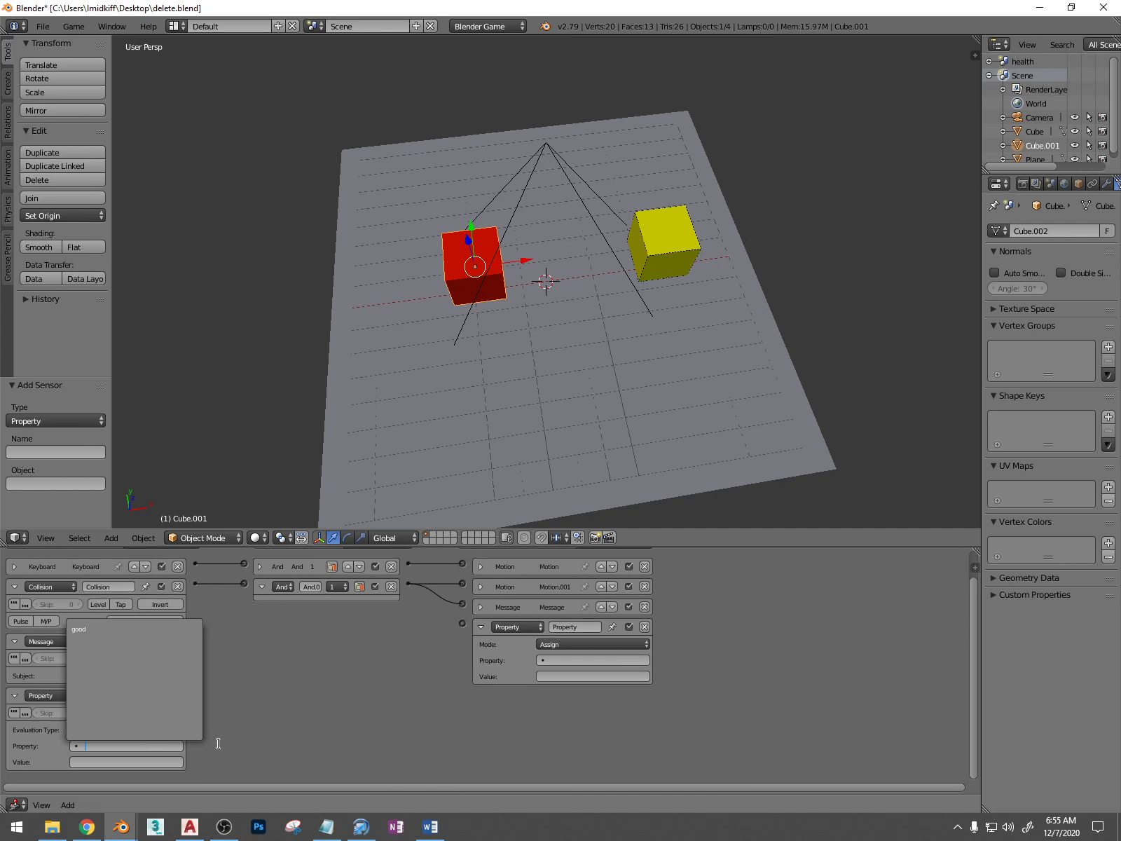
{"action": "left_click", "coordinate": [178, 696]}
{"action": "scroll", "coordinate": [194, 636], "scroll_direction": "up", "scroll_amount": 1}
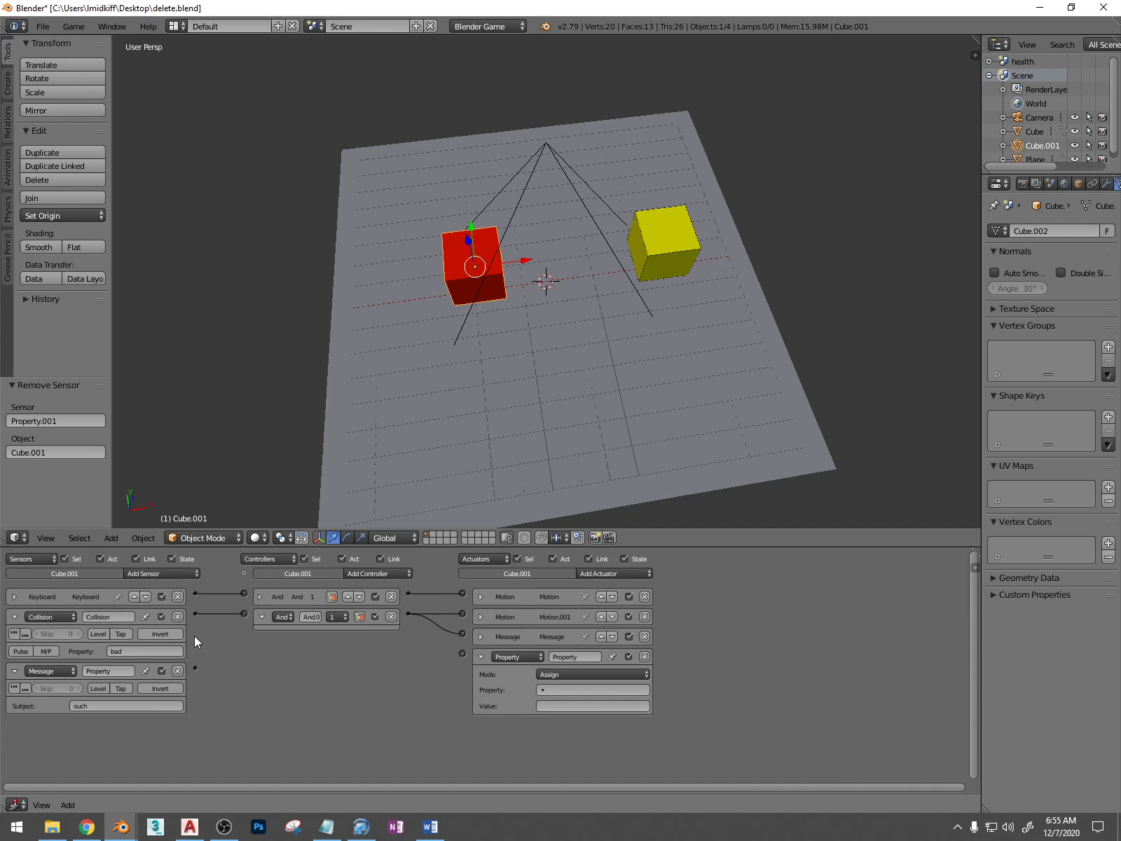
Link the red cube's Message sensor to its Property actuator and set the actuator's mode to Add
{"action": "left_click_drag", "start_coordinate": [193, 667], "coordinate": [462, 653]}
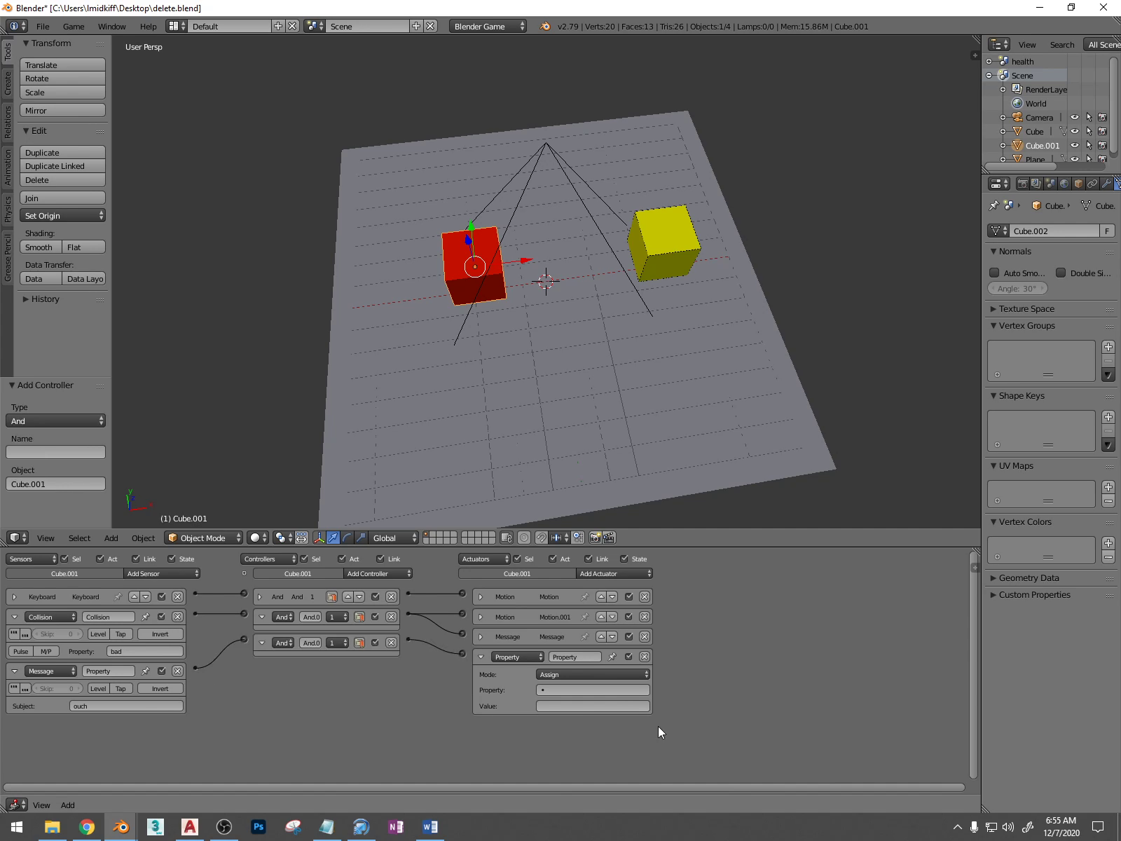
{"action": "left_click", "coordinate": [589, 676]}
{"action": "left_click", "coordinate": [576, 651]}
{"action": "left_click", "coordinate": [568, 688]}
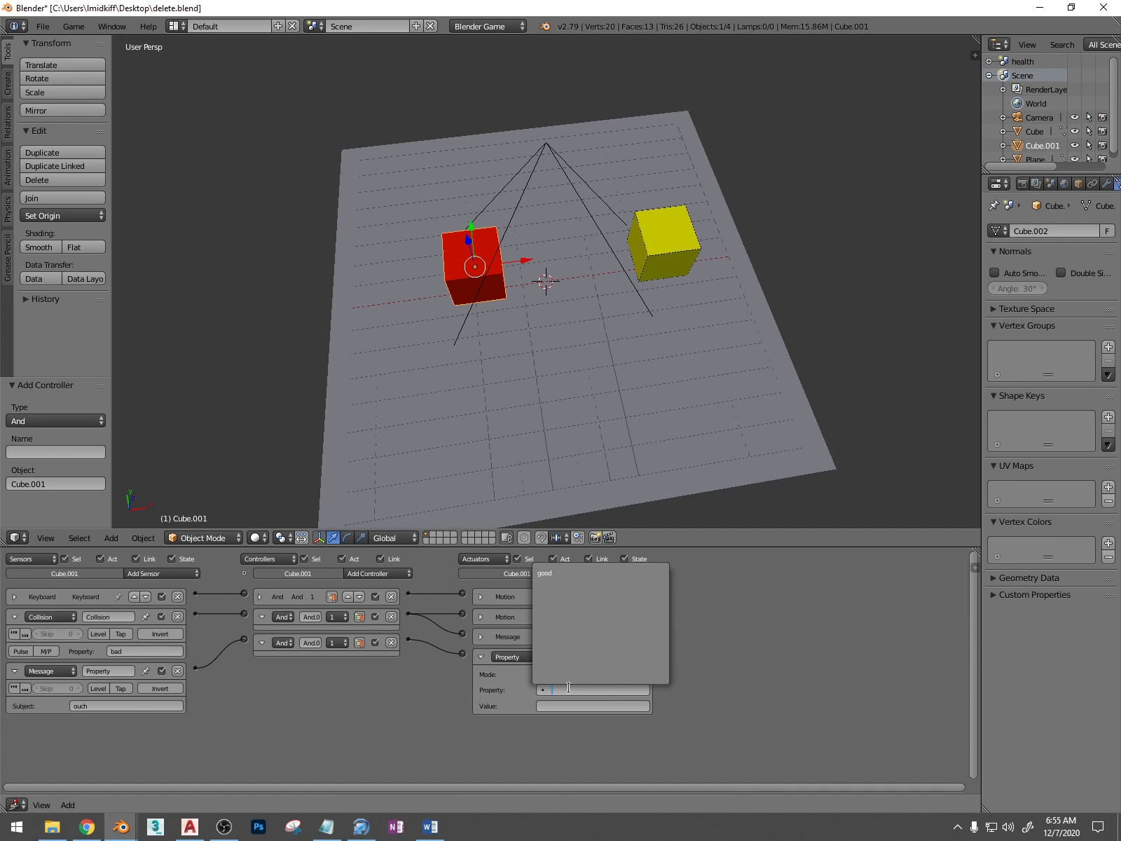
{"action": "left_click", "coordinate": [495, 710]}
Deselect everything and add a Plain Axes empty to the scene
{"action": "scroll", "coordinate": [567, 266], "scroll_direction": "down", "scroll_amount": 2}
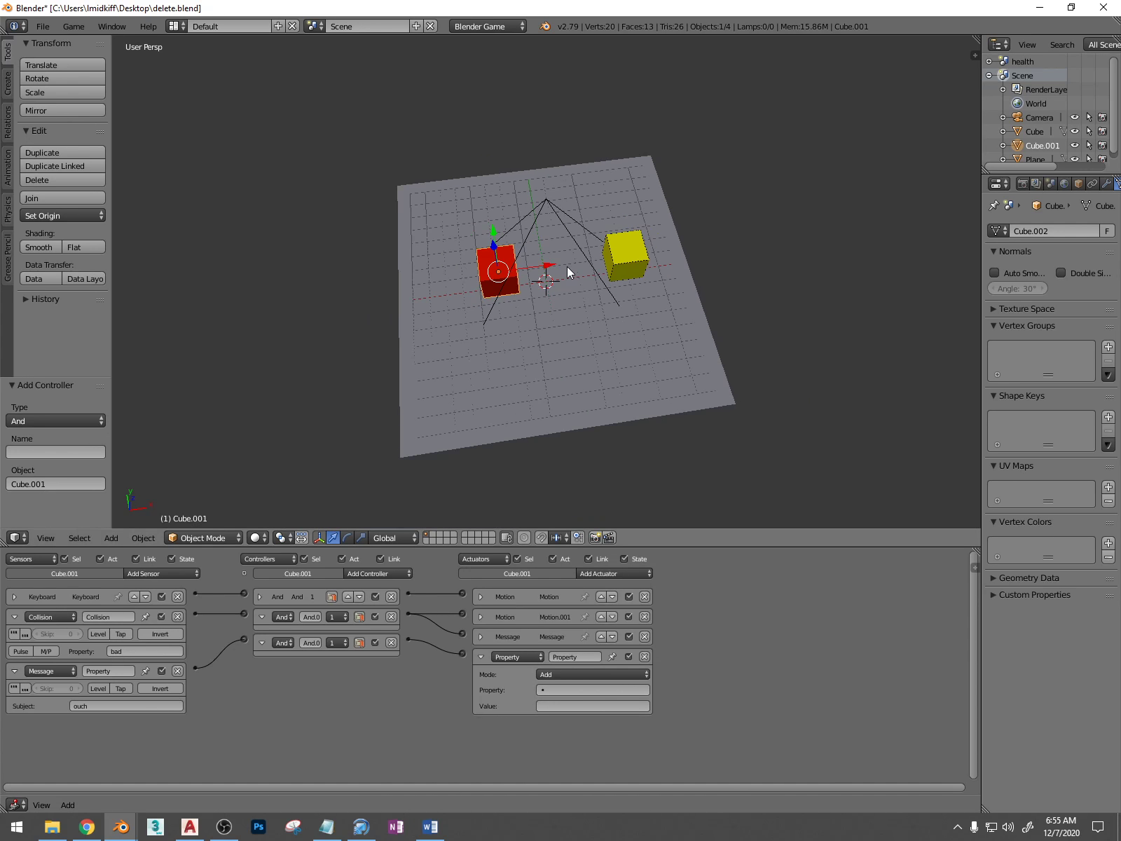
{"action": "middle_click_drag", "start_coordinate": [567, 266], "coordinate": [553, 214]}
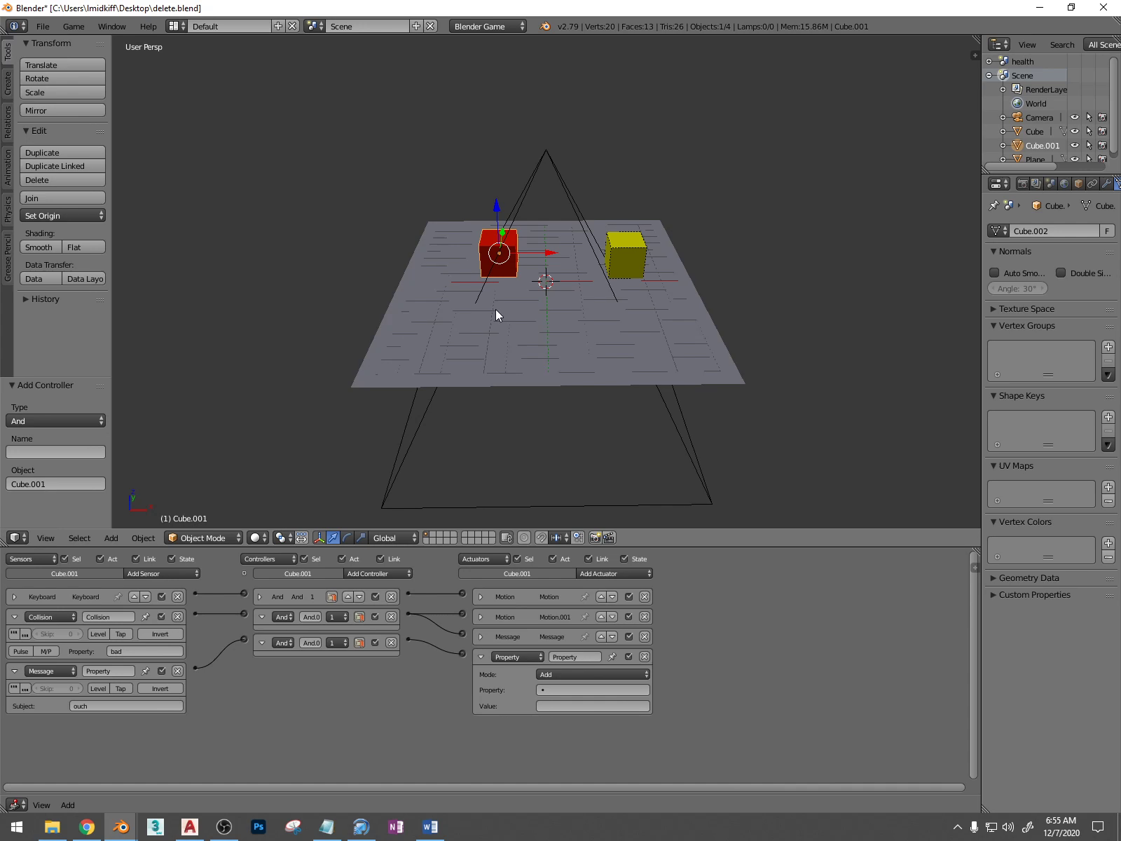
{"action": "key", "text": "a"}
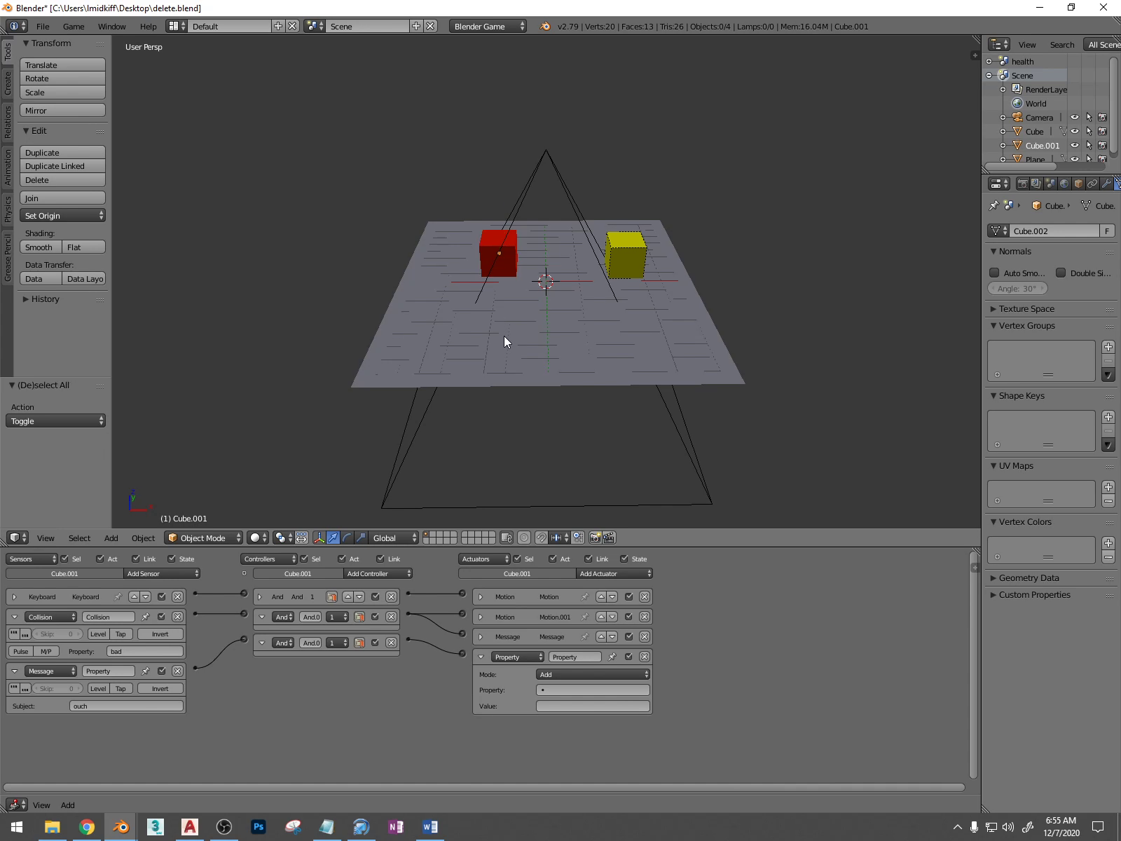
{"action": "key", "text": "shift+a"}
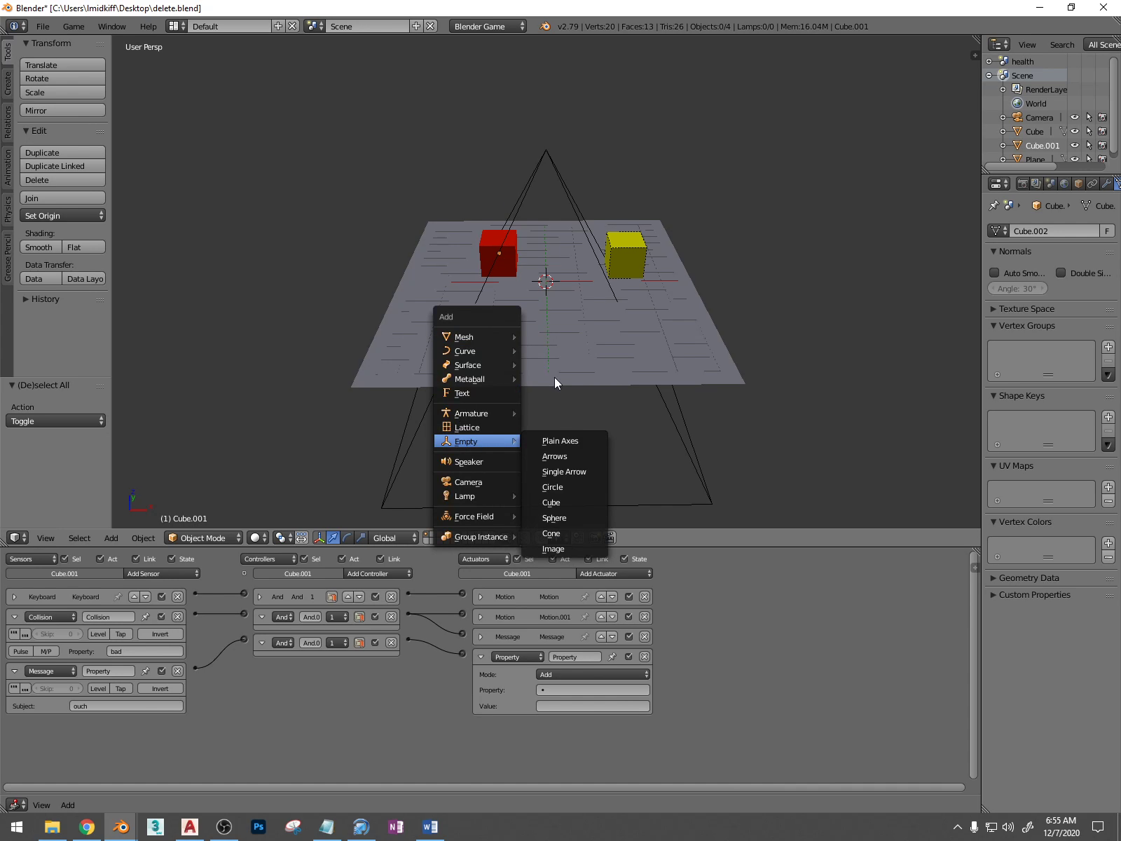
{"action": "mouse_move", "coordinate": [487, 440]}
{"action": "left_click", "coordinate": [527, 442]}
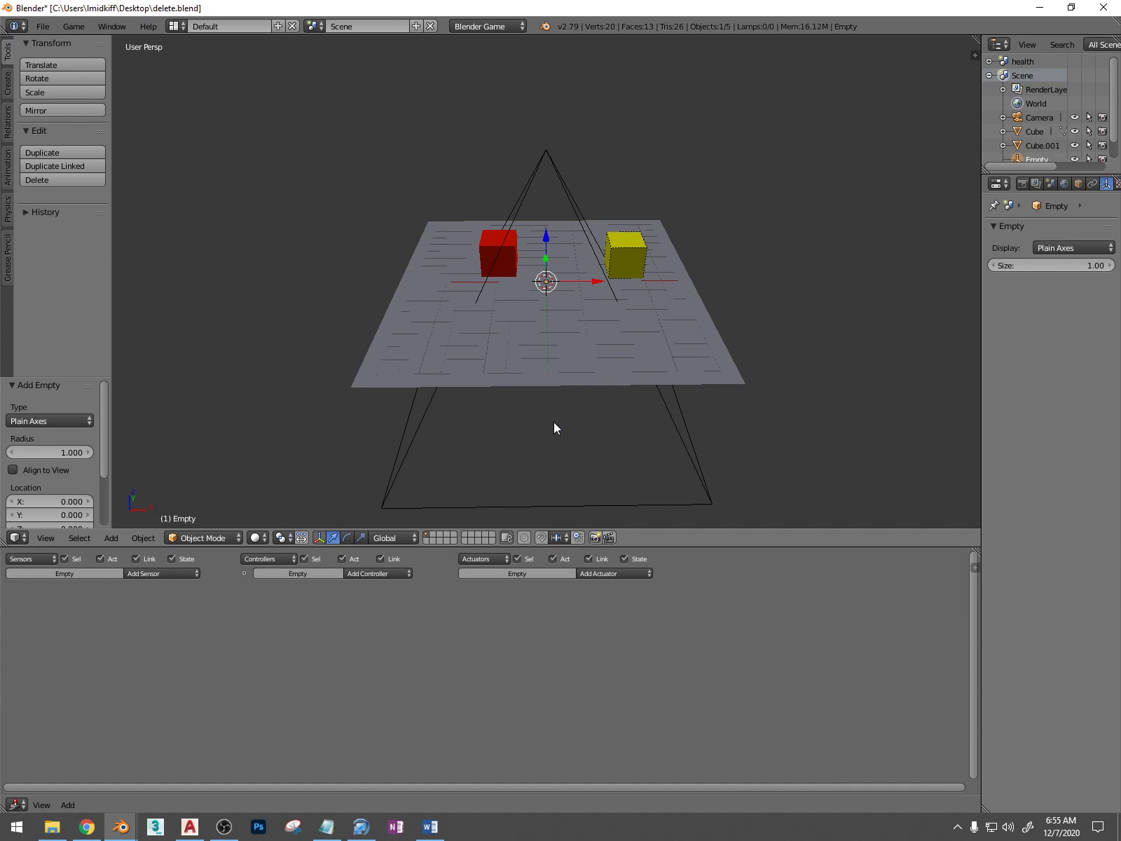
Move the empty along negative X past the plane and raise it about 11.28 units along Z
{"action": "key", "text": "g"}
{"action": "key", "text": "x"}
{"action": "left_click", "coordinate": [273, 321]}
{"action": "key", "text": "g"}
{"action": "key", "text": "z"}
{"action": "left_click", "coordinate": [196, 68]}
{"action": "mouse_move", "coordinate": [258, 178]}
{"action": "middle_mouse_down"}
{"action": "mouse_move", "coordinate": [205, 176]}
{"action": "mouse_move", "coordinate": [250, 169]}
{"action": "middle_mouse_up"}
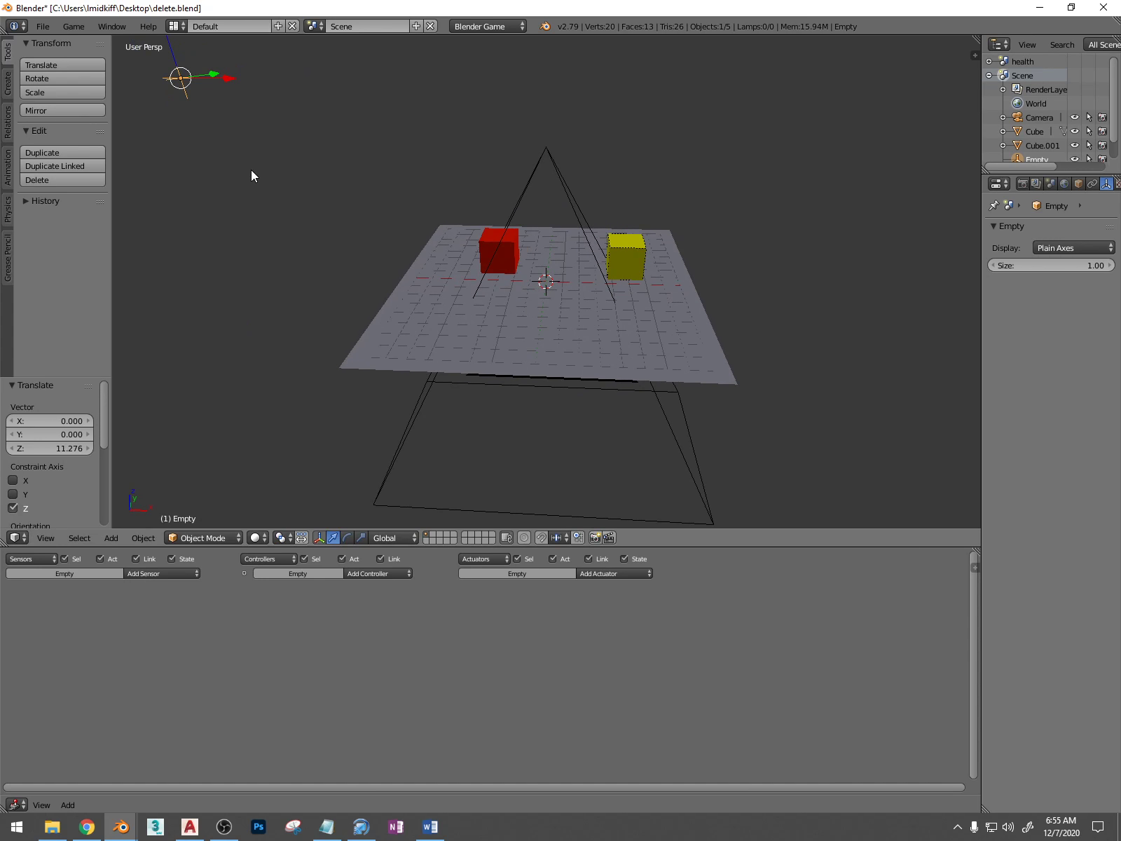
Scale the empty up uniformly by about 3.97
{"action": "key", "text": "s"}
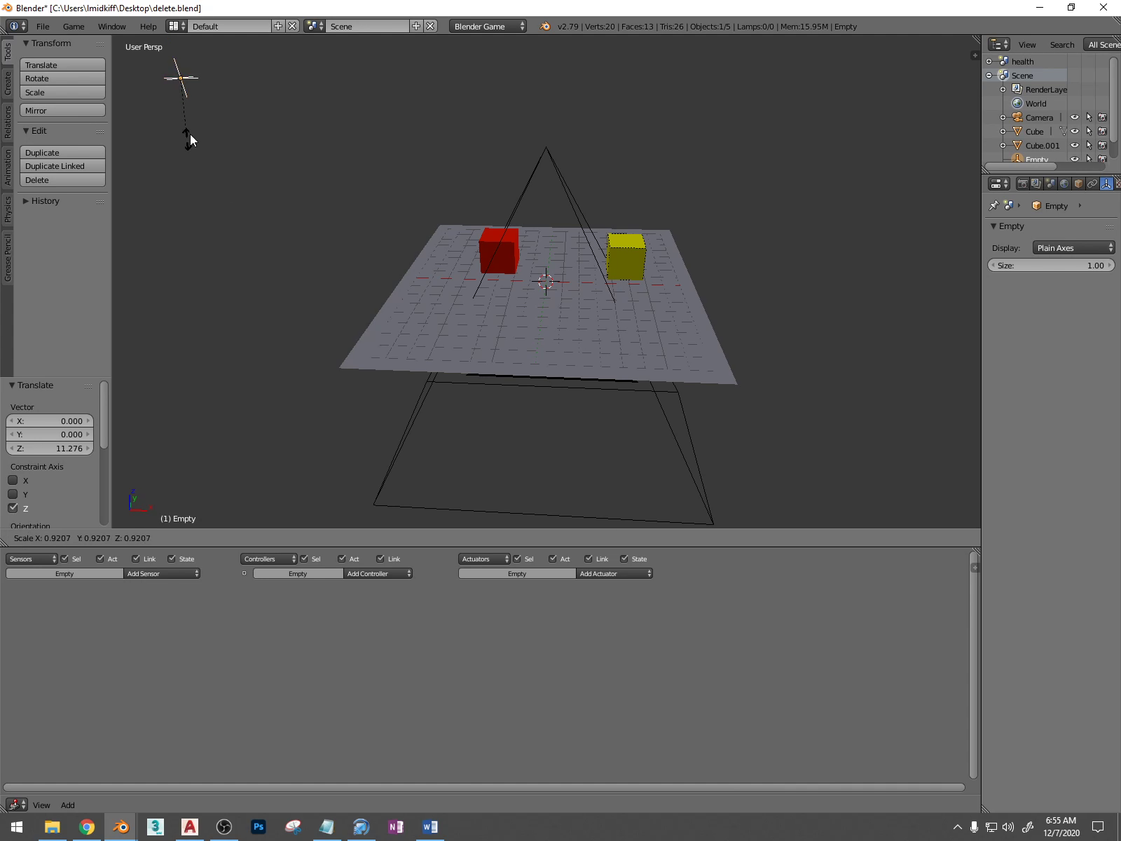
{"action": "left_click", "coordinate": [226, 263]}
{"action": "middle_click_drag", "start_coordinate": [226, 262], "coordinate": [215, 139]}
{"action": "scroll", "coordinate": [215, 138], "scroll_direction": "down", "scroll_amount": 2}
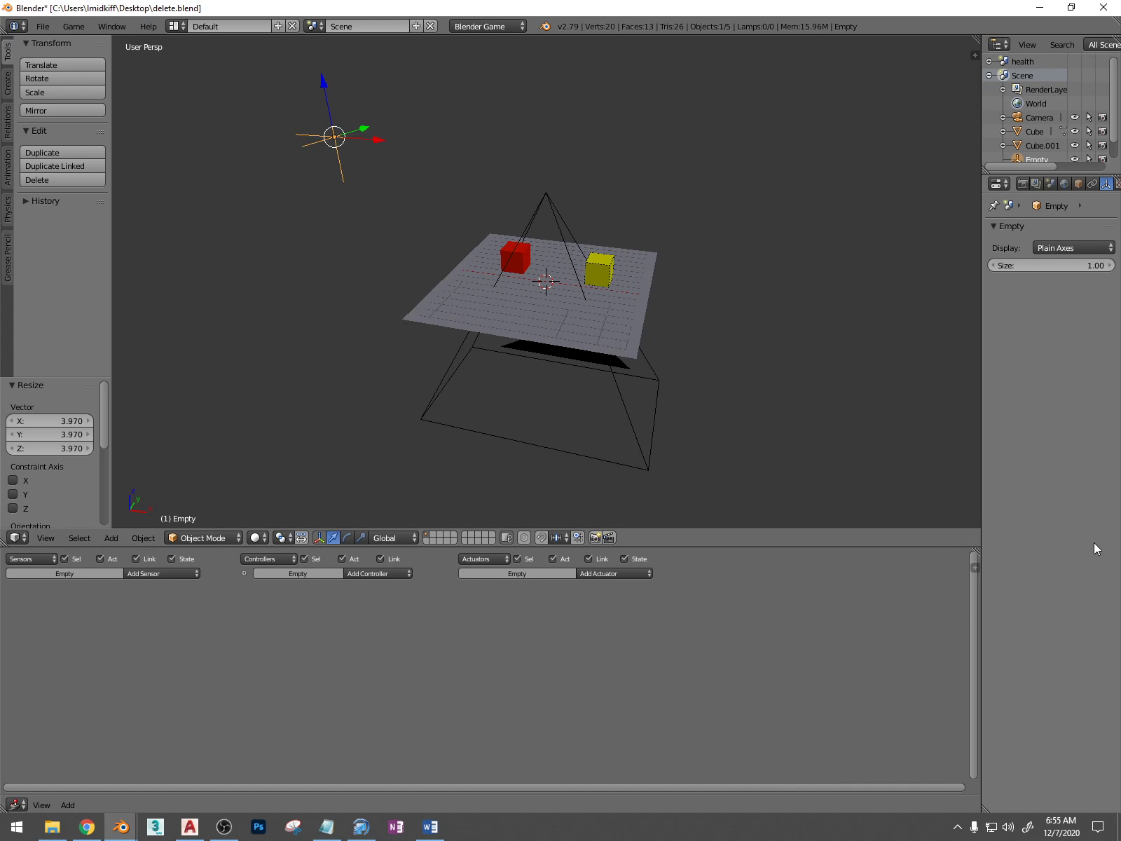
Add an Integer game property named die to the empty
{"action": "key", "text": "p"}
{"action": "left_click", "coordinate": [949, 574]}
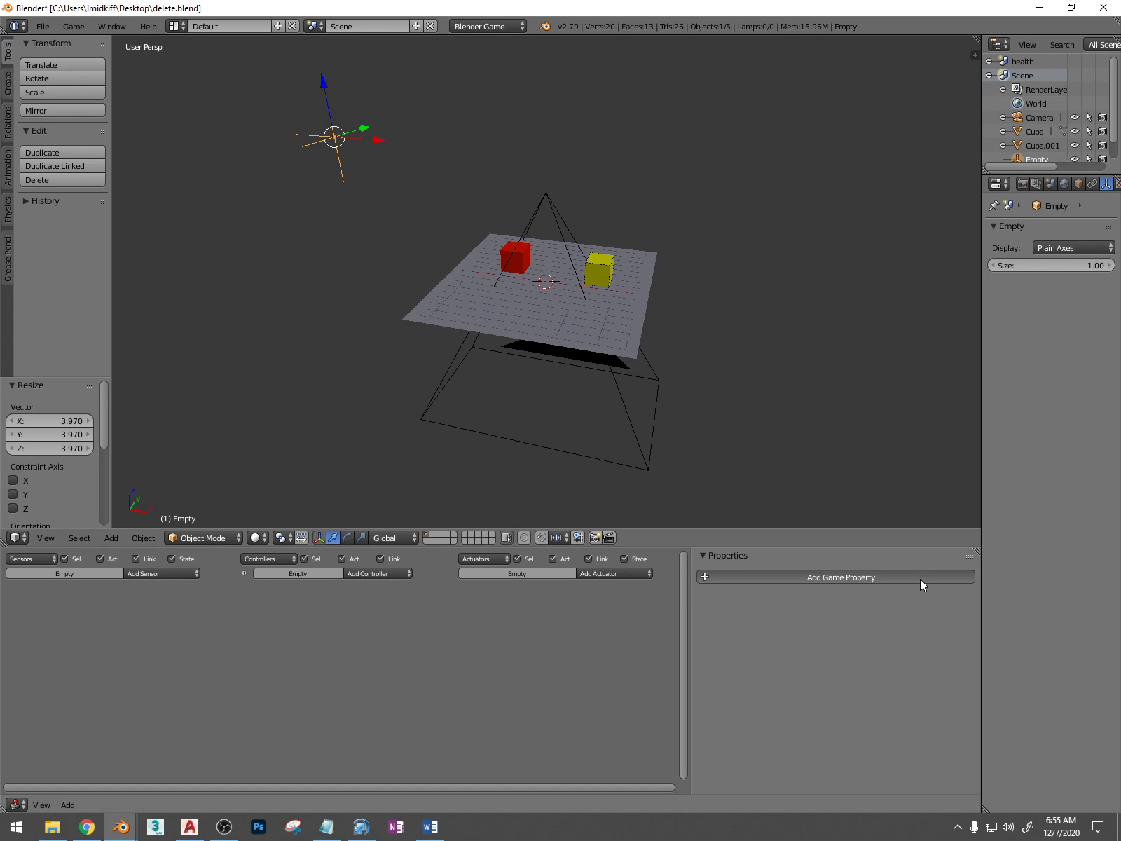
{"action": "left_click", "coordinate": [788, 599]}
{"action": "left_click", "coordinate": [789, 566]}
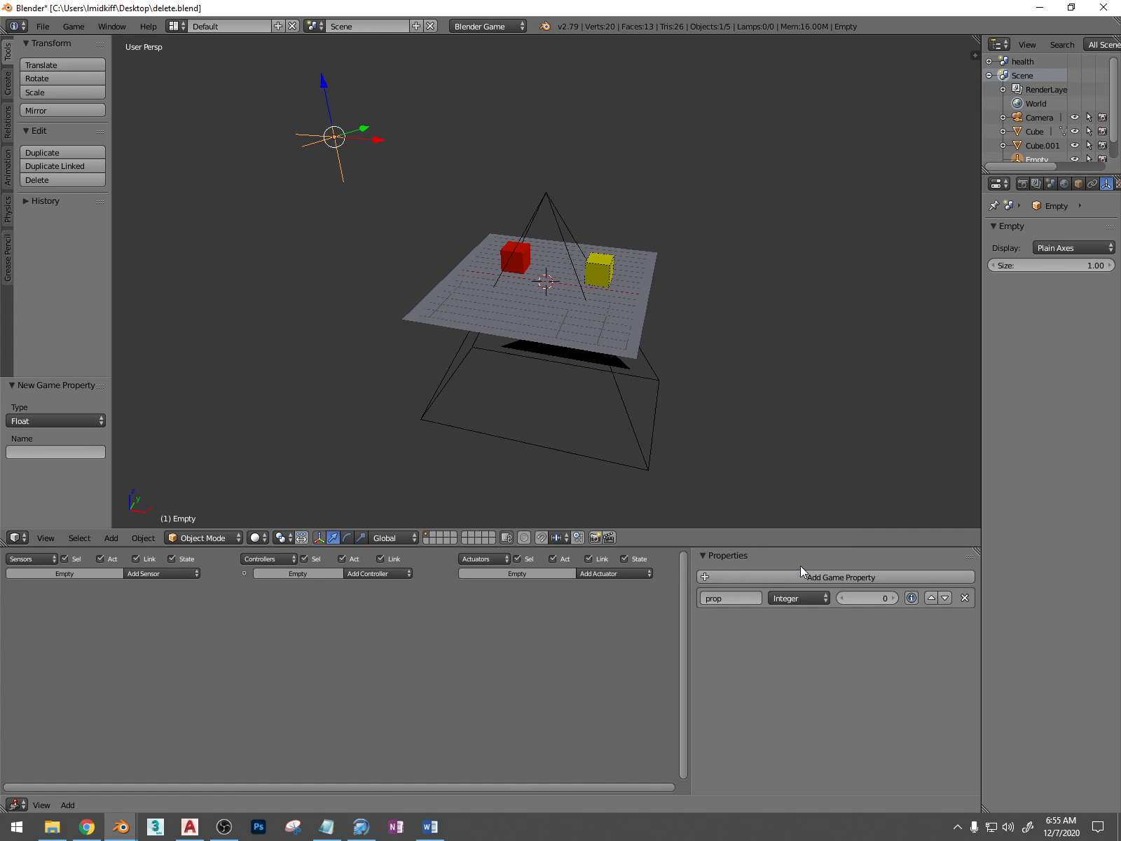
{"action": "left_click", "coordinate": [729, 597]}
{"action": "type", "text": "die"}
{"action": "key", "text": "Return"}
Remove the Property actuator, its linked And controller and the ouch Message sensor from the red cube
{"action": "right_click", "coordinate": [524, 264]}
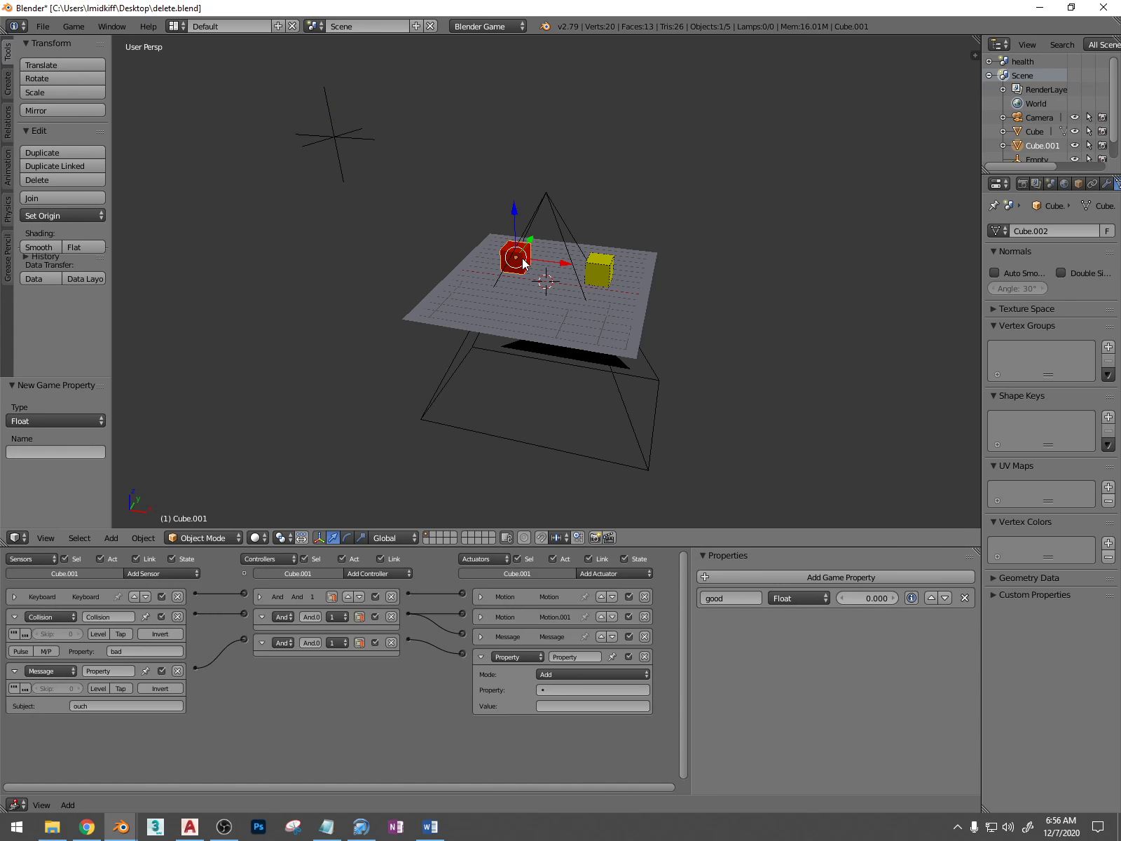
{"action": "left_click", "coordinate": [123, 705]}
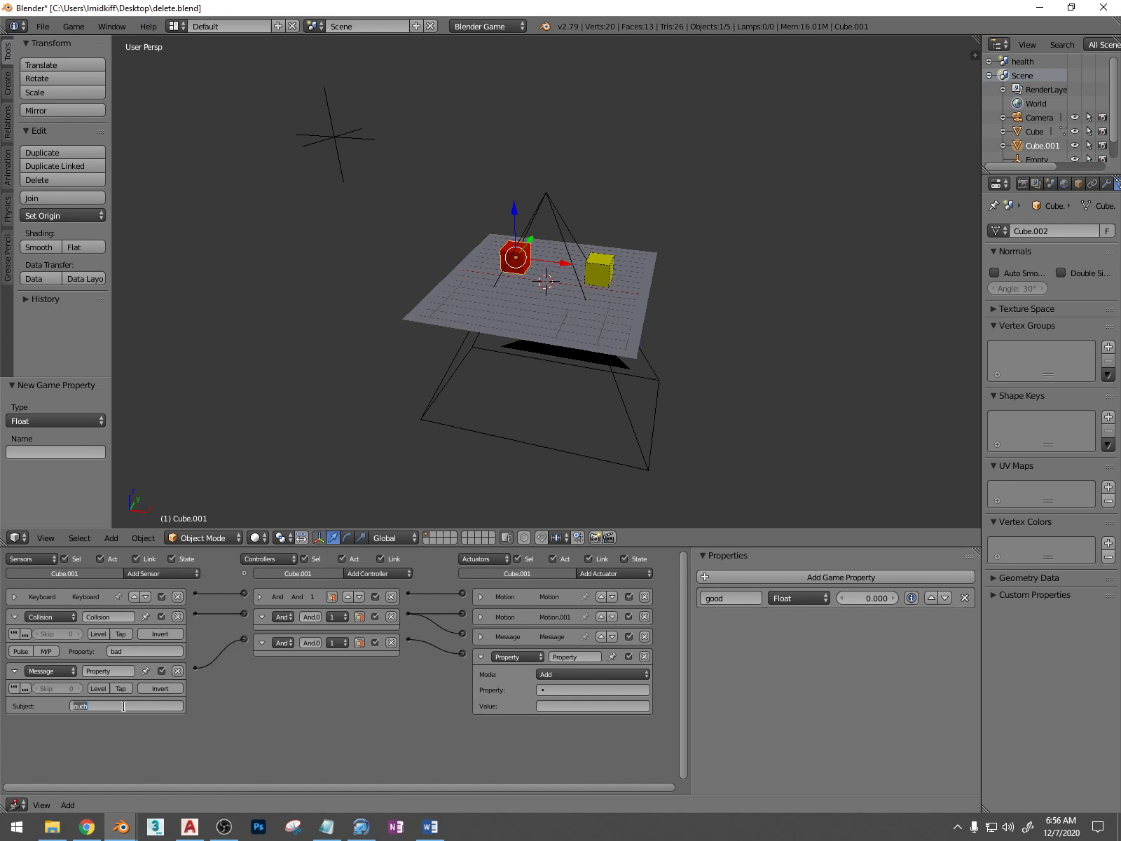
{"action": "left_click", "coordinate": [573, 690]}
{"action": "left_click", "coordinate": [573, 689]}
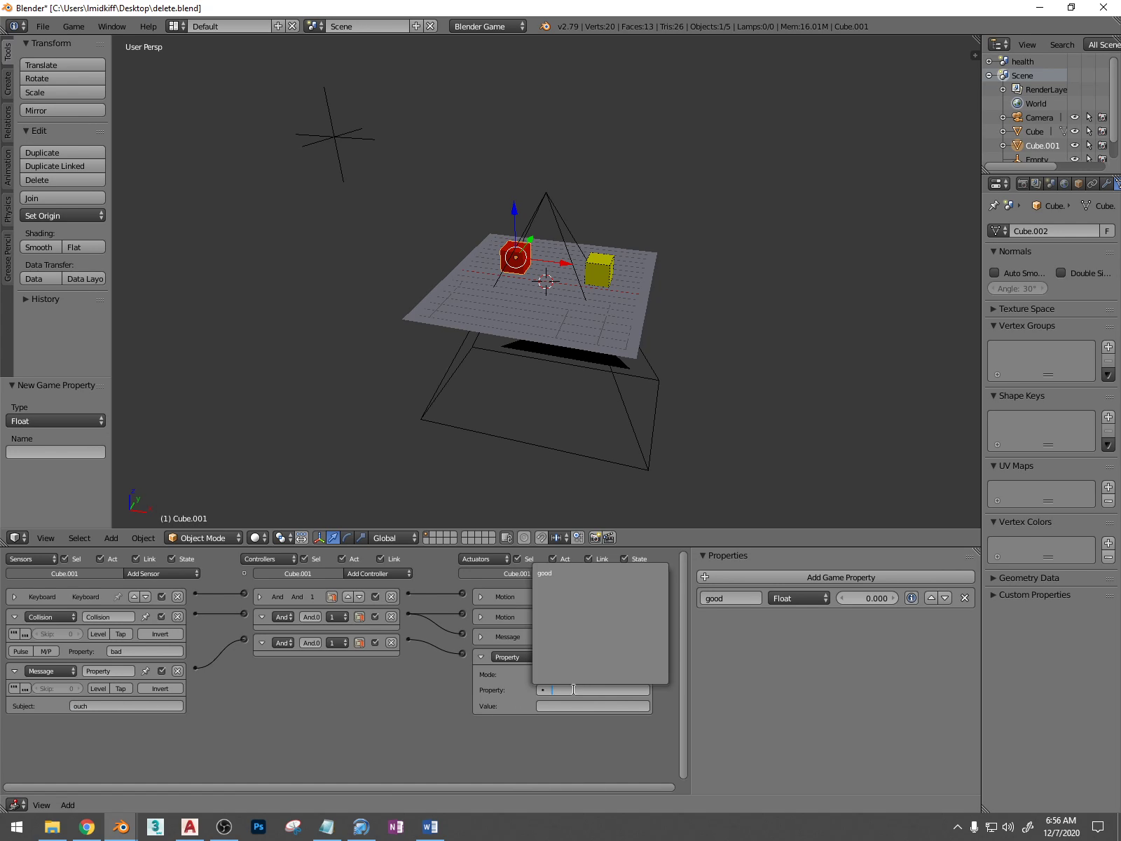
{"action": "left_click", "coordinate": [505, 683]}
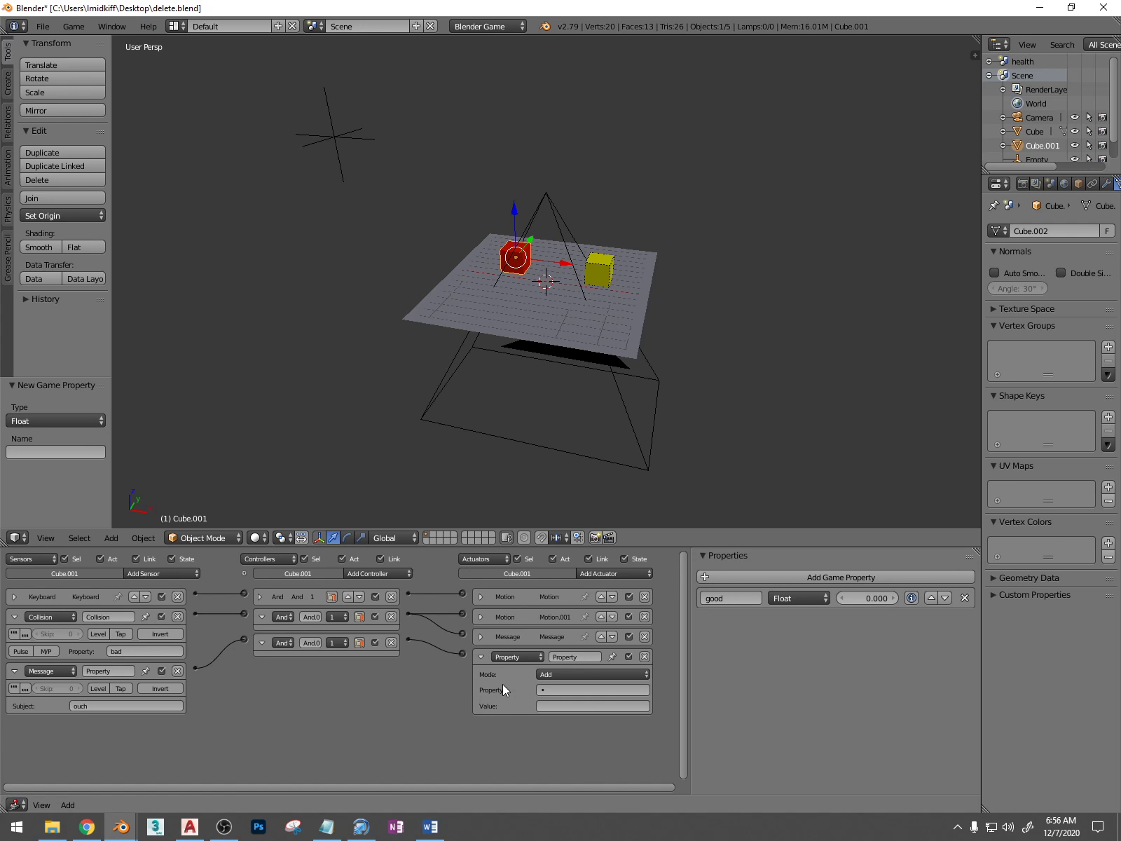
{"action": "left_click", "coordinate": [644, 656]}
{"action": "left_click", "coordinate": [391, 642]}
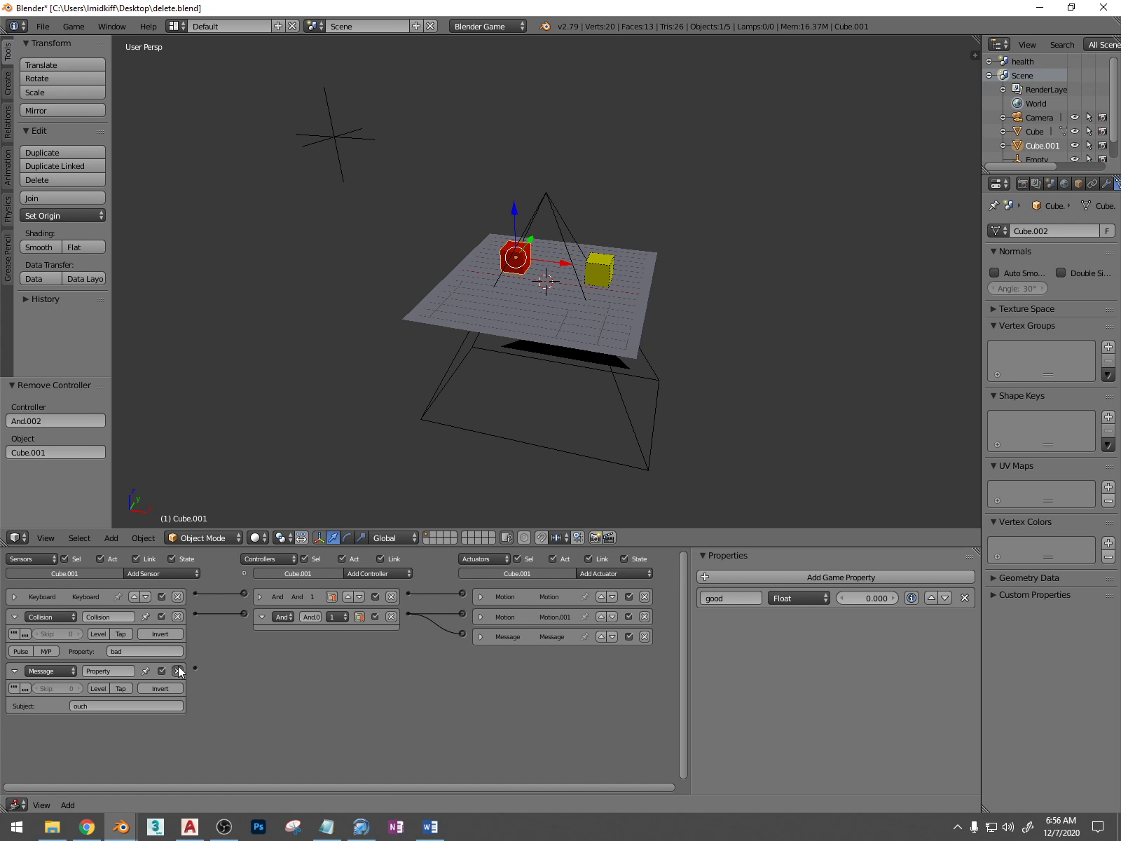
{"action": "left_click", "coordinate": [177, 671]}
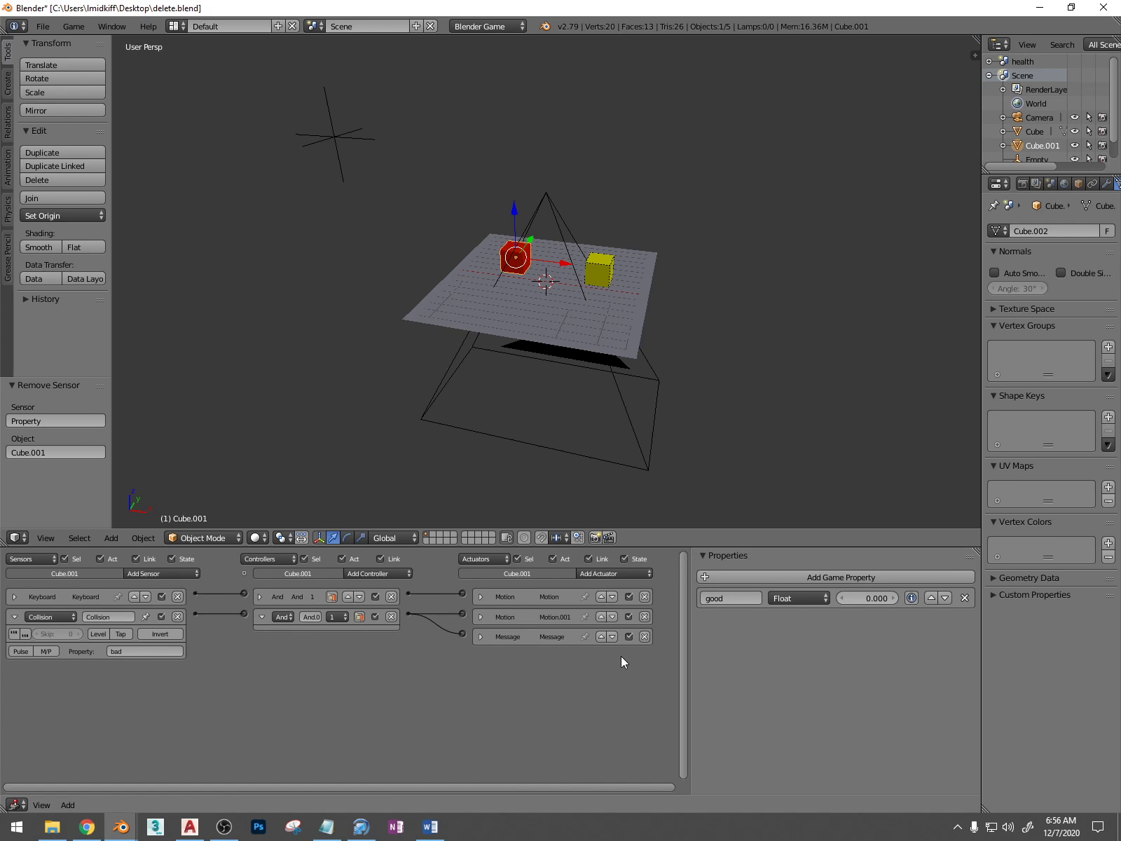
Give the empty a Message sensor with the subject ouch and a Property actuator
{"action": "right_click", "coordinate": [335, 138]}
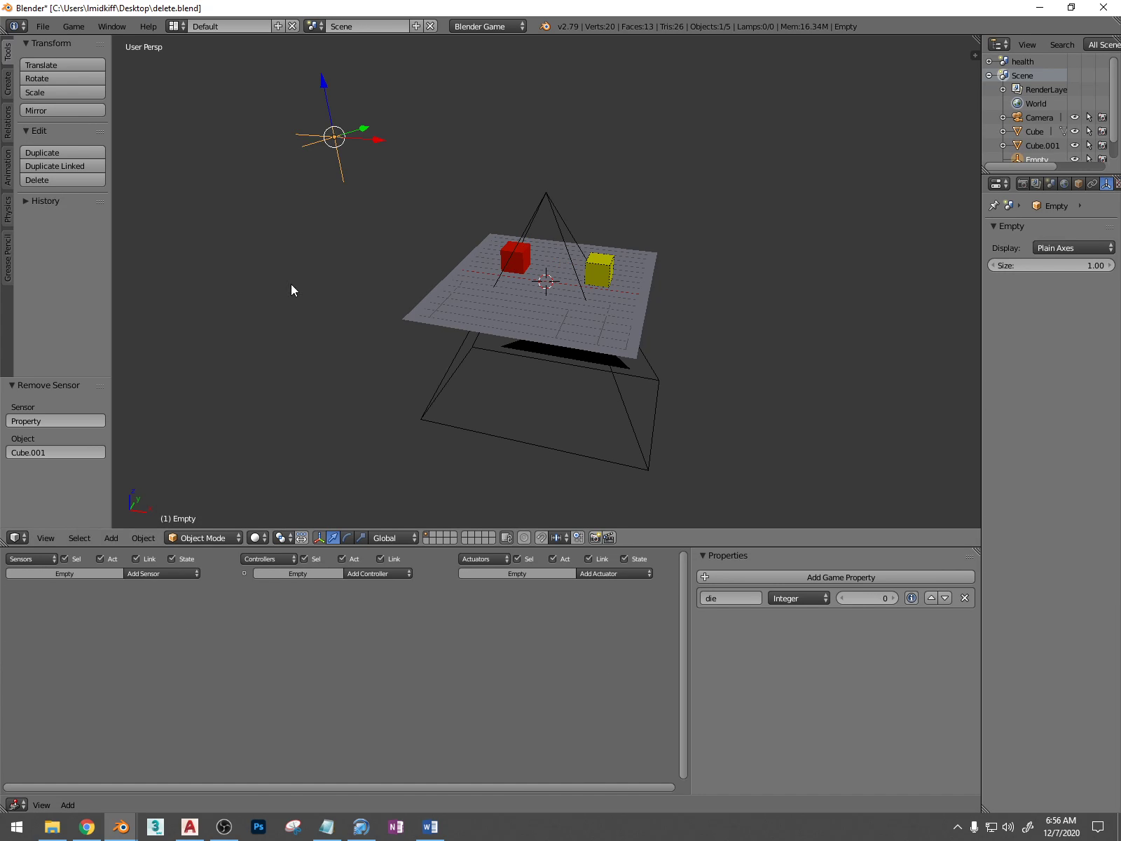
{"action": "left_click", "coordinate": [141, 573]}
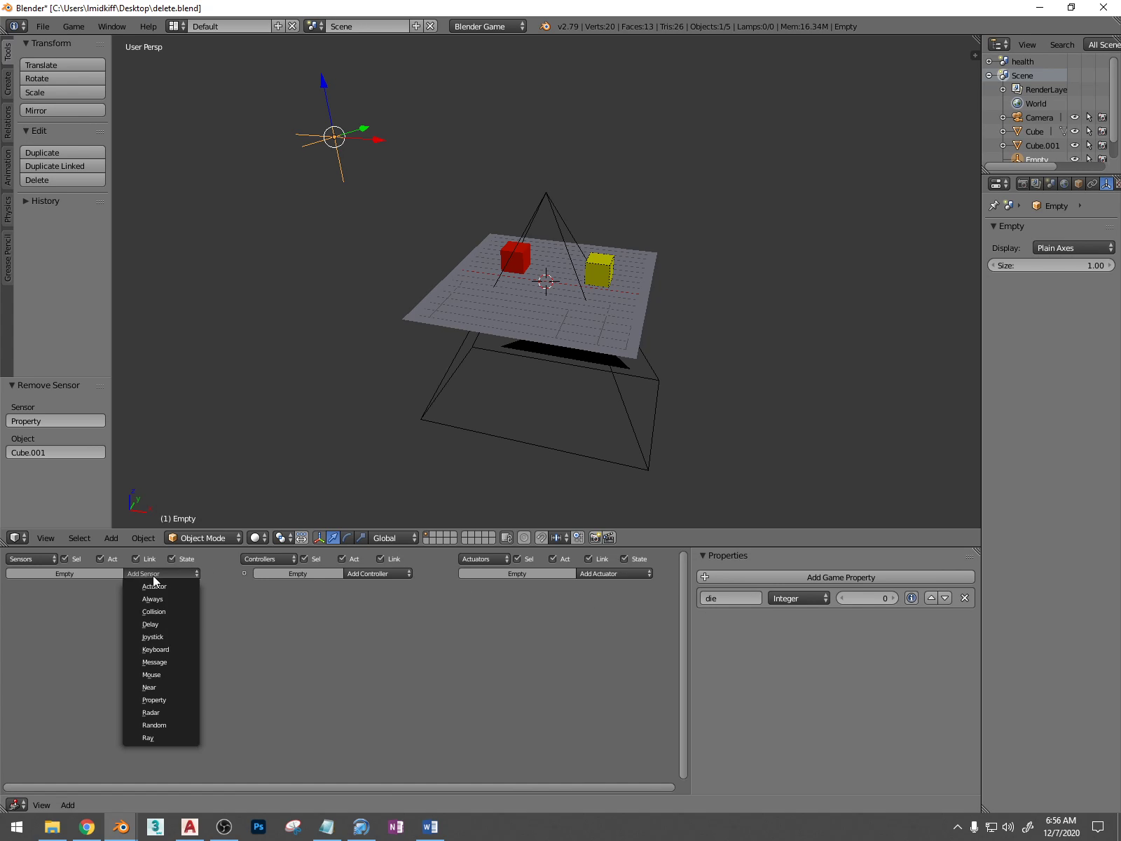
{"action": "left_click", "coordinate": [169, 661]}
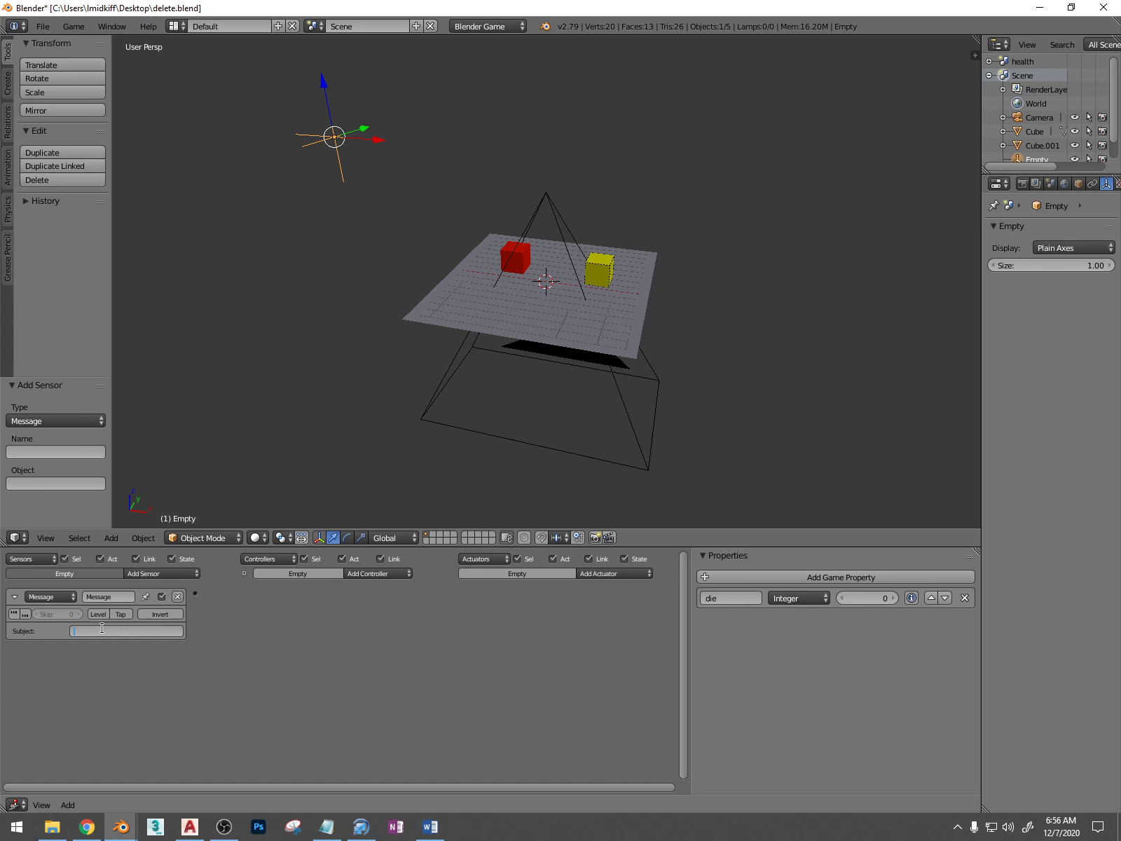
{"action": "type", "text": "ouch"}
{"action": "key", "text": "Return"}
{"action": "left_click", "coordinate": [634, 573]}
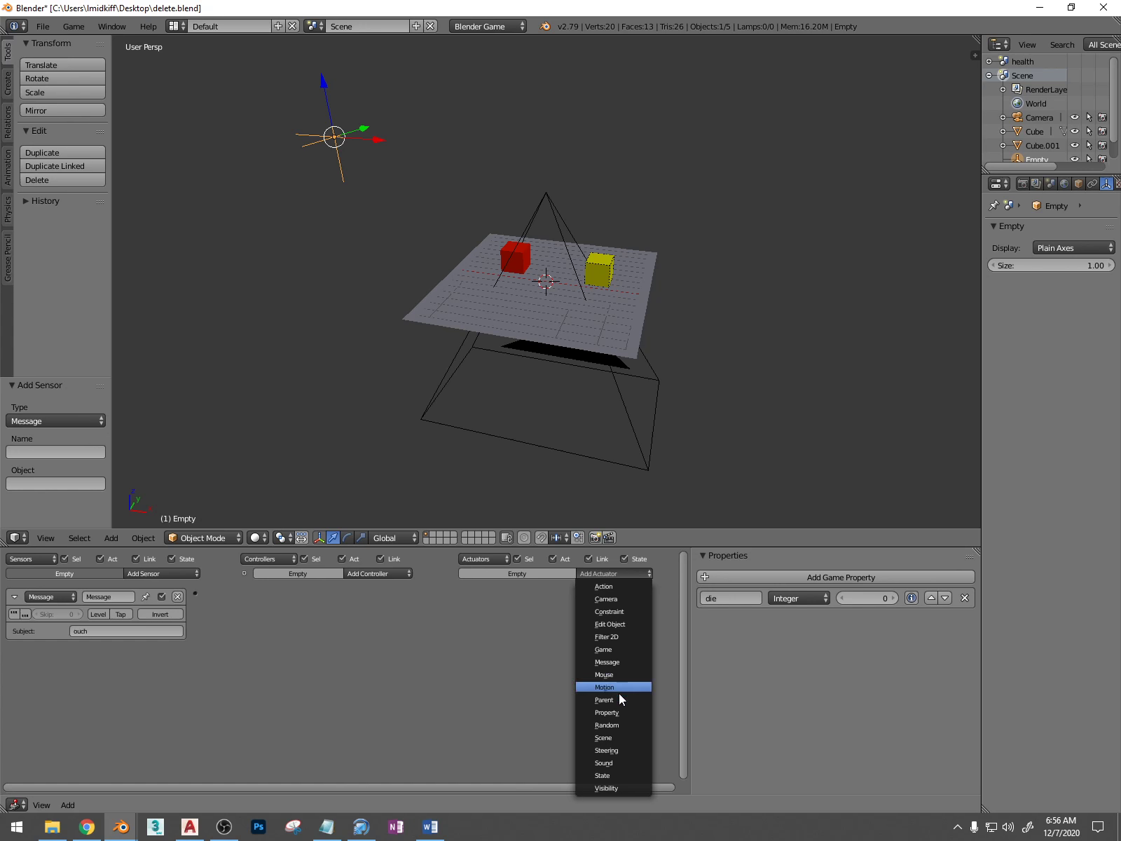
{"action": "left_click", "coordinate": [609, 712]}
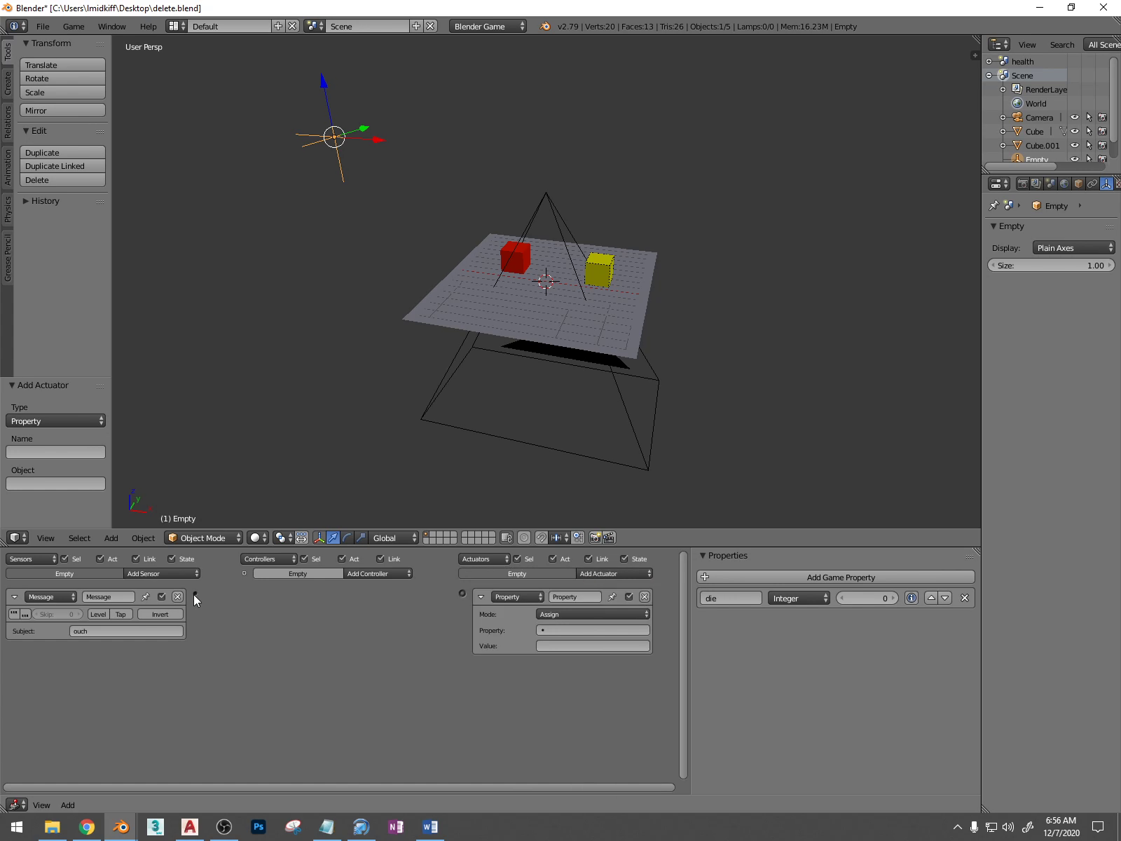
Change the empty's Message sensor to the Property type and set its property to die
{"action": "left_click", "coordinate": [60, 597]}
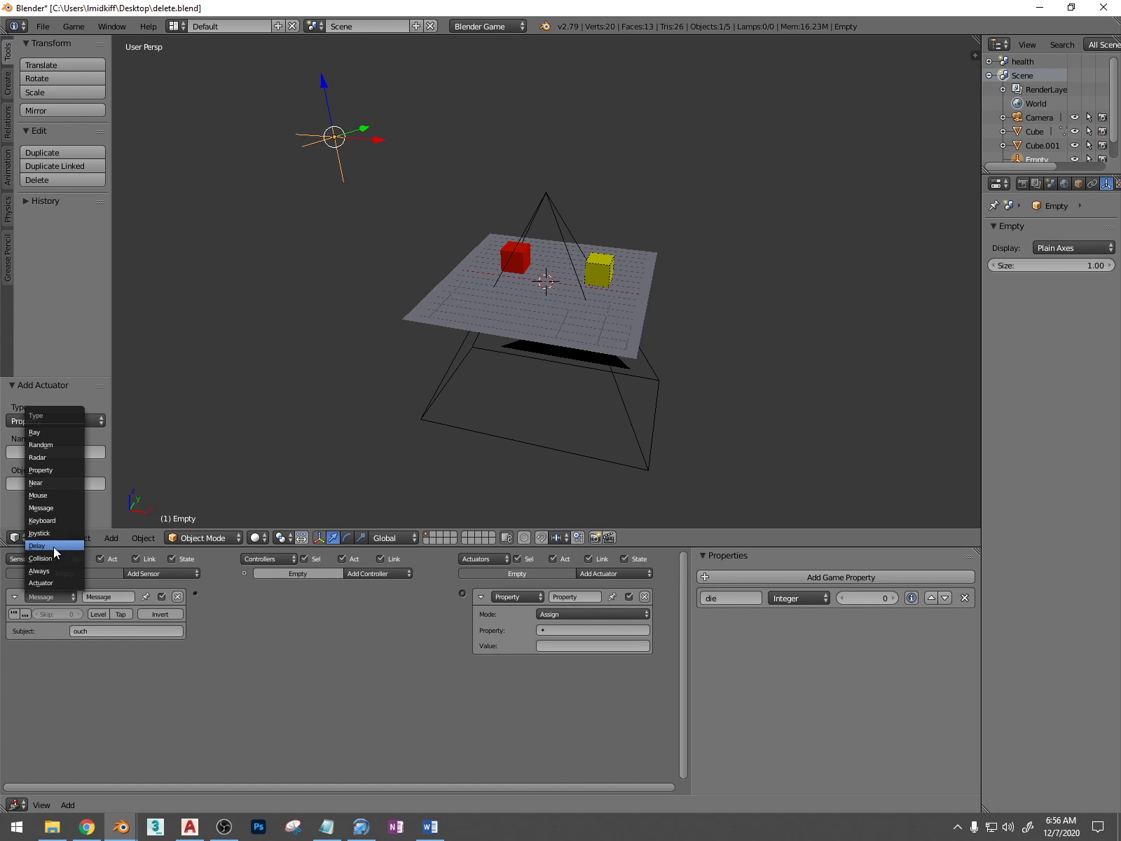
{"action": "left_click", "coordinate": [43, 470]}
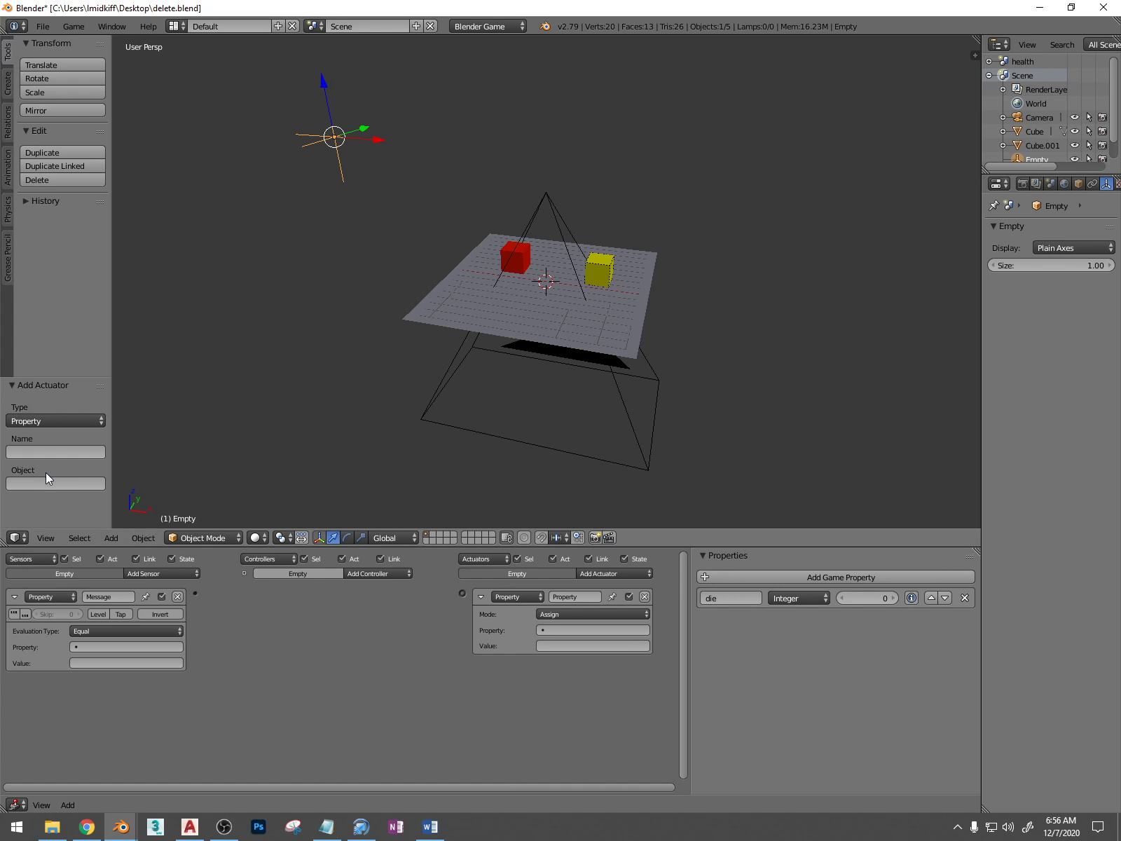
{"action": "left_click", "coordinate": [117, 623]}
{"action": "left_click", "coordinate": [119, 626]}
{"action": "left_click", "coordinate": [106, 647]}
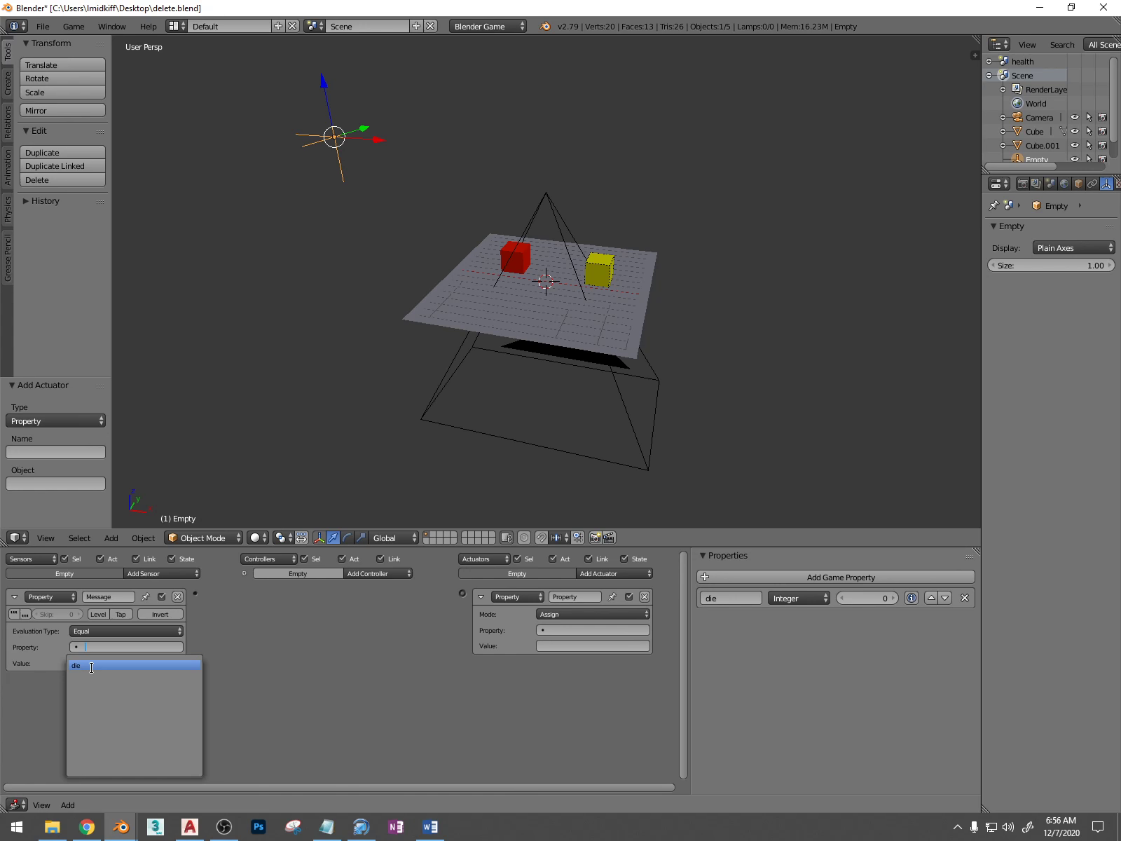
{"action": "left_click", "coordinate": [91, 665]}
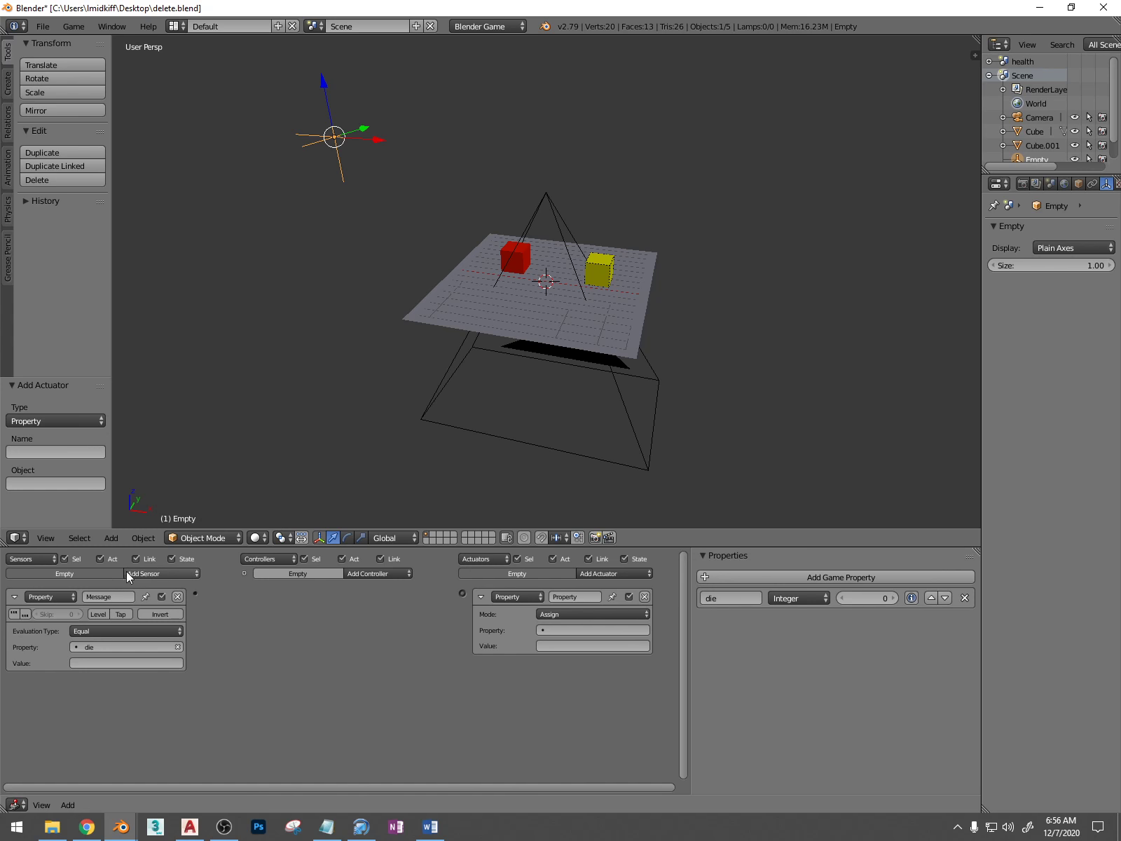
Add another Message sensor to the empty with the subject ouch
{"action": "left_click", "coordinate": [151, 575]}
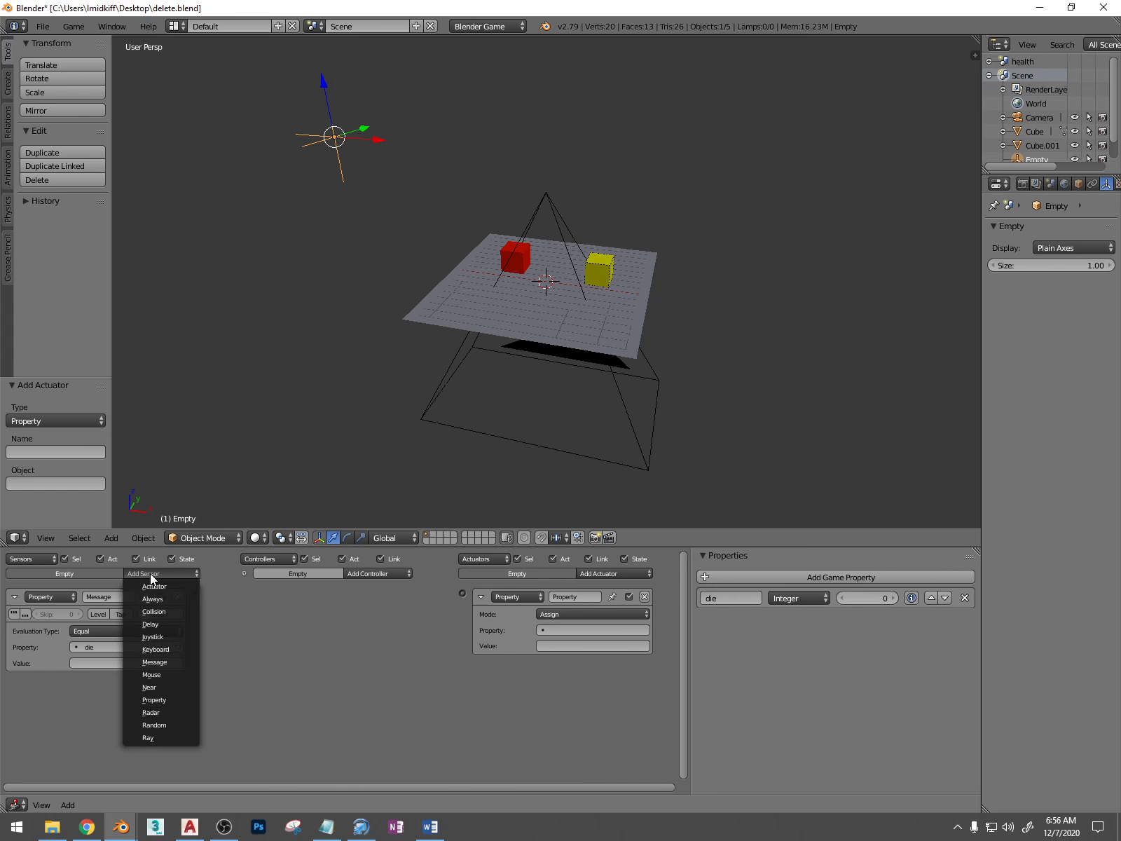
{"action": "left_click", "coordinate": [170, 662]}
{"action": "left_click", "coordinate": [104, 717]}
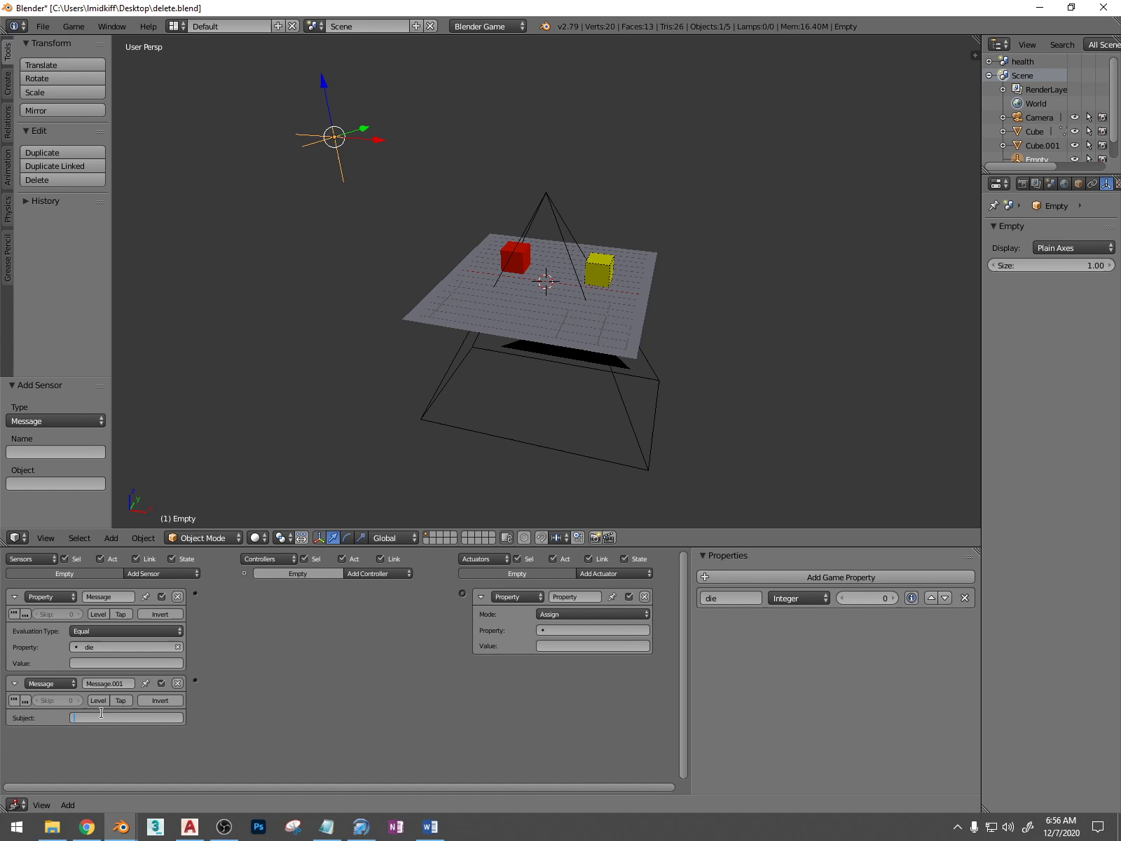
{"action": "type", "text": "ouch"}
{"action": "key", "text": "Return"}
Move the empty's Message sensor above its Property sensor and leave both expanded
{"action": "left_click", "coordinate": [14, 683]}
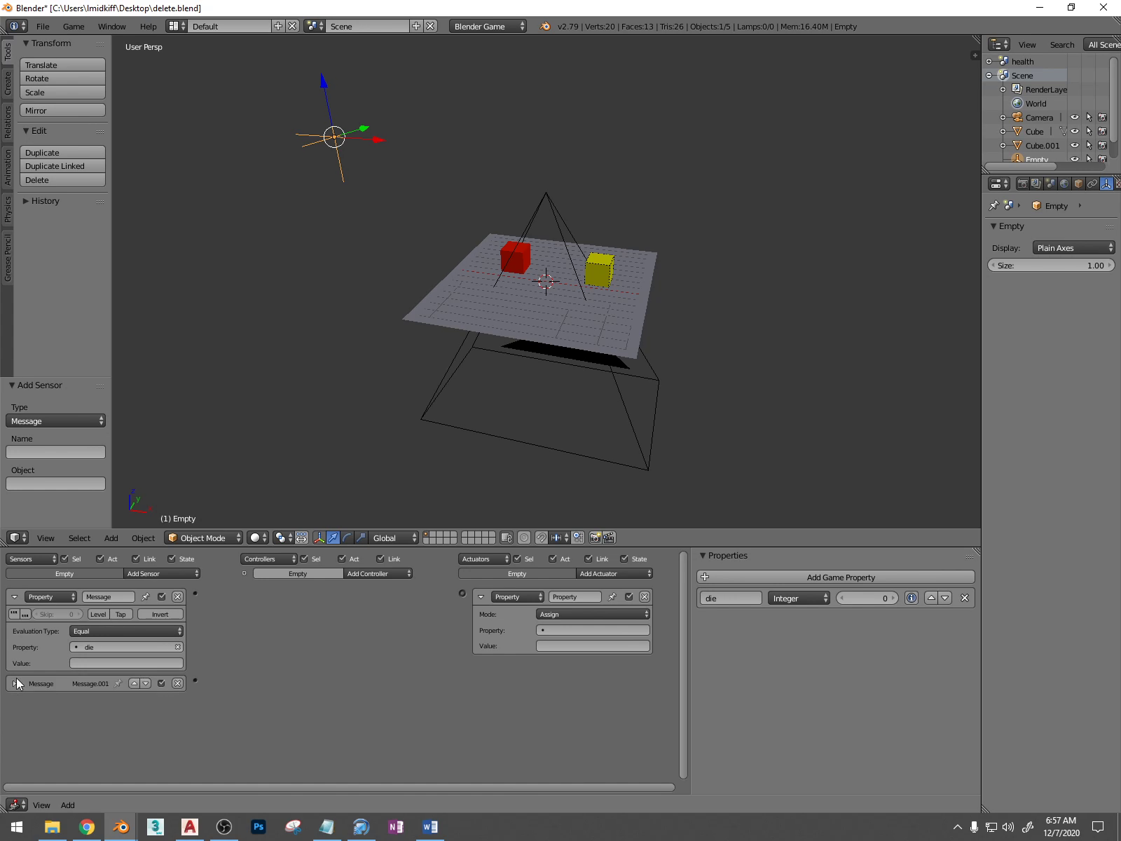
{"action": "left_click", "coordinate": [14, 603]}
{"action": "left_click", "coordinate": [134, 614]}
{"action": "left_click", "coordinate": [14, 597]}
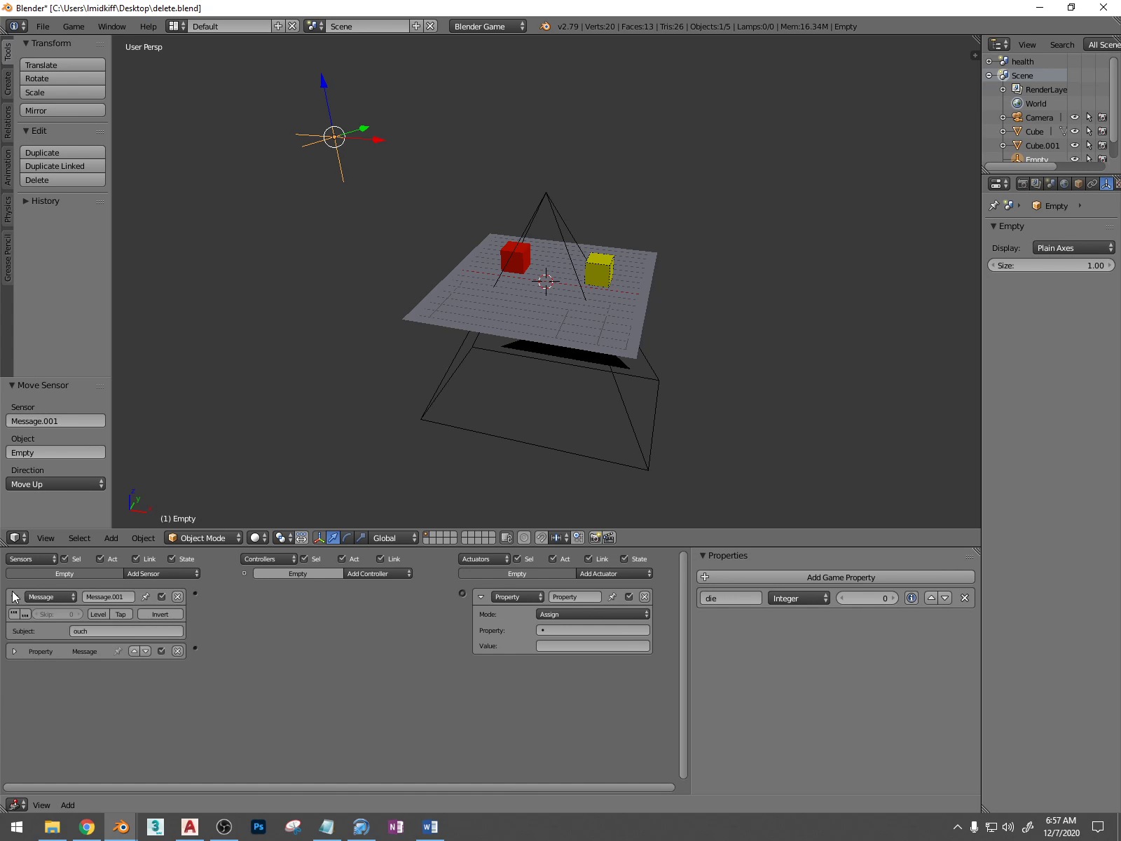
{"action": "left_click", "coordinate": [14, 651]}
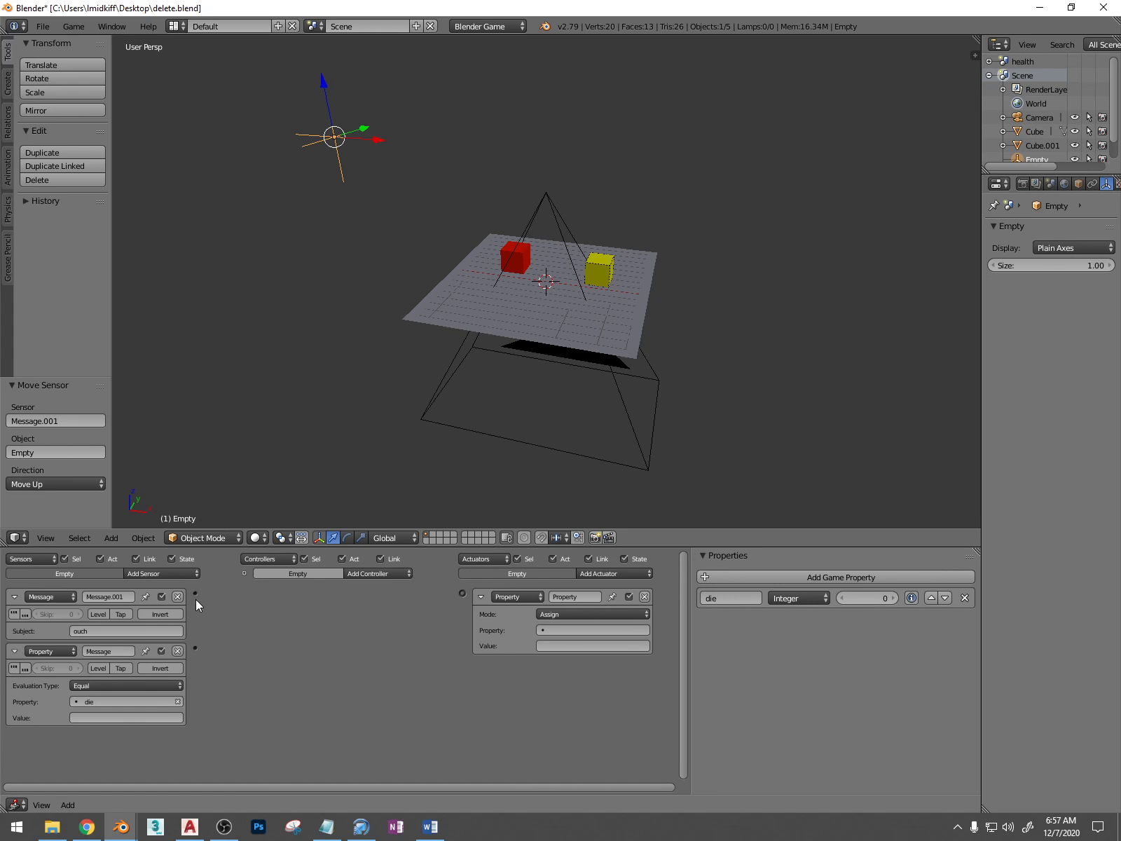
Link the empty's Message sensor to its Property actuator and set the actuator to Add 10 to the die property
{"action": "left_click_drag", "start_coordinate": [210, 595], "coordinate": [462, 594]}
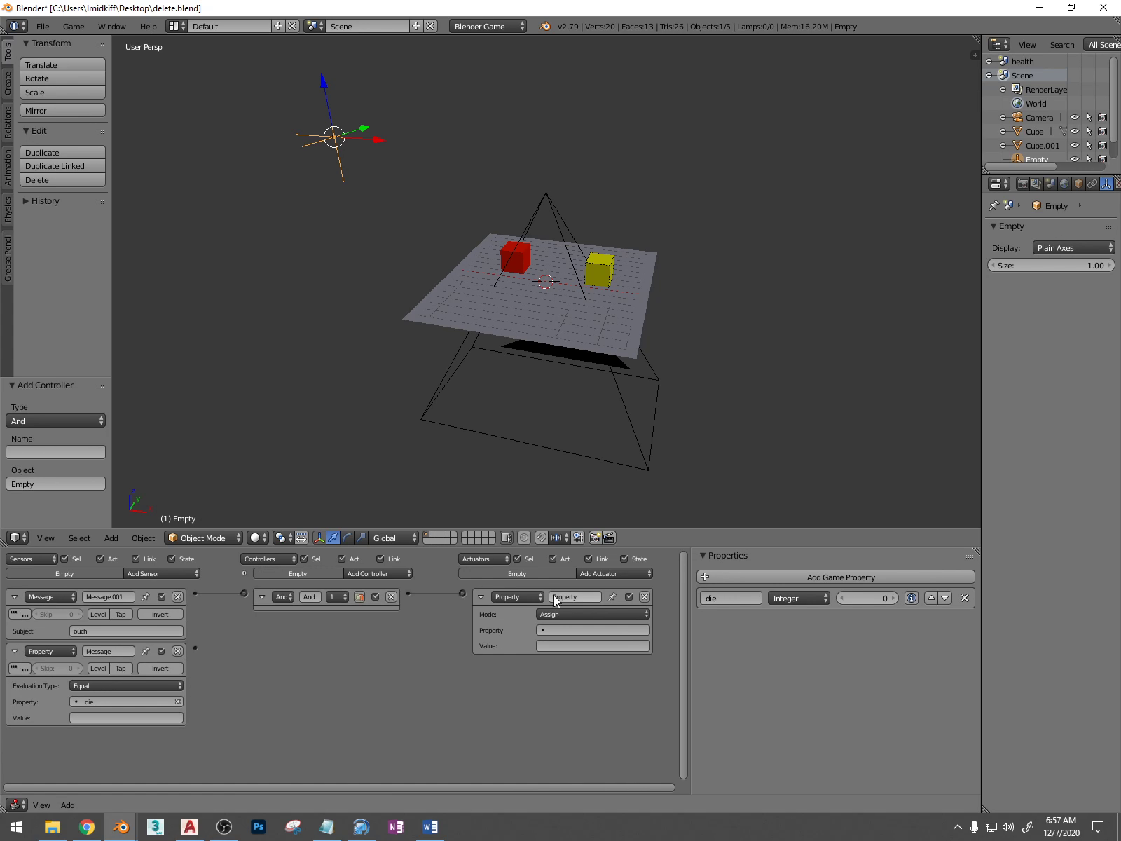
{"action": "left_click", "coordinate": [566, 629]}
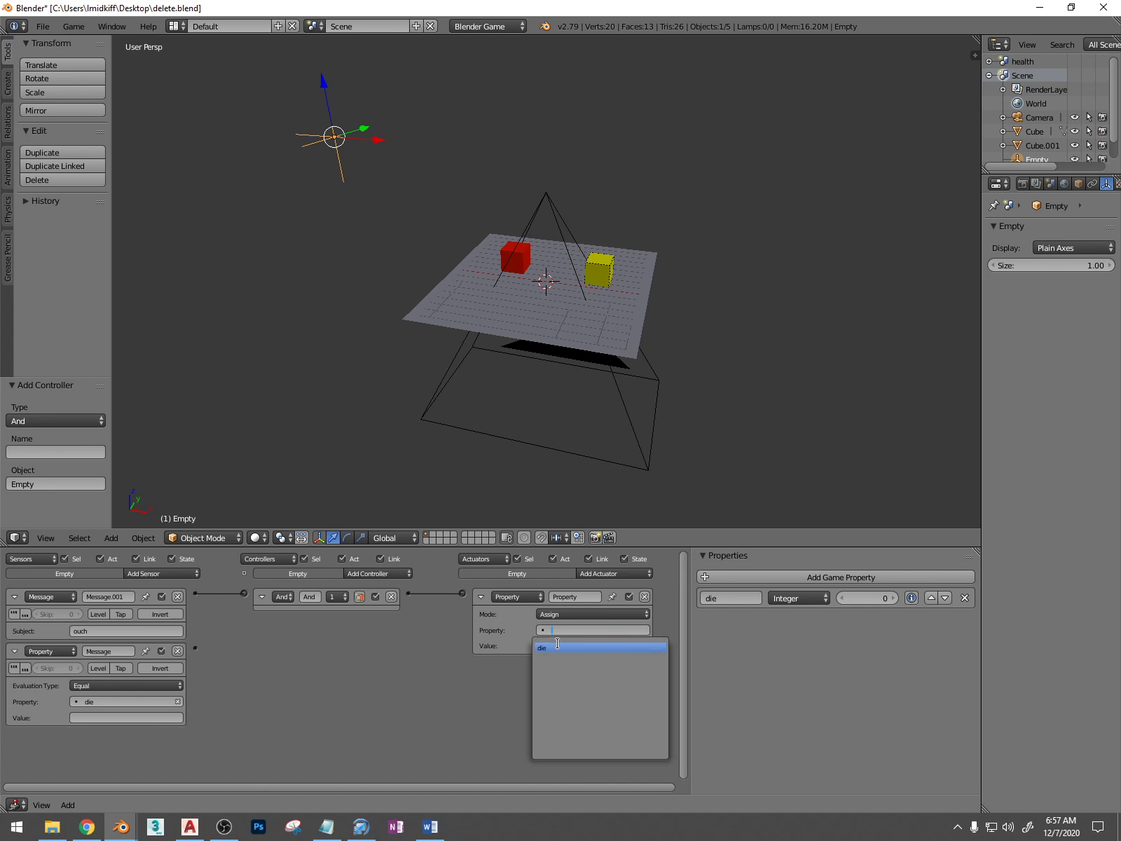
{"action": "left_click", "coordinate": [550, 648]}
{"action": "left_click", "coordinate": [555, 646]}
{"action": "type", "text": "1"}
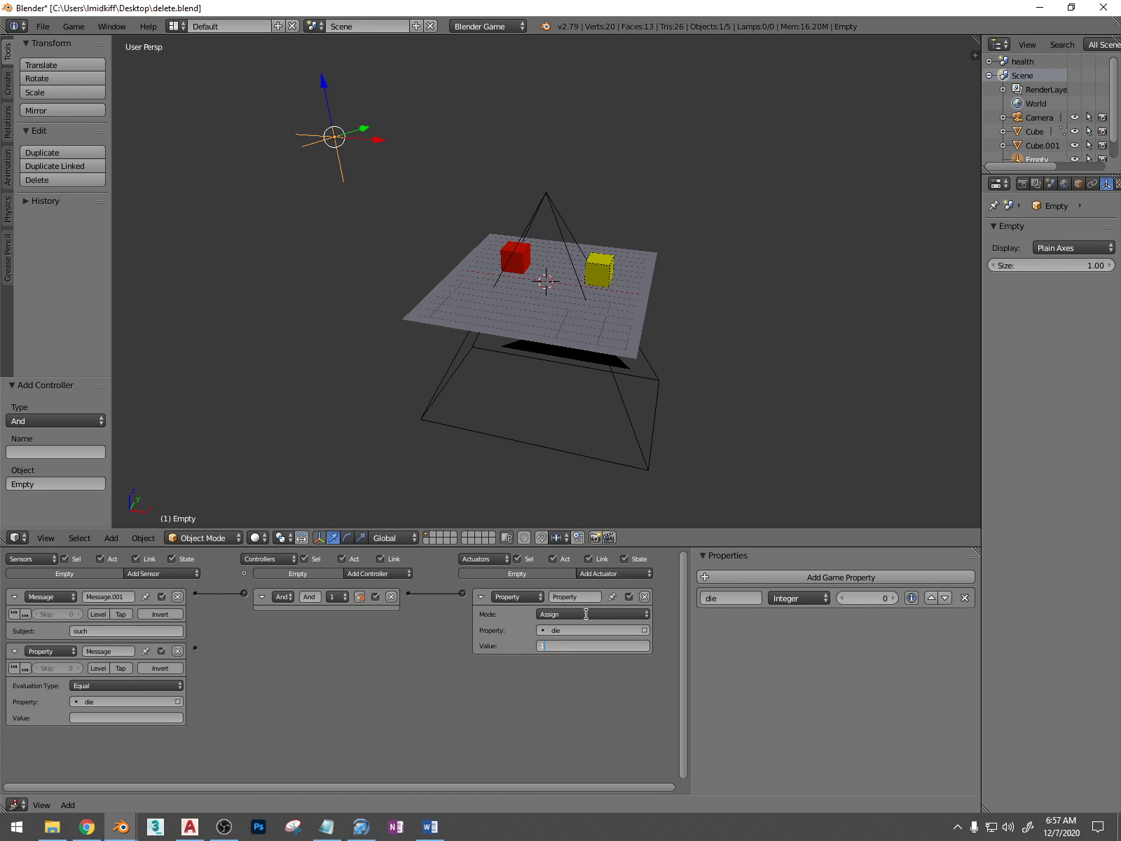
{"action": "left_click", "coordinate": [586, 614]}
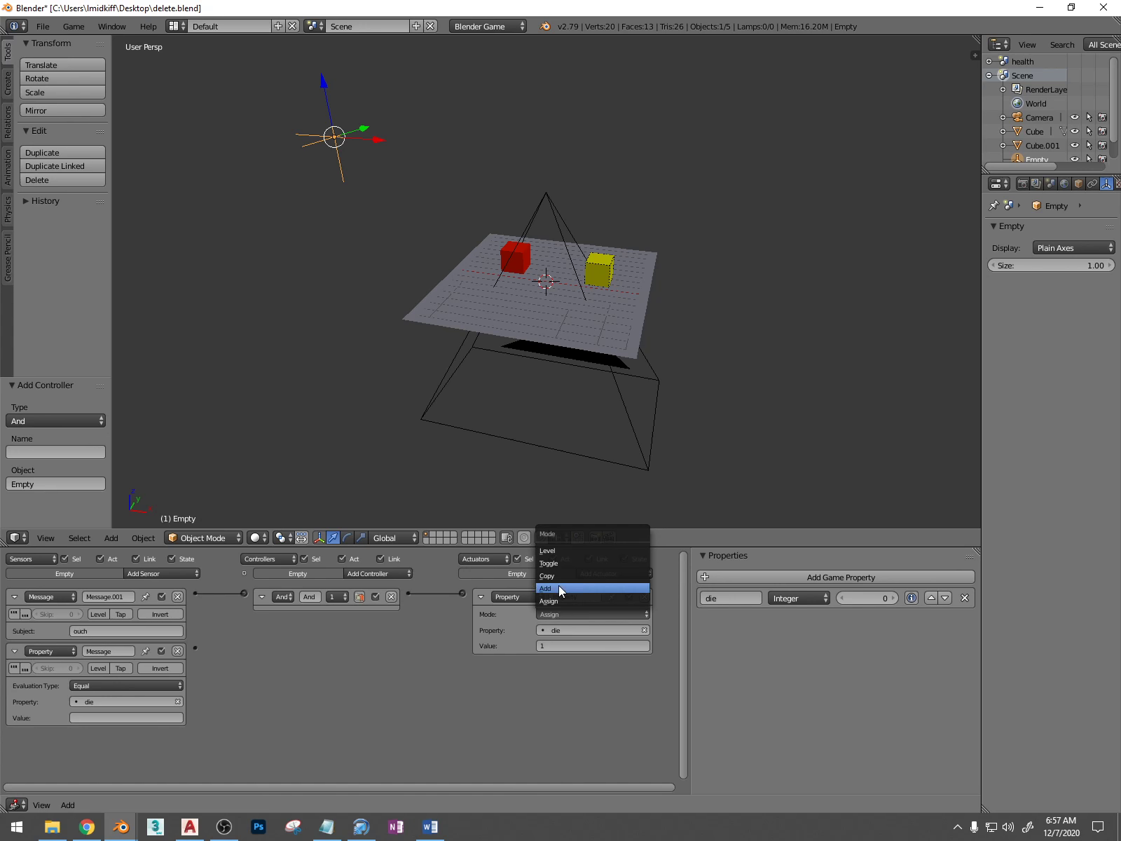
{"action": "left_click", "coordinate": [560, 588]}
{"action": "left_click", "coordinate": [557, 645]}
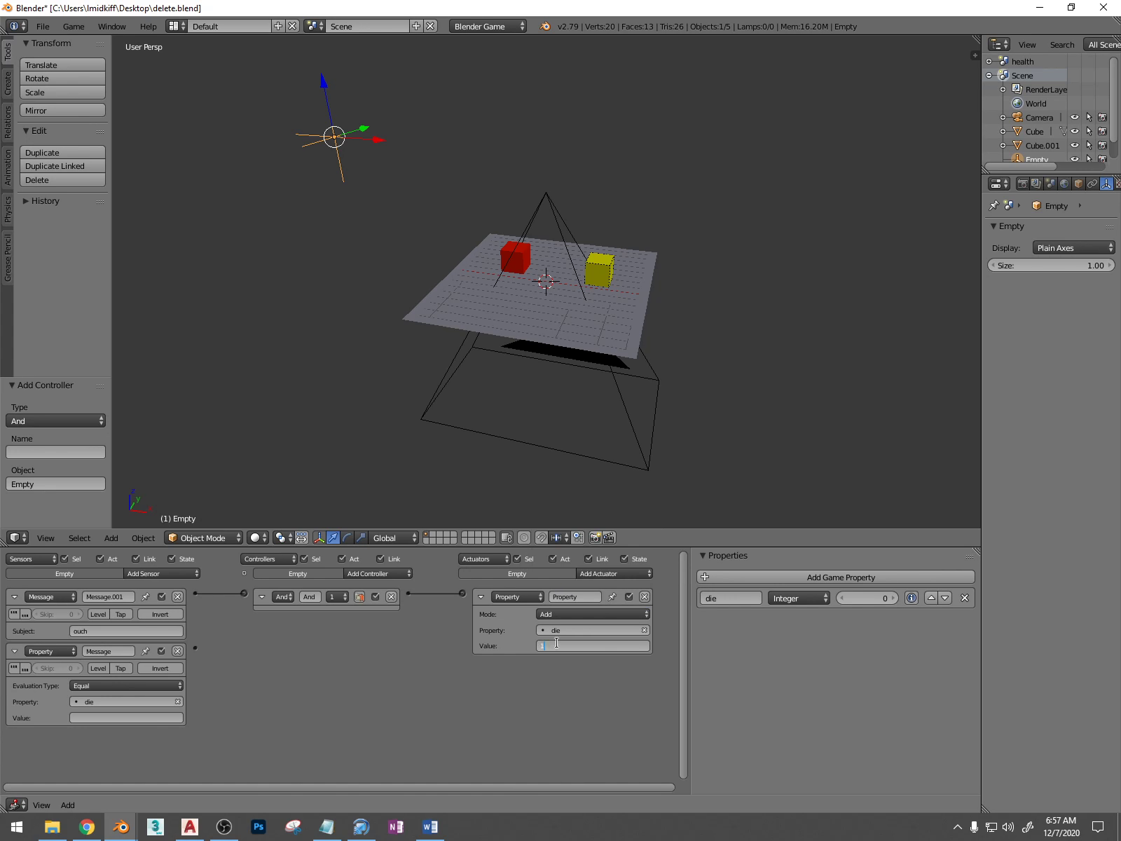
{"action": "type", "text": "10"}
Set the value of the empty's Property sensor to 100
{"action": "left_click", "coordinate": [90, 718]}
{"action": "left_click", "coordinate": [87, 716]}
{"action": "type", "text": "100"}
{"action": "key", "text": "Return"}
Add a Scene actuator with Restart mode to the empty, link the Property sensor to it, and save the file
{"action": "left_click", "coordinate": [611, 574]}
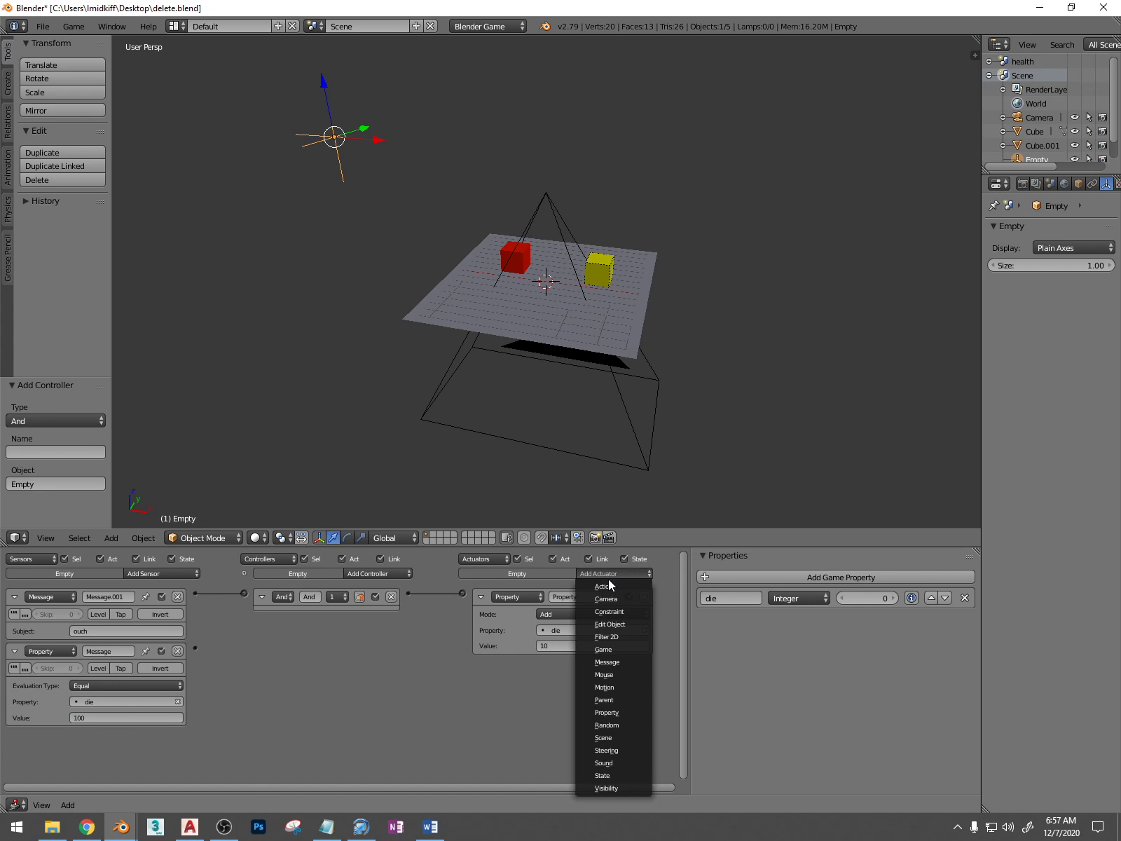
{"action": "left_click", "coordinate": [611, 738]}
{"action": "left_click_drag", "start_coordinate": [194, 647], "coordinate": [462, 663]}
{"action": "key", "text": "ctrl+s"}
{"action": "left_click", "coordinate": [361, 653]}
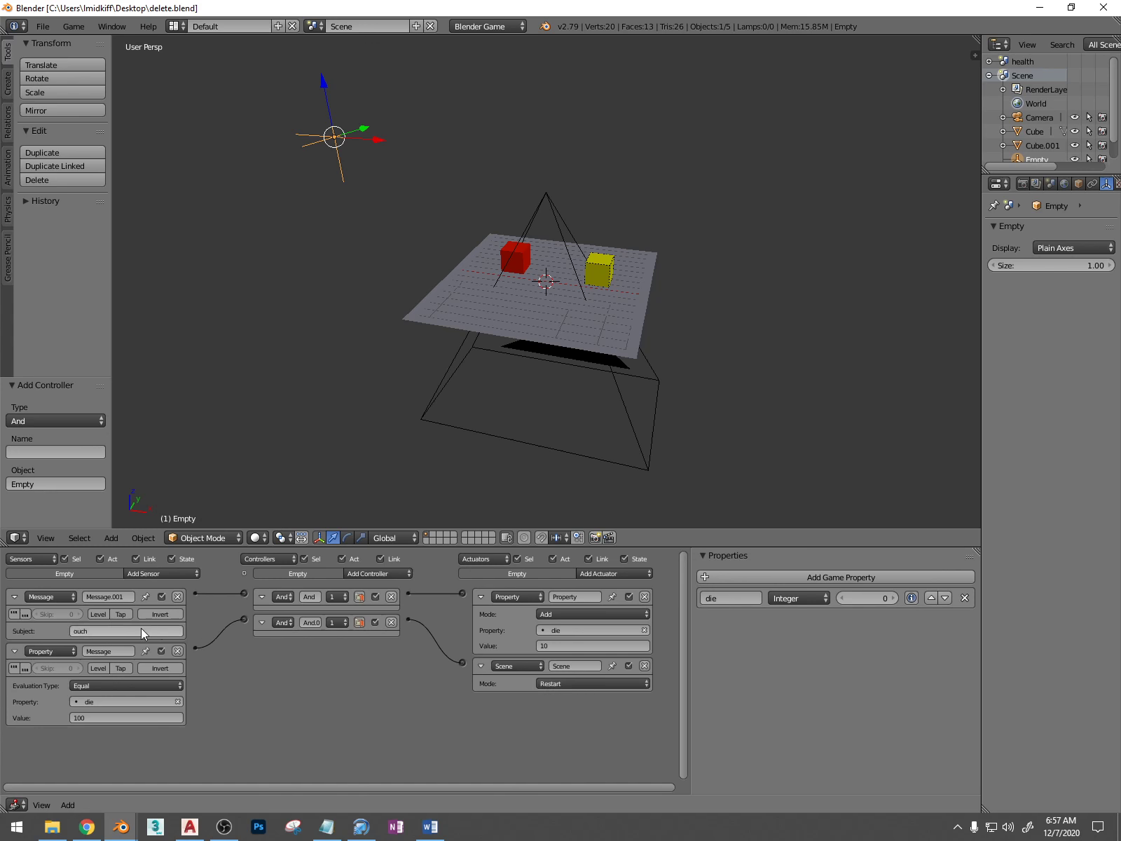
Run the game from the camera view and move the red cube into the yellow cube to test the restart
{"action": "key", "text": "KP_0"}
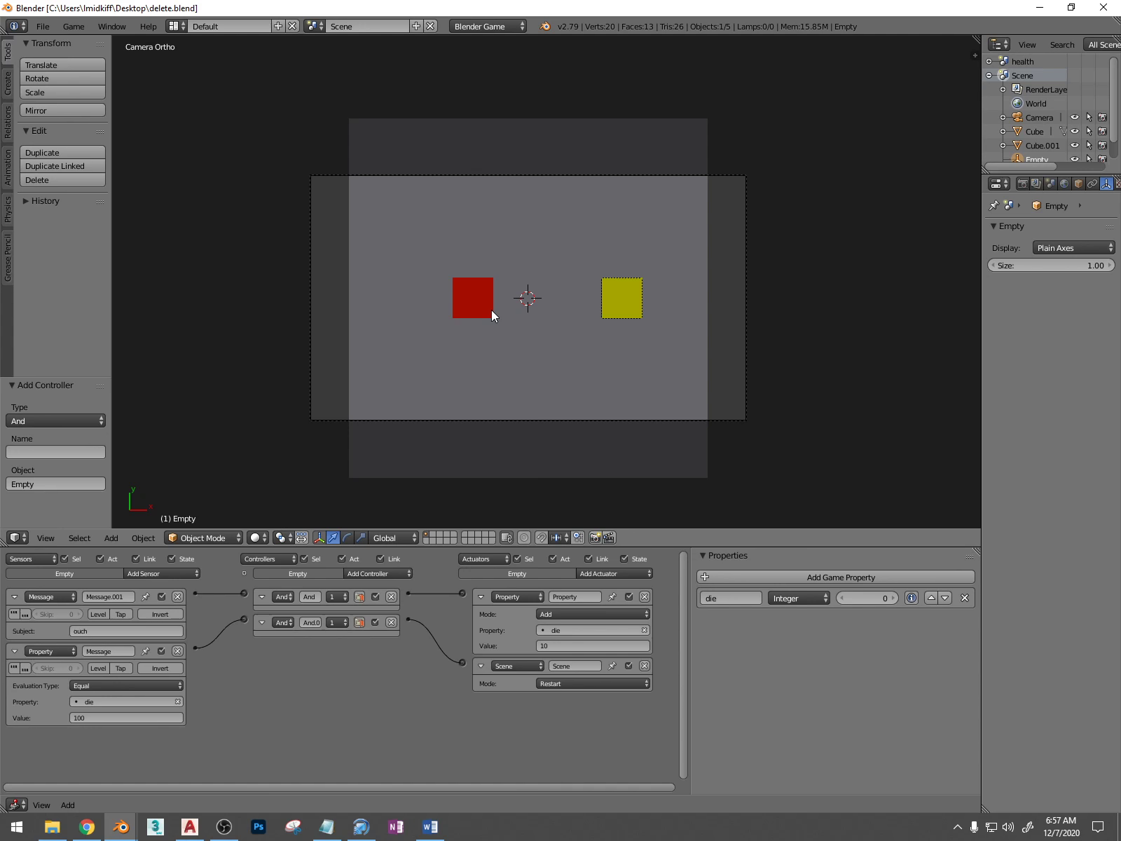
{"action": "key", "text": "p"}
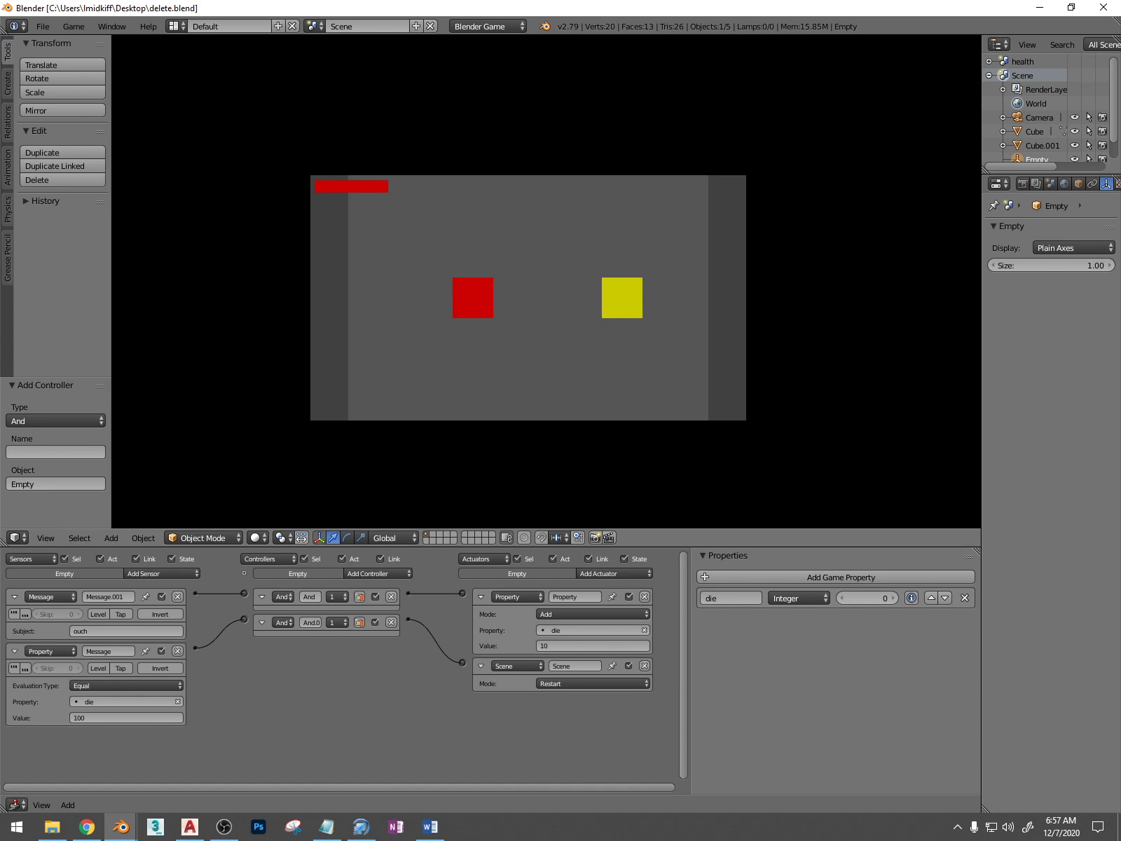
{"action": "key", "text": "Right"}
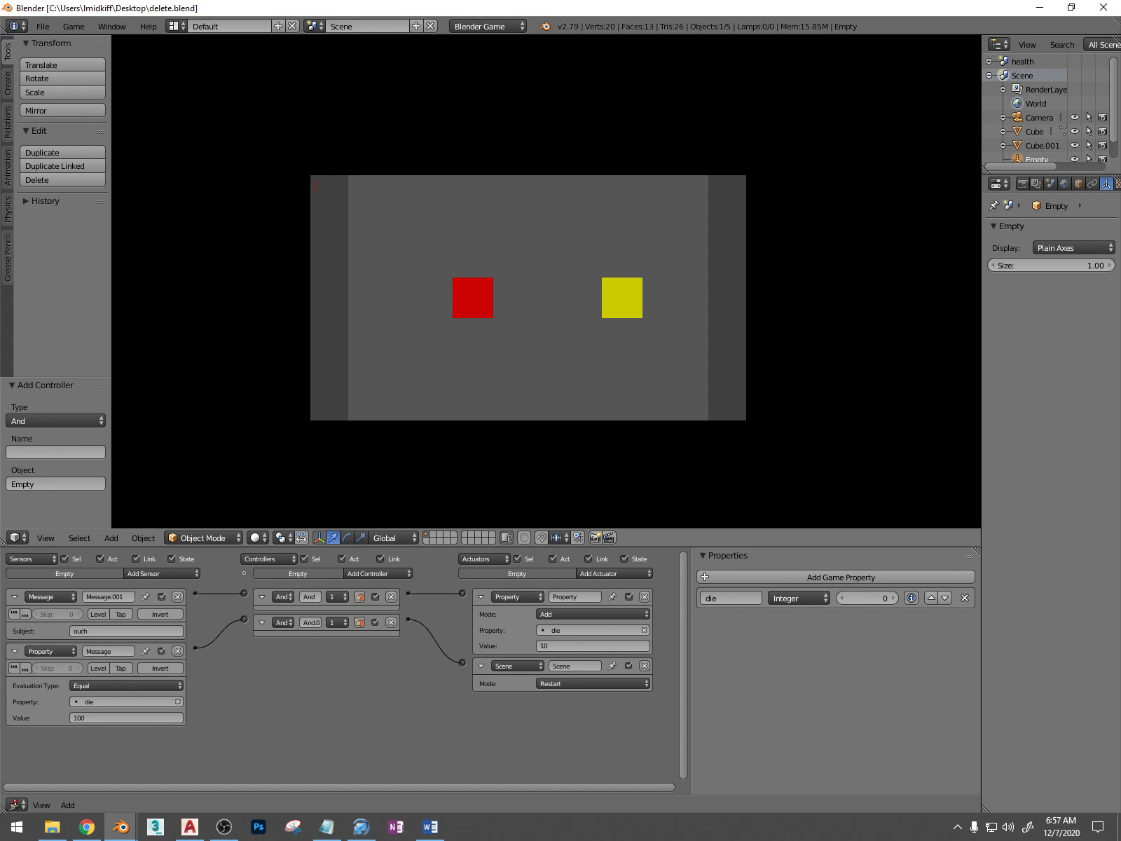
{"action": "key", "text": "Right"}
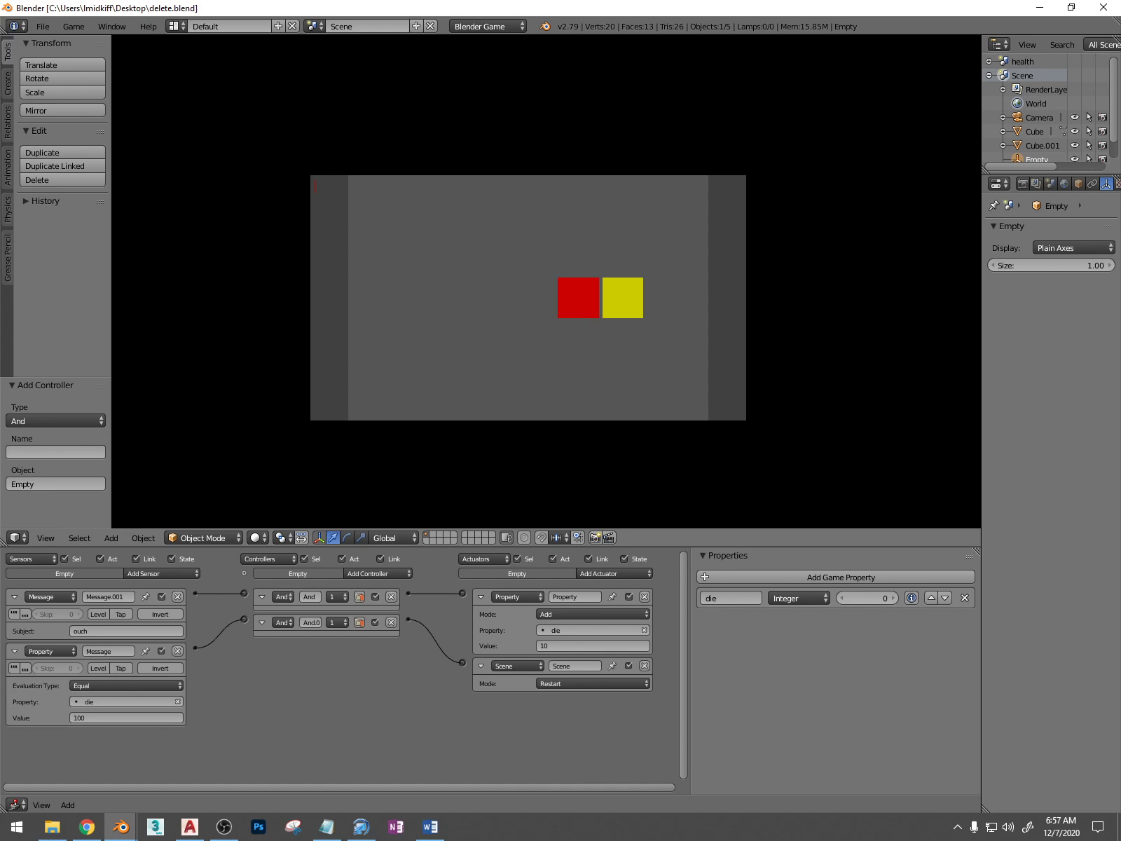
{"action": "key", "text": "Escape"}
{"action": "key", "text": "p"}
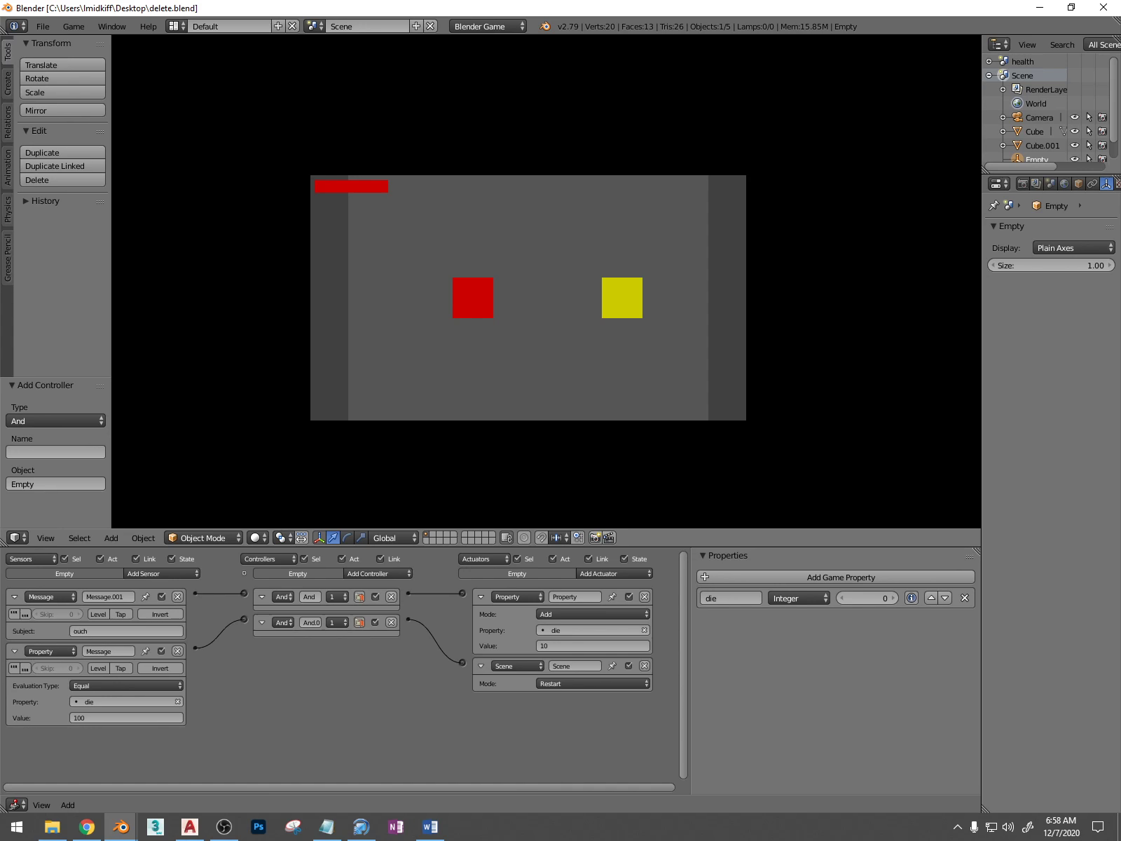
{"action": "key", "text": "Escape"}
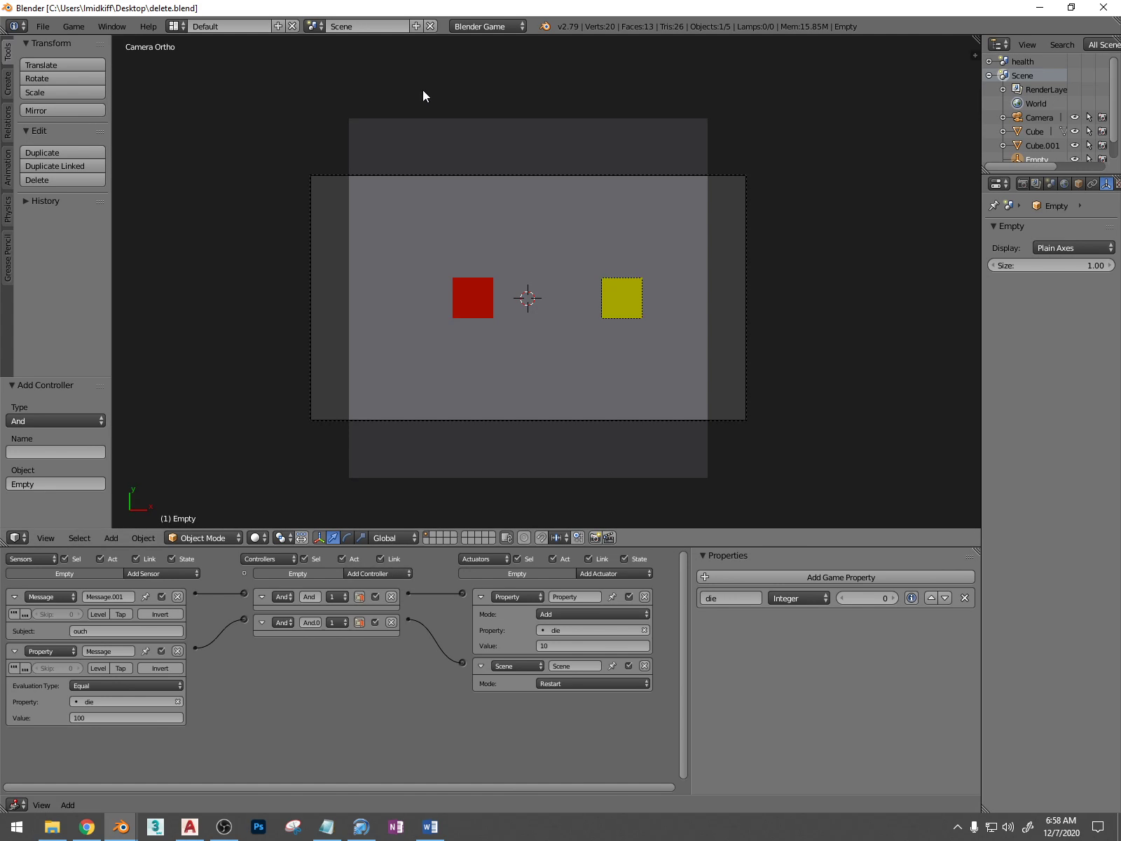
Switch to the health scene and collapse the health bar's Message sensor and Action actuator, leaving its Property actuator expanded
{"action": "scroll", "coordinate": [524, 393], "scroll_direction": "up", "scroll_amount": 1}
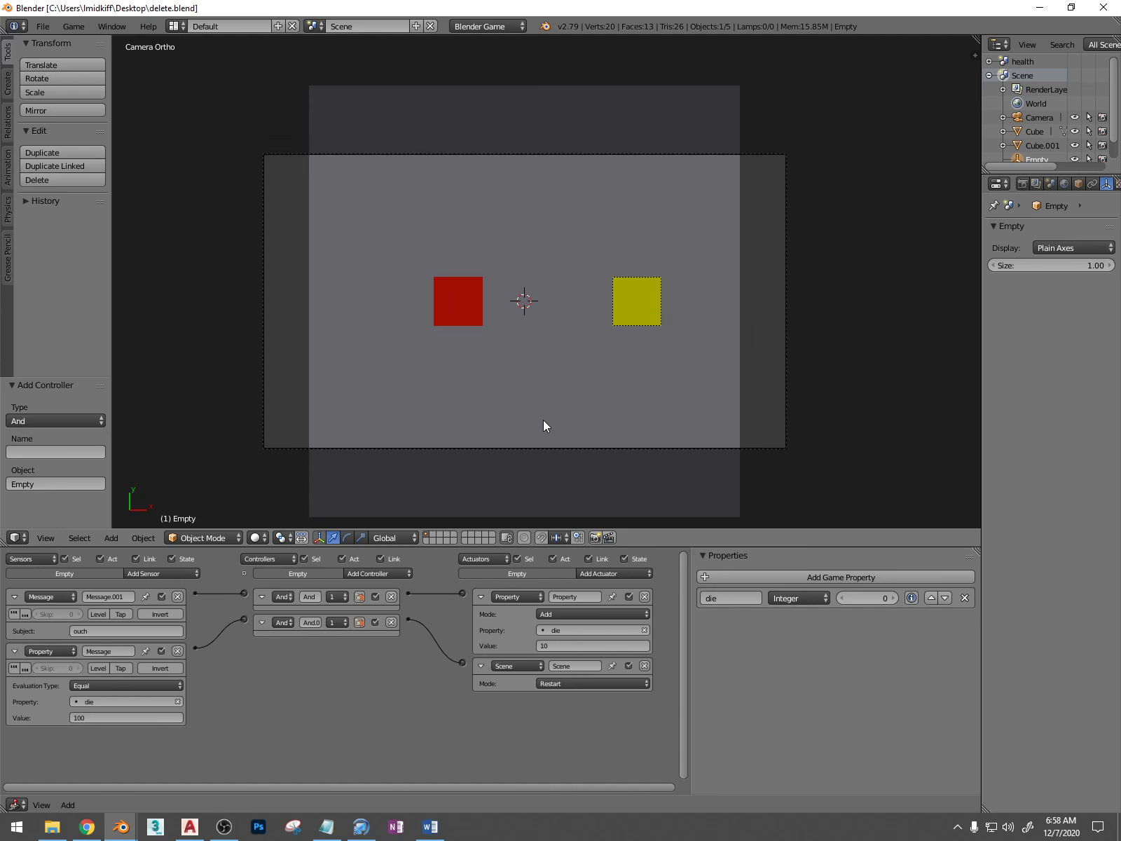
{"action": "left_click", "coordinate": [314, 26]}
{"action": "left_click", "coordinate": [319, 49]}
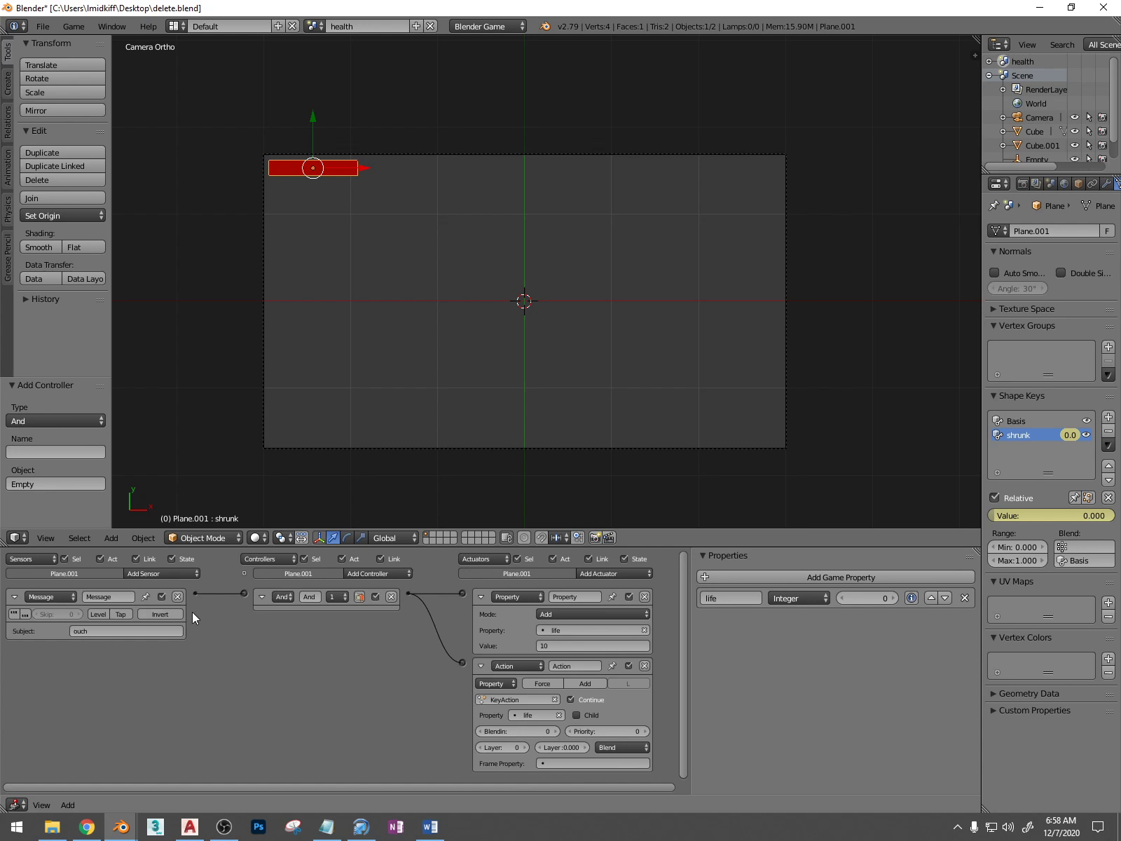
{"action": "middle_click_drag", "start_coordinate": [607, 682], "coordinate": [599, 657]}
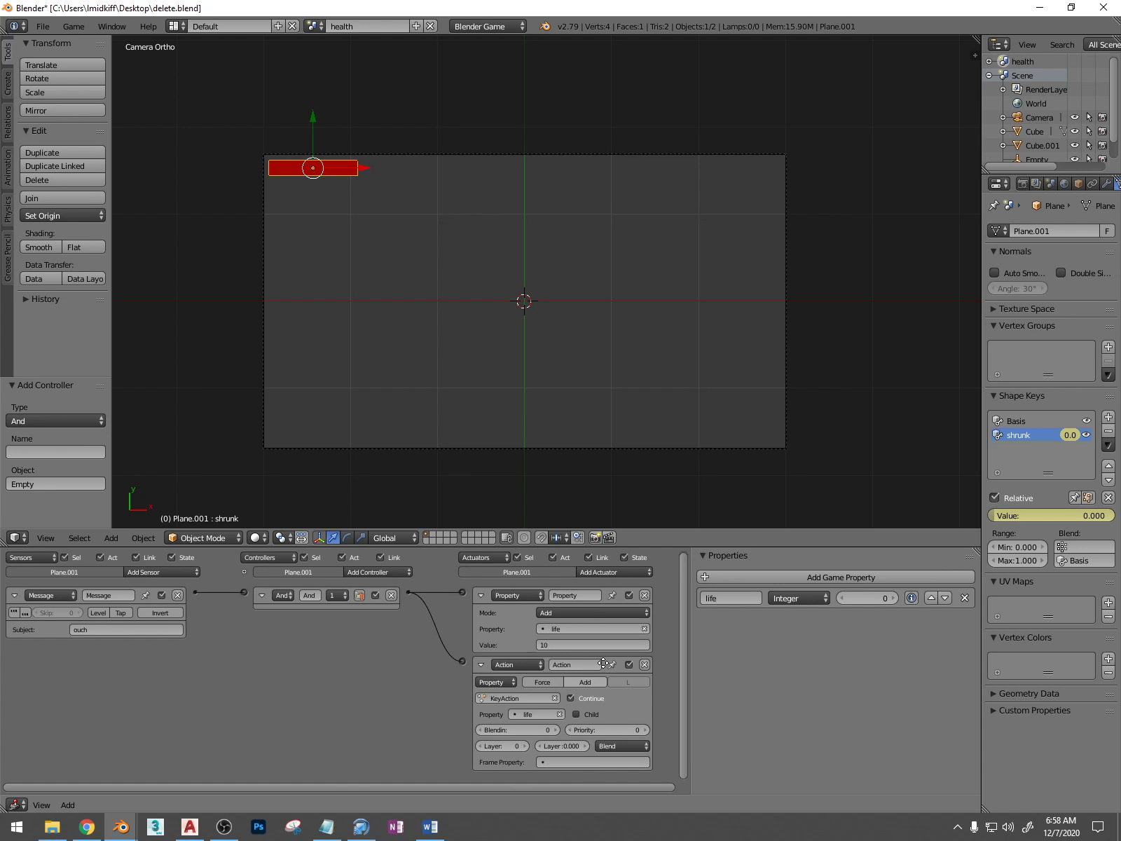
{"action": "left_click", "coordinate": [139, 572]}
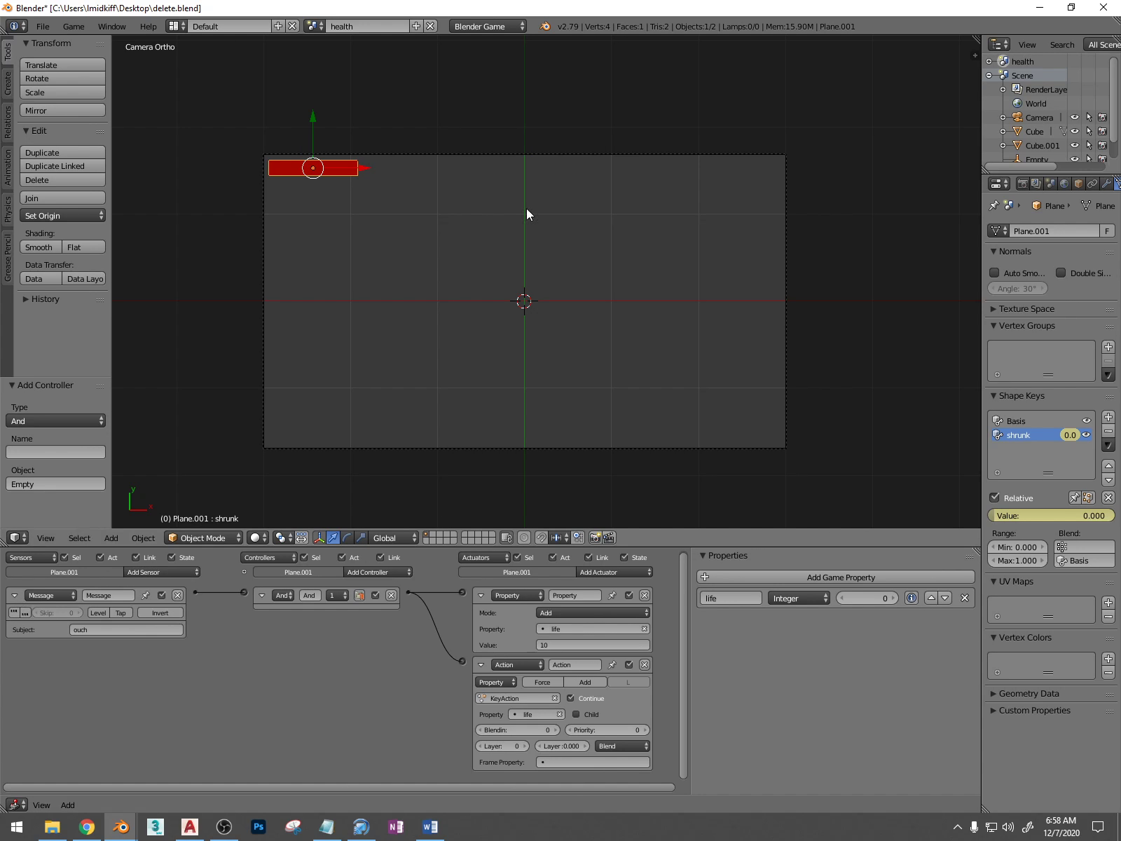
{"action": "left_click", "coordinate": [481, 665]}
{"action": "left_click", "coordinate": [479, 596]}
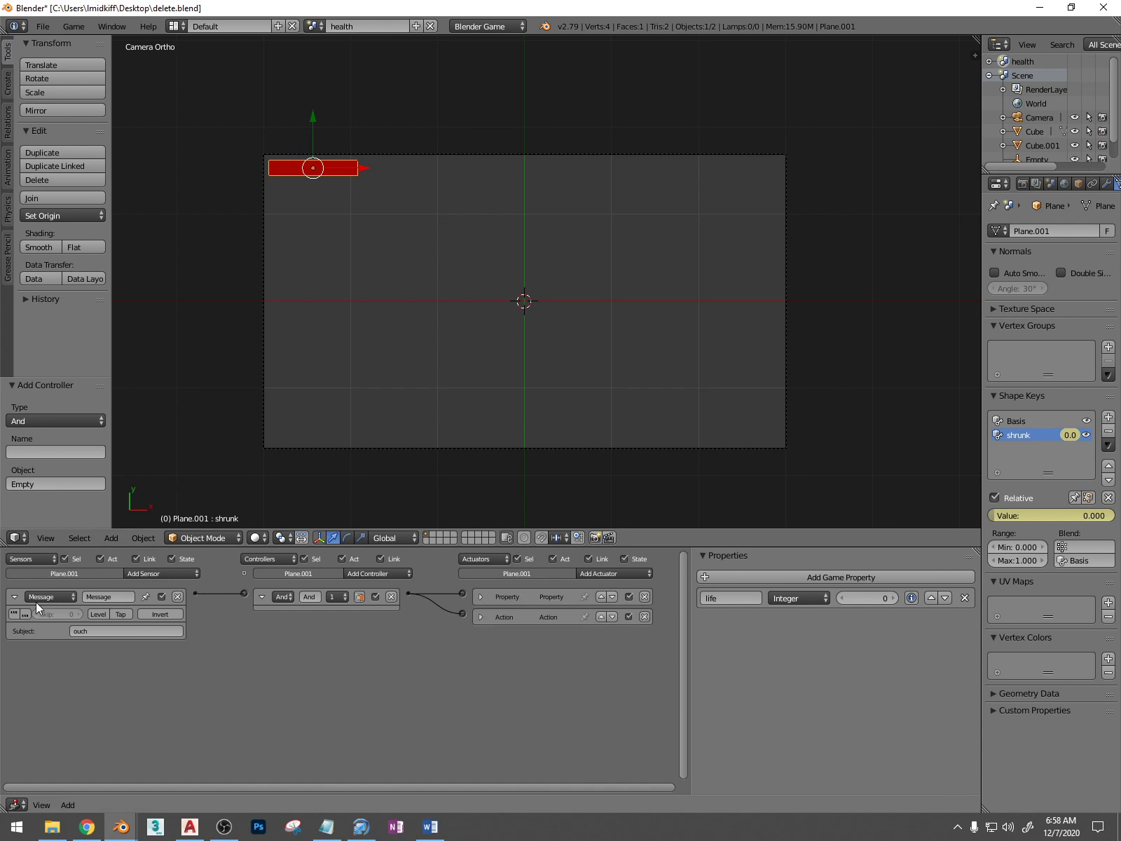
{"action": "left_click", "coordinate": [14, 596]}
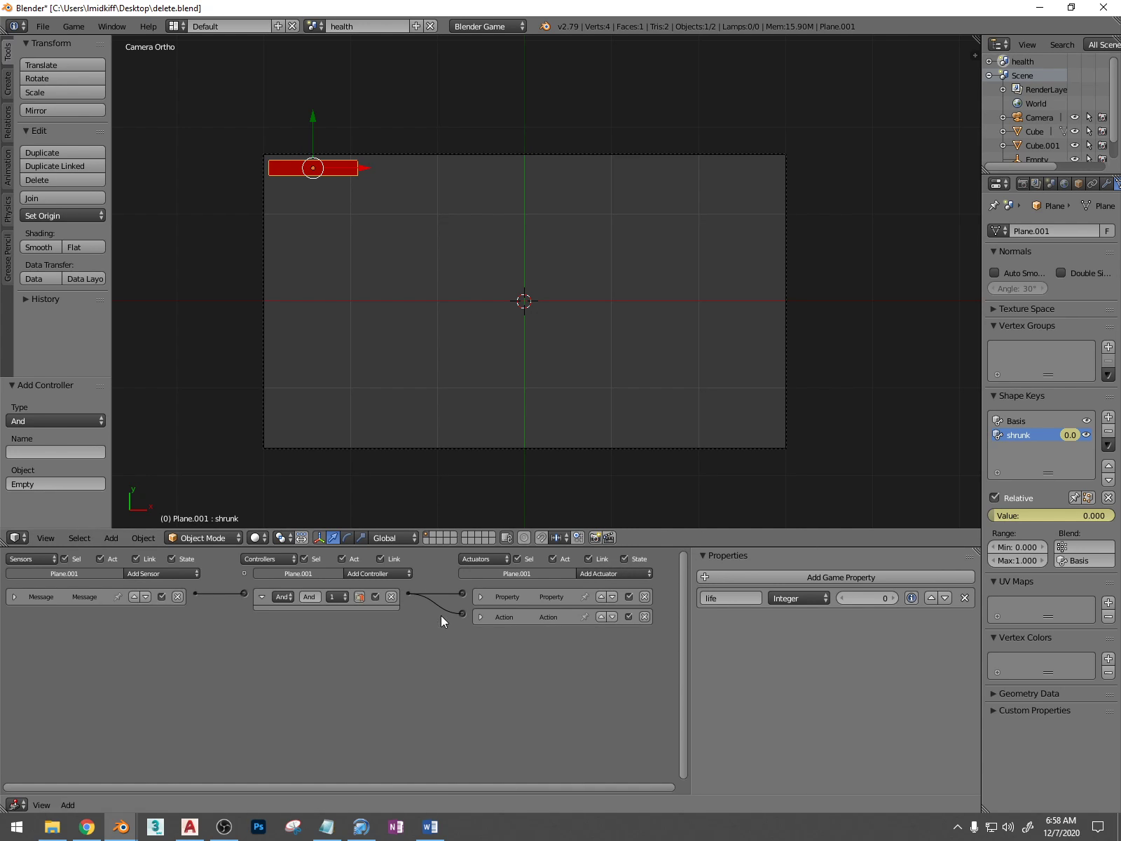
{"action": "left_click", "coordinate": [480, 597]}
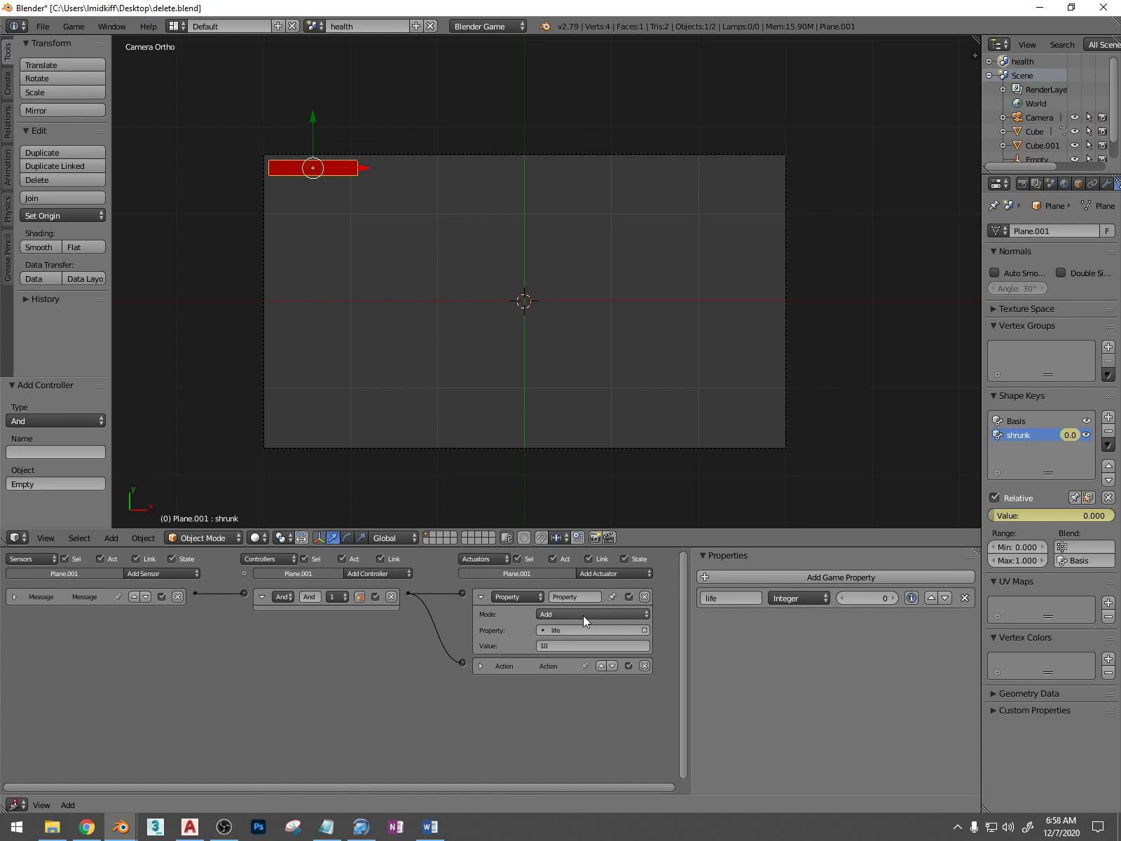
Add a Property sensor to the health bar that checks whether the life property equals 100
{"action": "left_click", "coordinate": [182, 568]}
{"action": "left_click", "coordinate": [157, 697]}
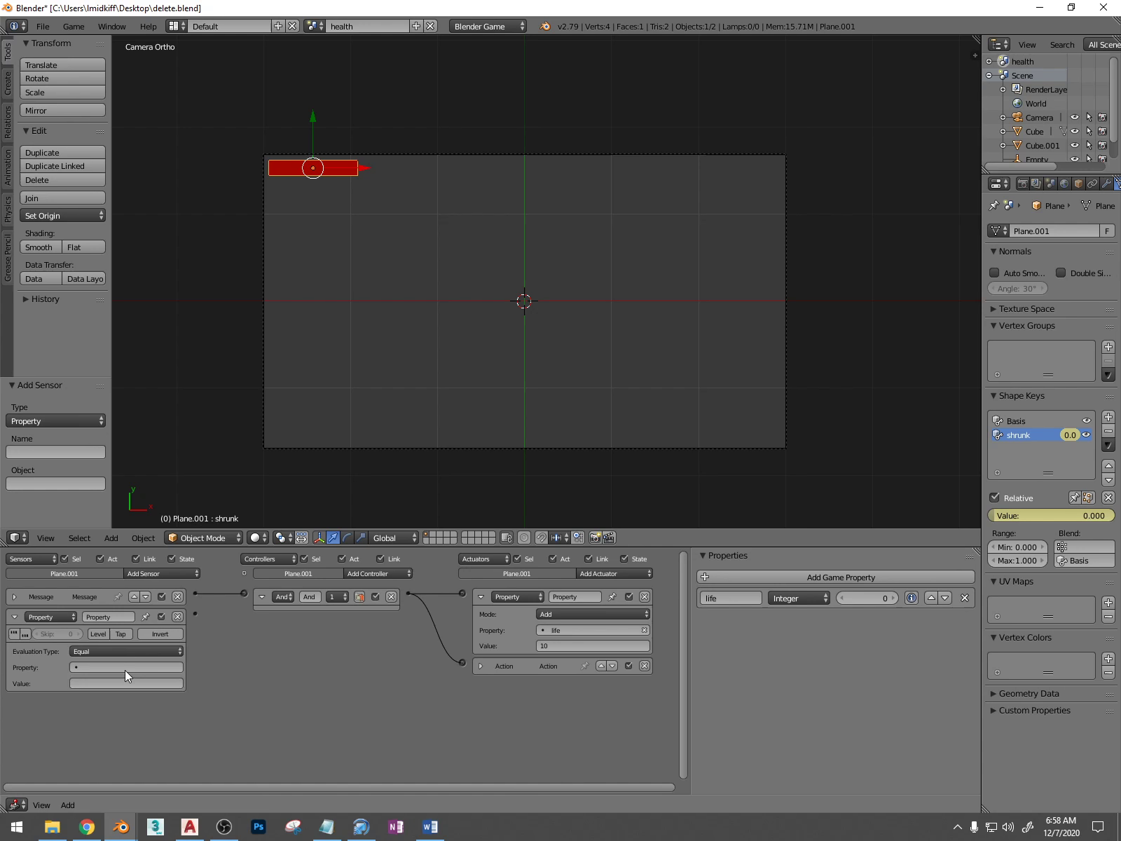
{"action": "left_click", "coordinate": [97, 666]}
{"action": "left_click", "coordinate": [84, 681]}
{"action": "left_click", "coordinate": [84, 684]}
{"action": "type", "text": "100"}
{"action": "key", "text": "Return"}
Add a Scene actuator with Restart mode to the health bar, link the Property sensor to it, and save the file
{"action": "left_click", "coordinate": [601, 576]}
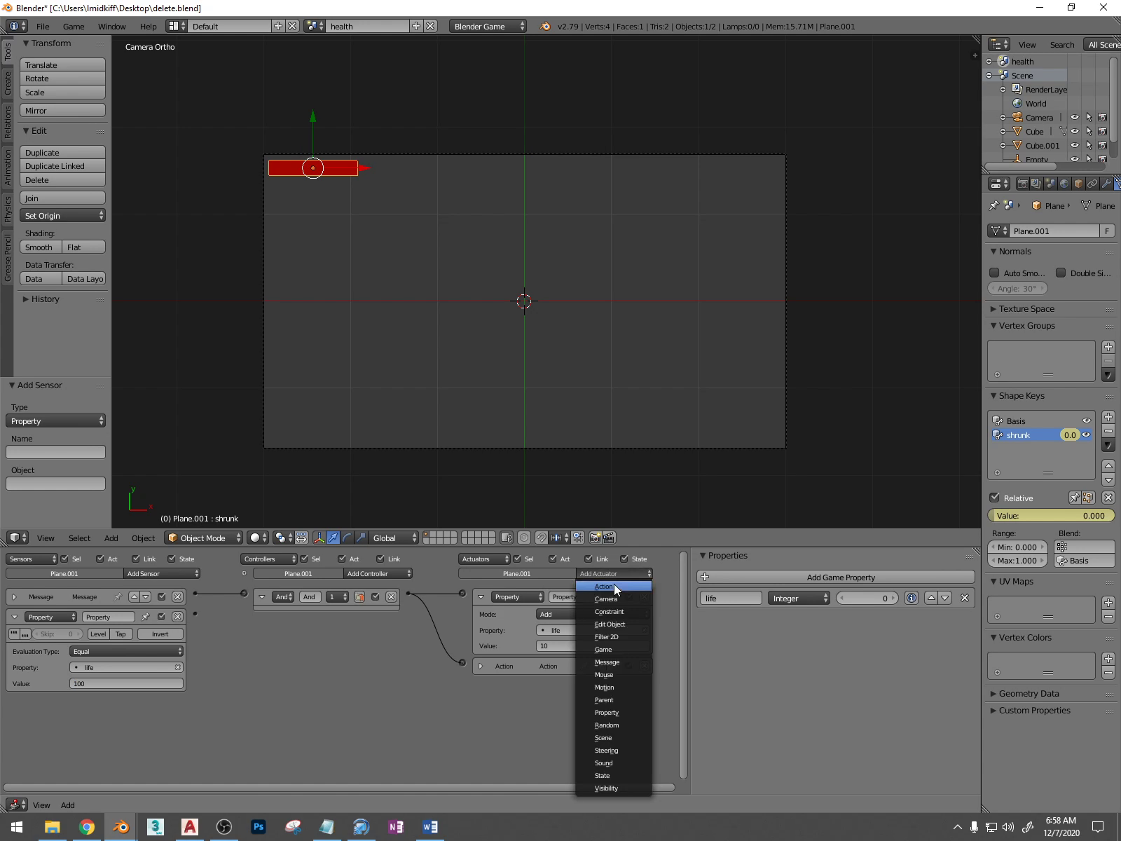
{"action": "left_click", "coordinate": [608, 735]}
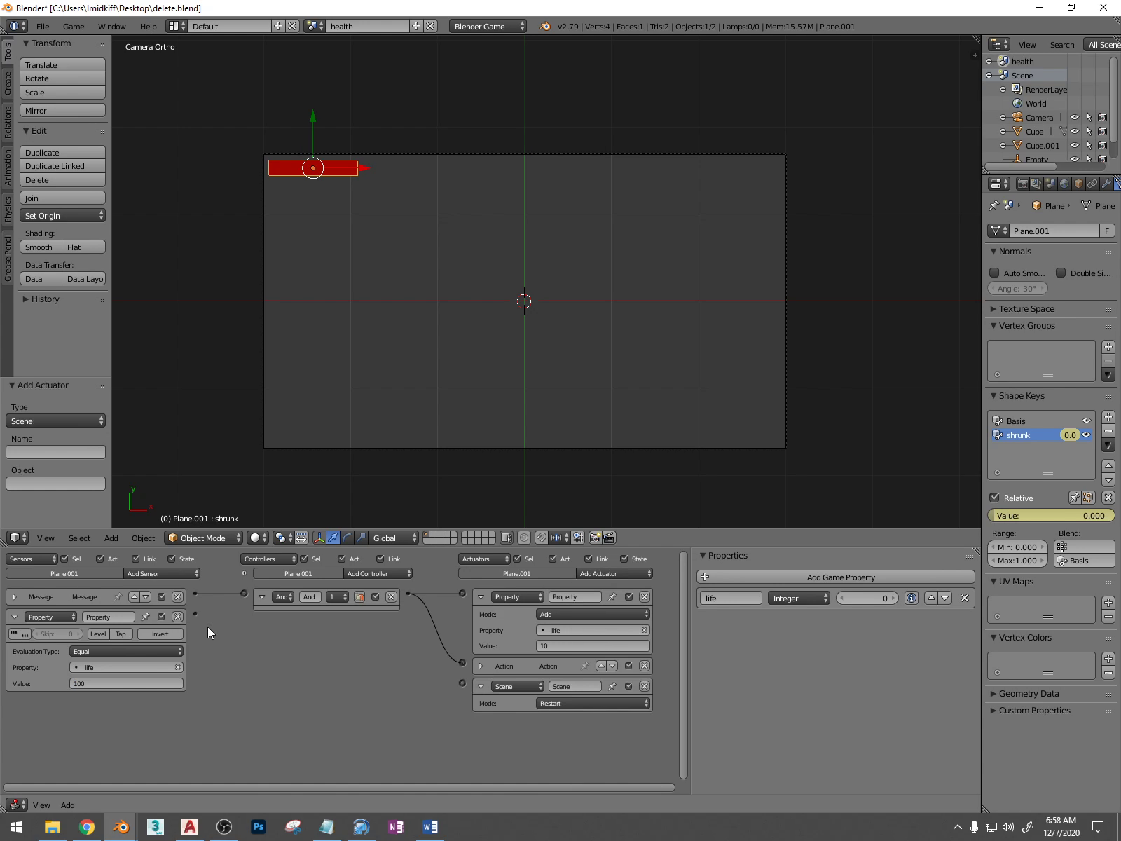
{"action": "left_click_drag", "start_coordinate": [196, 614], "coordinate": [462, 683]}
{"action": "key", "text": "ctrl+s"}
{"action": "left_click", "coordinate": [442, 565]}
Switch back to the main scene named Scene and save the file
{"action": "left_click", "coordinate": [313, 25]}
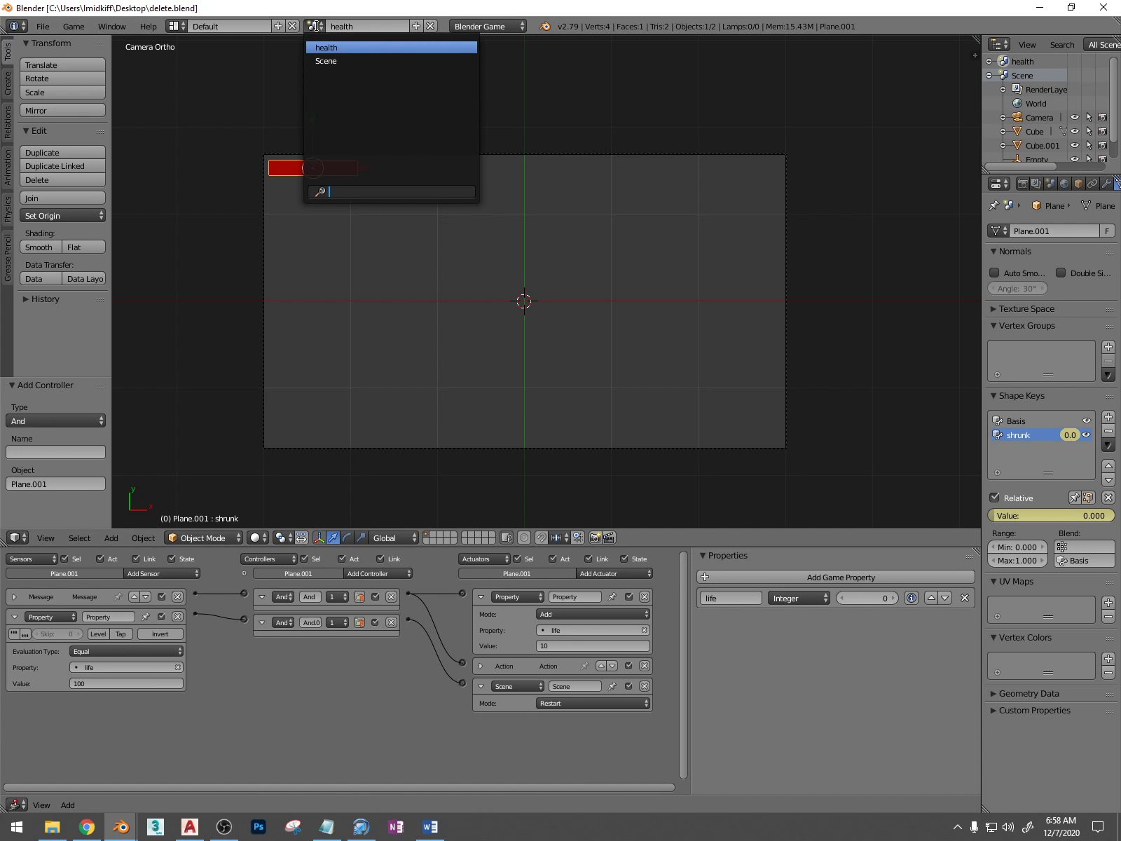
{"action": "left_click", "coordinate": [326, 61]}
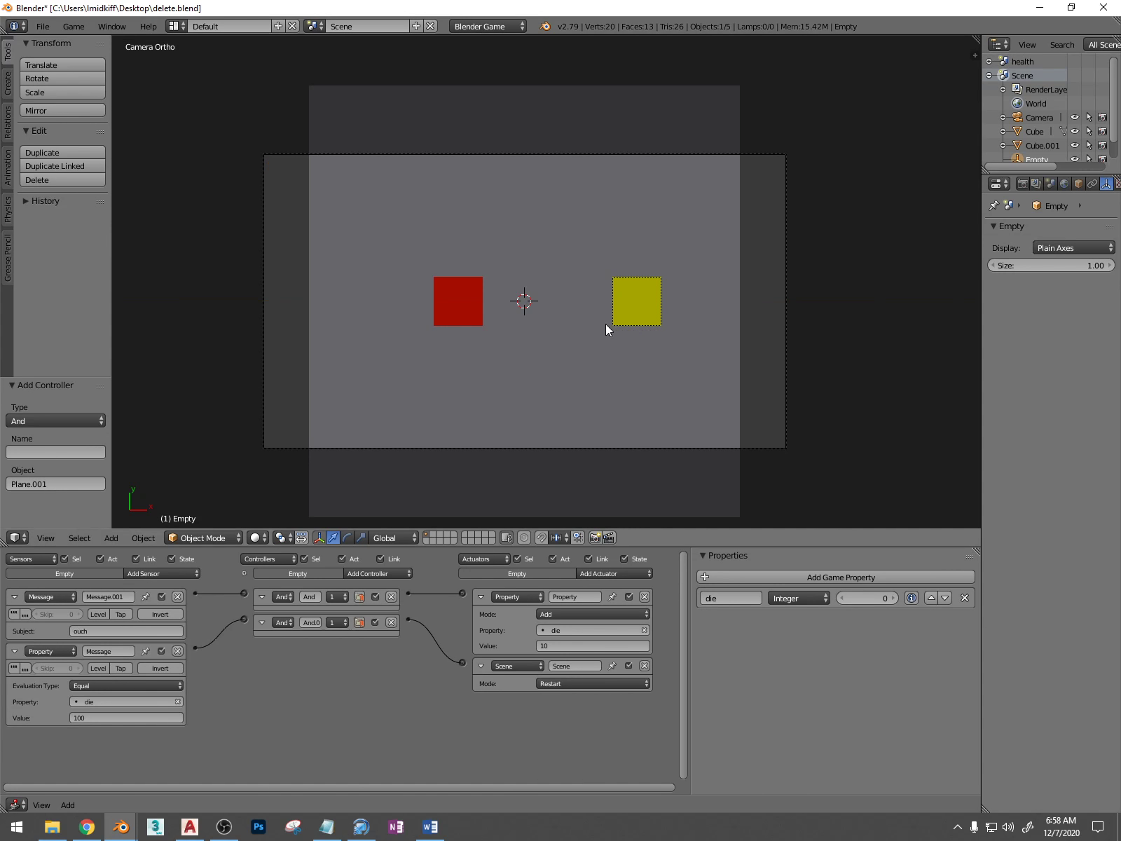
{"action": "key", "text": "ctrl+s"}
{"action": "key", "text": "Return"}
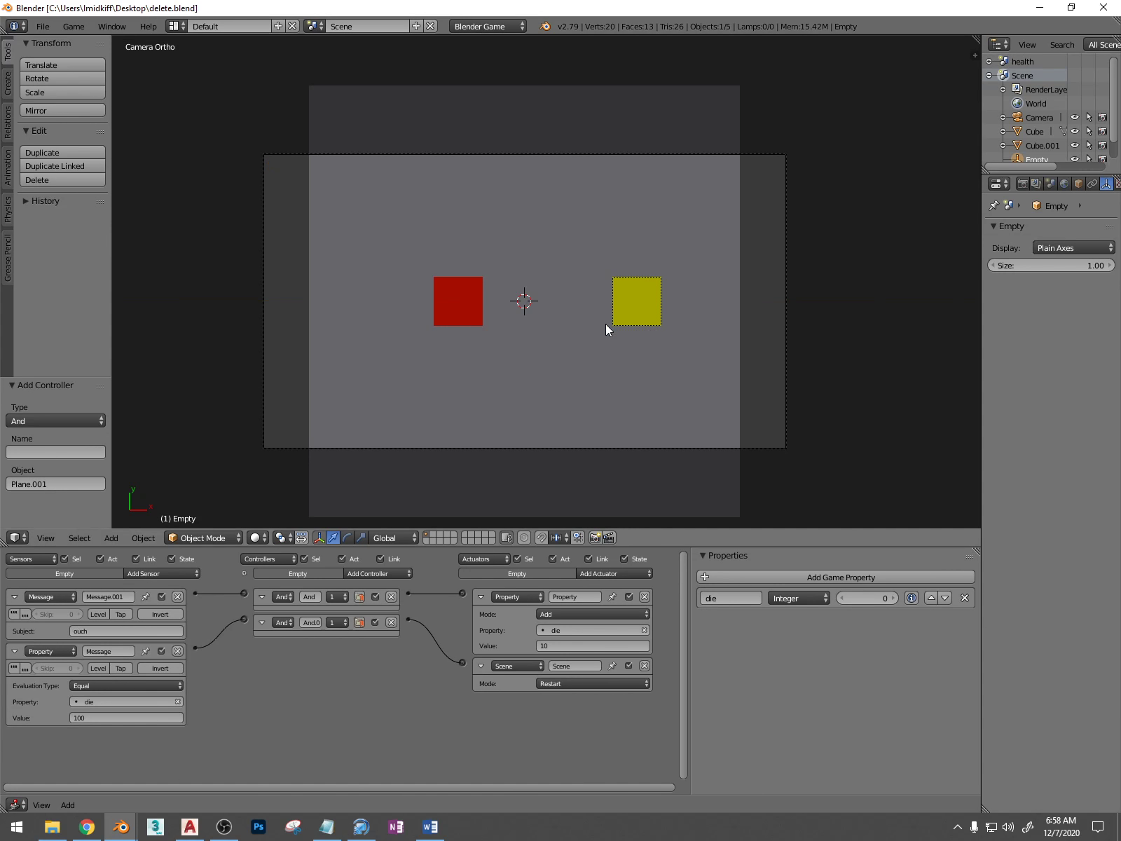
Run the game and move the red cube into the yellow cube to test that both scenes restart
{"action": "key", "text": "p"}
{"action": "key", "text": "Right"}
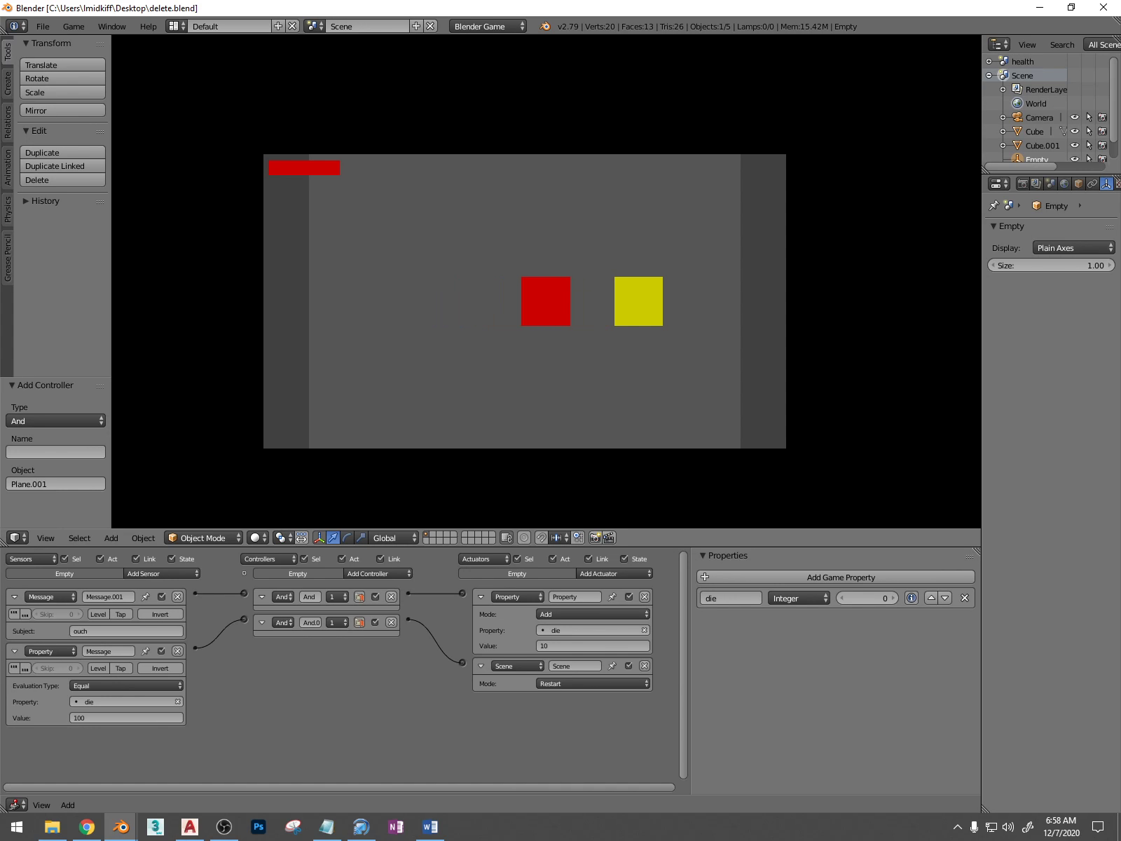
{"action": "key", "text": "Right"}
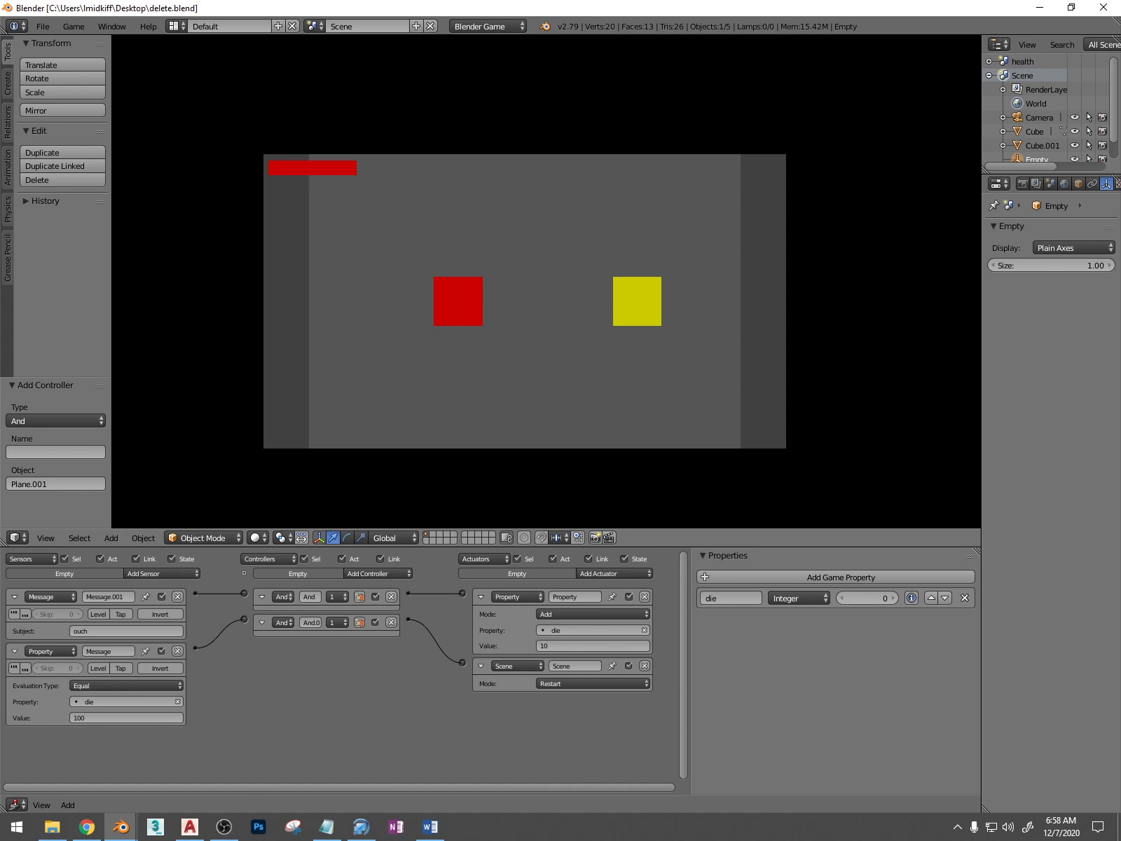
{"action": "key", "text": "Escape"}
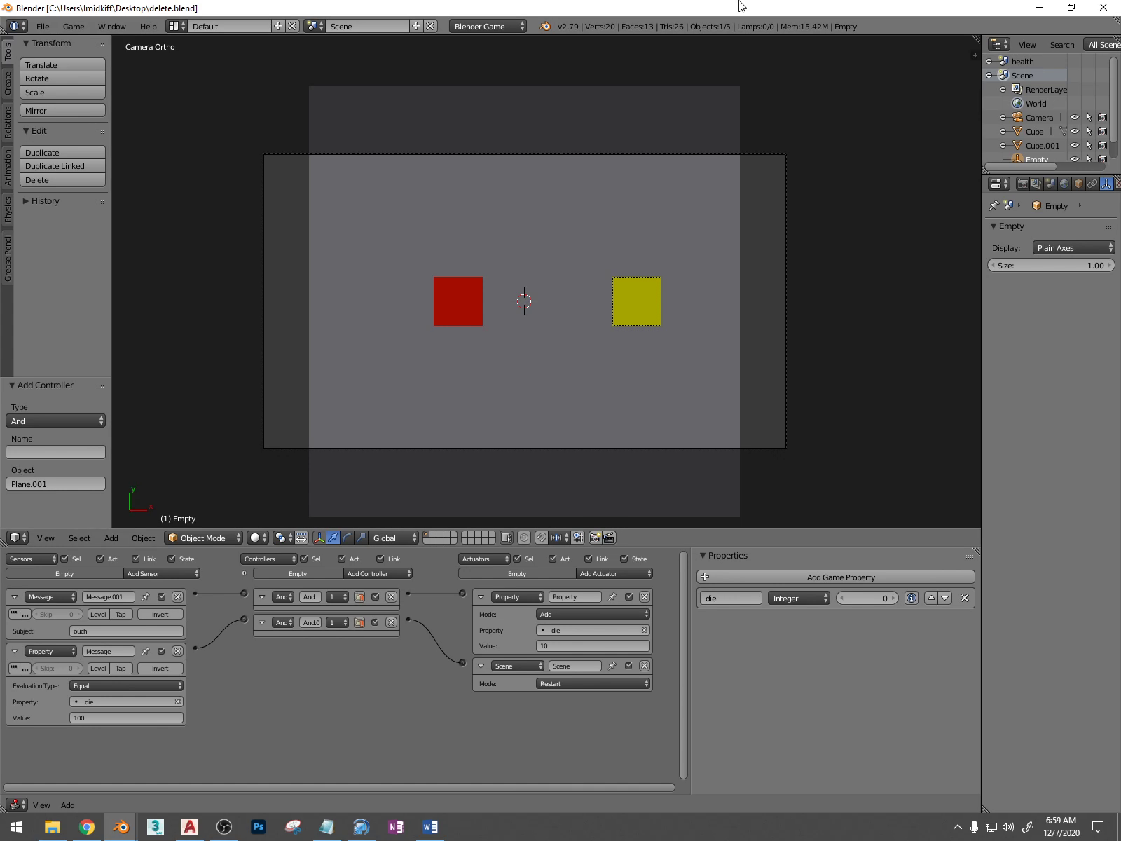
{"action": "left_click", "coordinate": [223, 826]}
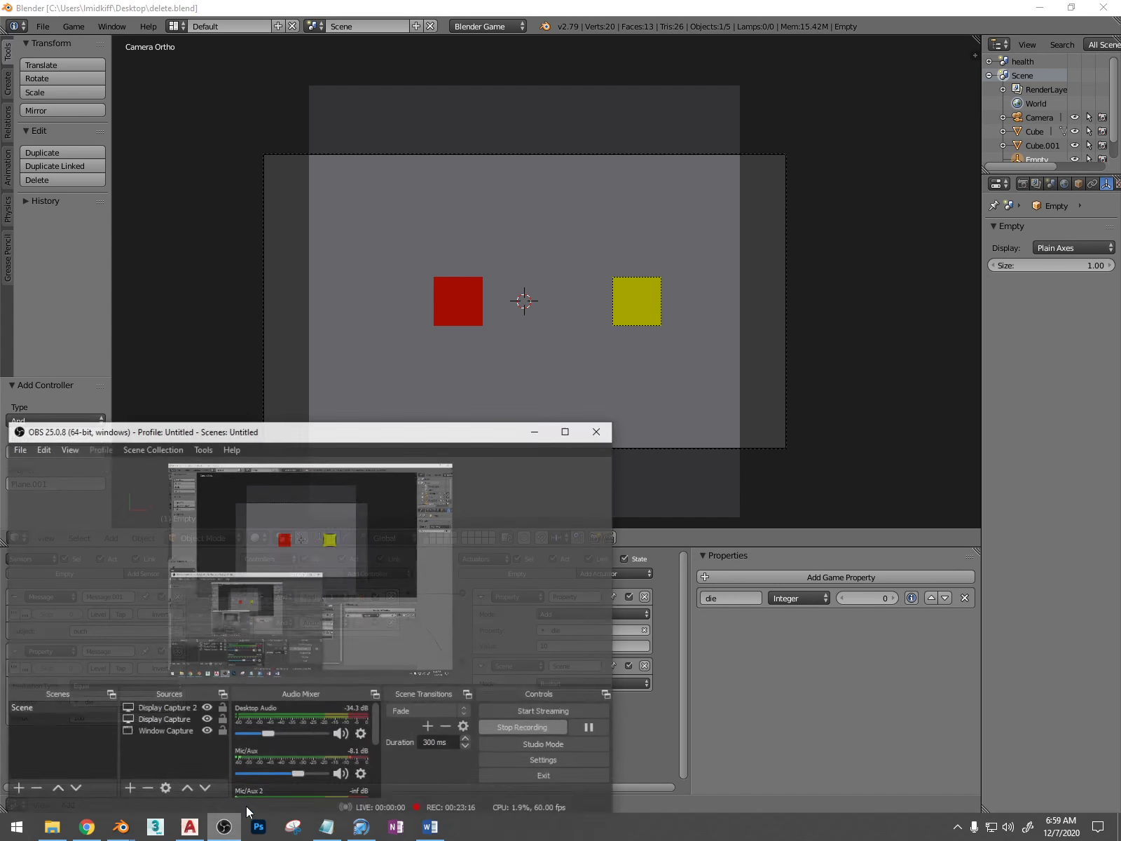